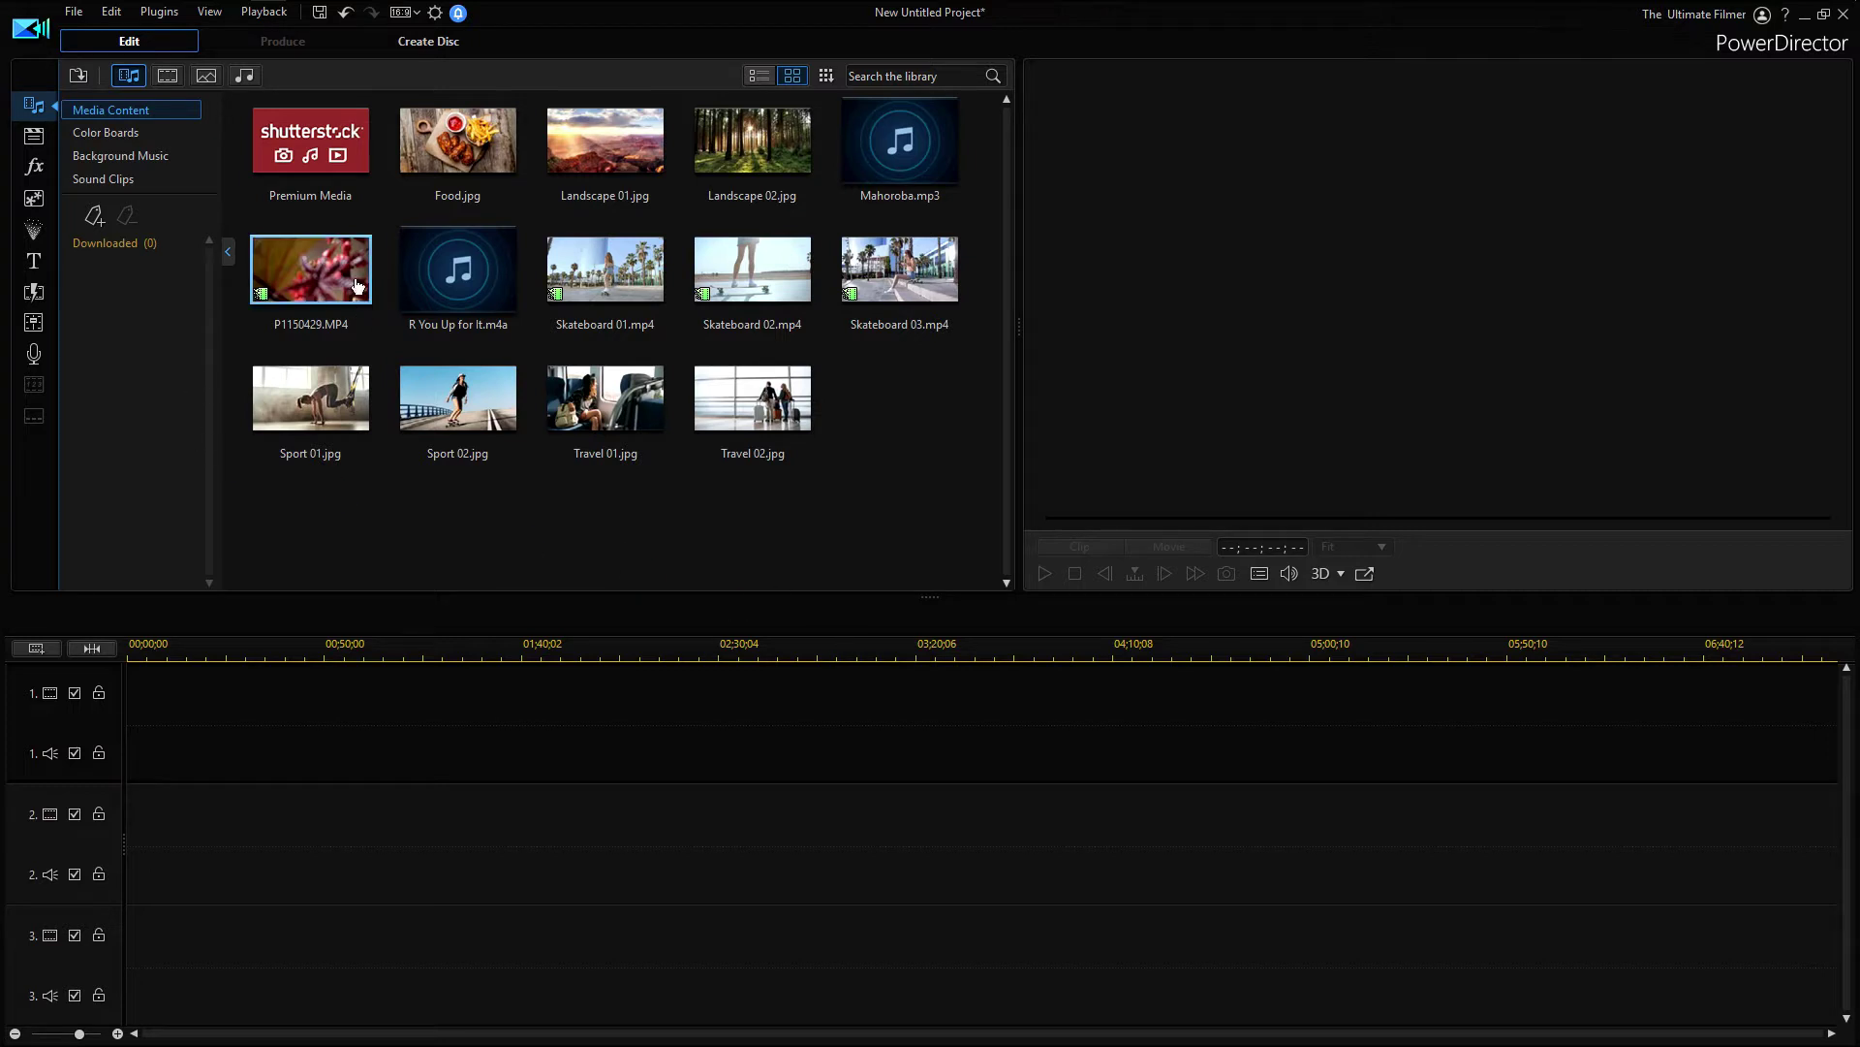
# Preview the Food and Landscape 01 photos, the Mahoroba track, and the Shutterstock downloads
pyautogui.click(472, 155)
pyautogui.click(741, 169)
pyautogui.click(630, 157)
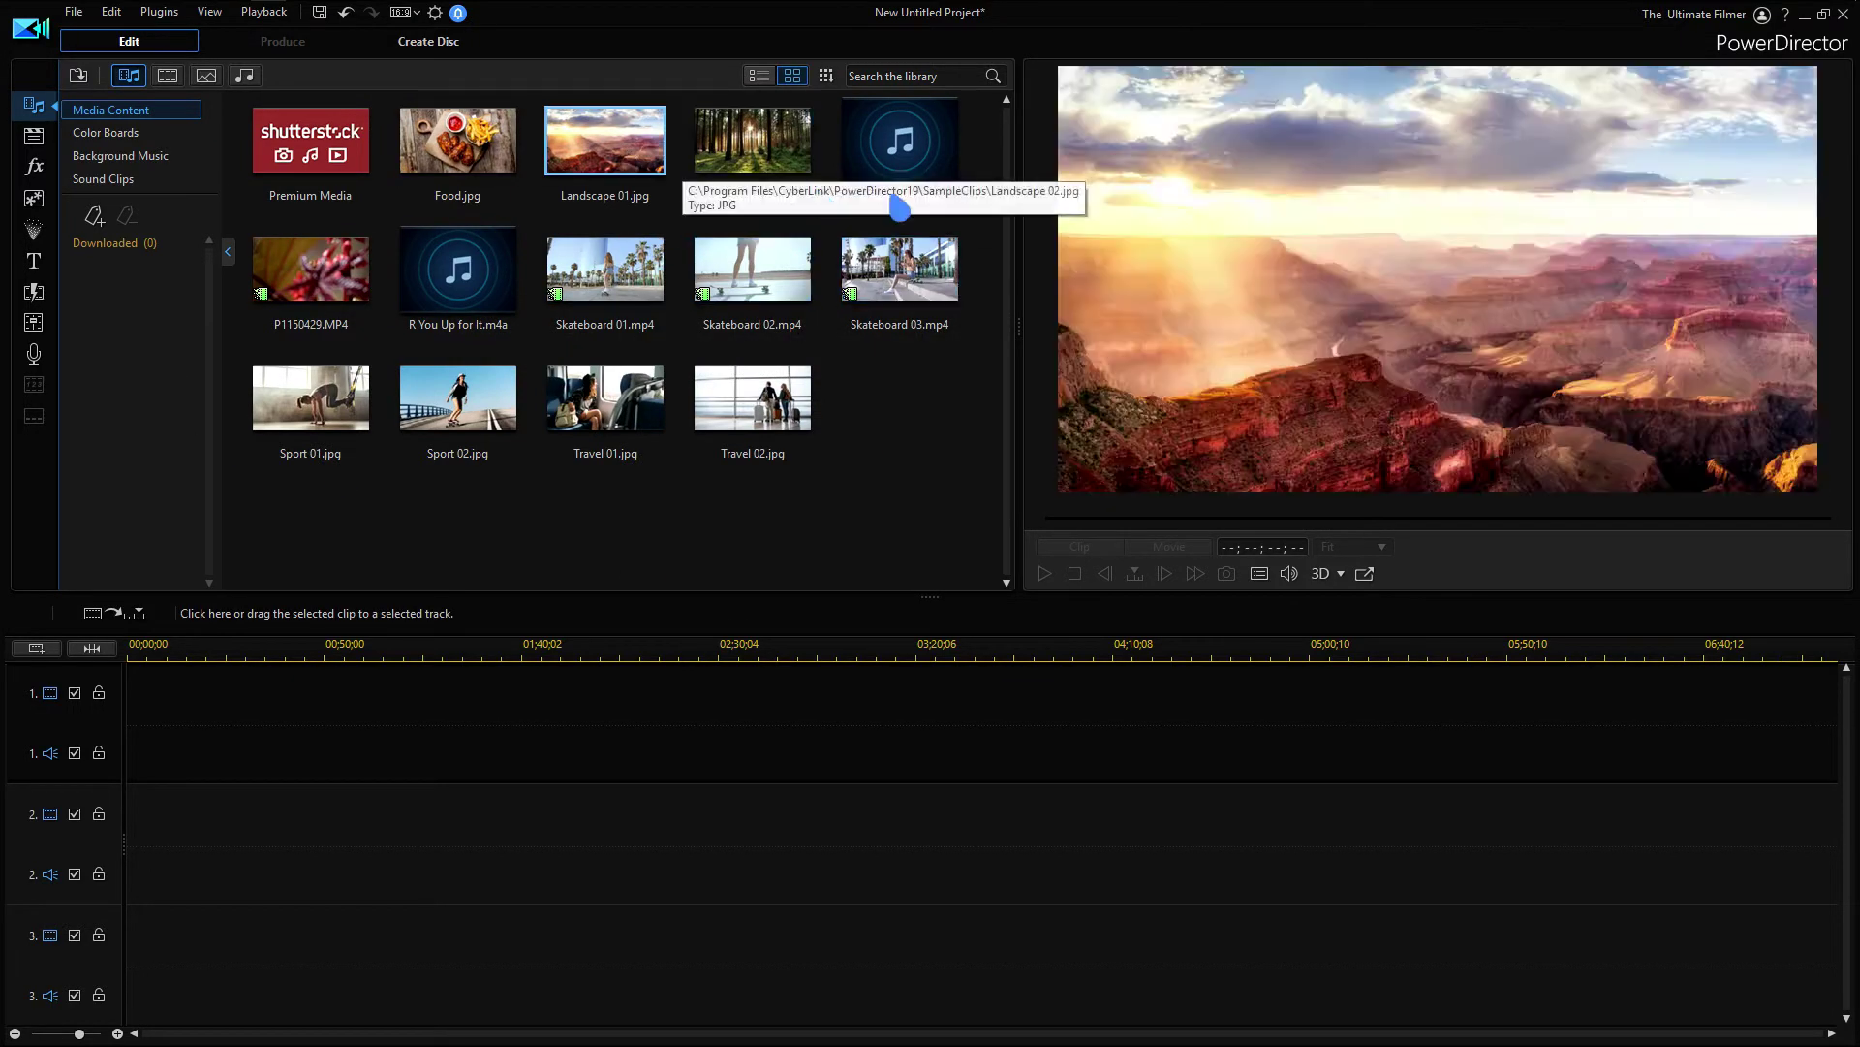
pyautogui.click(888, 172)
pyautogui.click(509, 136)
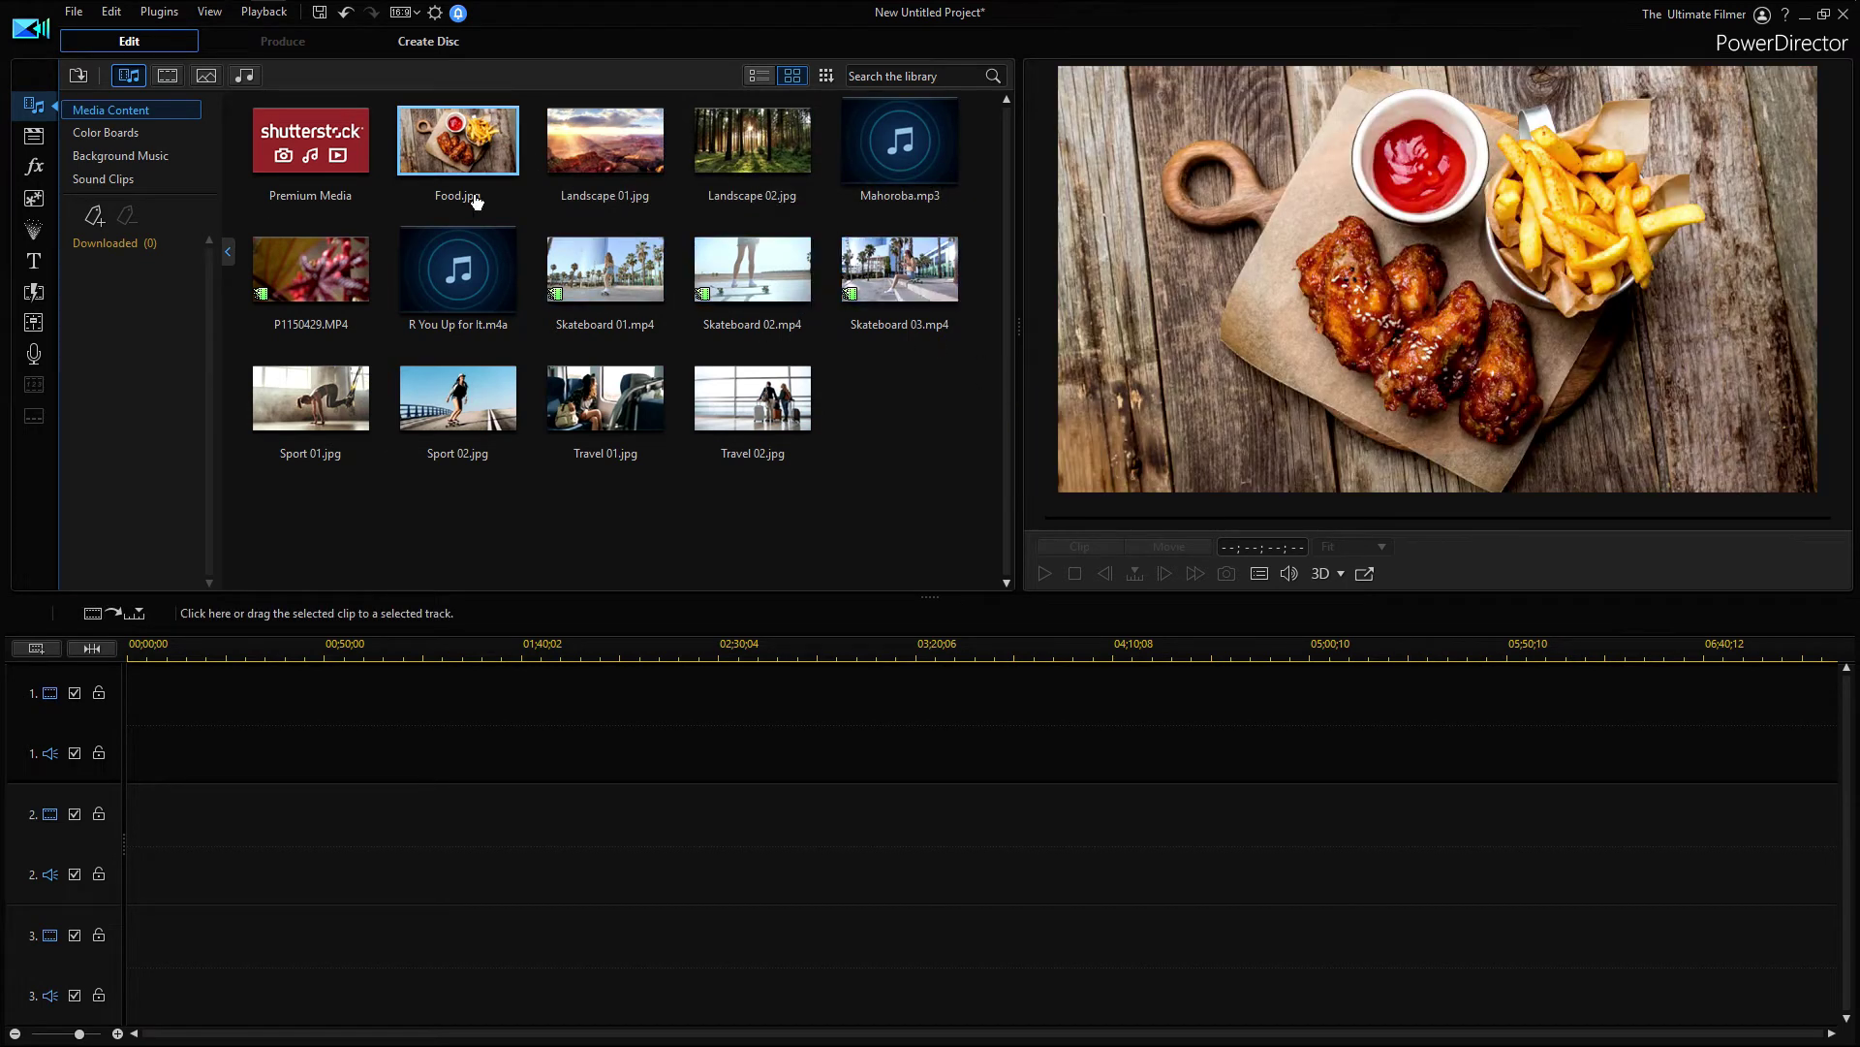
pyautogui.click(310, 173)
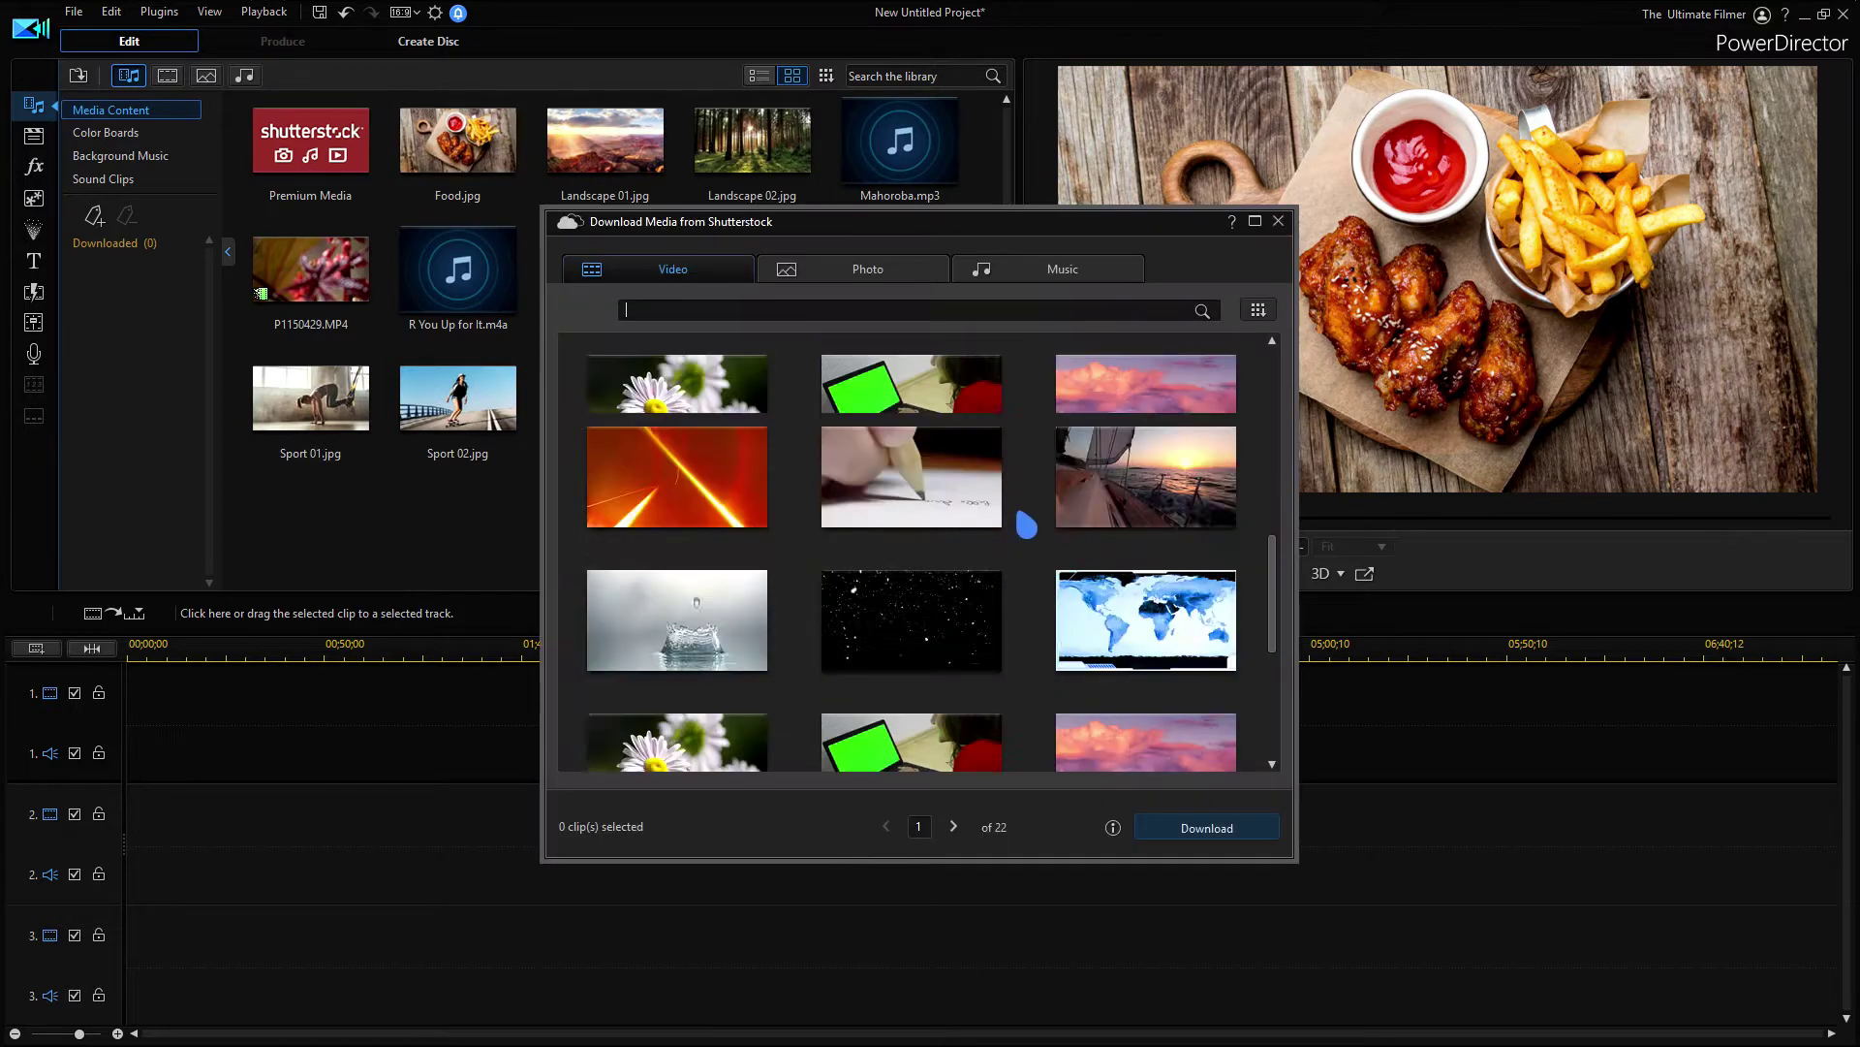
pyautogui.click(1278, 221)
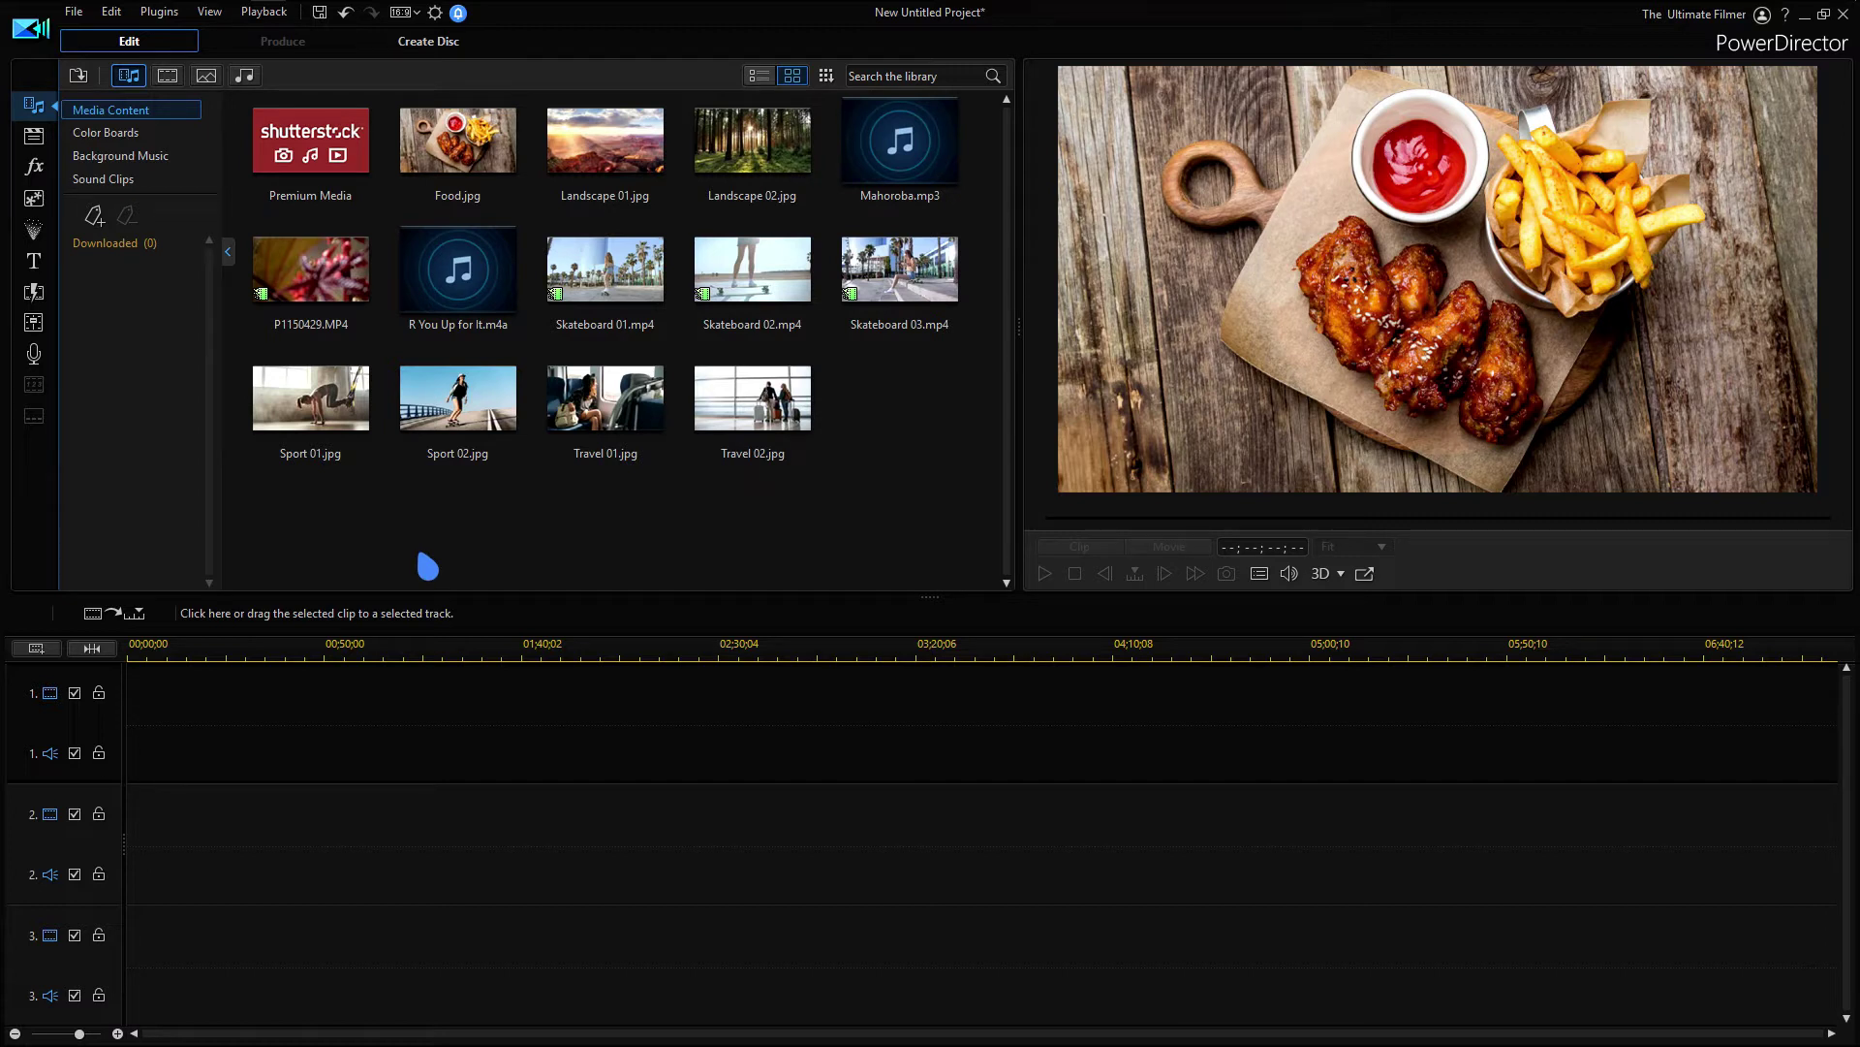
# Place P1150429.MP4 on the first video track and view its available mask shapes
pyautogui.moveTo(318, 256); pyautogui.dragTo(159, 685)
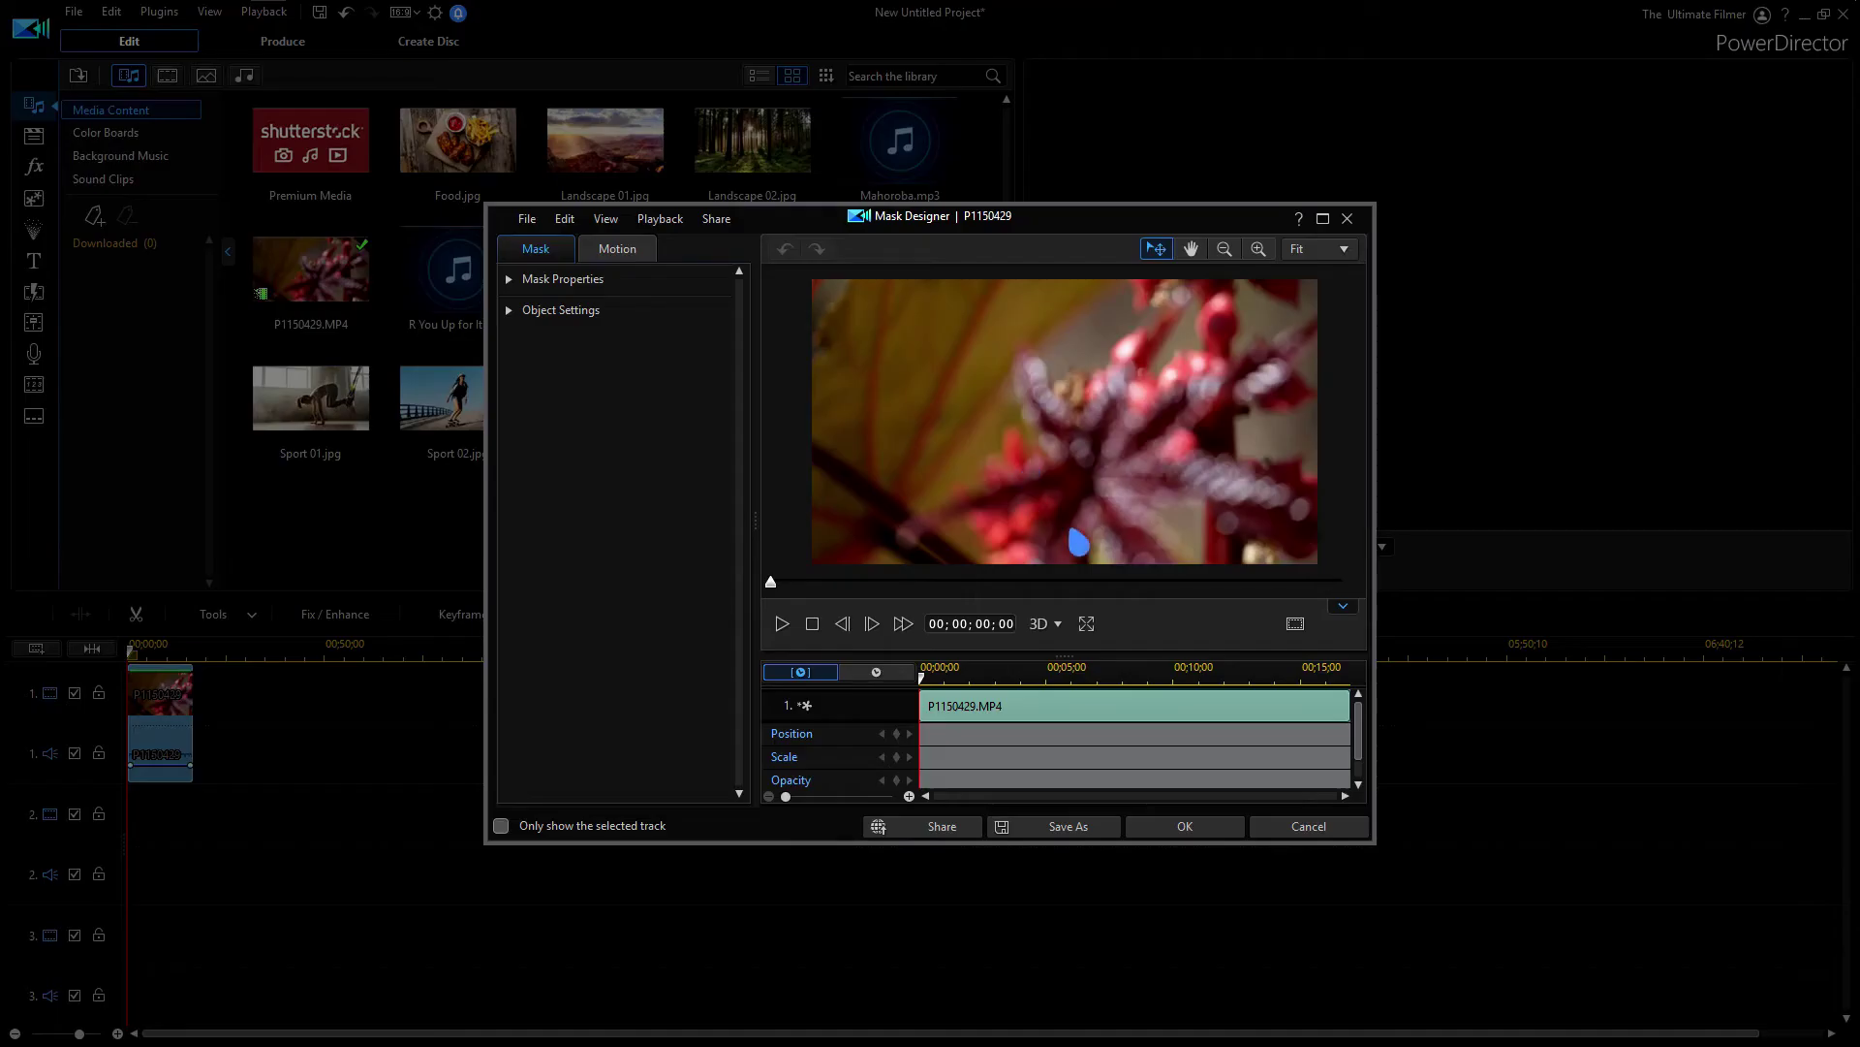
pyautogui.click(527, 280)
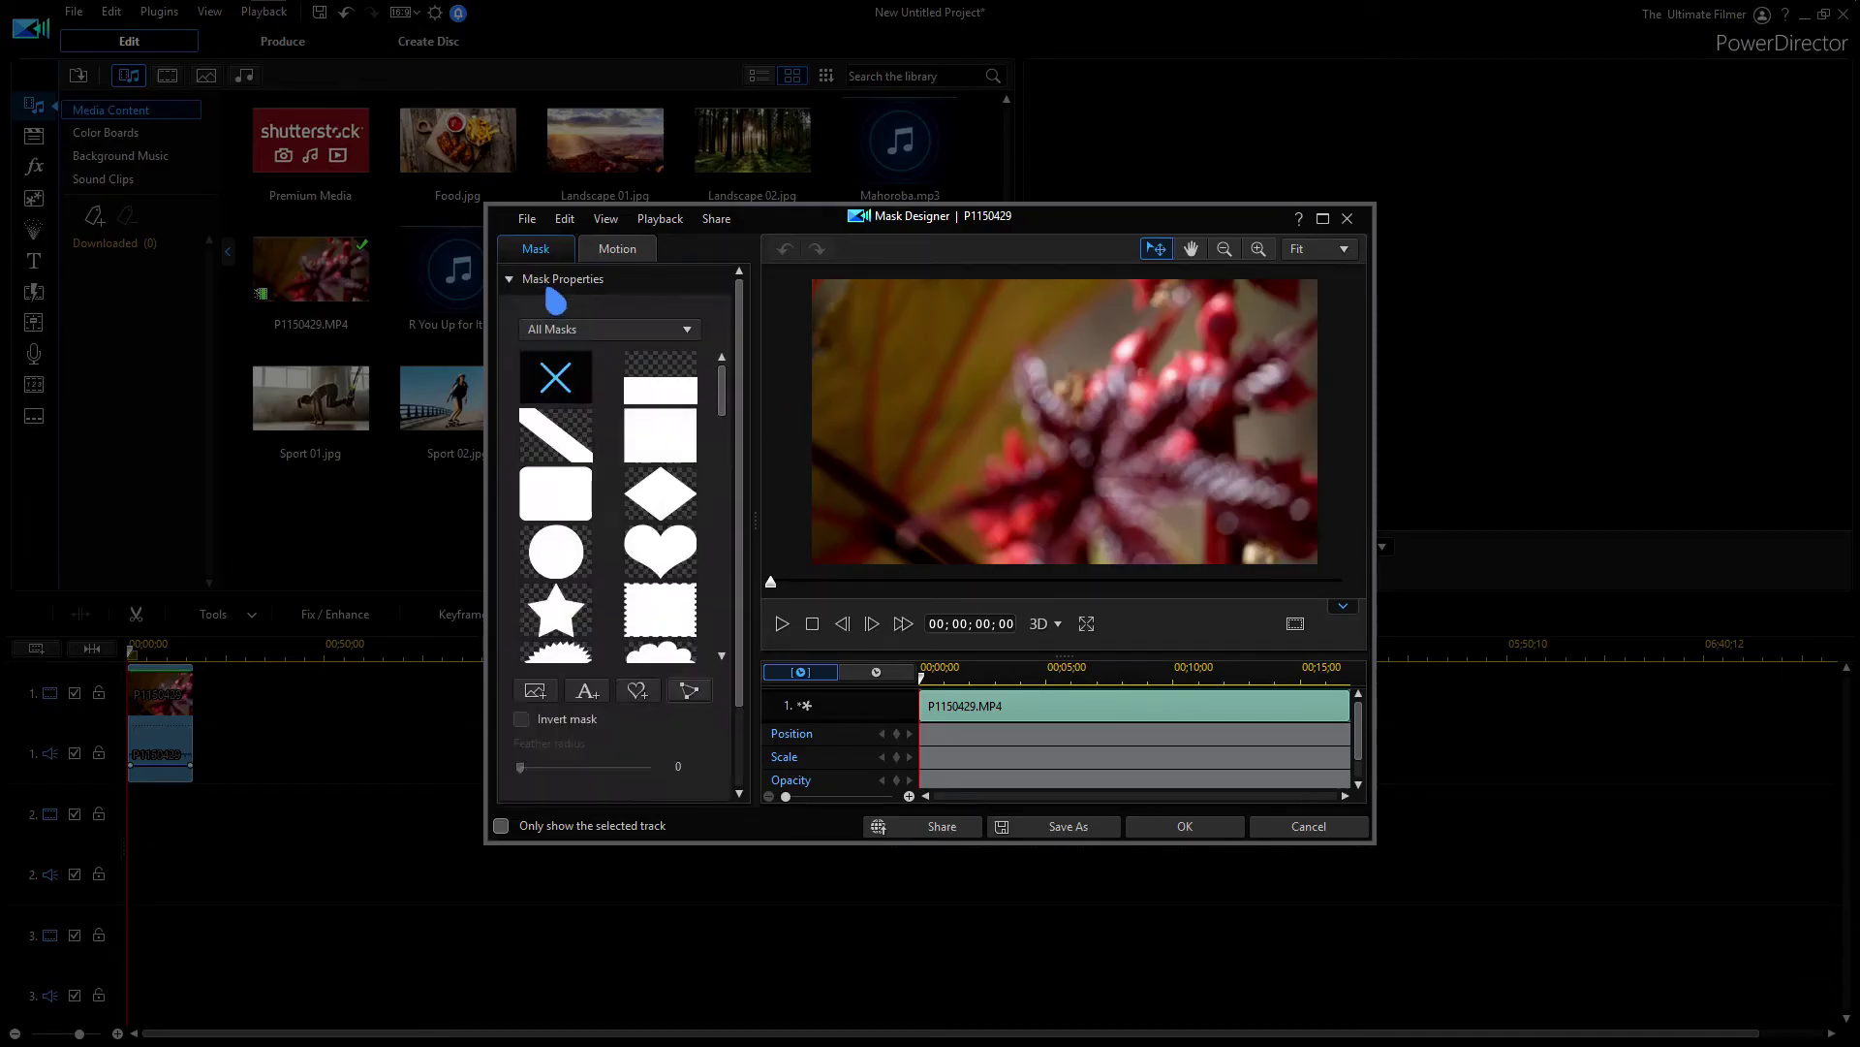
pyautogui.click(584, 372)
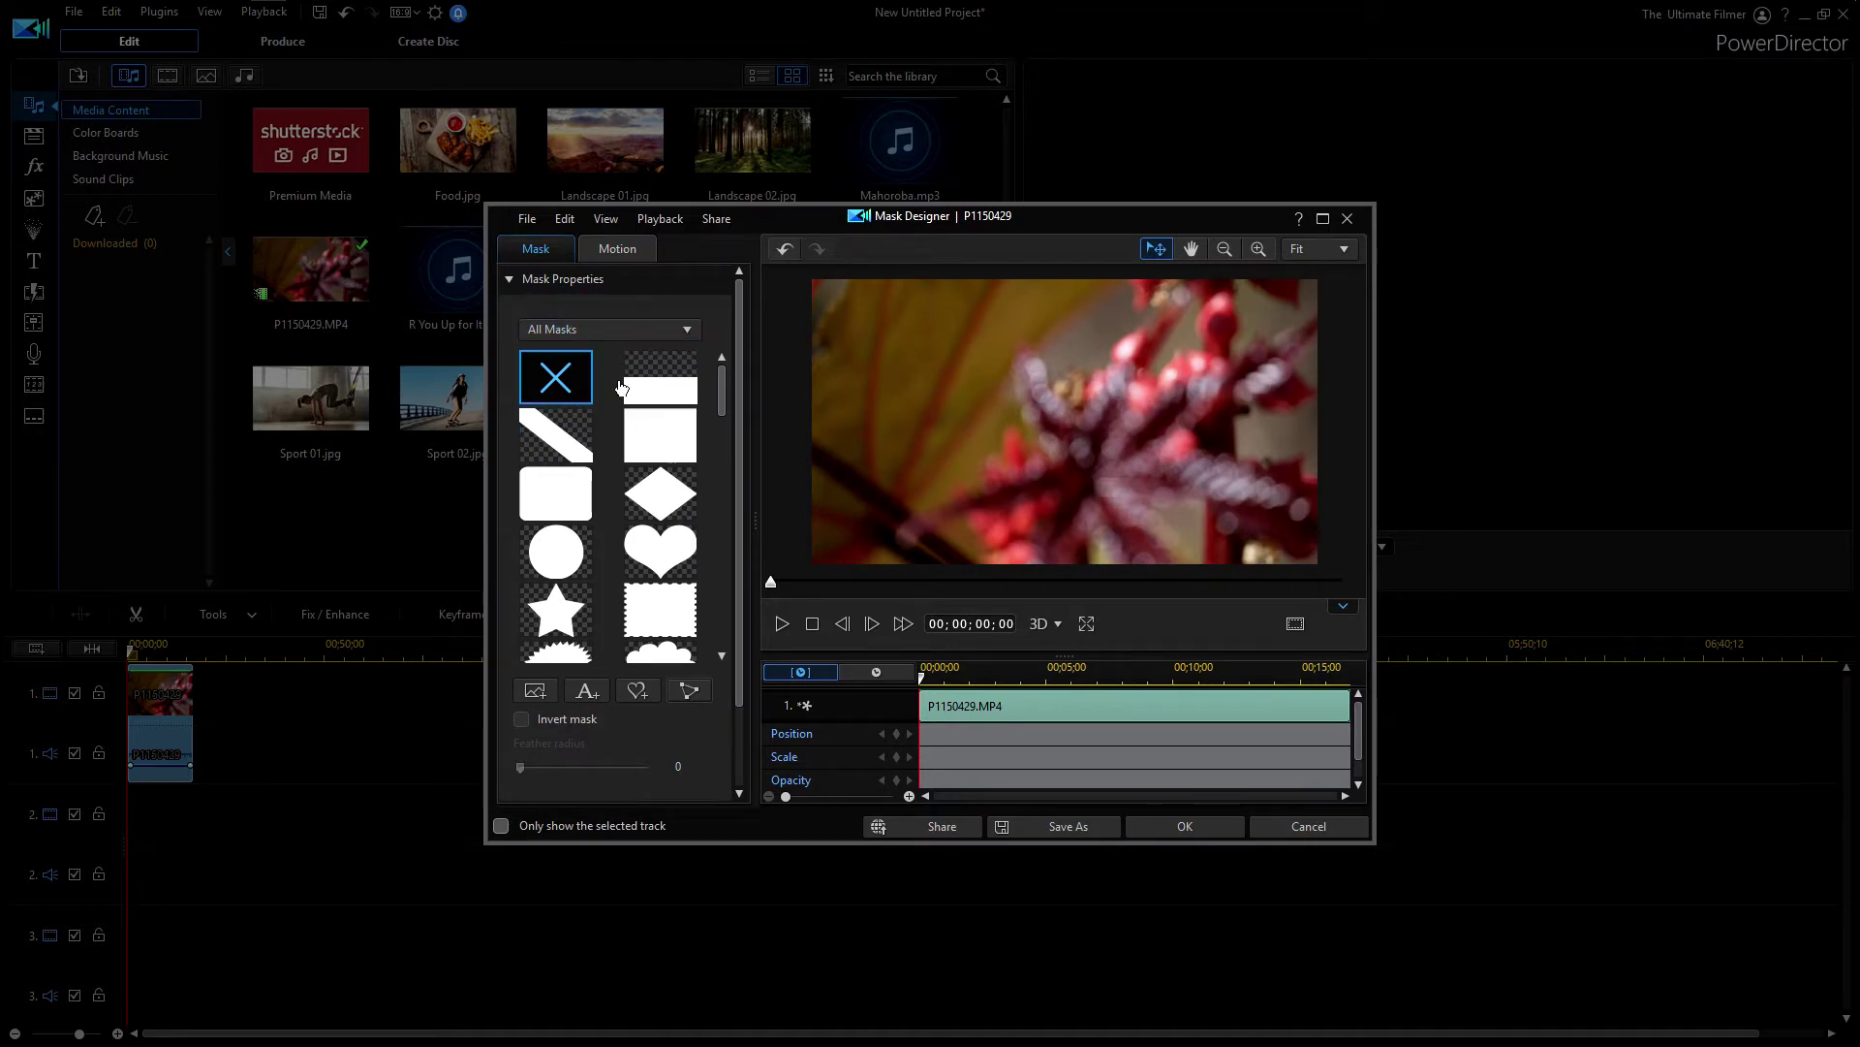
# Try the half-frame and diagonal masks, moving their edges, then clear the mask and start a custom mask
pyautogui.click(669, 393)
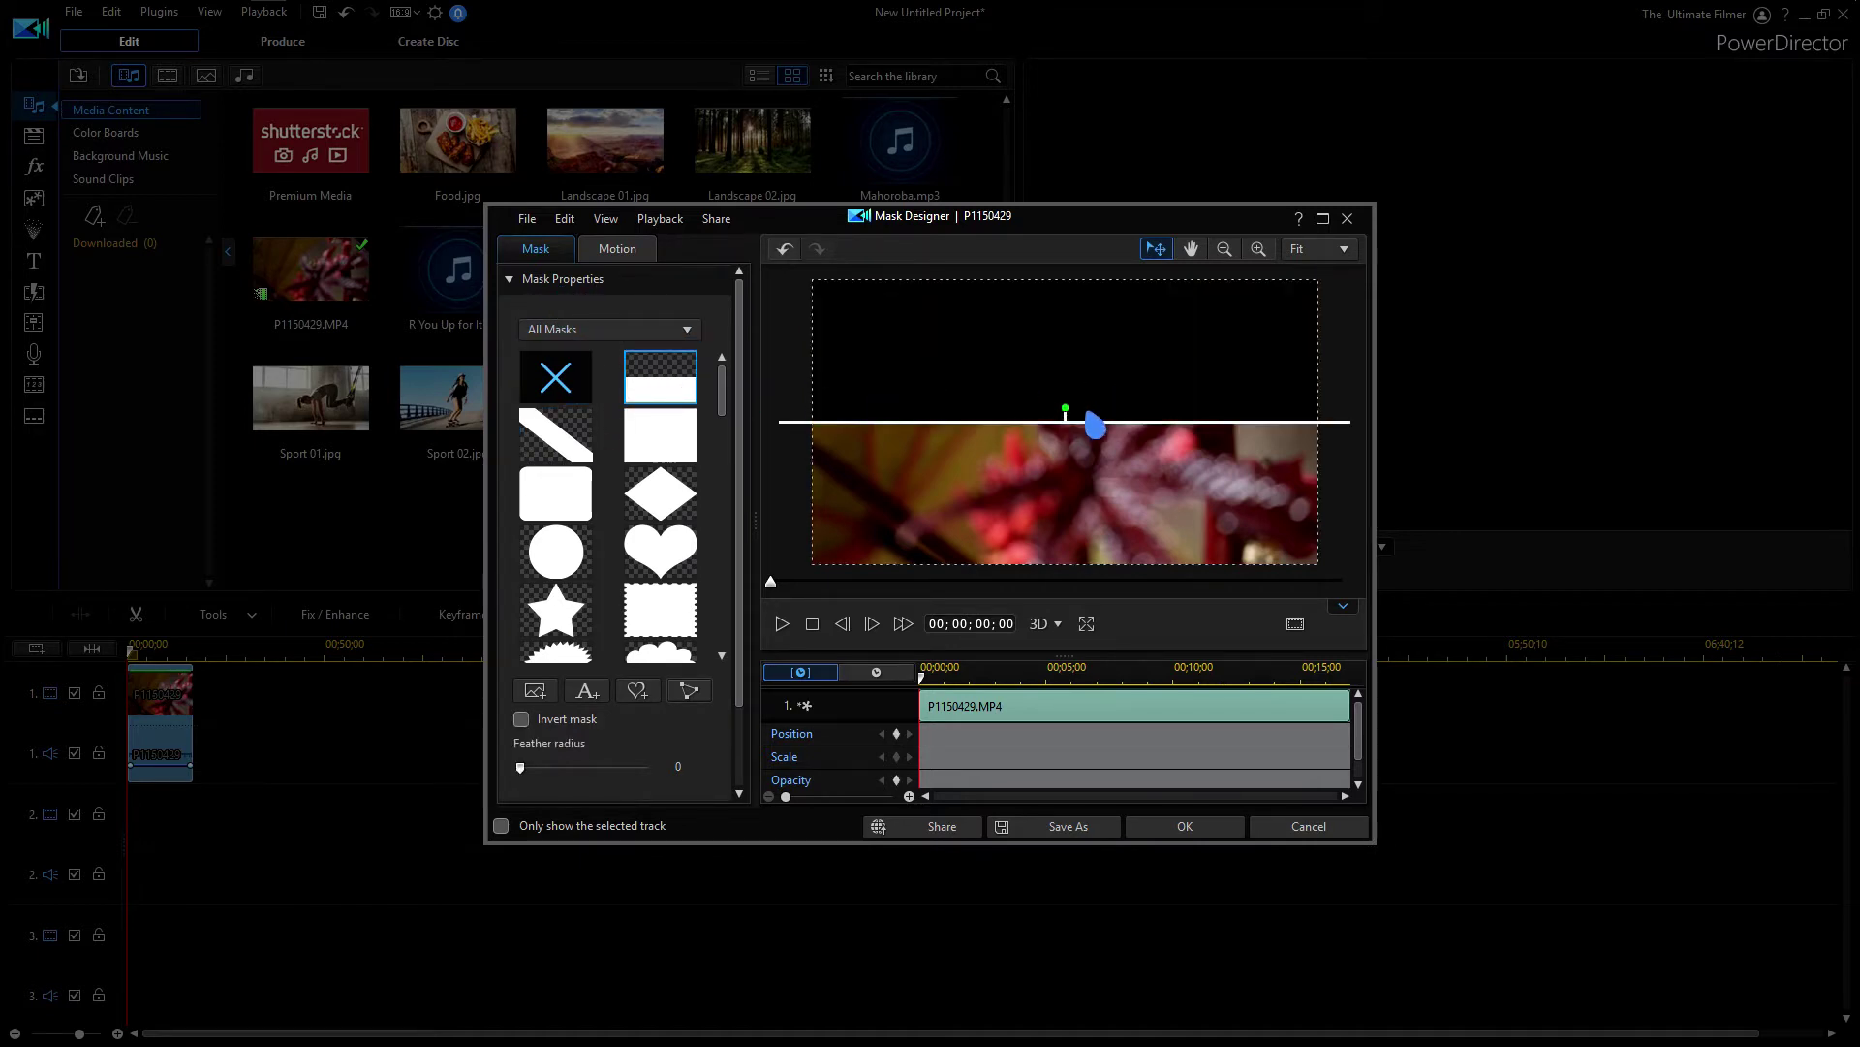
pyautogui.moveTo(1056, 420); pyautogui.dragTo(1075, 294)
pyautogui.click(556, 435)
pyautogui.moveTo(1113, 448); pyautogui.dragTo(963, 561)
pyautogui.click(676, 477)
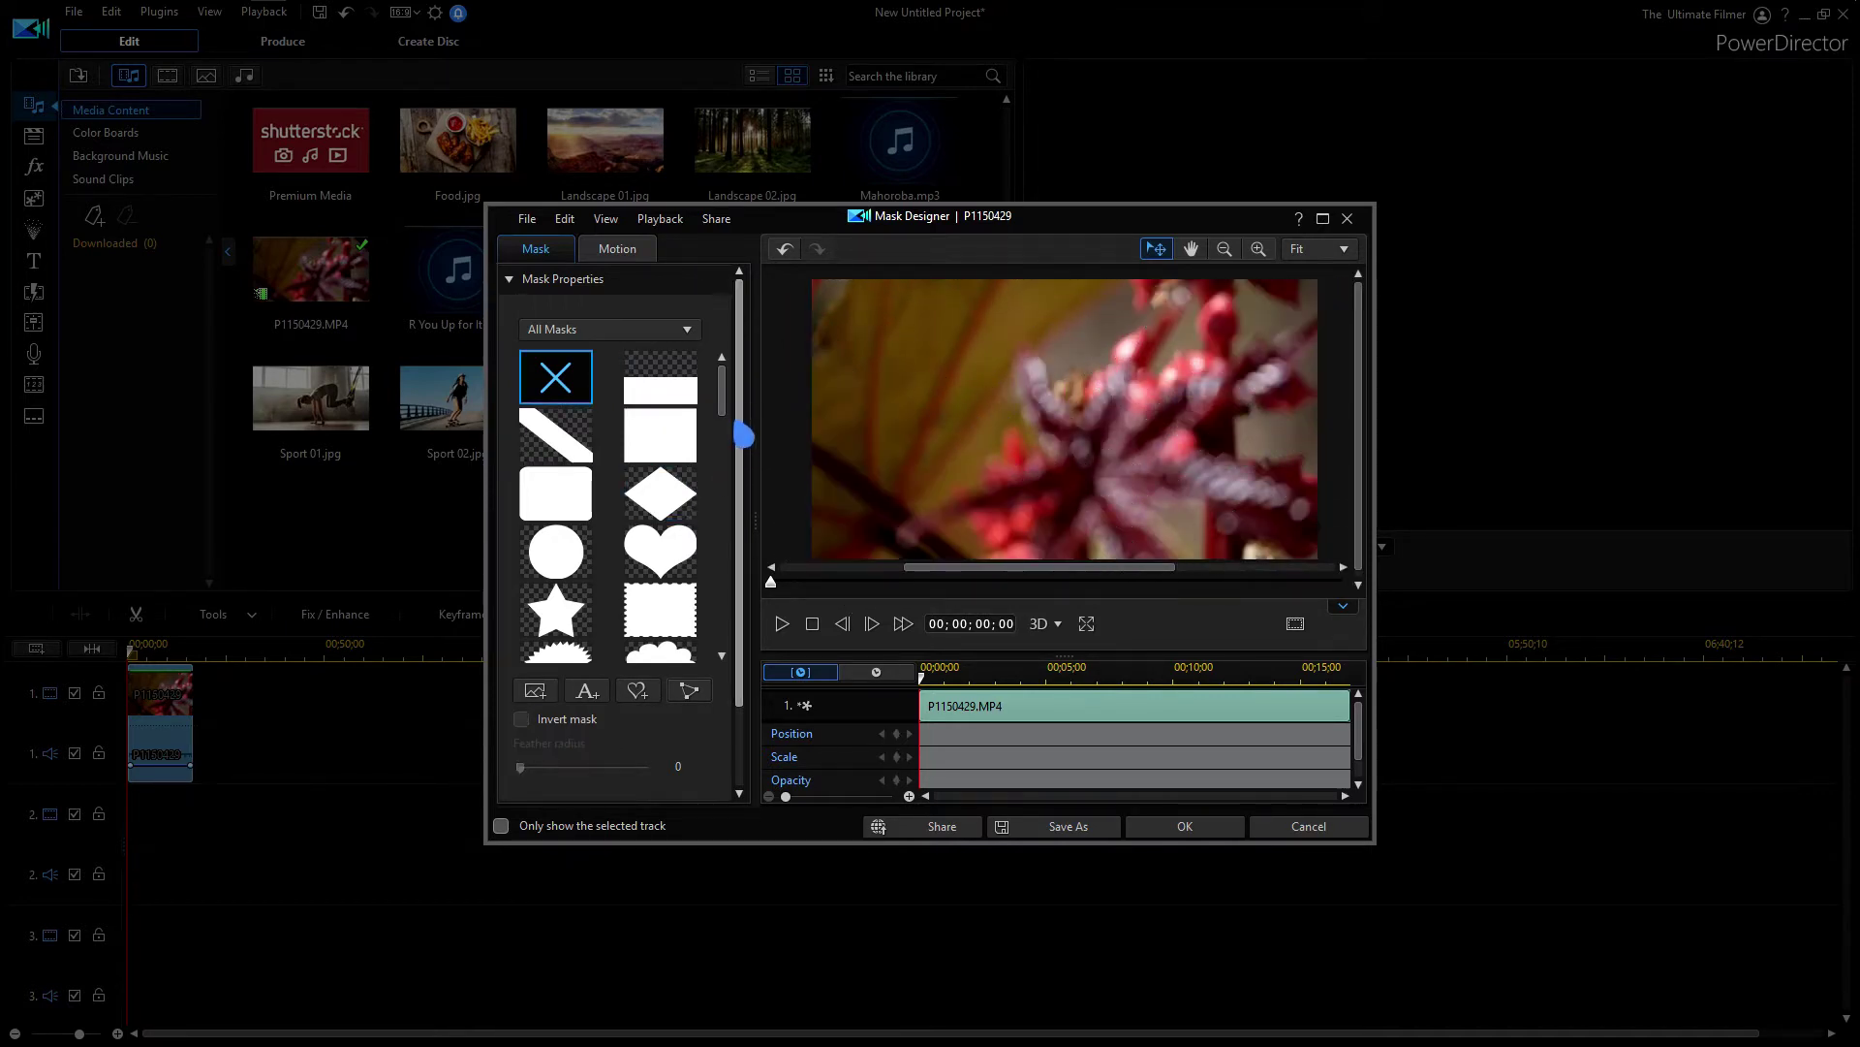
pyautogui.moveTo(747, 432); pyautogui.dragTo(747, 499)
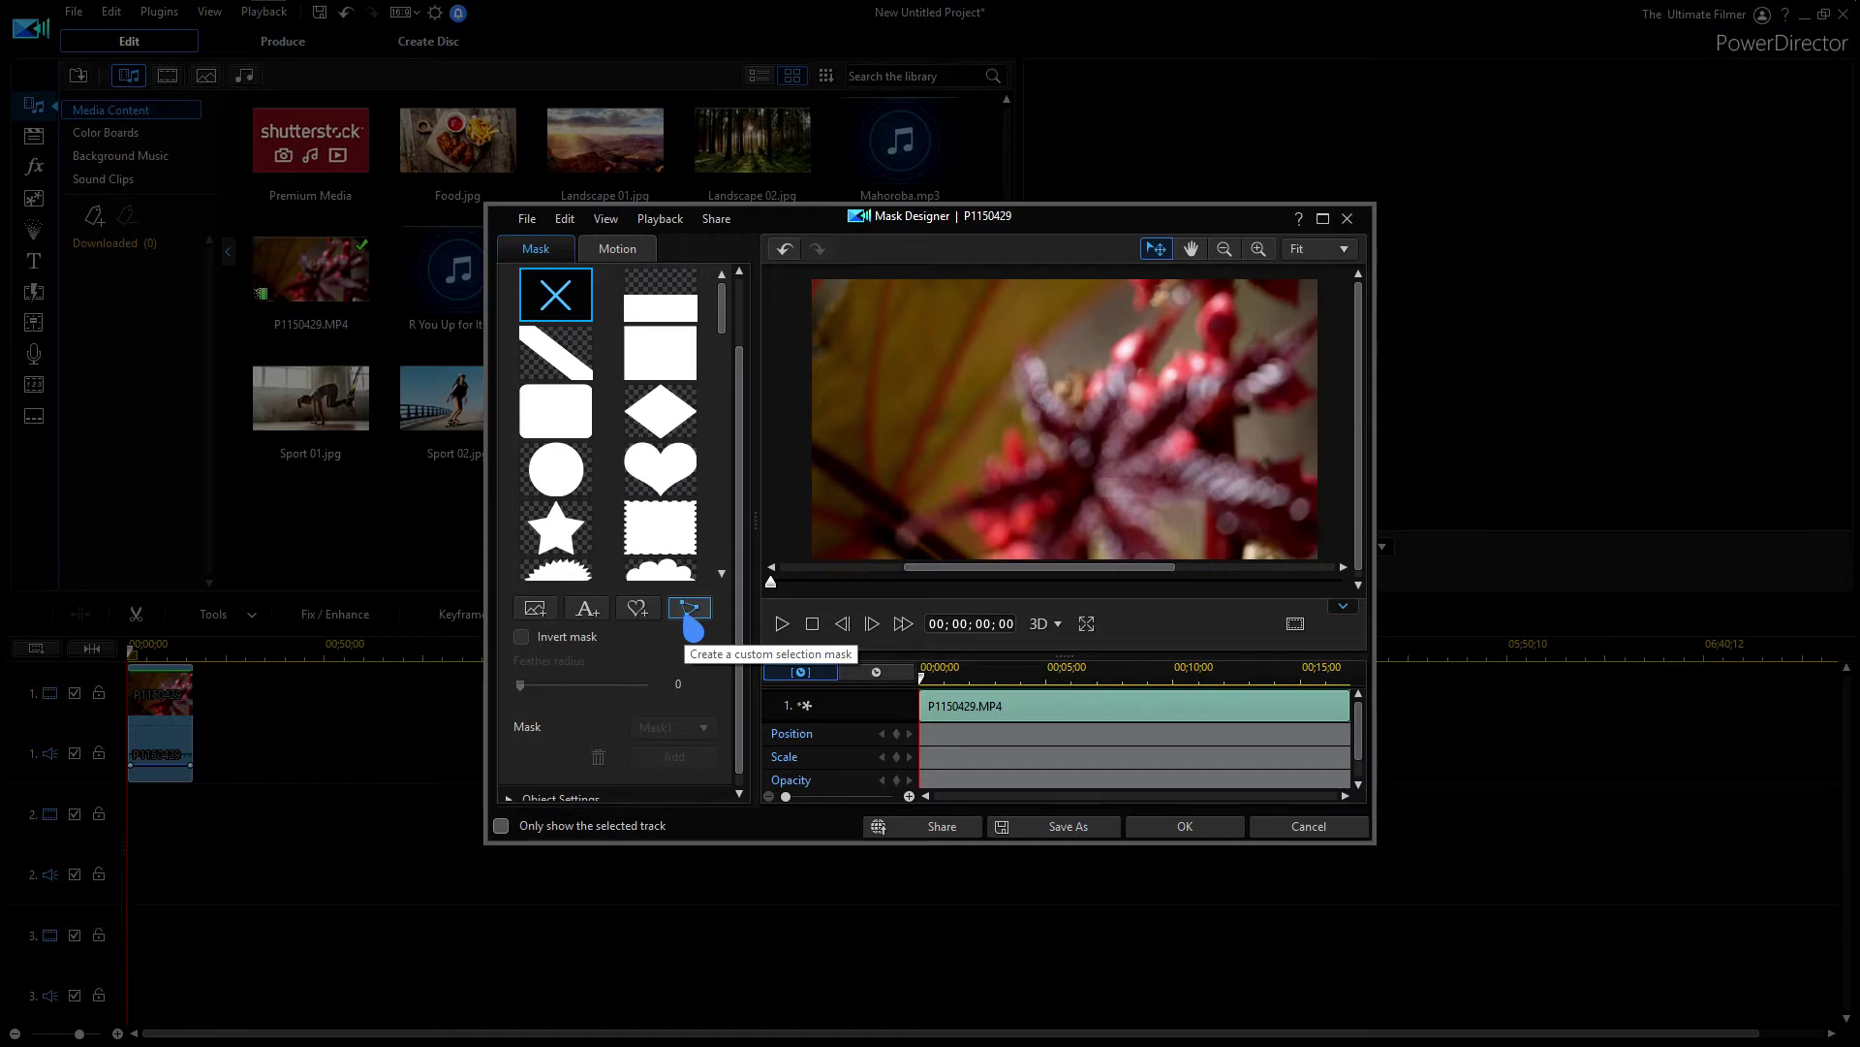
pyautogui.click(690, 611)
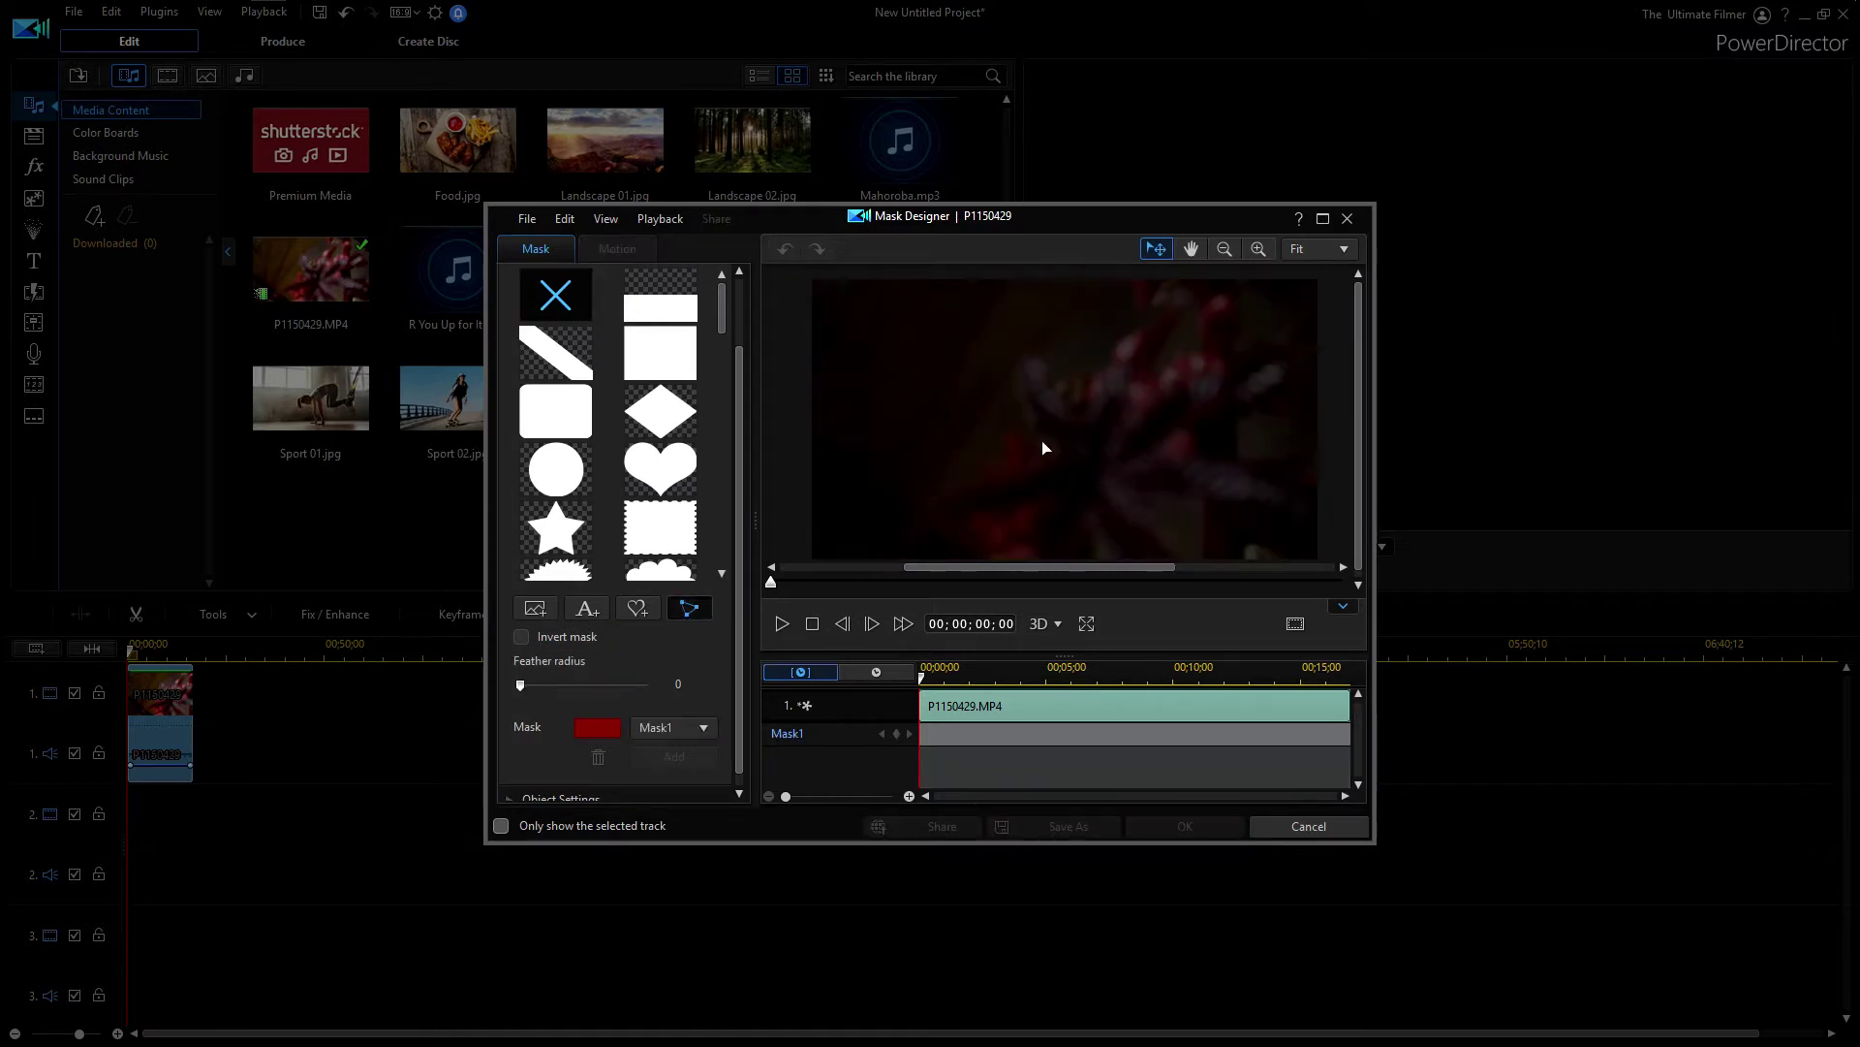
# At about 03;21, trace a closed custom outline around the red leaf and set feather radius to 1
pyautogui.moveTo(925, 682); pyautogui.dragTo(1017, 677)
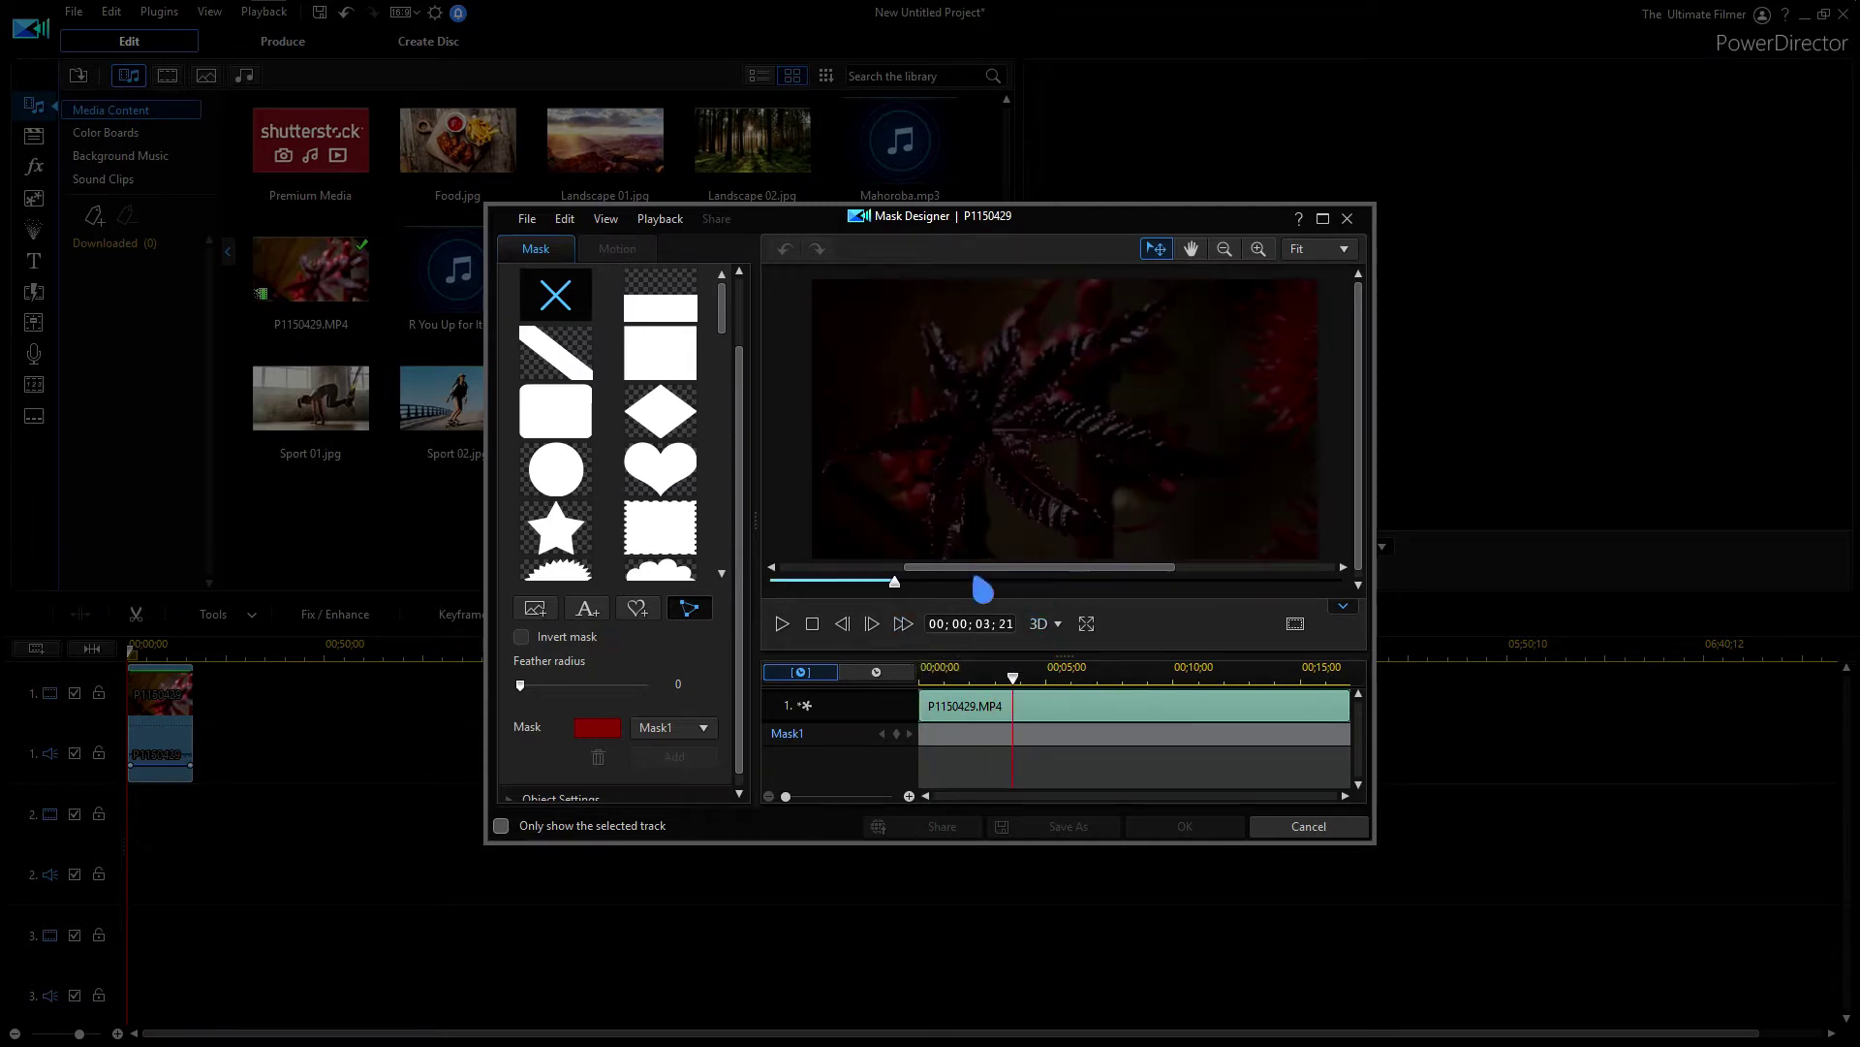
pyautogui.click(986, 462)
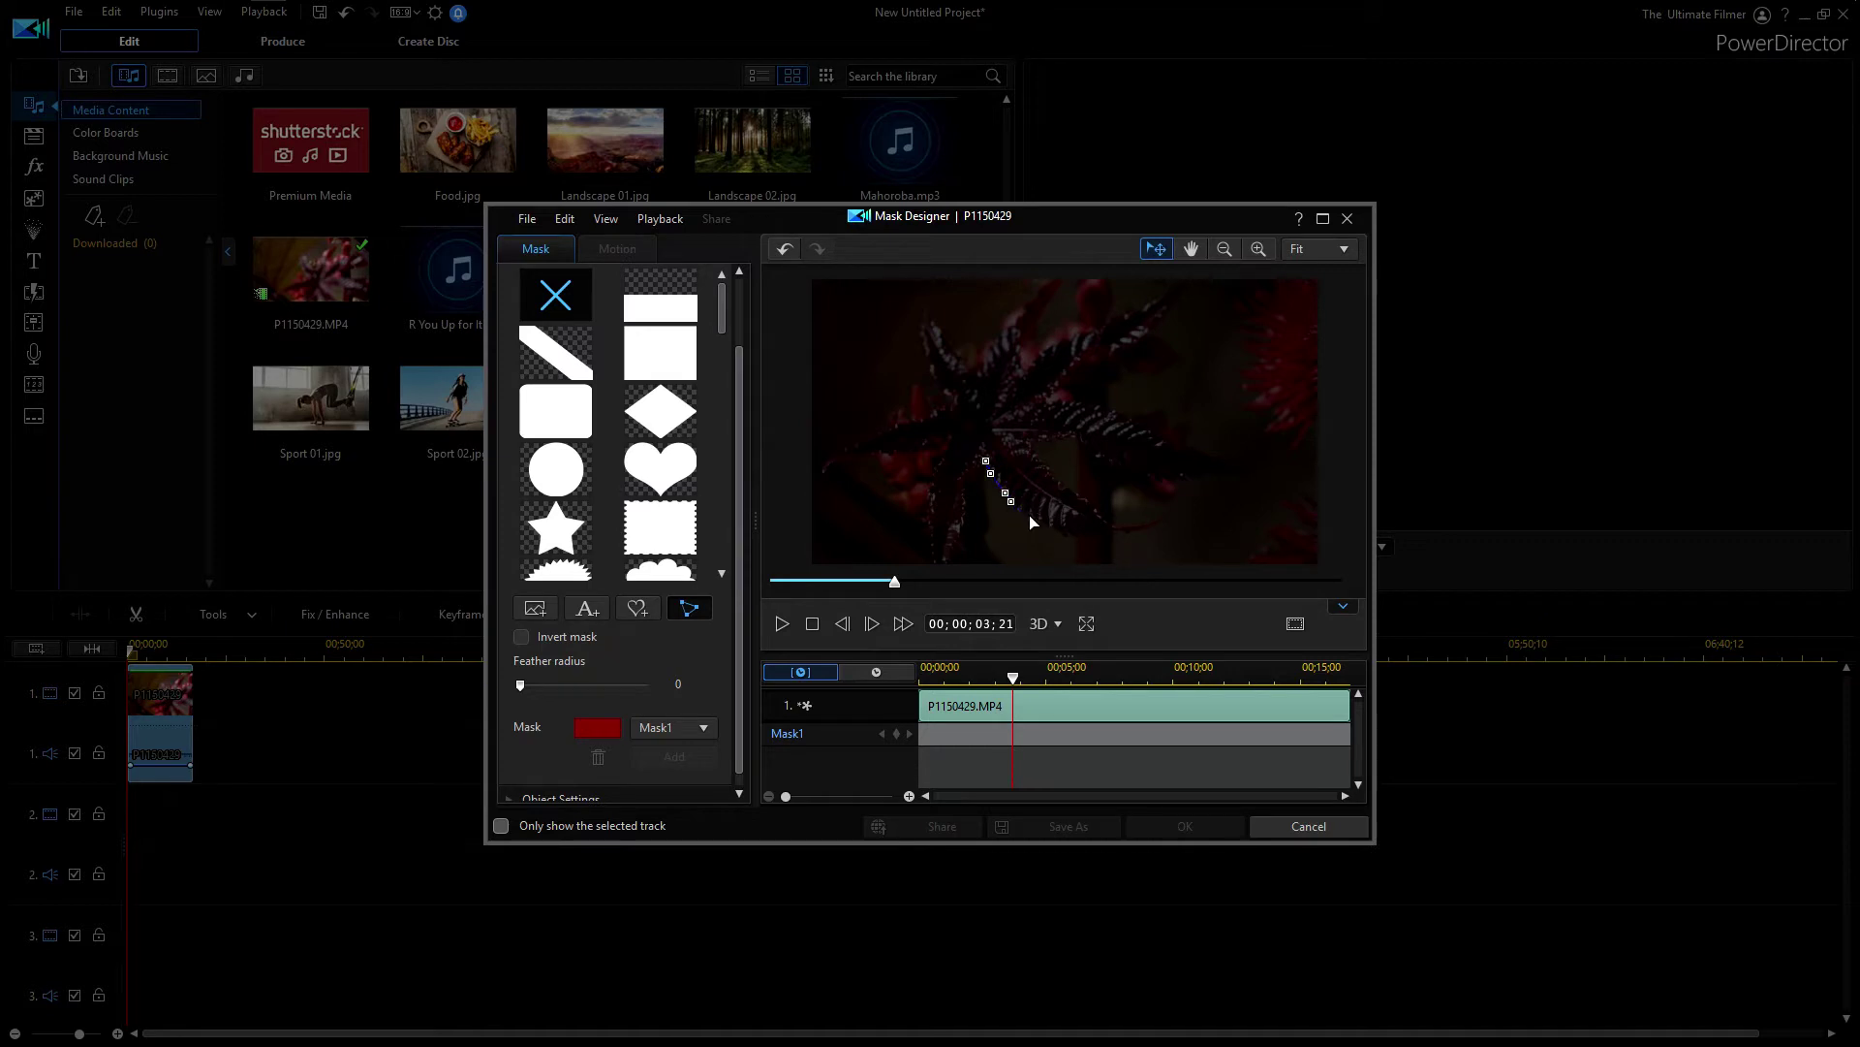
pyautogui.click(1029, 515)
pyautogui.moveTo(1164, 529); pyautogui.dragTo(1018, 442)
pyautogui.click(988, 464)
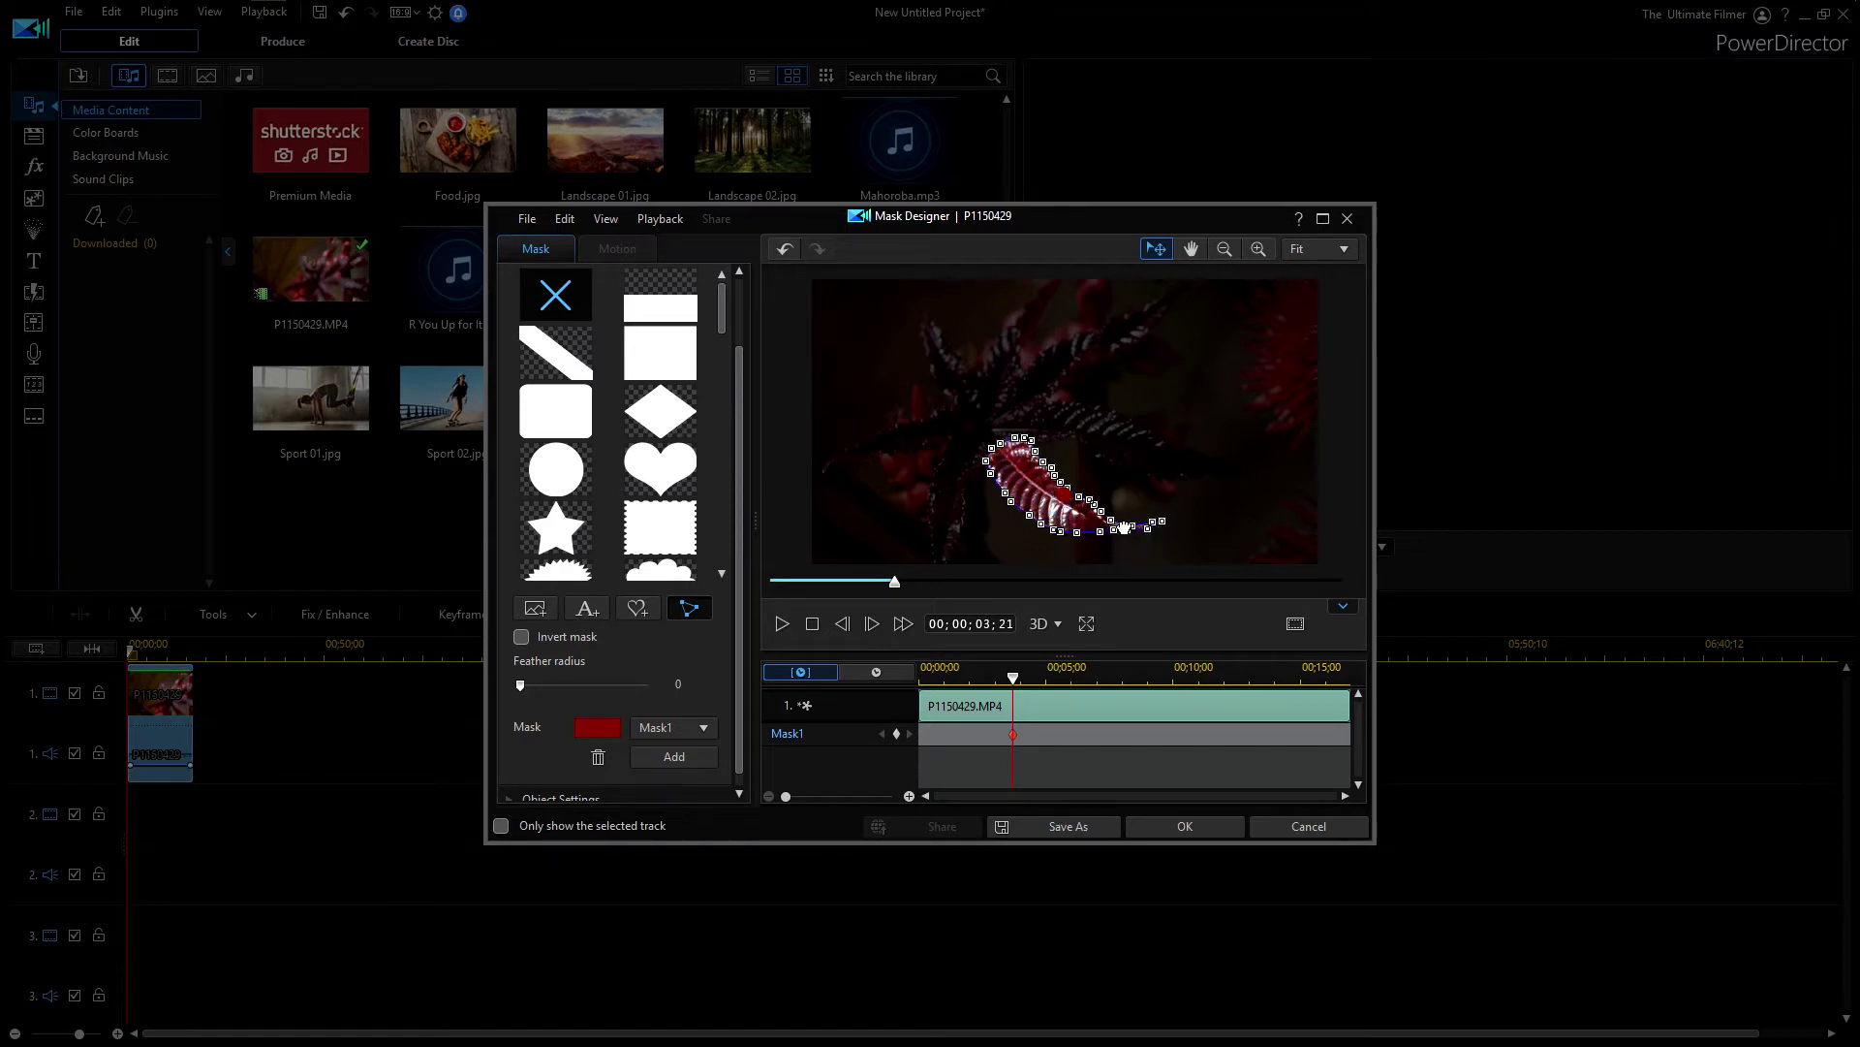
pyautogui.moveTo(532, 700)
pyautogui.mouseDown()
pyautogui.moveTo(625, 694)
pyautogui.moveTo(521, 699)
pyautogui.mouseUp()
pyautogui.scroll(-1, 630, 726)
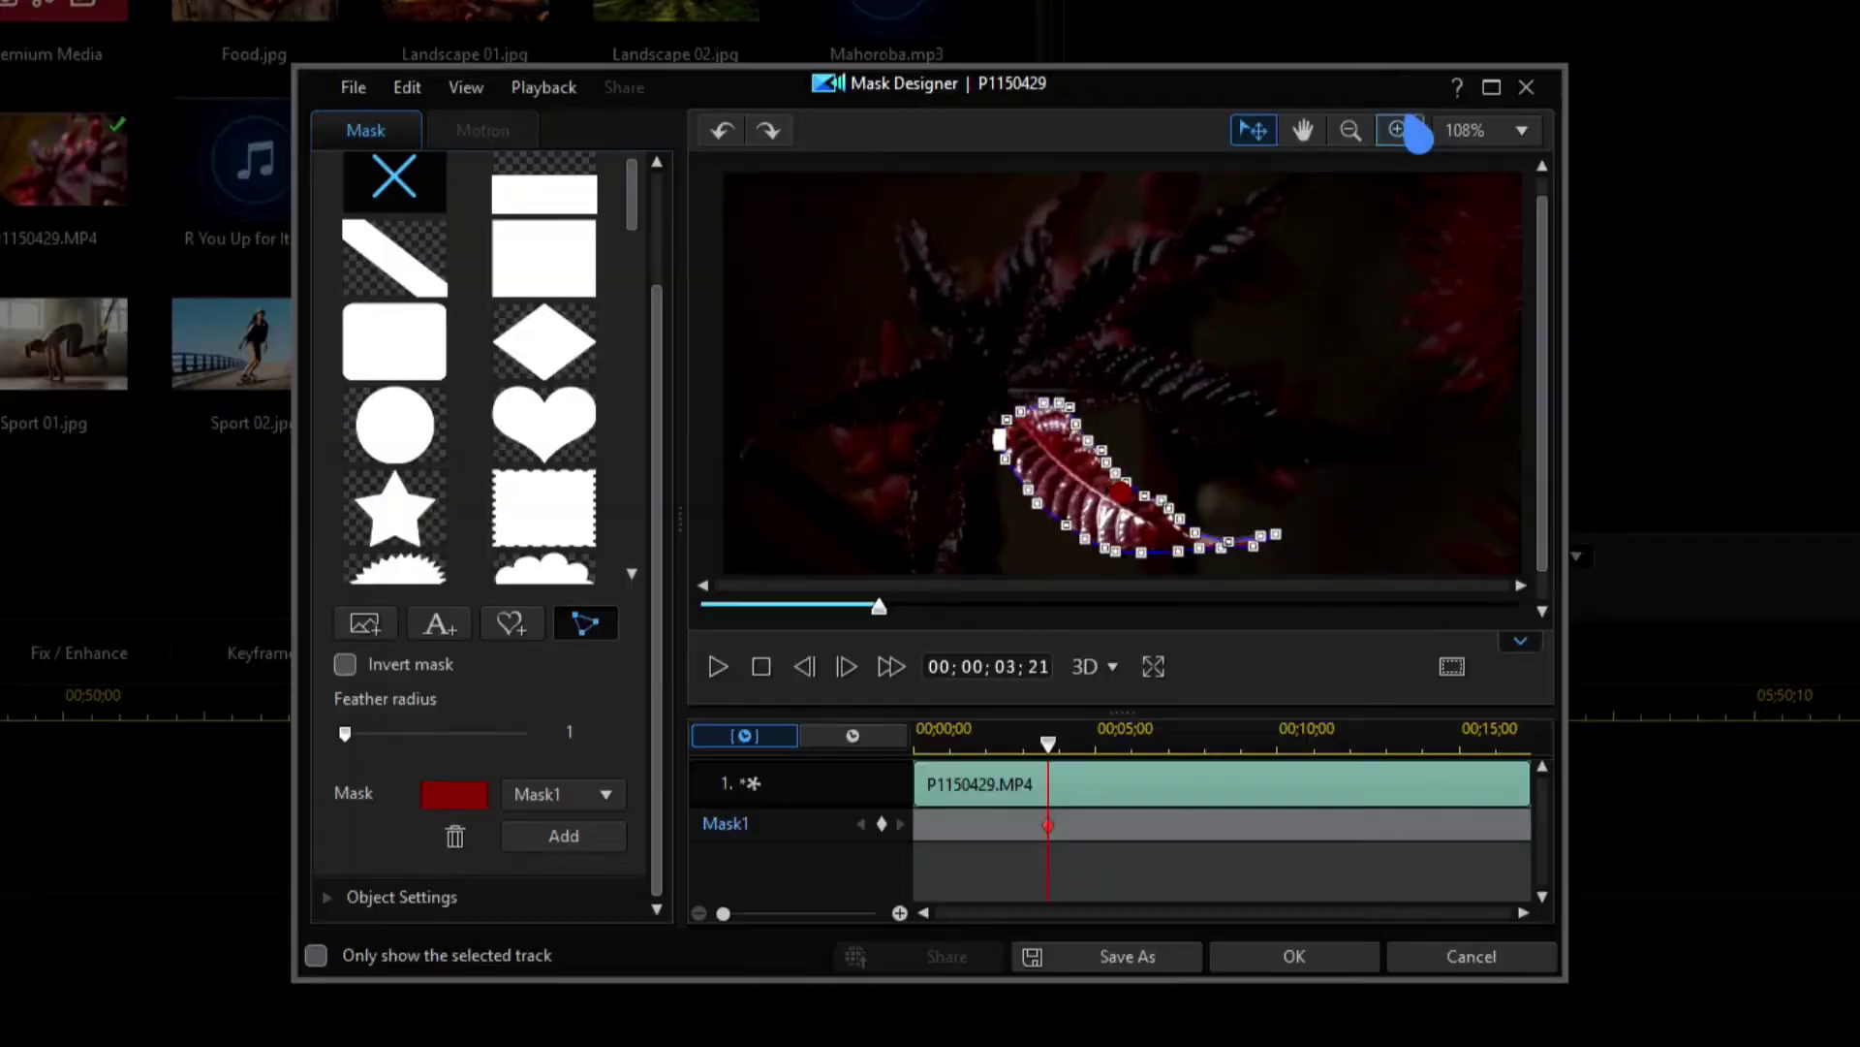
# Zoom the preview in to 158%
pyautogui.click(1262, 250)
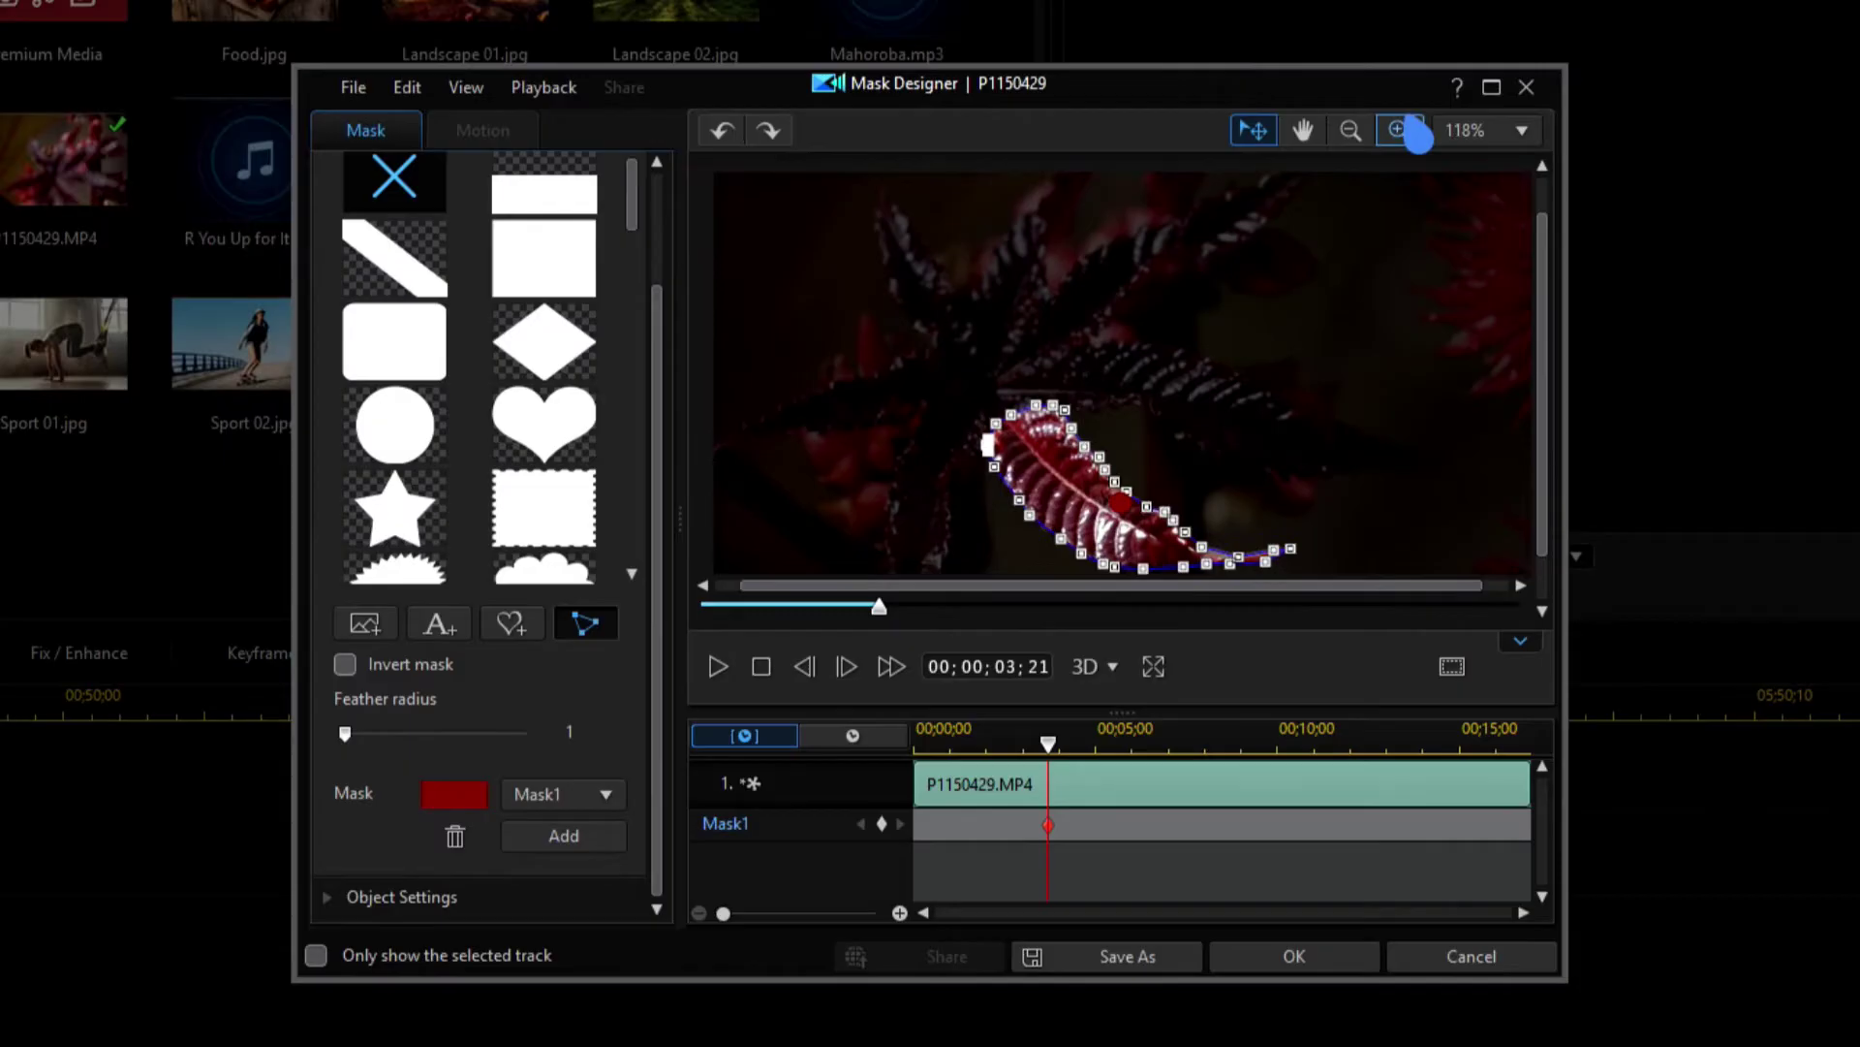
pyautogui.scroll(-1, 1544, 270)
pyautogui.click(1399, 135)
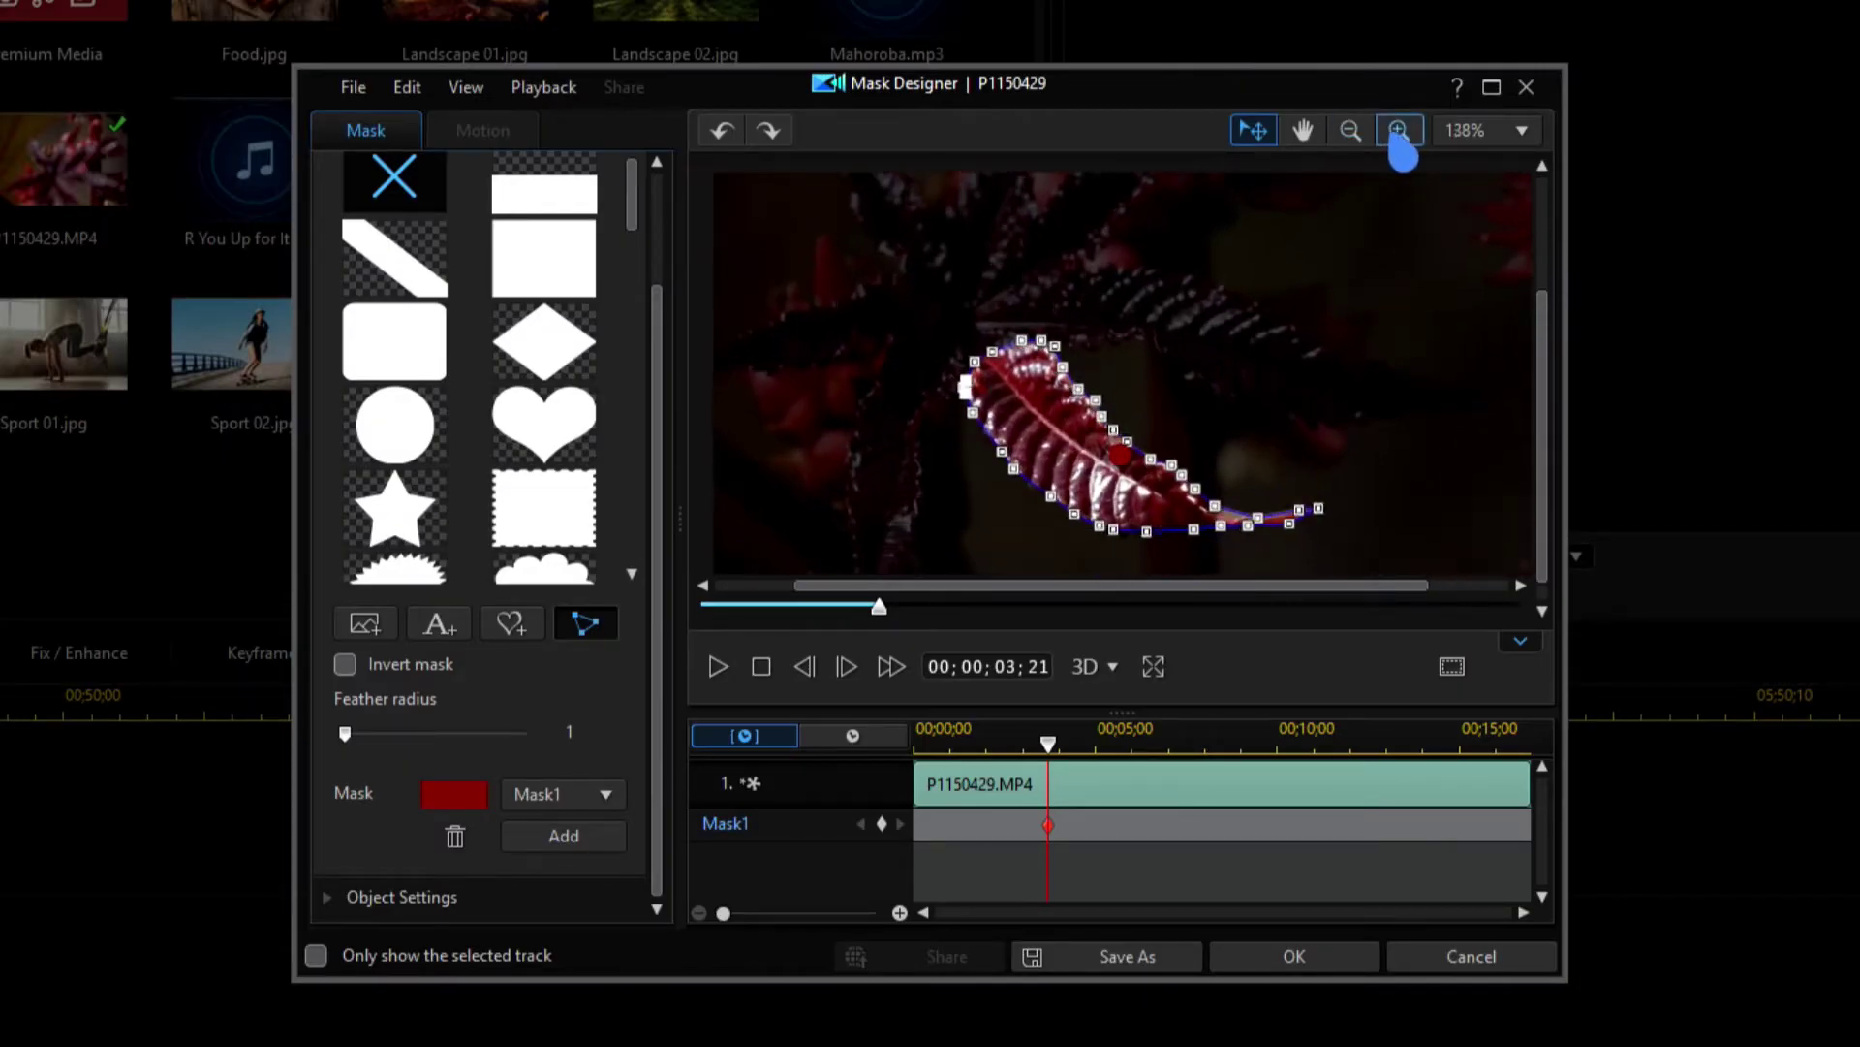
pyautogui.click(1398, 132)
pyautogui.scroll(-1, 1556, 388)
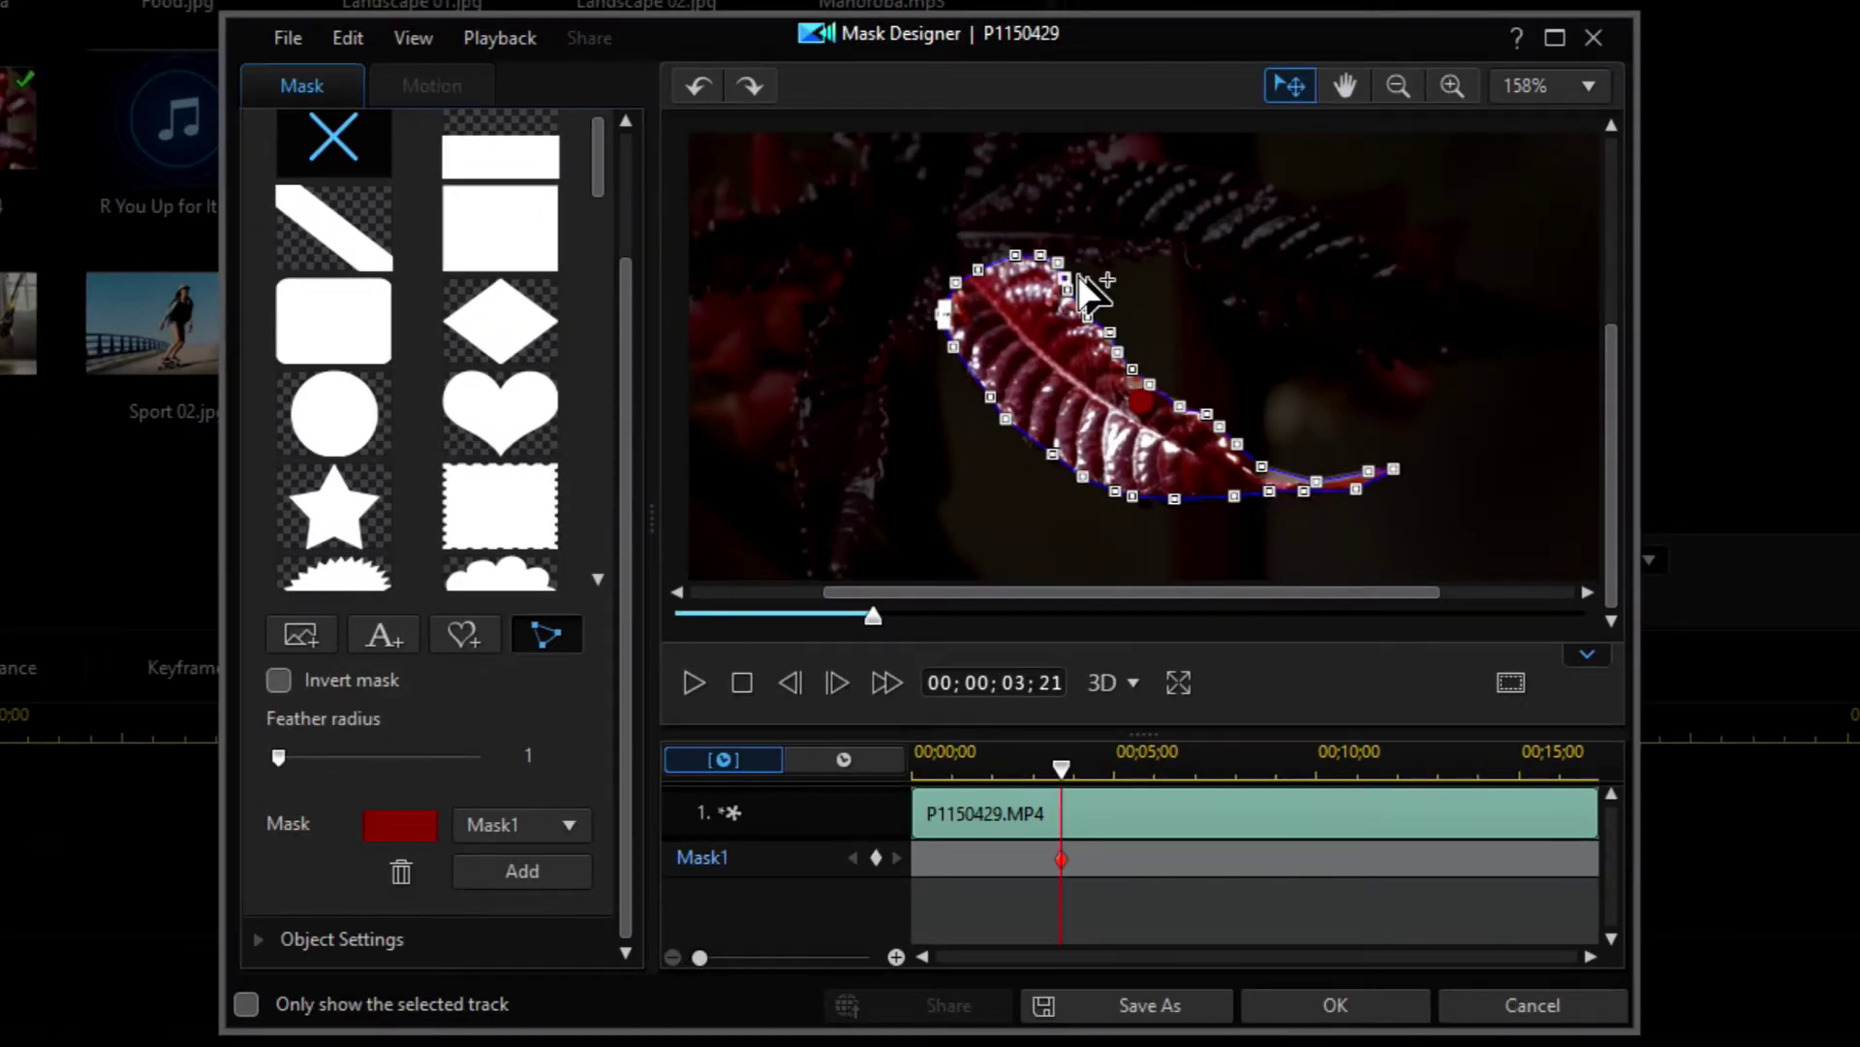
# Drag the mask's points and curve handles so the outline follows the leaf's upper and right edges
pyautogui.moveTo(1078, 276); pyautogui.dragTo(1125, 262)
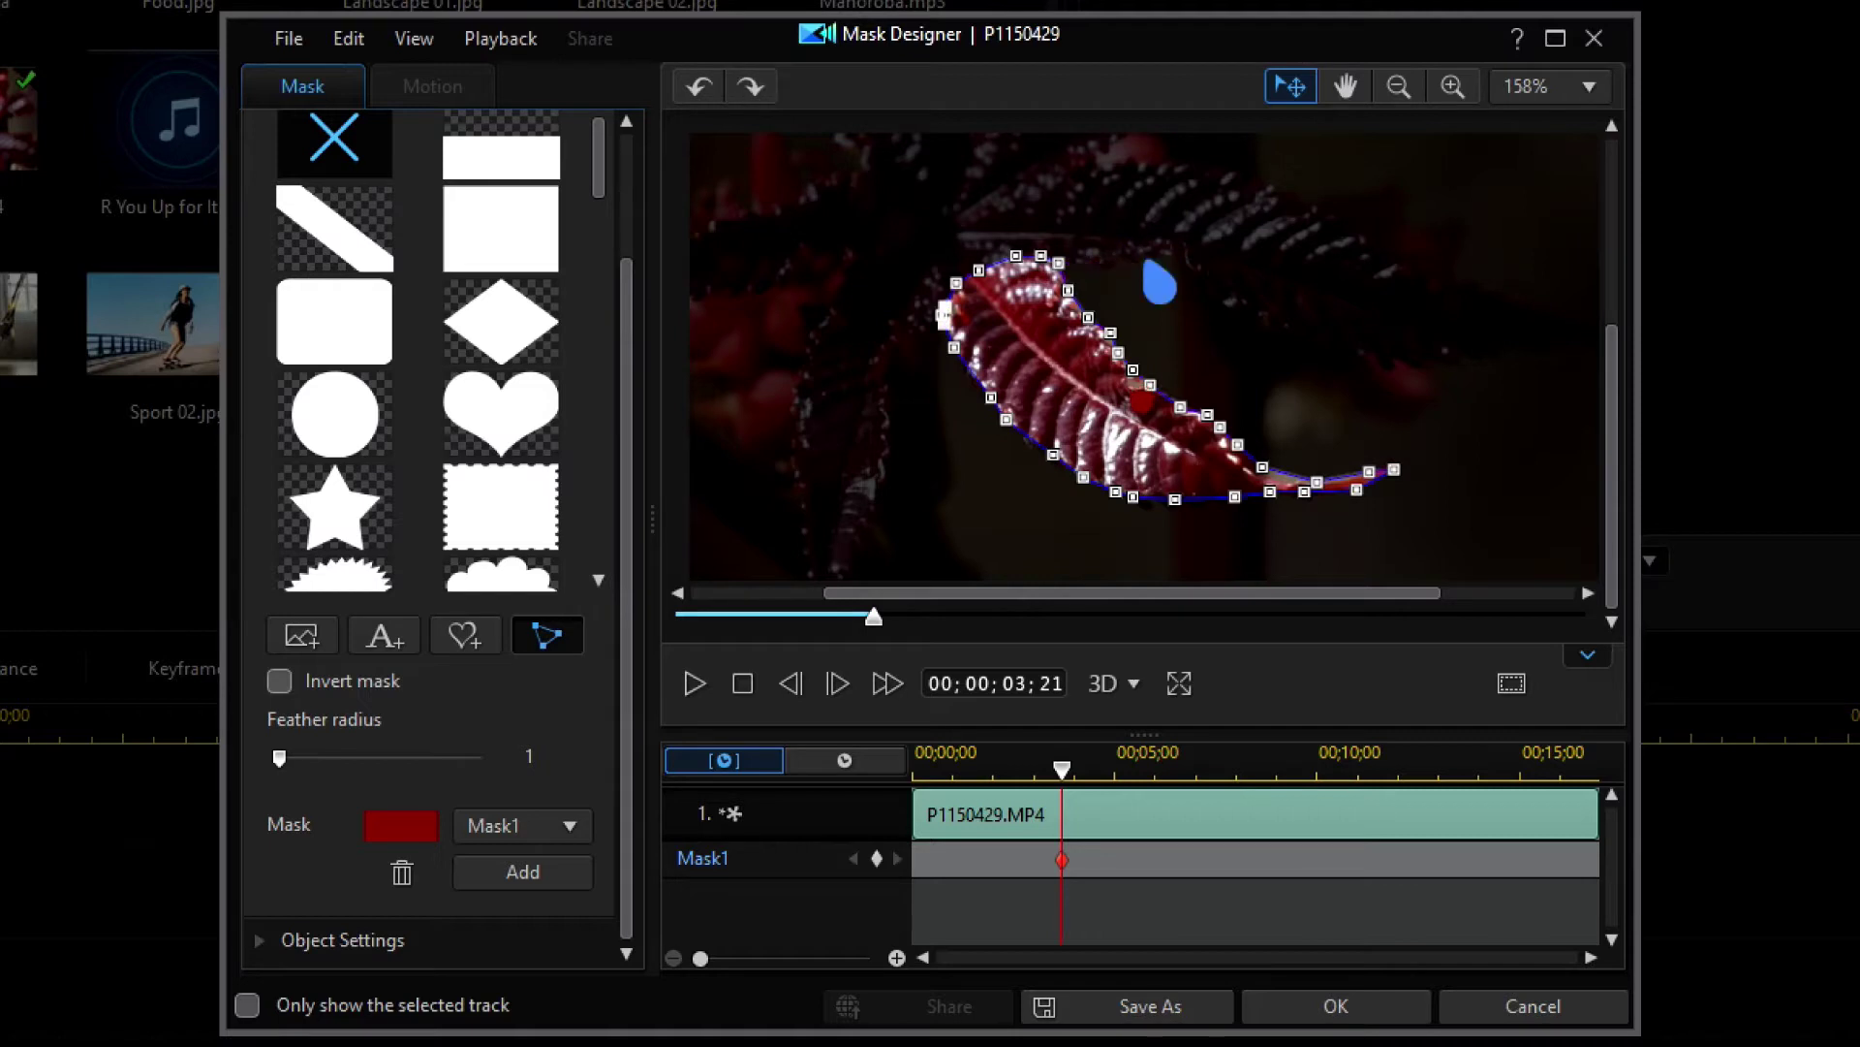
pyautogui.hotkey('ctrl', 'z')
pyautogui.moveTo(1127, 265); pyautogui.dragTo(1376, 183)
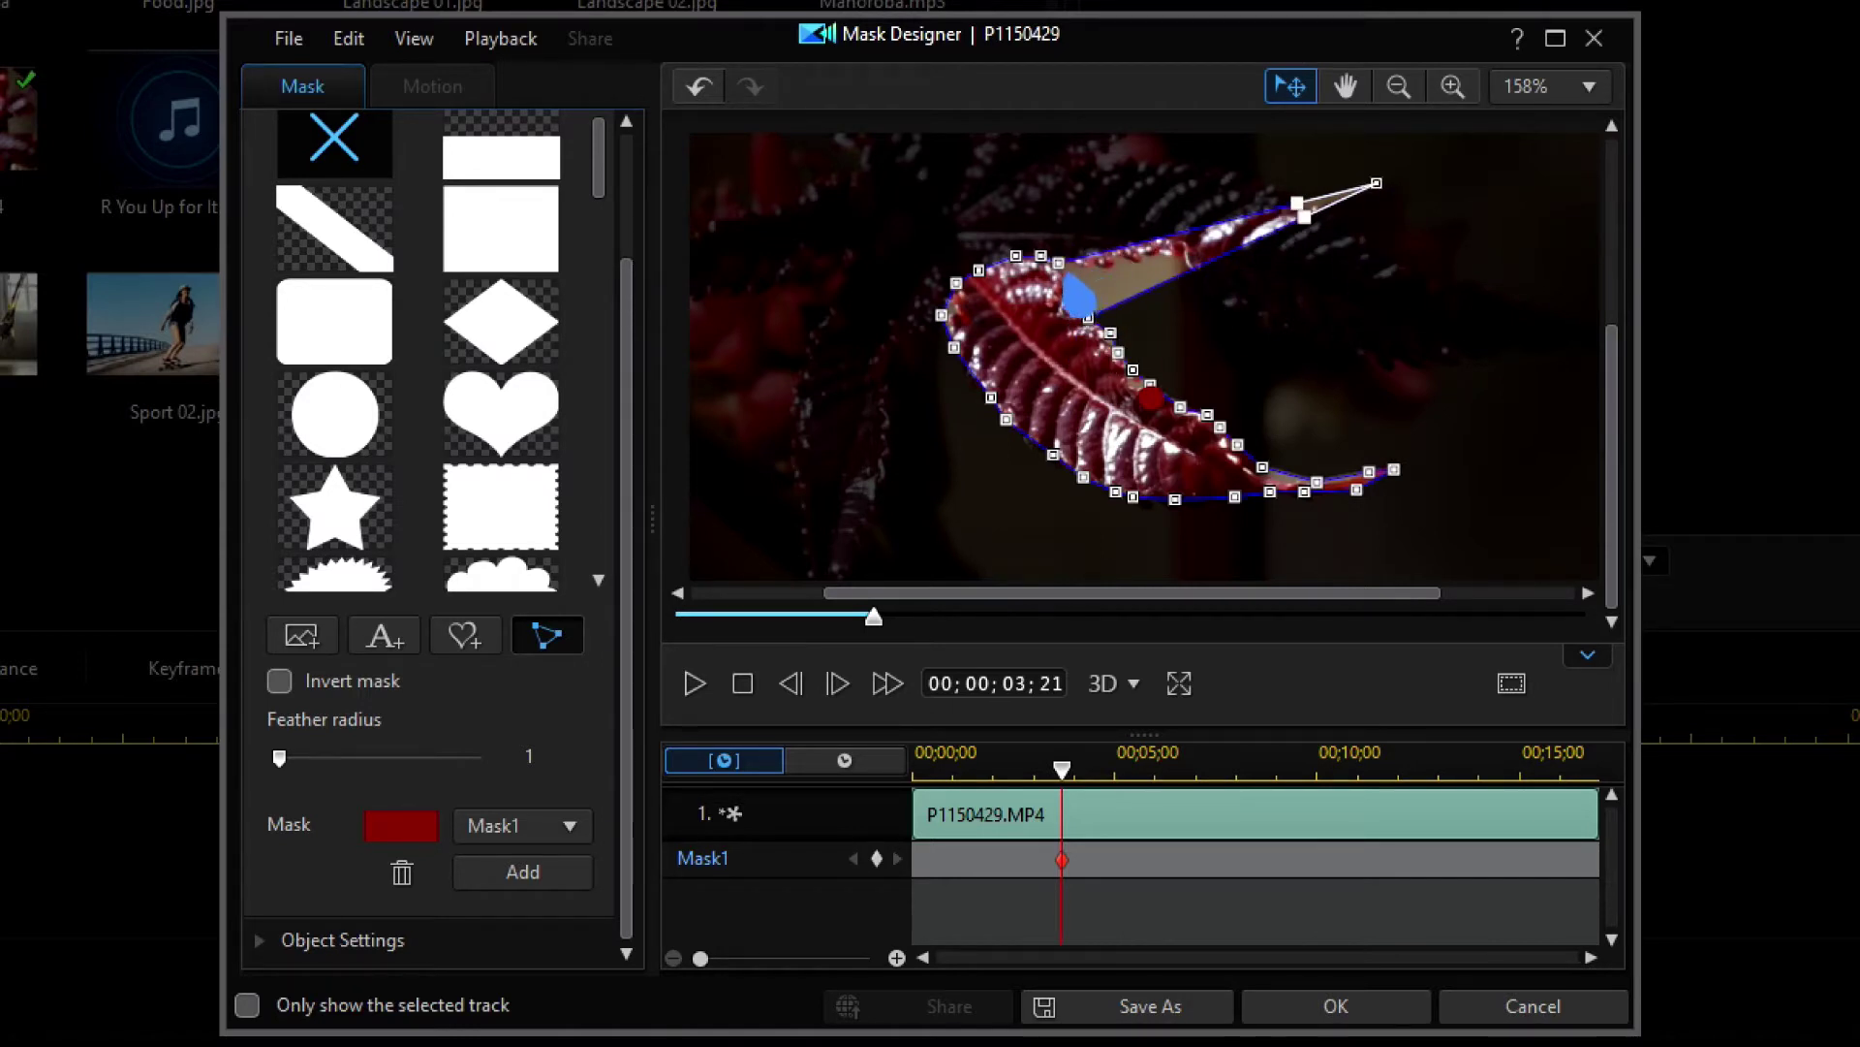
pyautogui.moveTo(1308, 215); pyautogui.dragTo(1513, 508)
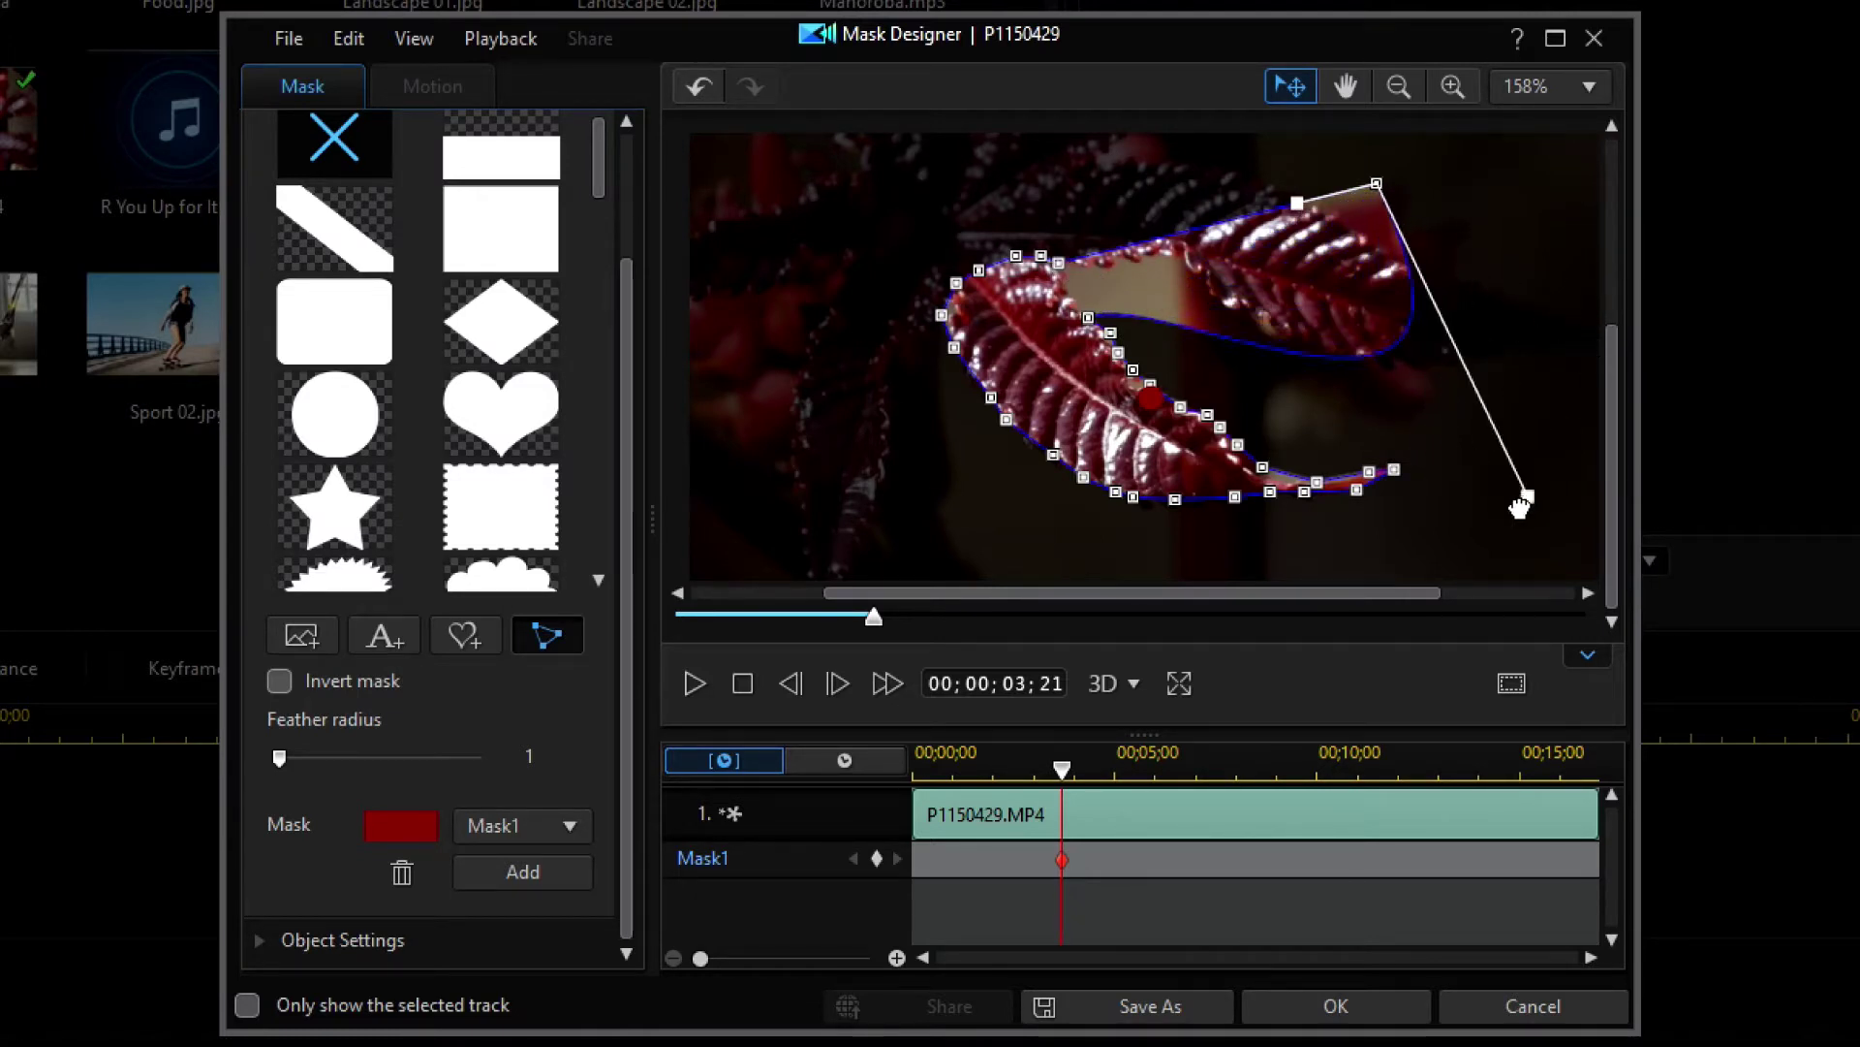
pyautogui.moveTo(1292, 204); pyautogui.dragTo(989, 147)
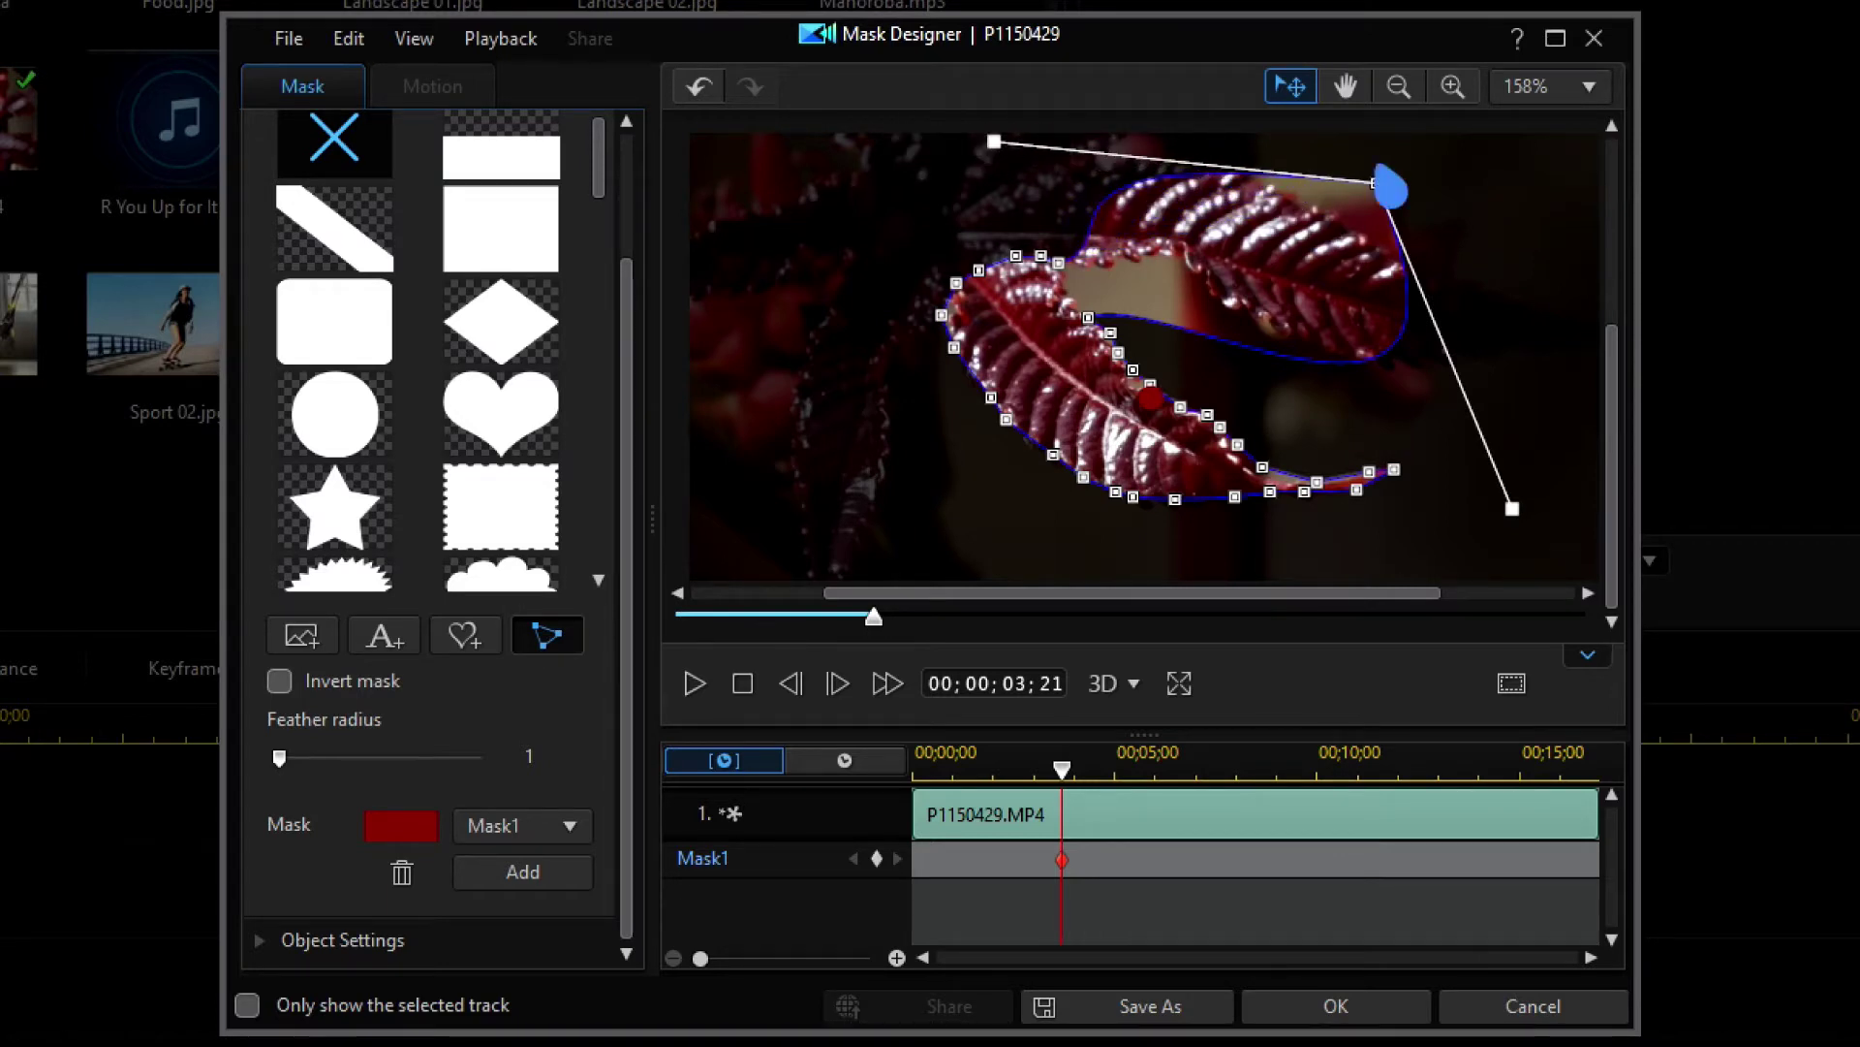
pyautogui.moveTo(1376, 183); pyautogui.dragTo(1321, 236)
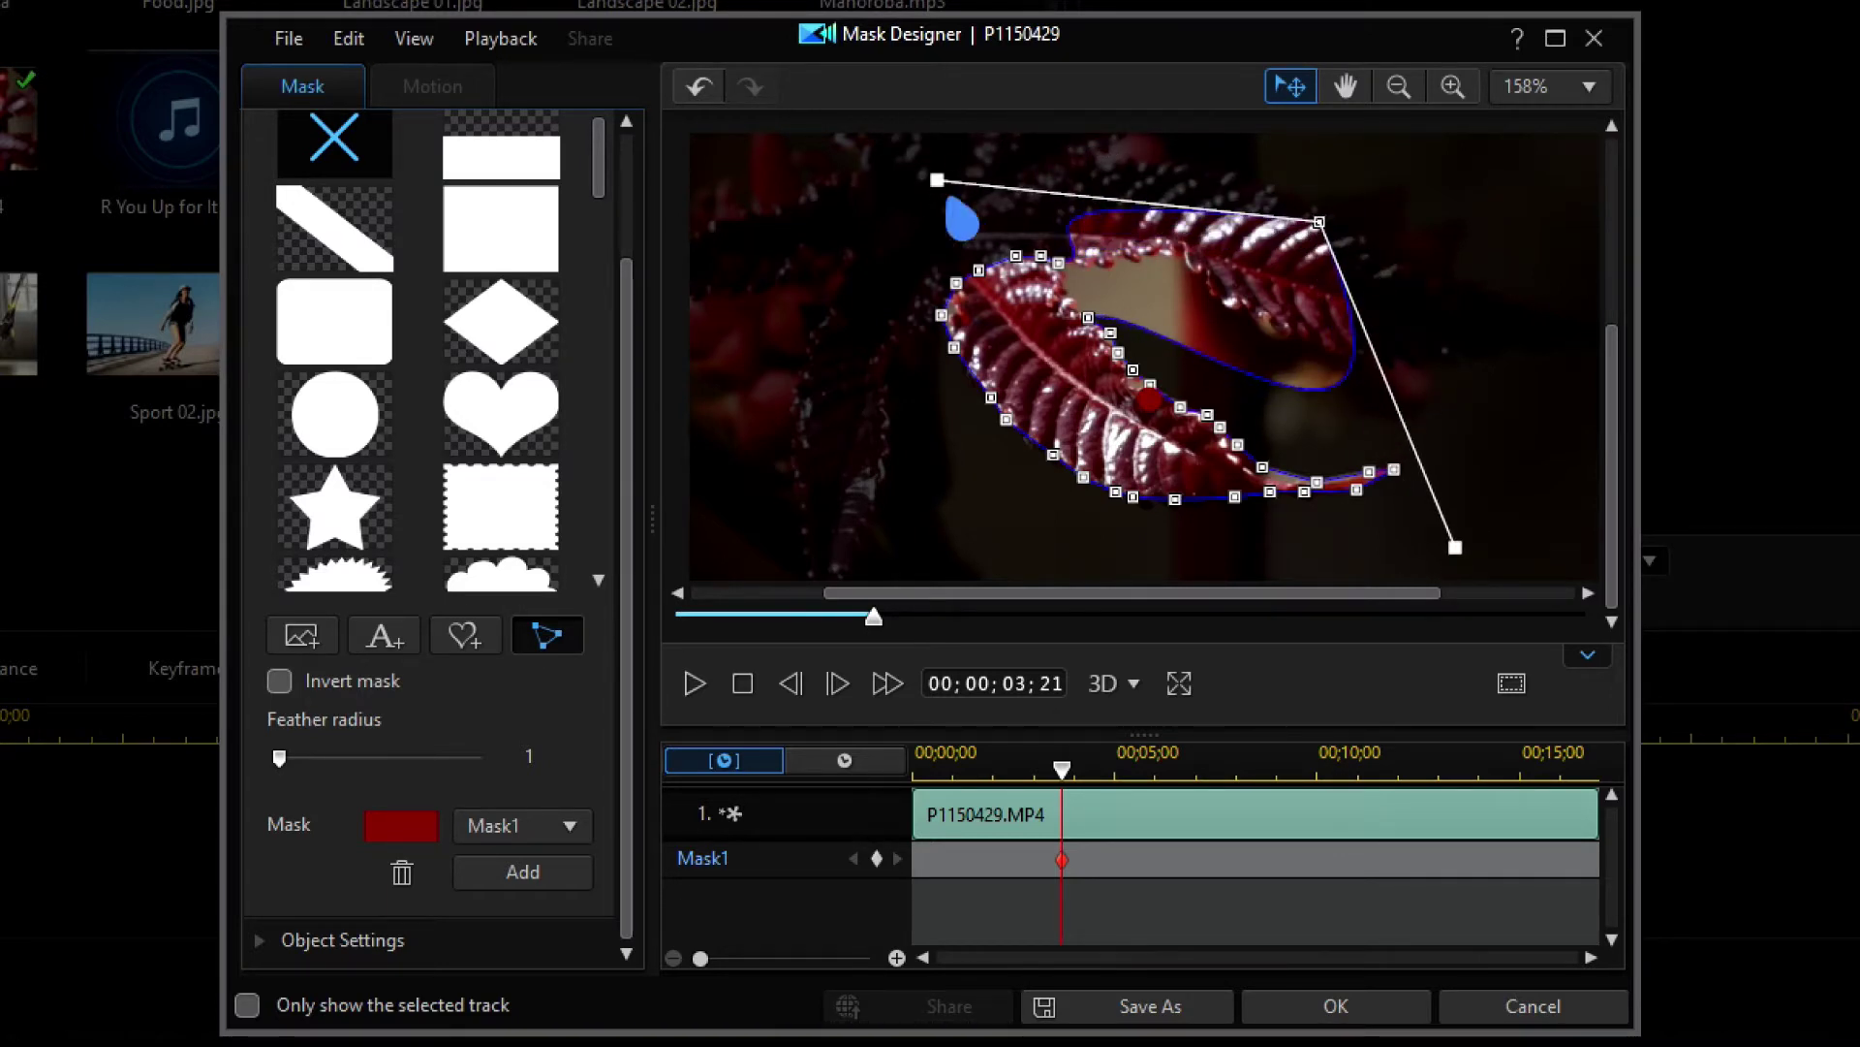
pyautogui.moveTo(948, 198); pyautogui.dragTo(1122, 184)
pyautogui.moveTo(1454, 548); pyautogui.dragTo(1429, 466)
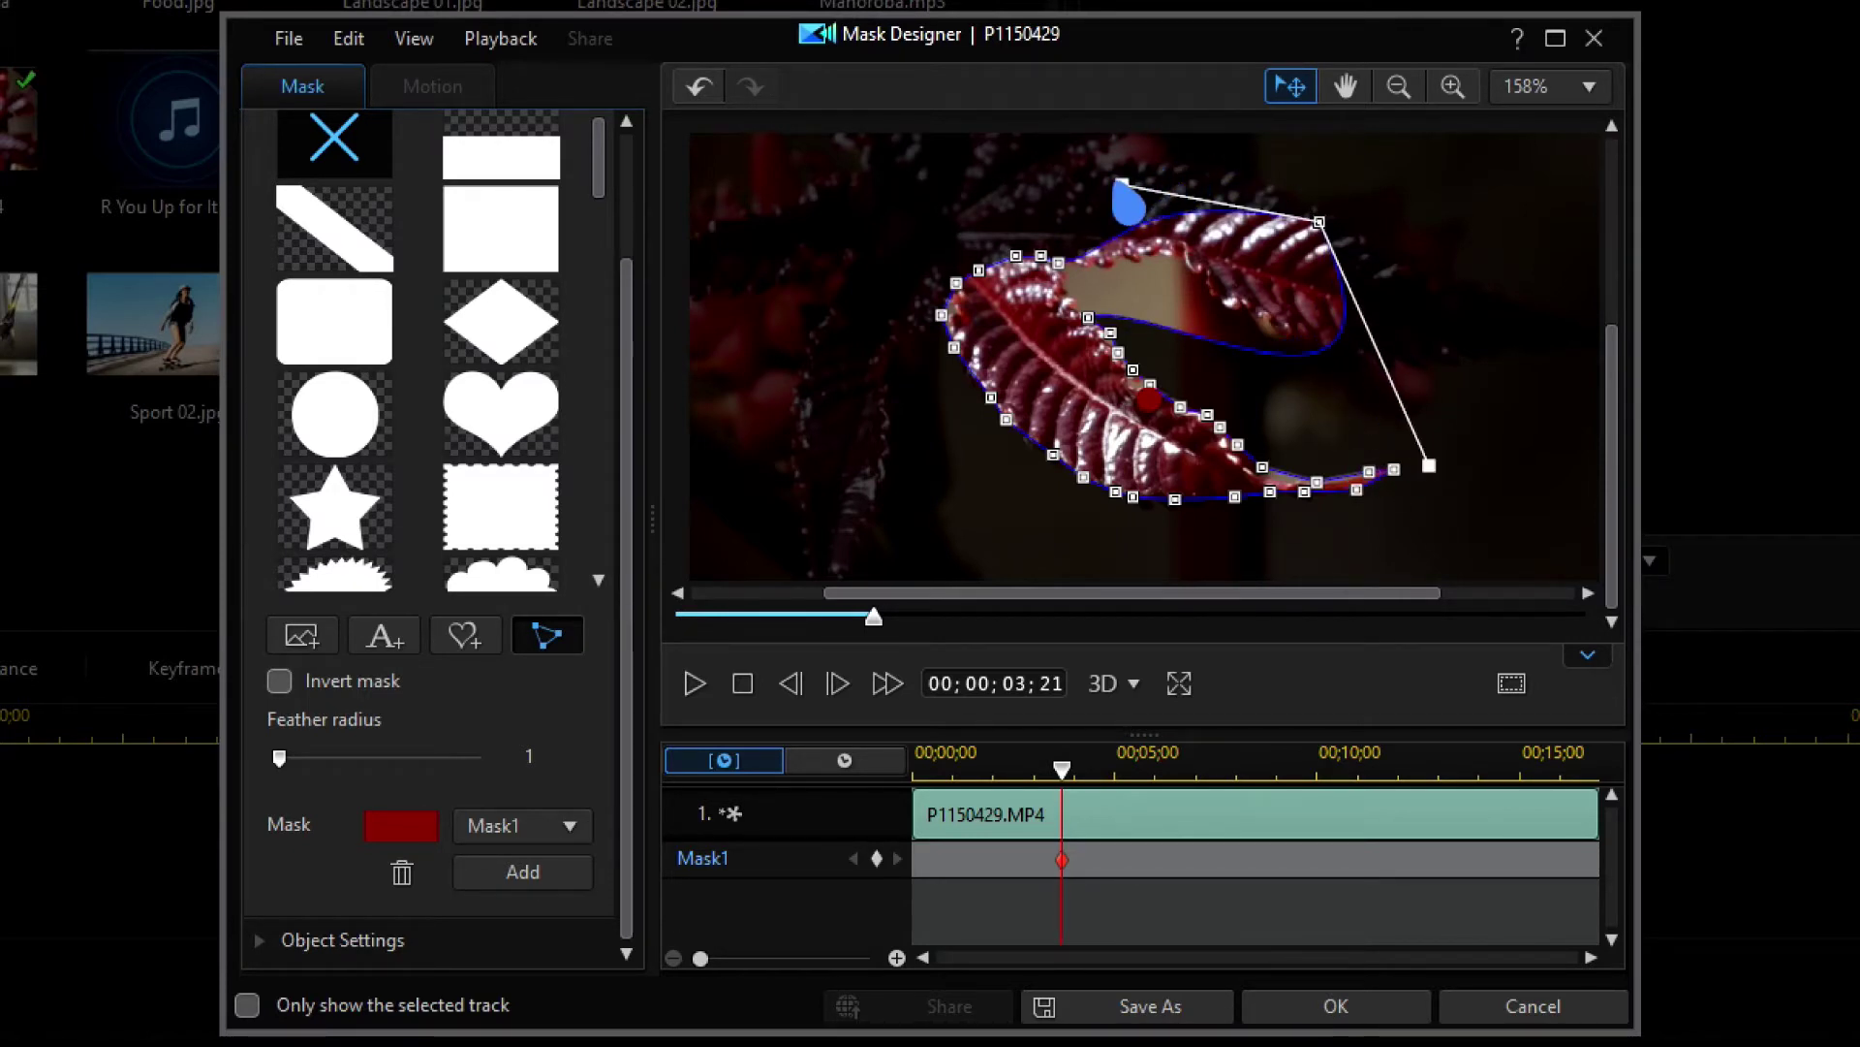
pyautogui.moveTo(1320, 223); pyautogui.dragTo(1170, 221)
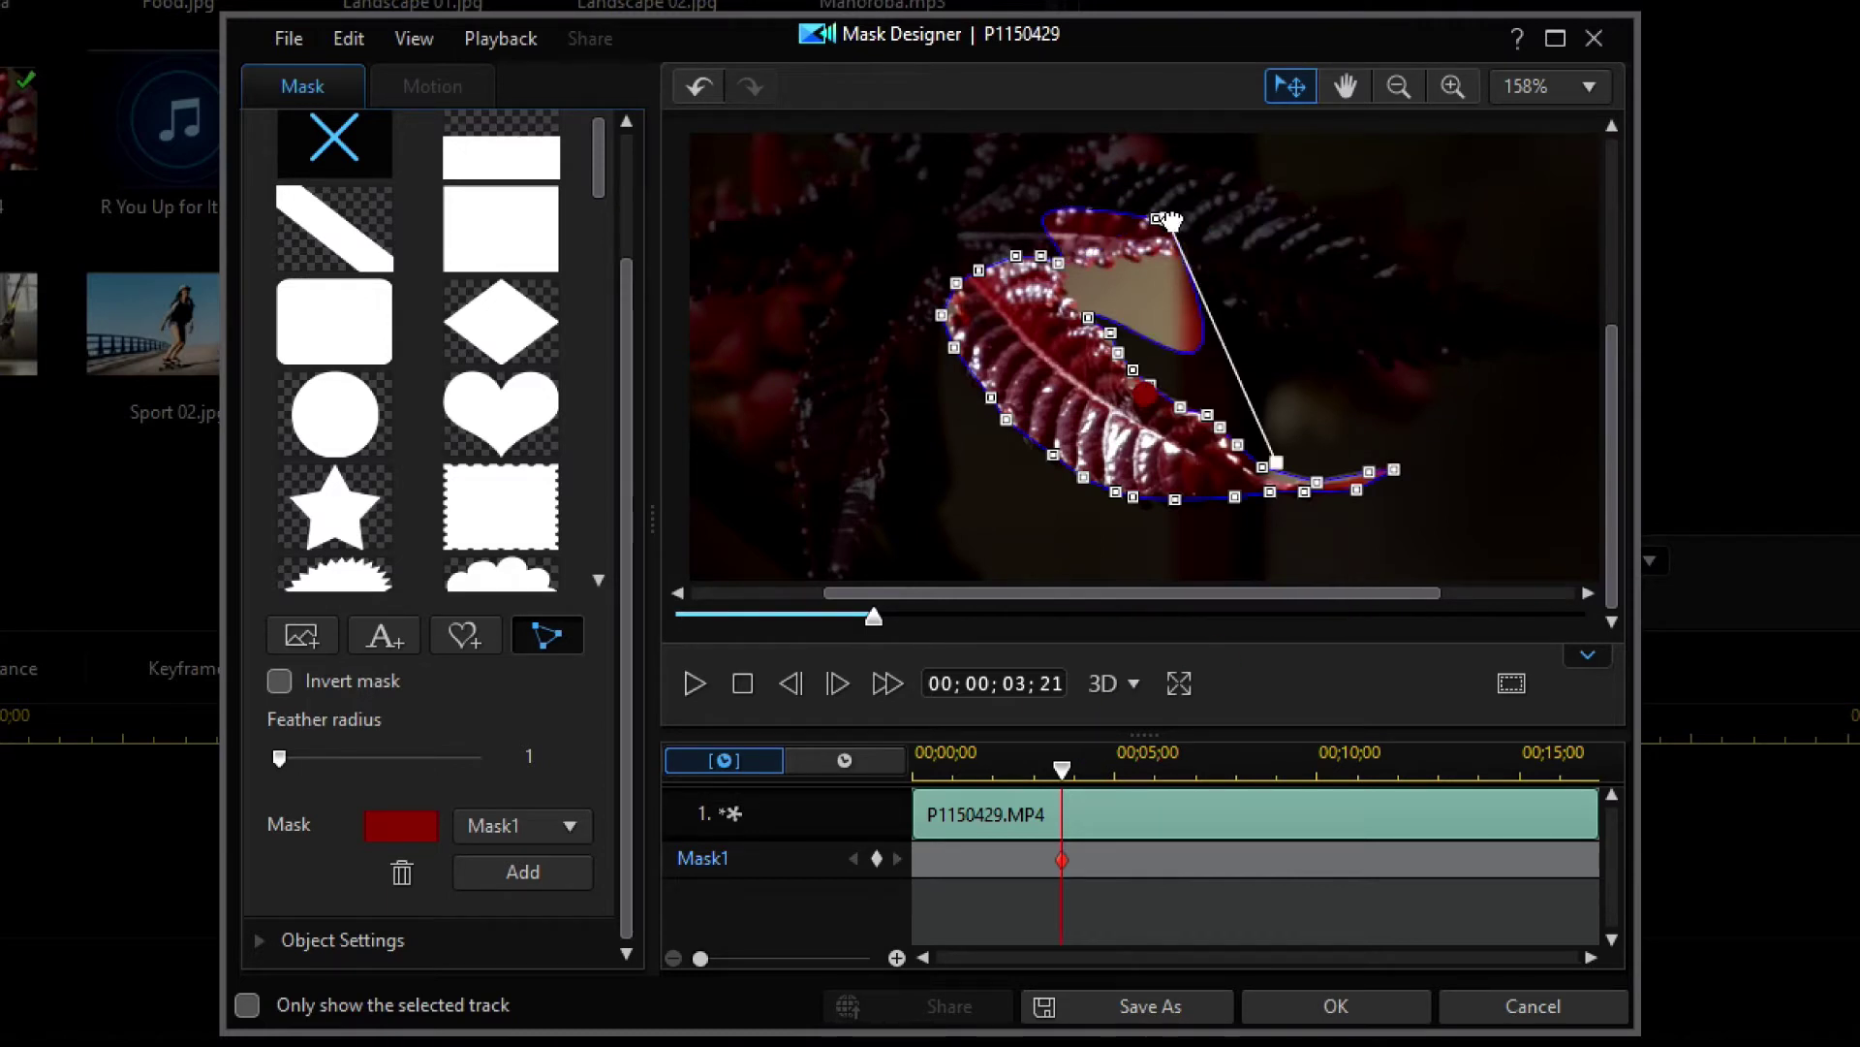
# Remove the two stray upper mask points and shift the outline up and right
pyautogui.rightClick(1174, 226)
pyautogui.click(1194, 320)
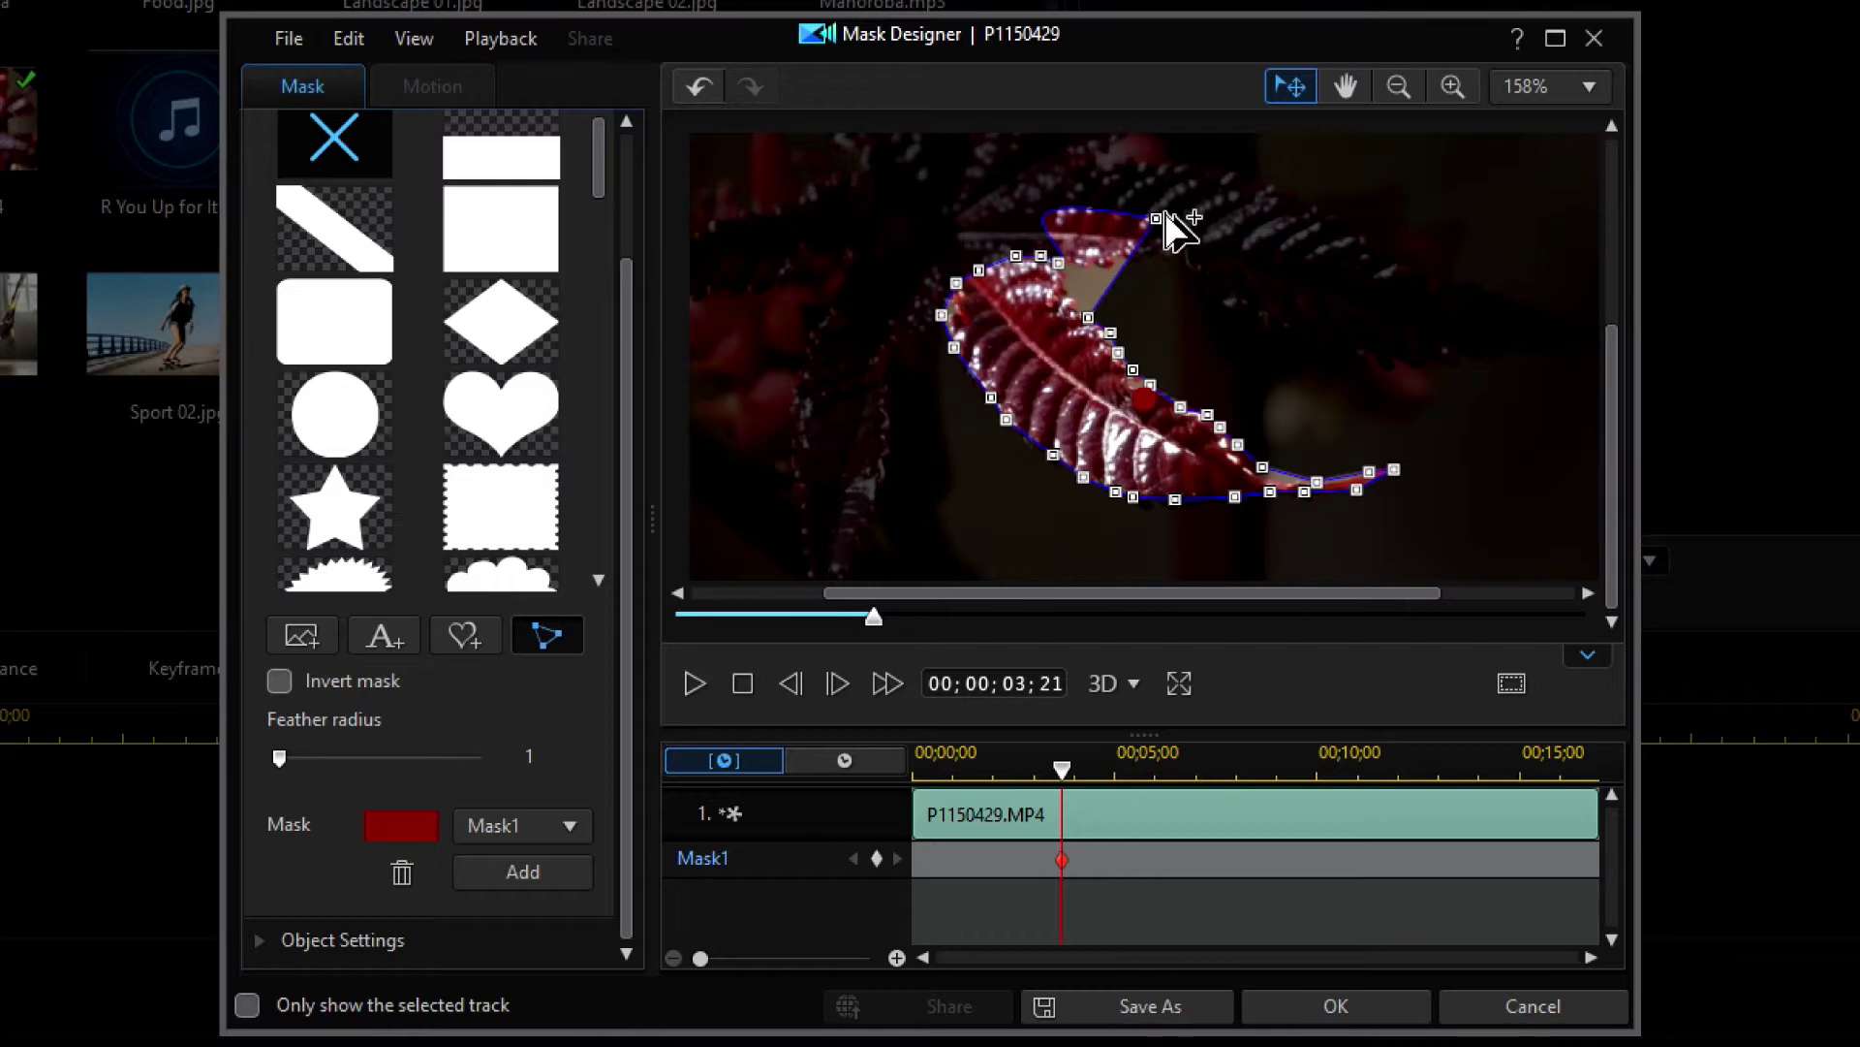
pyautogui.rightClick(1156, 216)
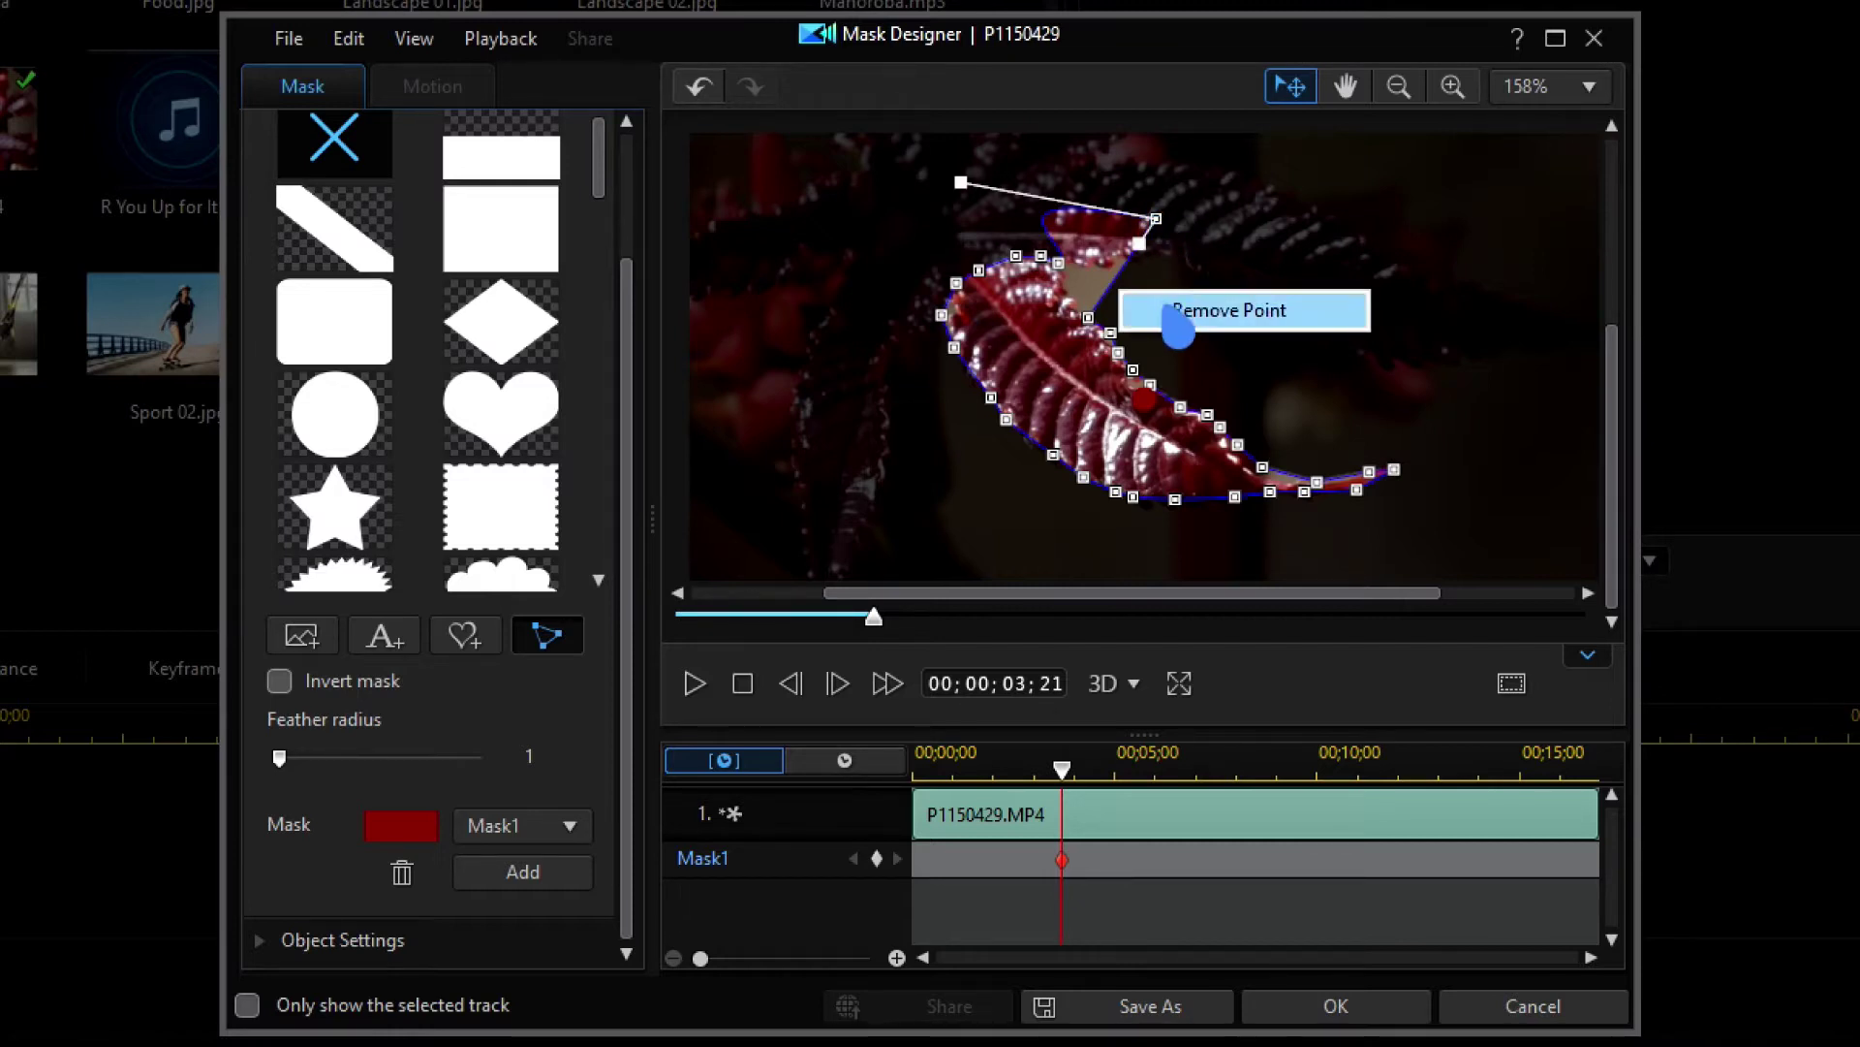
pyautogui.click(1176, 319)
pyautogui.moveTo(1123, 432); pyautogui.dragTo(1259, 404)
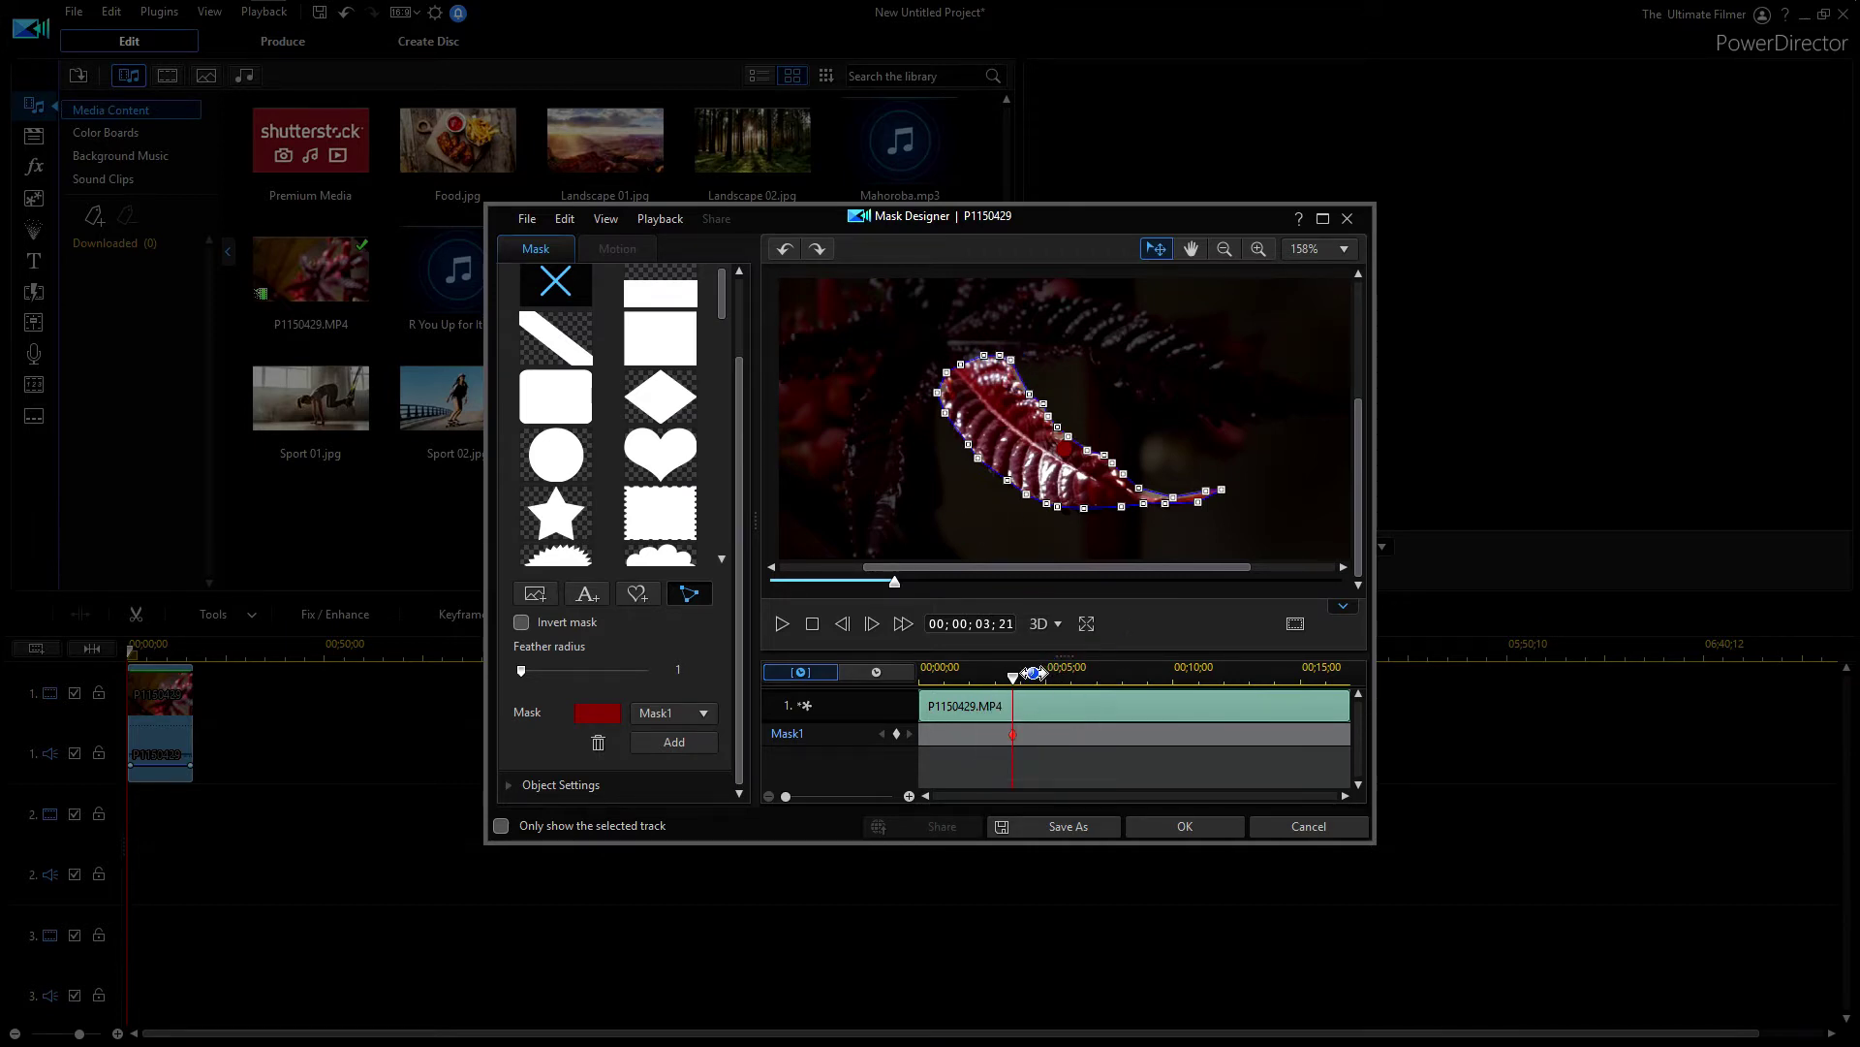
# Scrub around 5 seconds to check the mask, return to its keyframe, and exit the Mask Designer
pyautogui.moveTo(1018, 684); pyautogui.dragTo(1074, 727)
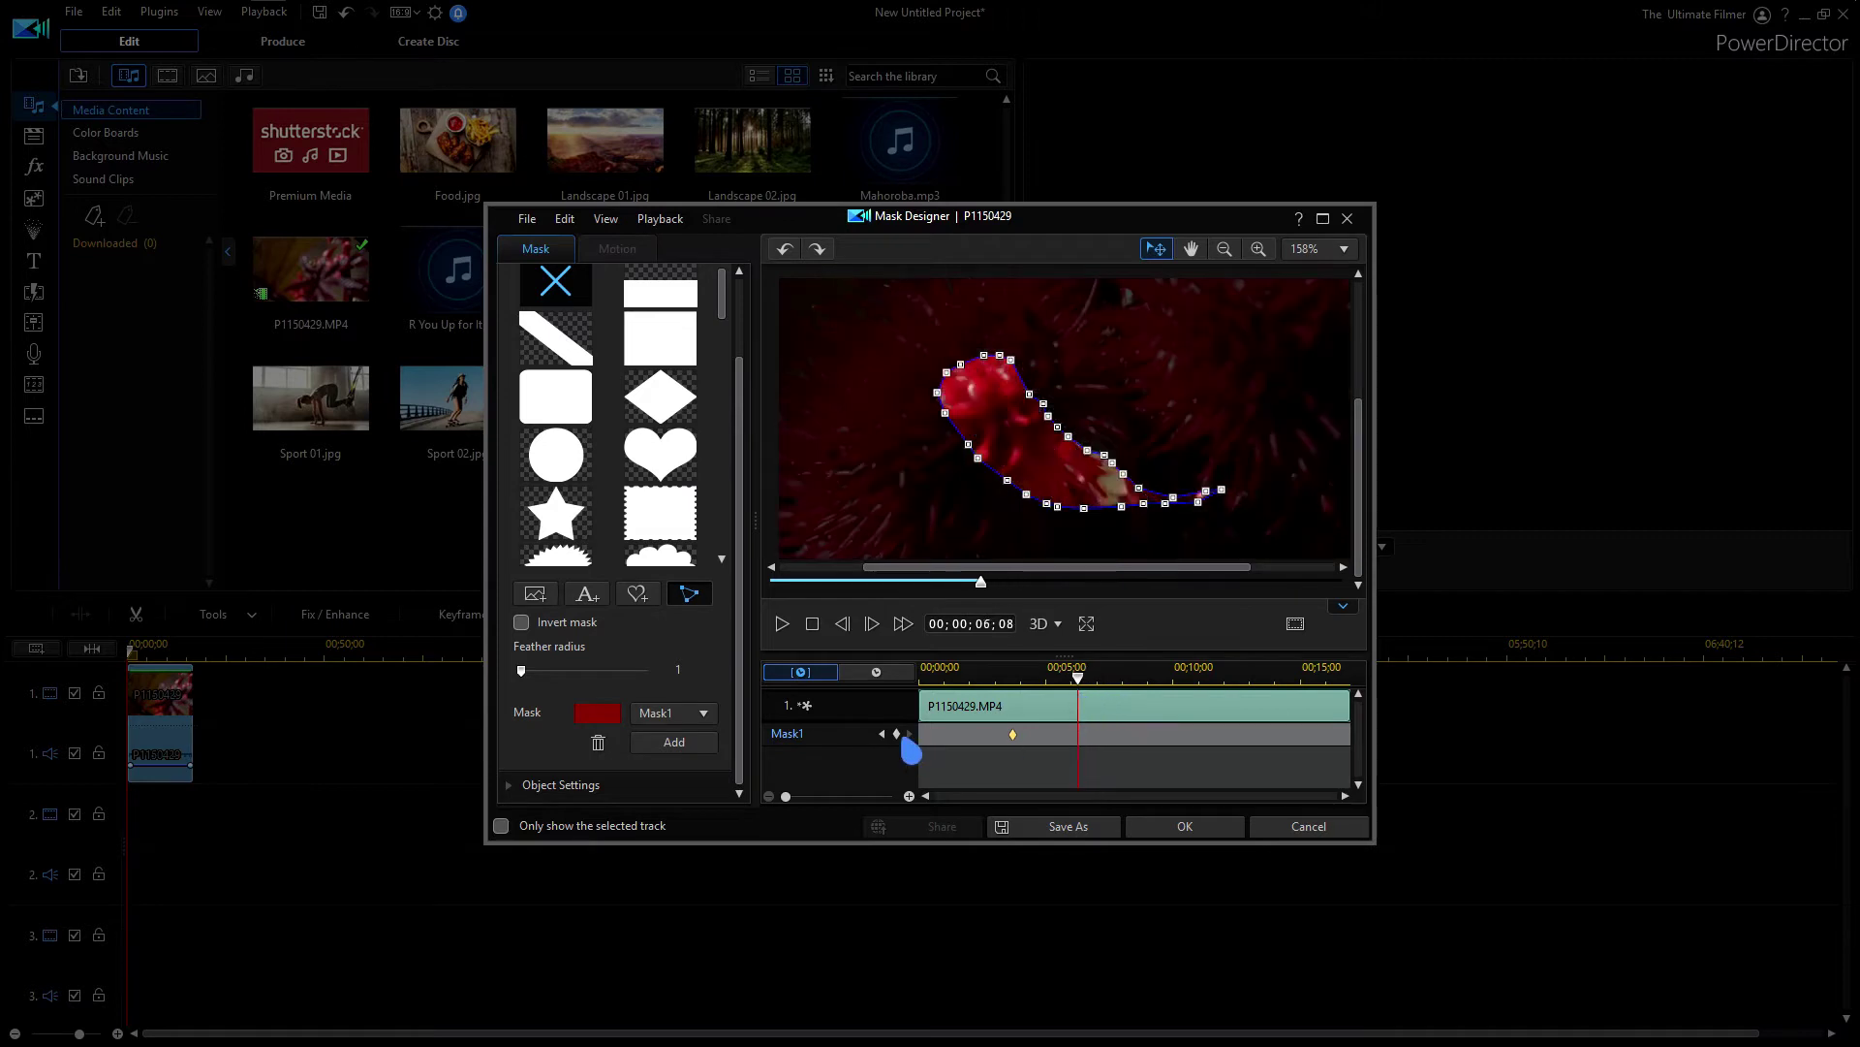
pyautogui.moveTo(1079, 684); pyautogui.dragTo(1023, 714)
pyautogui.click(1013, 733)
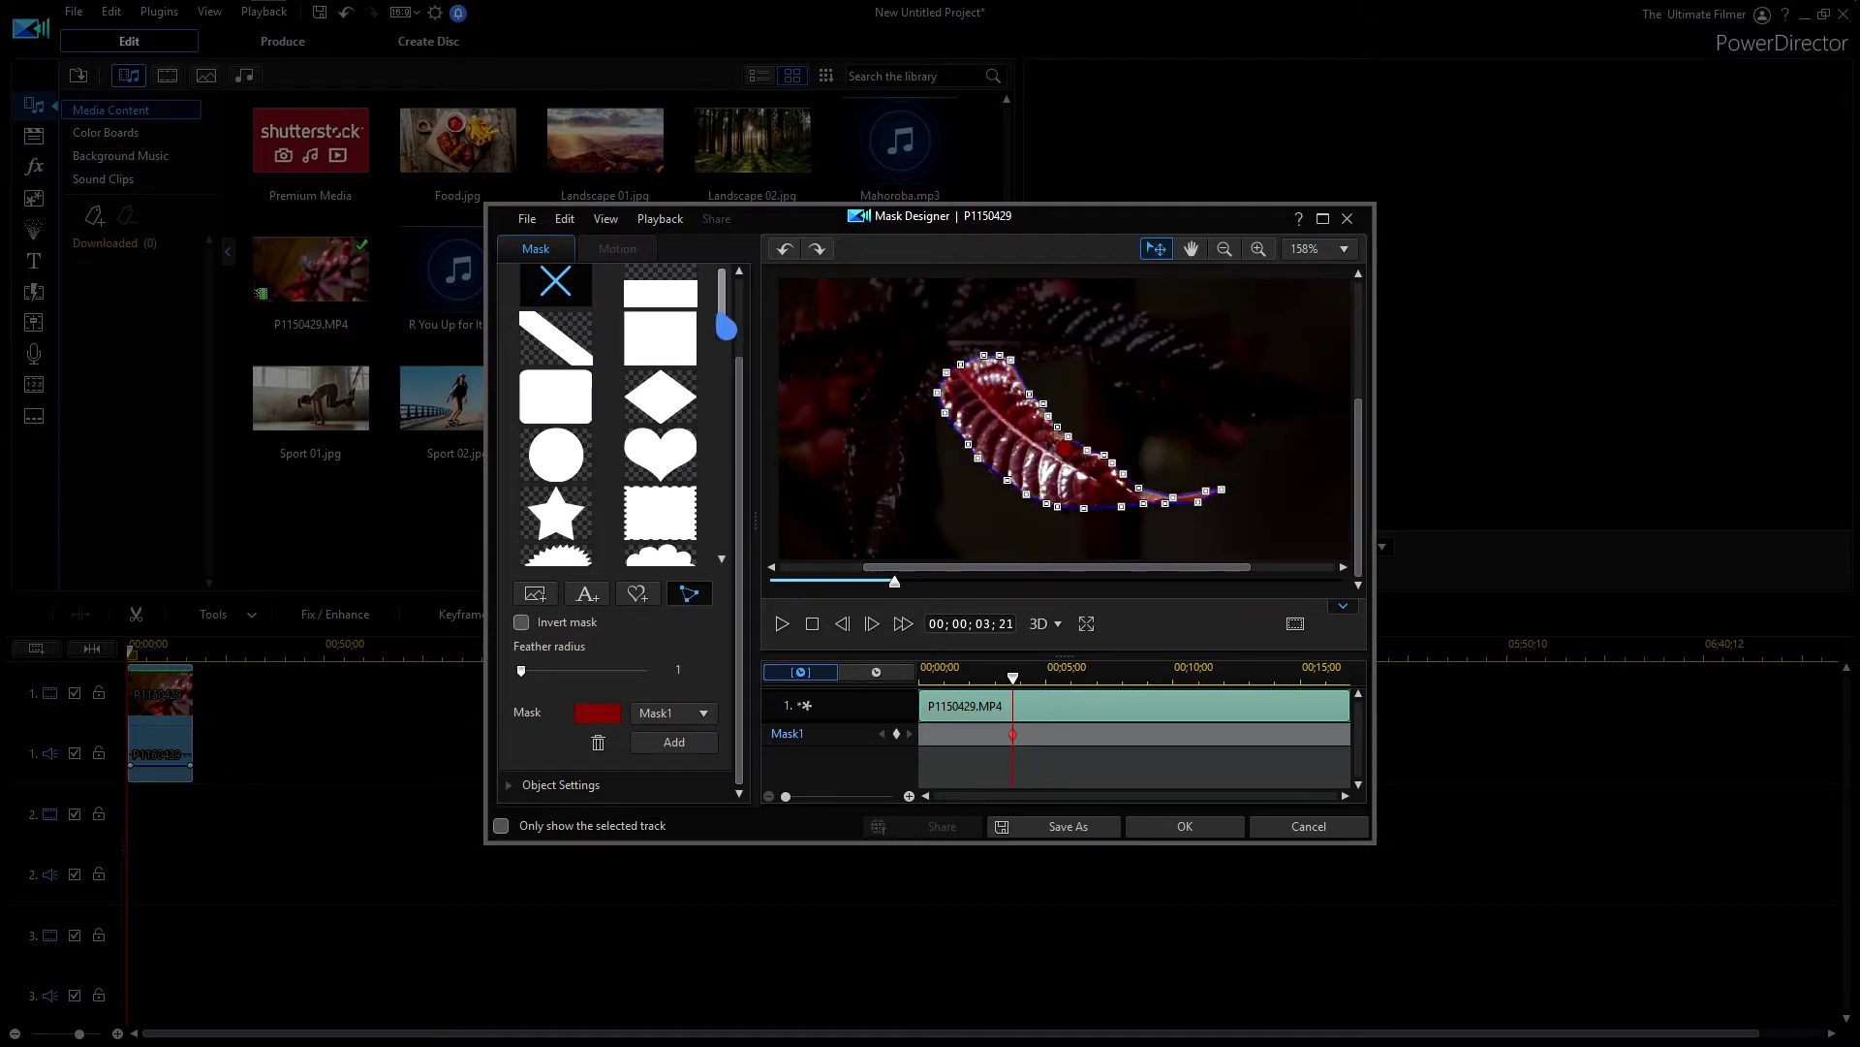
pyautogui.press('Escape')
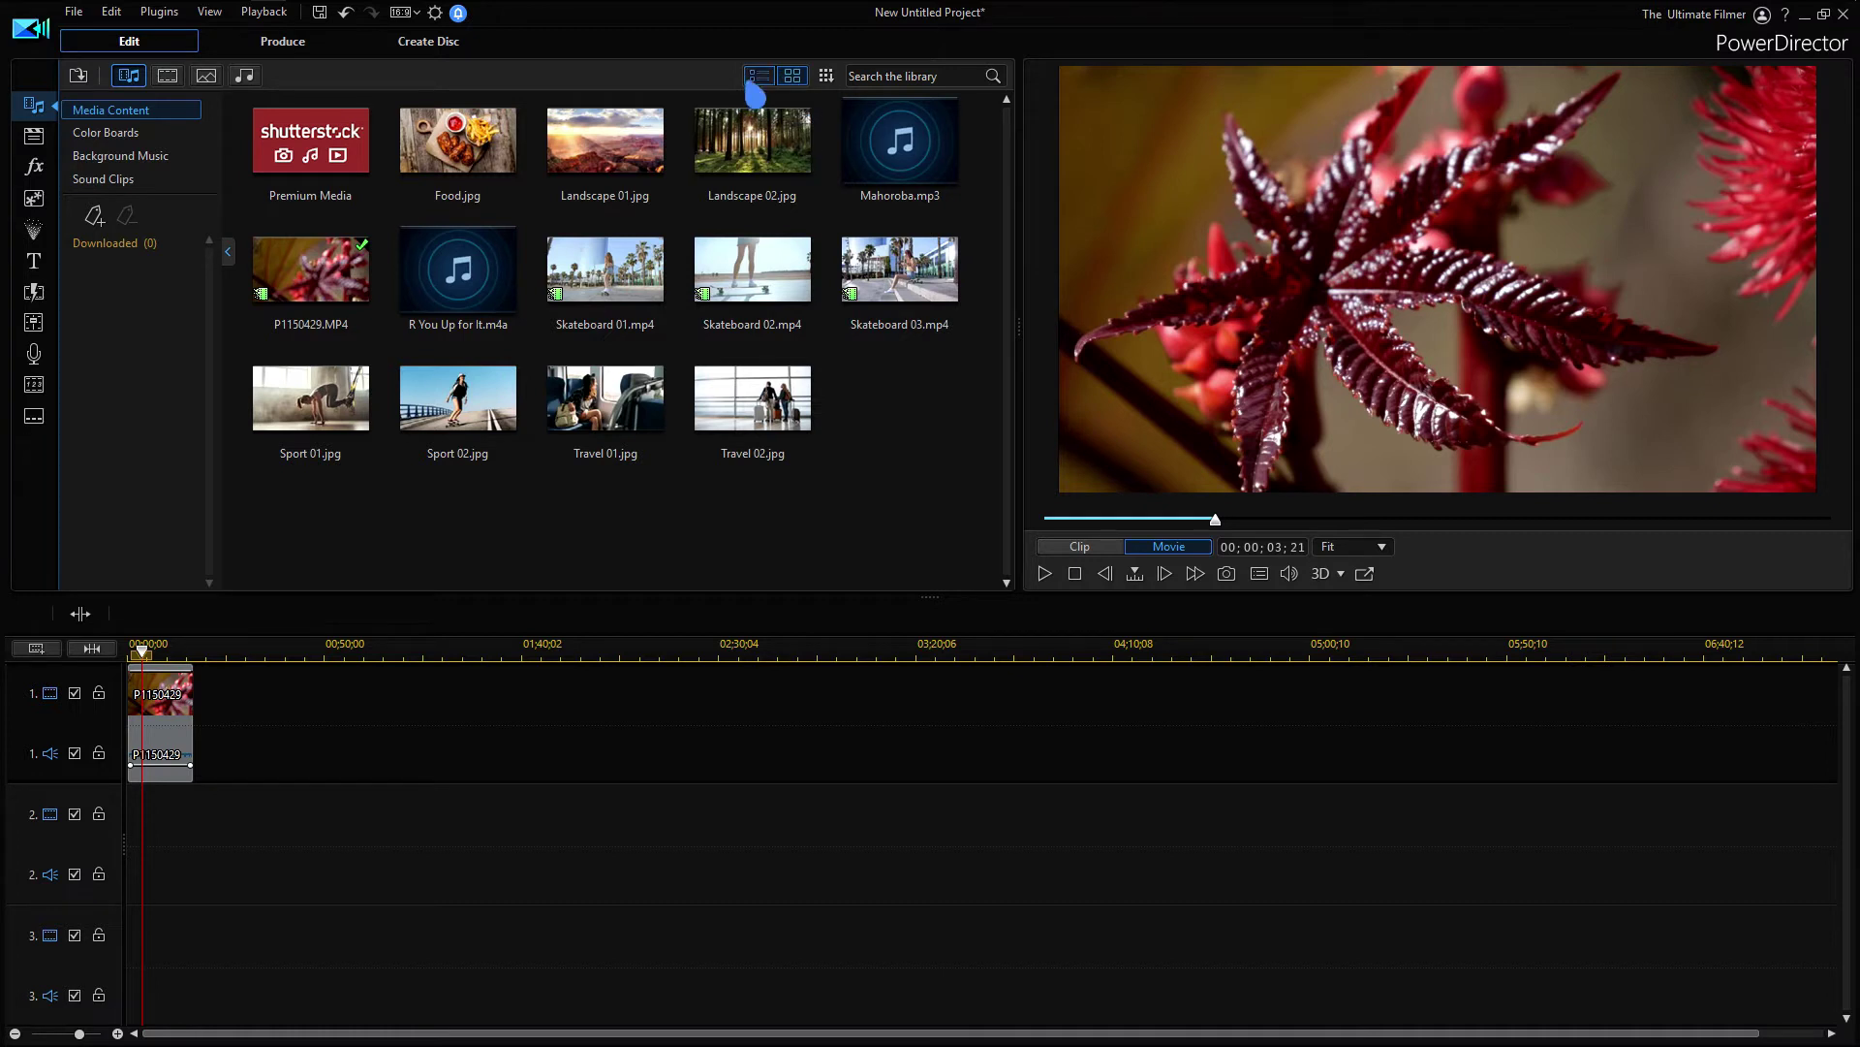
pyautogui.click(758, 76)
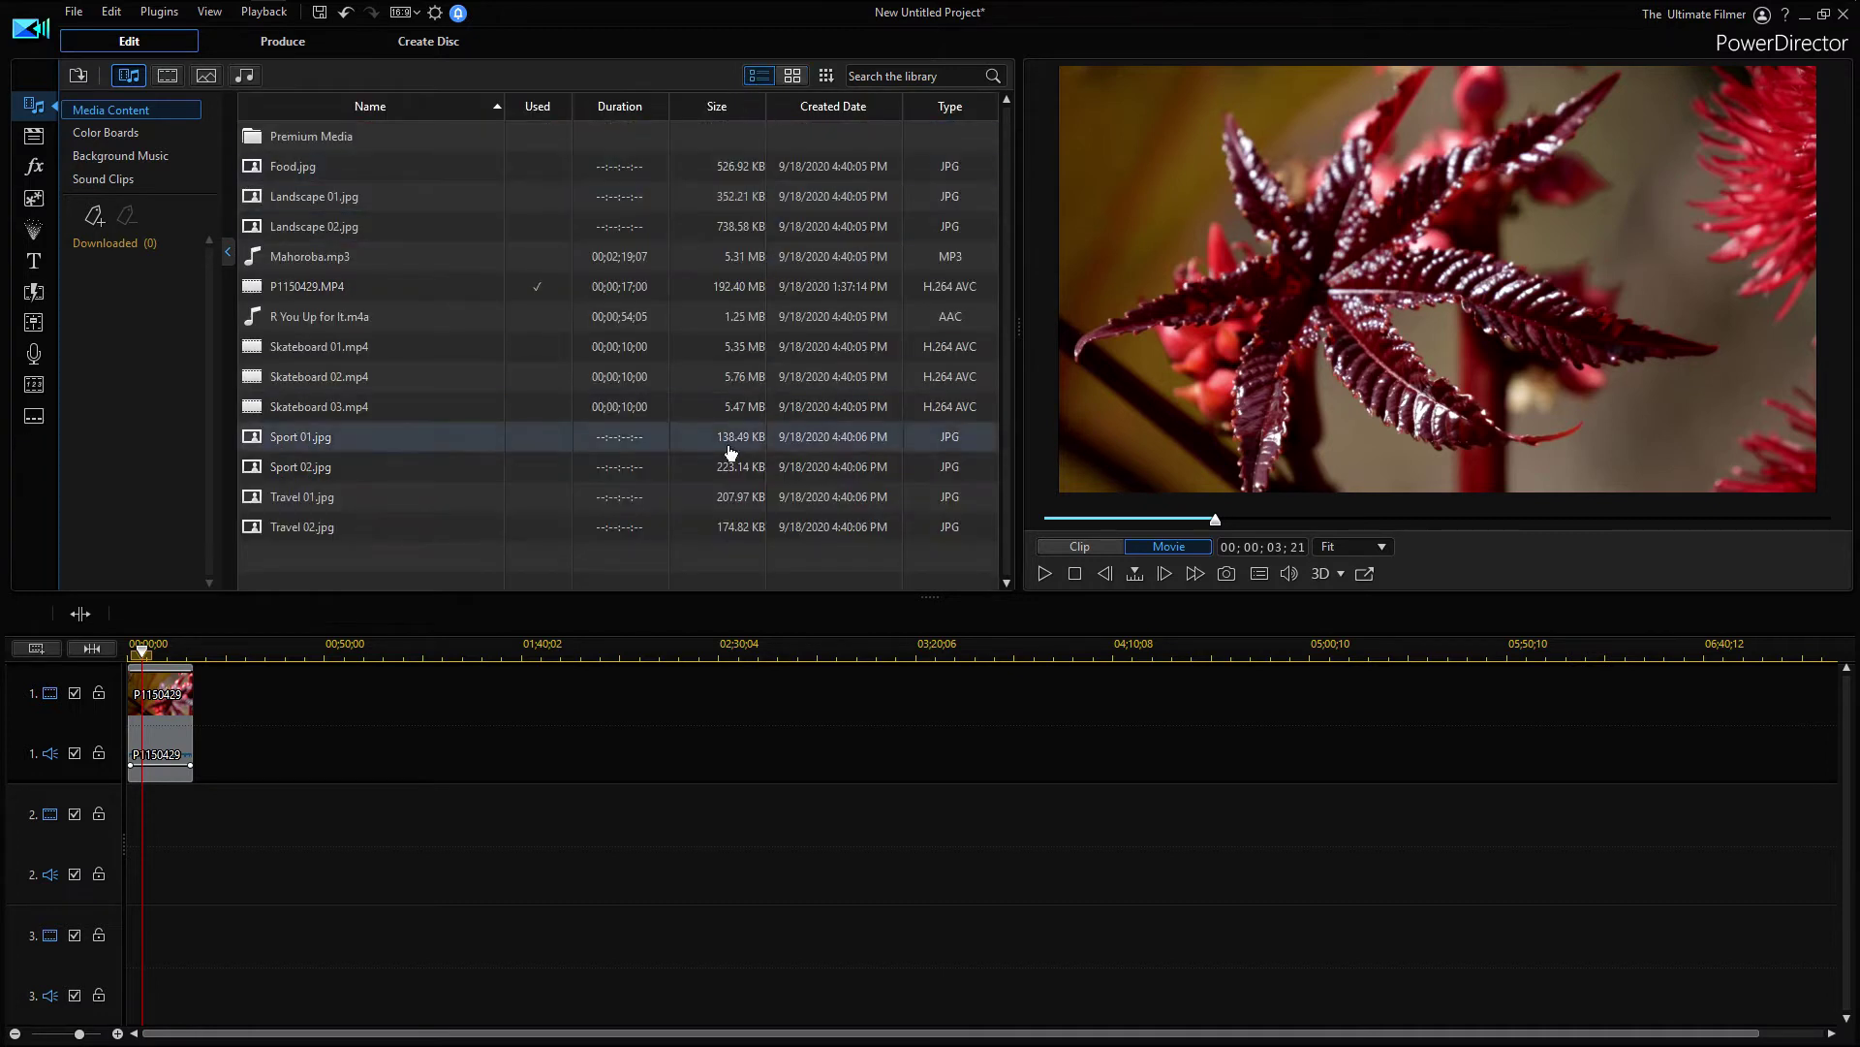
pyautogui.click(794, 82)
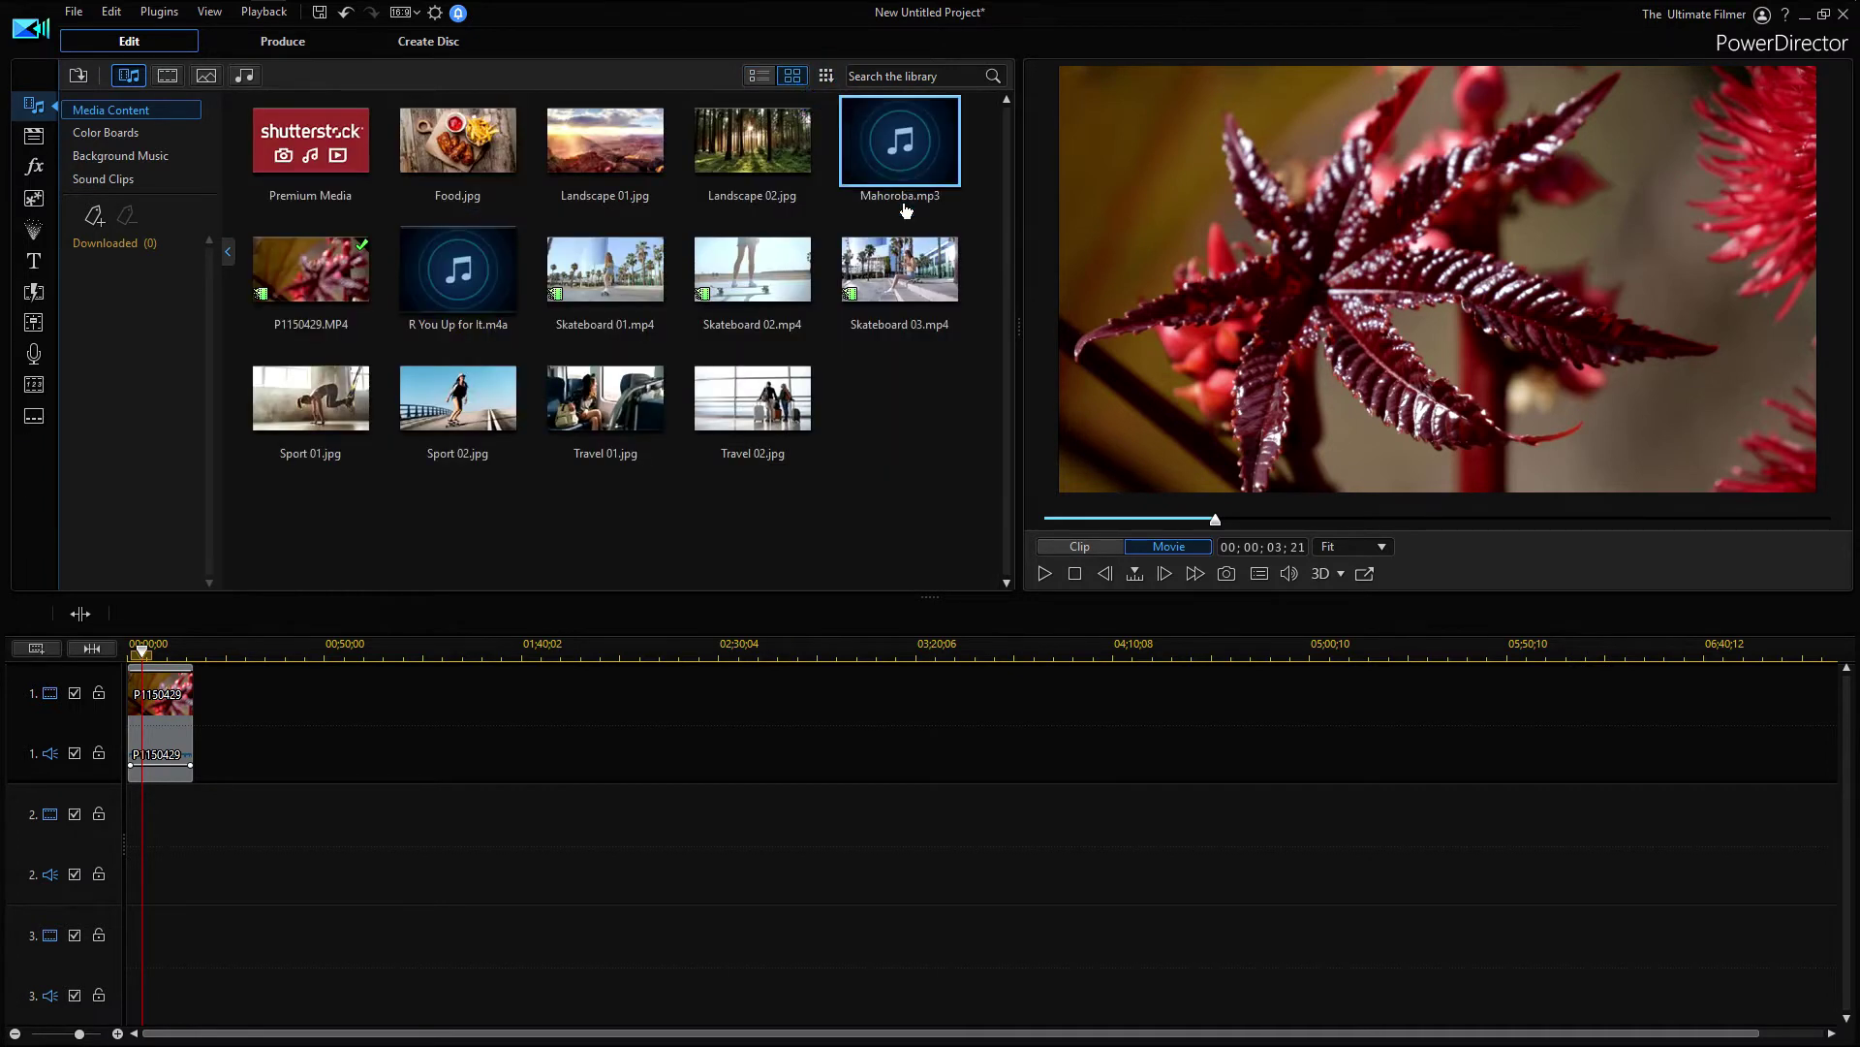
pyautogui.click(146, 141)
pyautogui.click(177, 159)
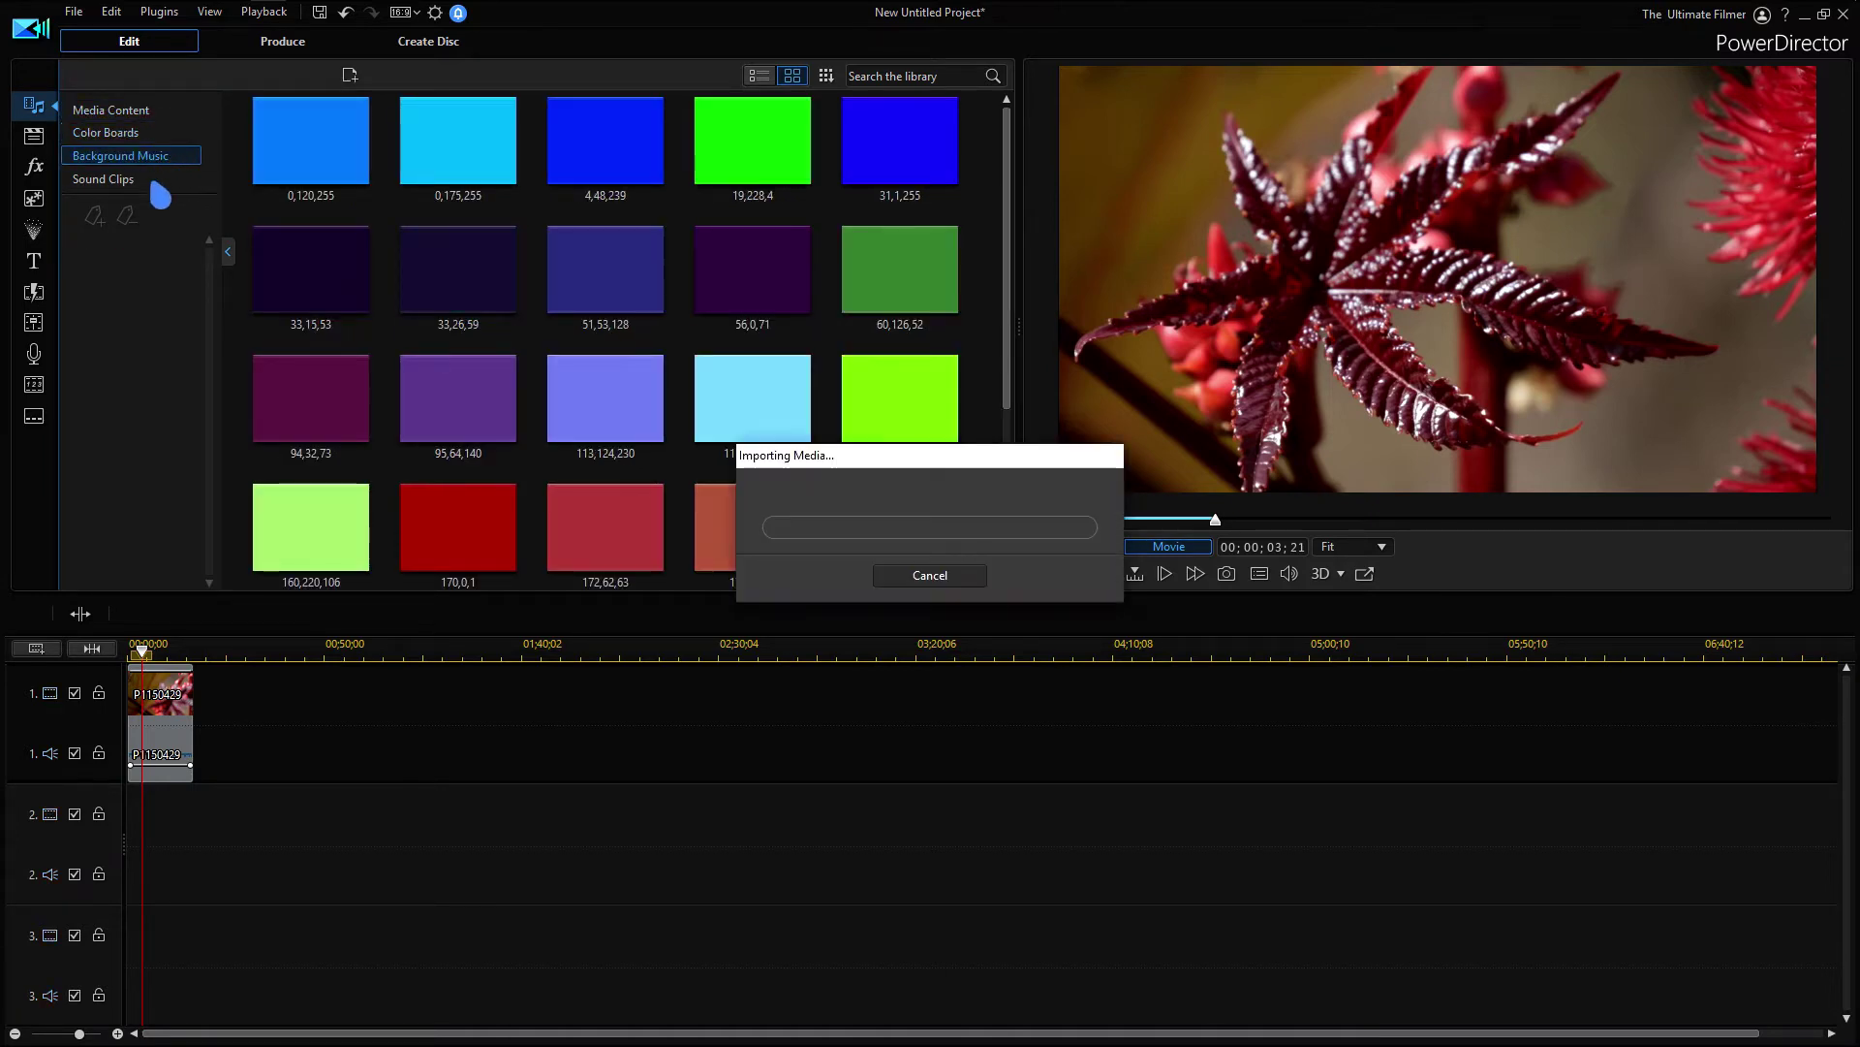
pyautogui.click(157, 184)
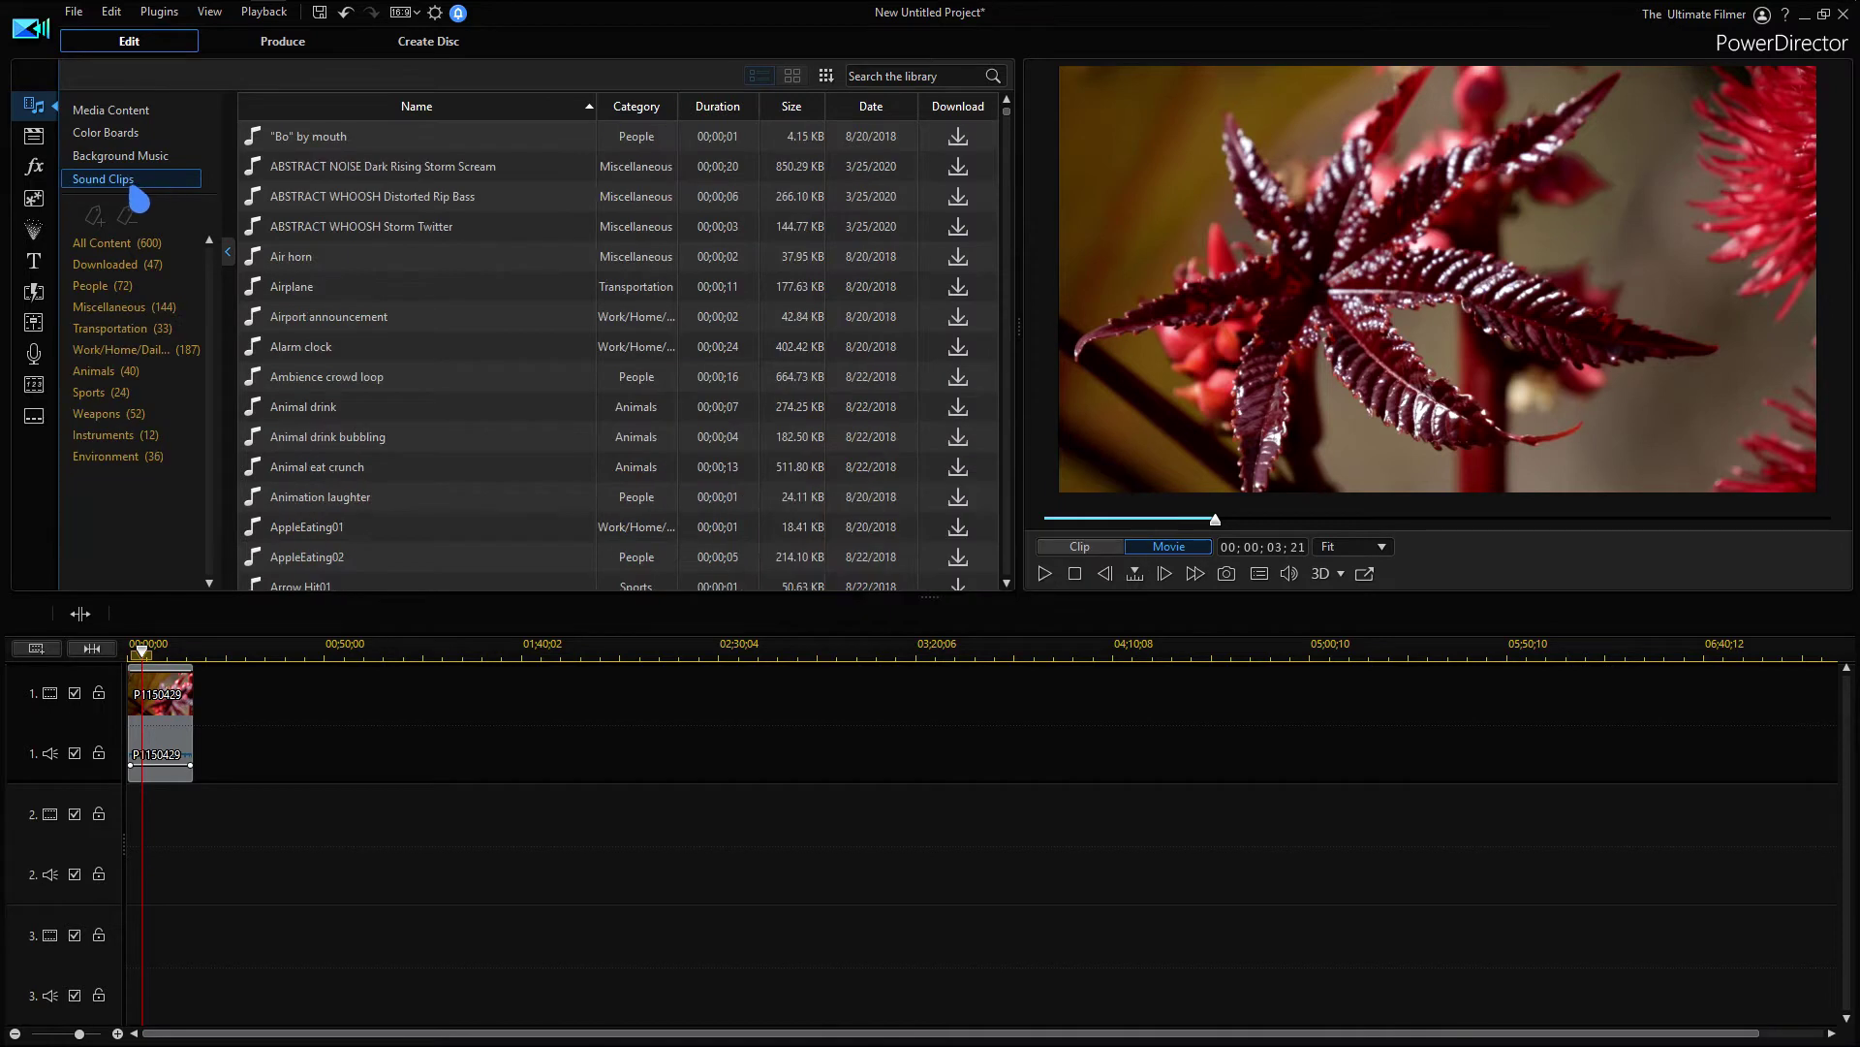
pyautogui.click(136, 245)
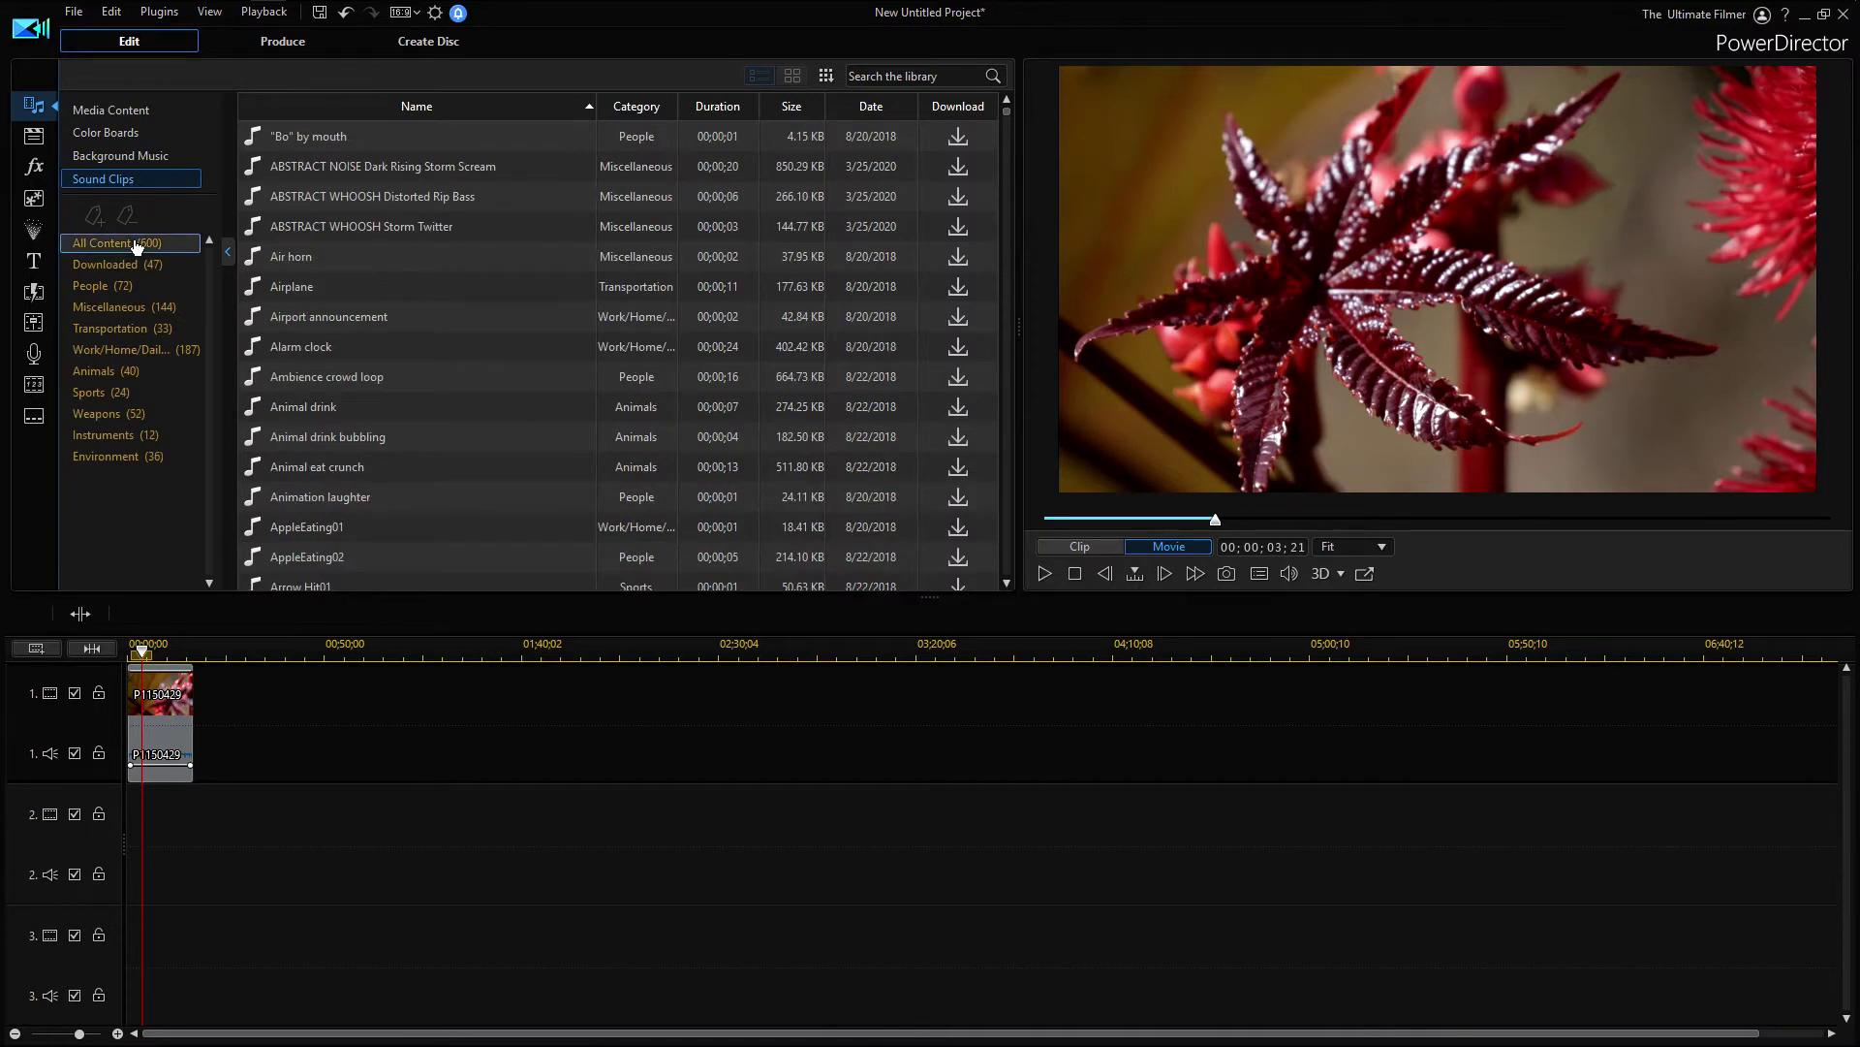
pyautogui.click(137, 266)
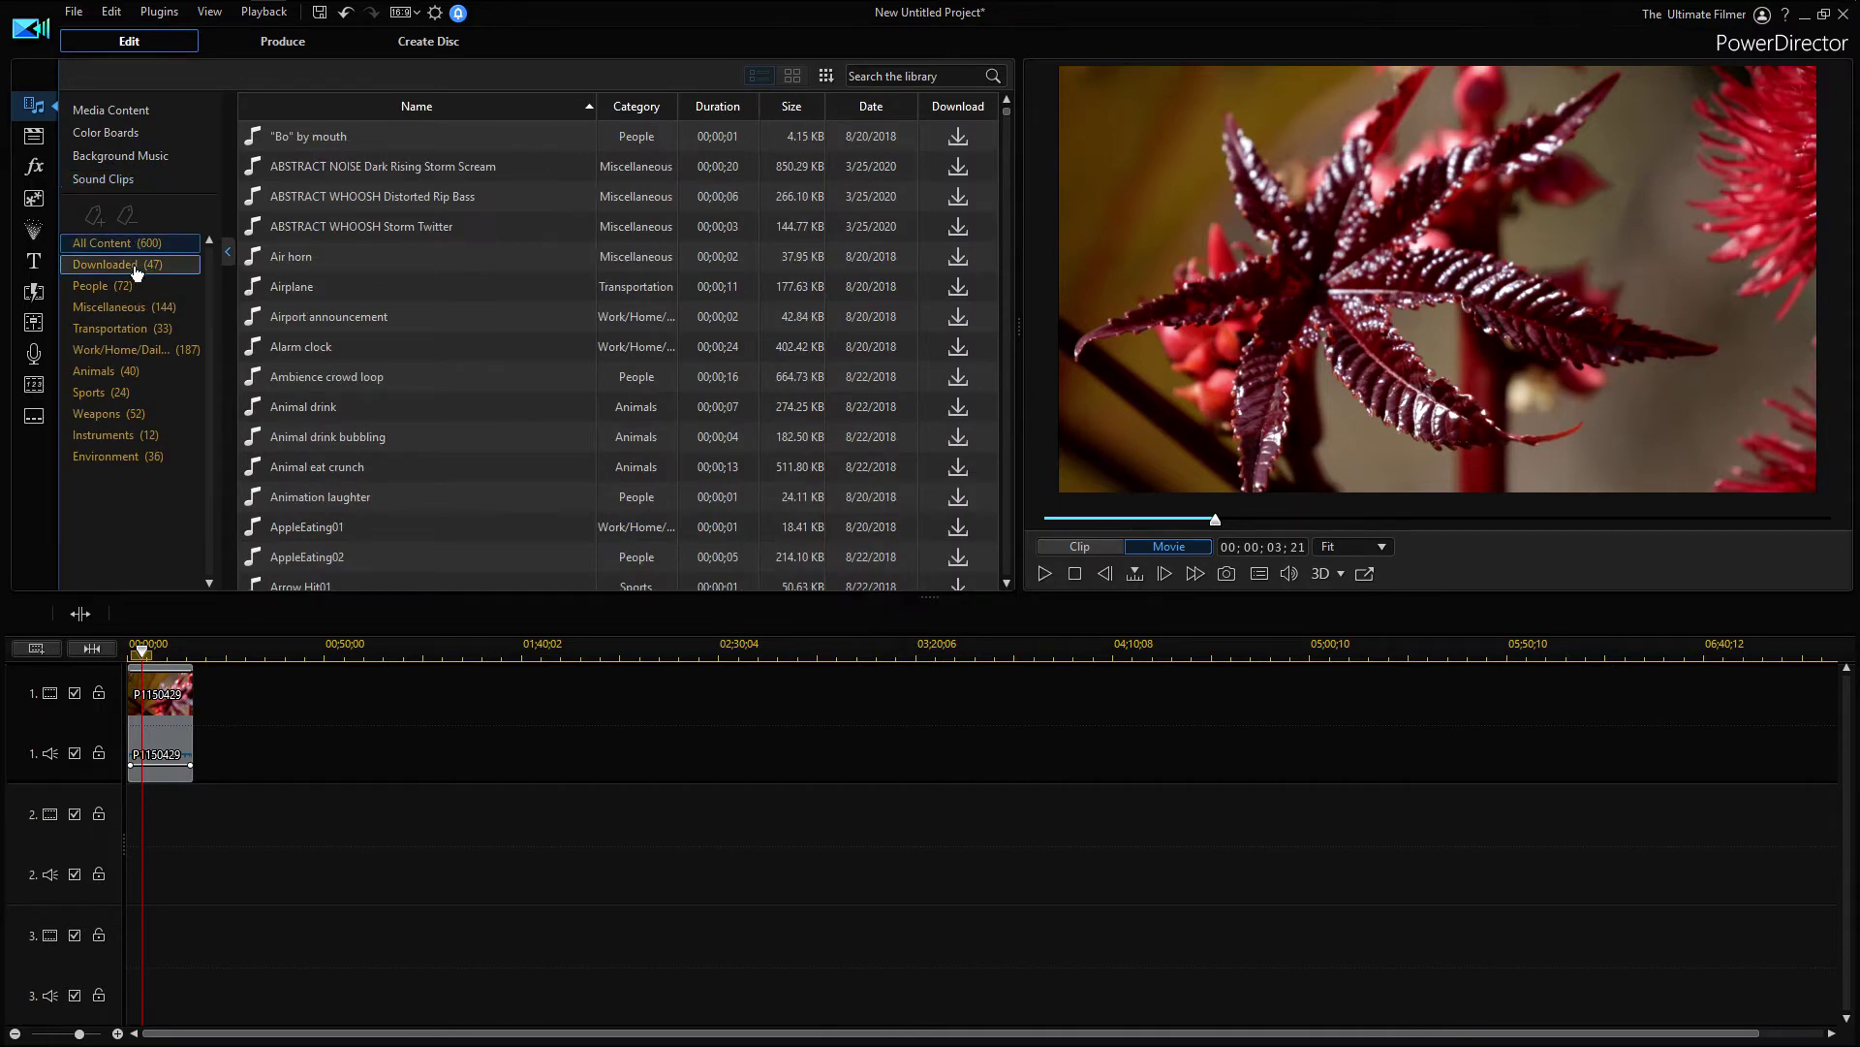
pyautogui.click(155, 284)
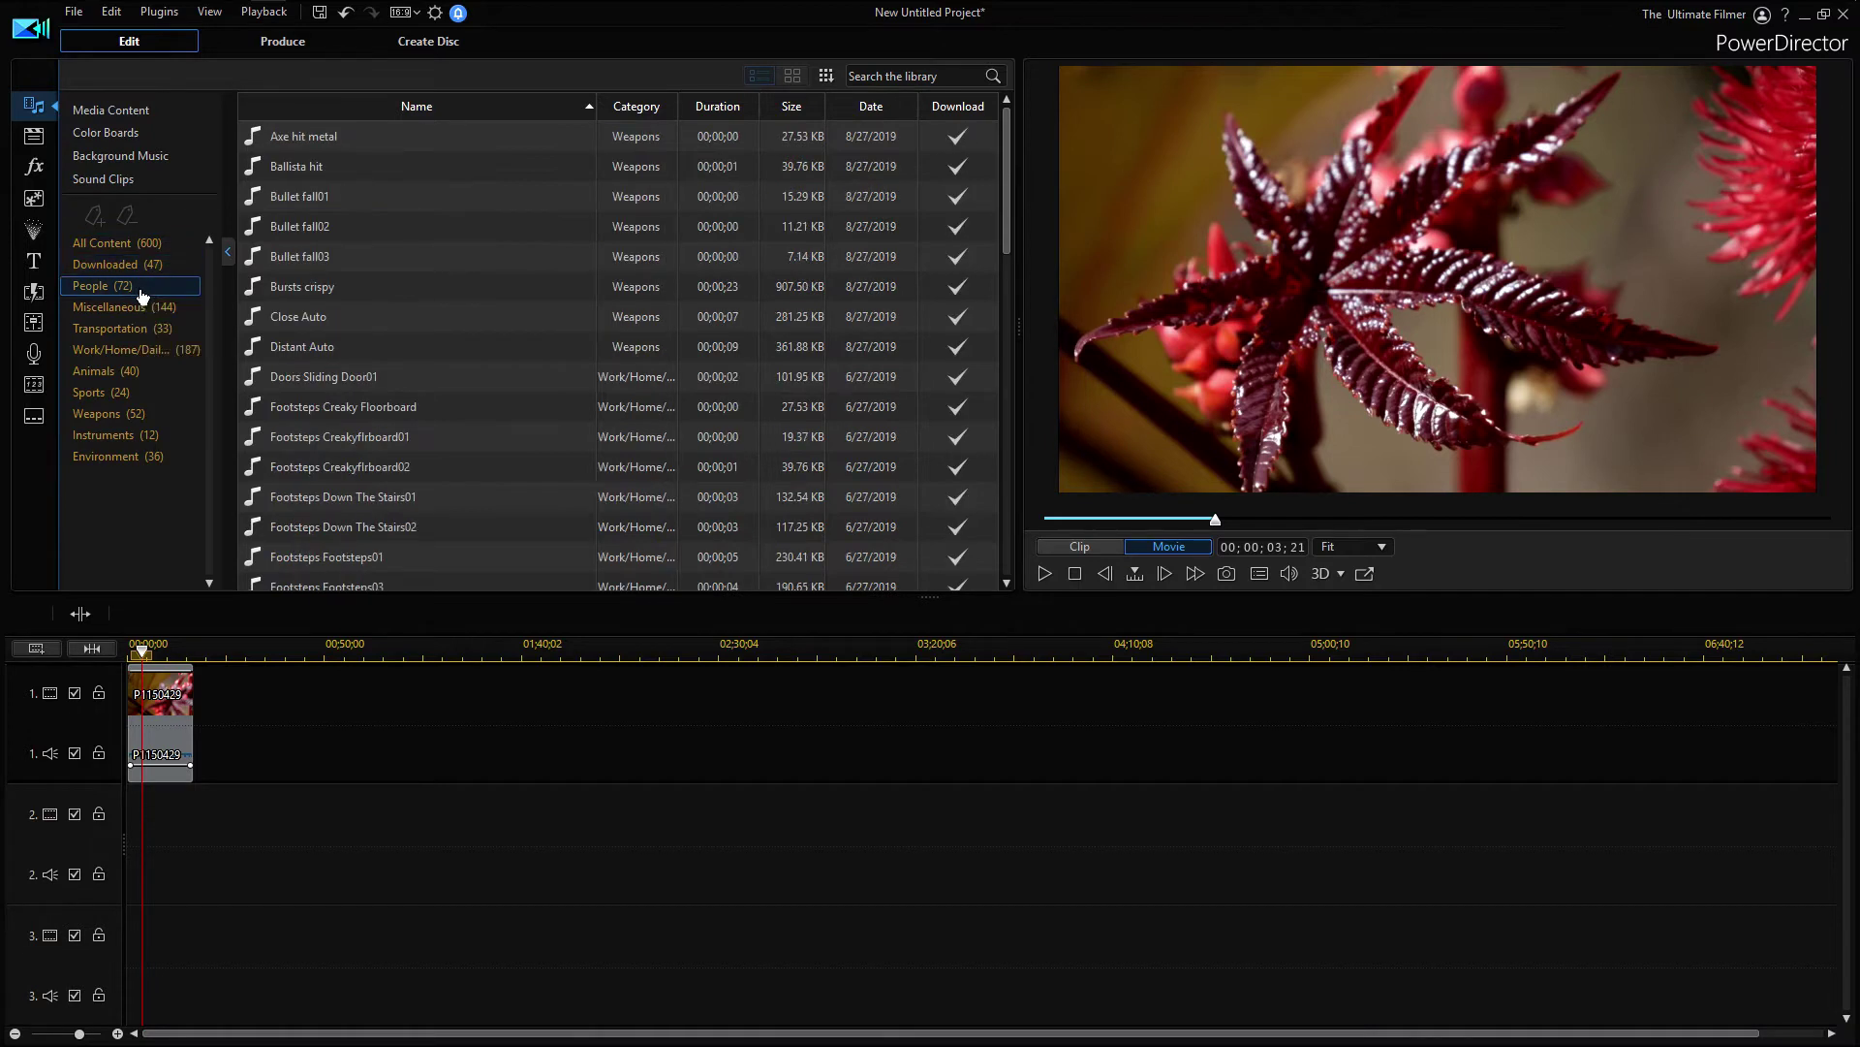
pyautogui.click(154, 308)
pyautogui.click(155, 328)
pyautogui.click(161, 350)
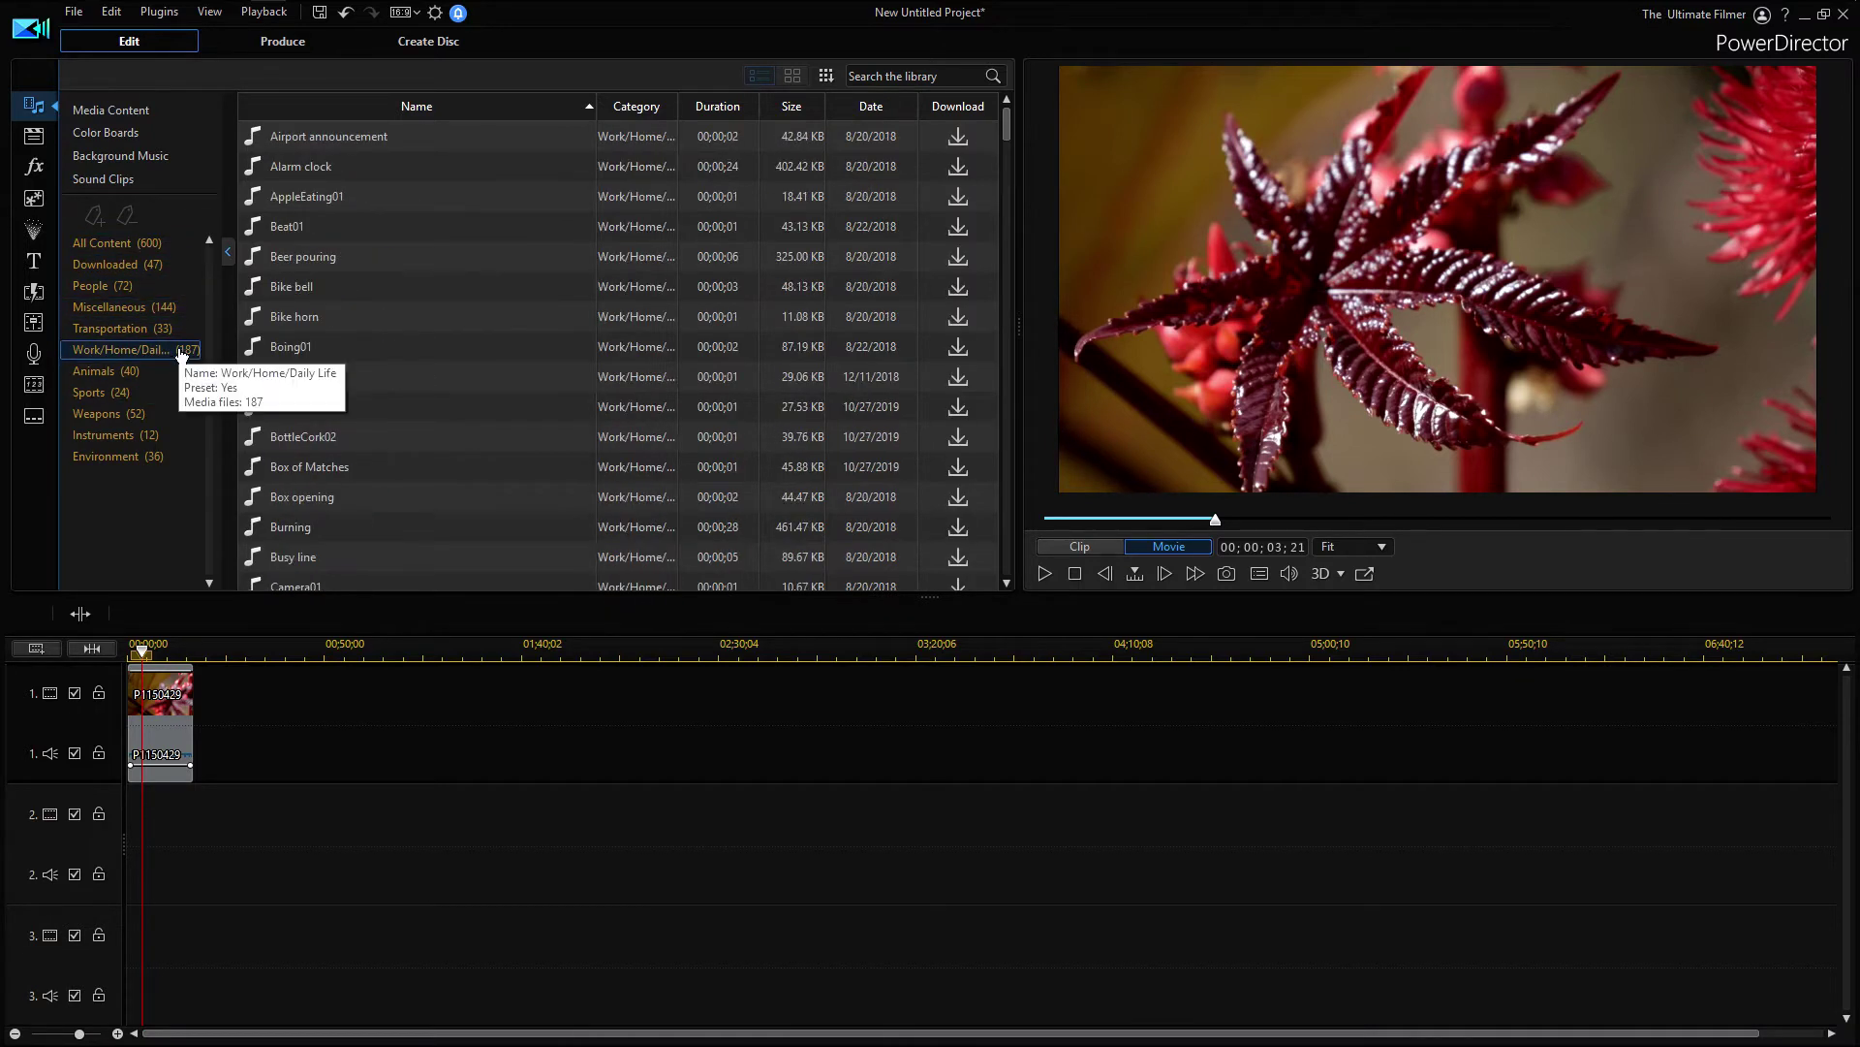
pyautogui.click(164, 372)
pyautogui.click(160, 392)
pyautogui.click(160, 413)
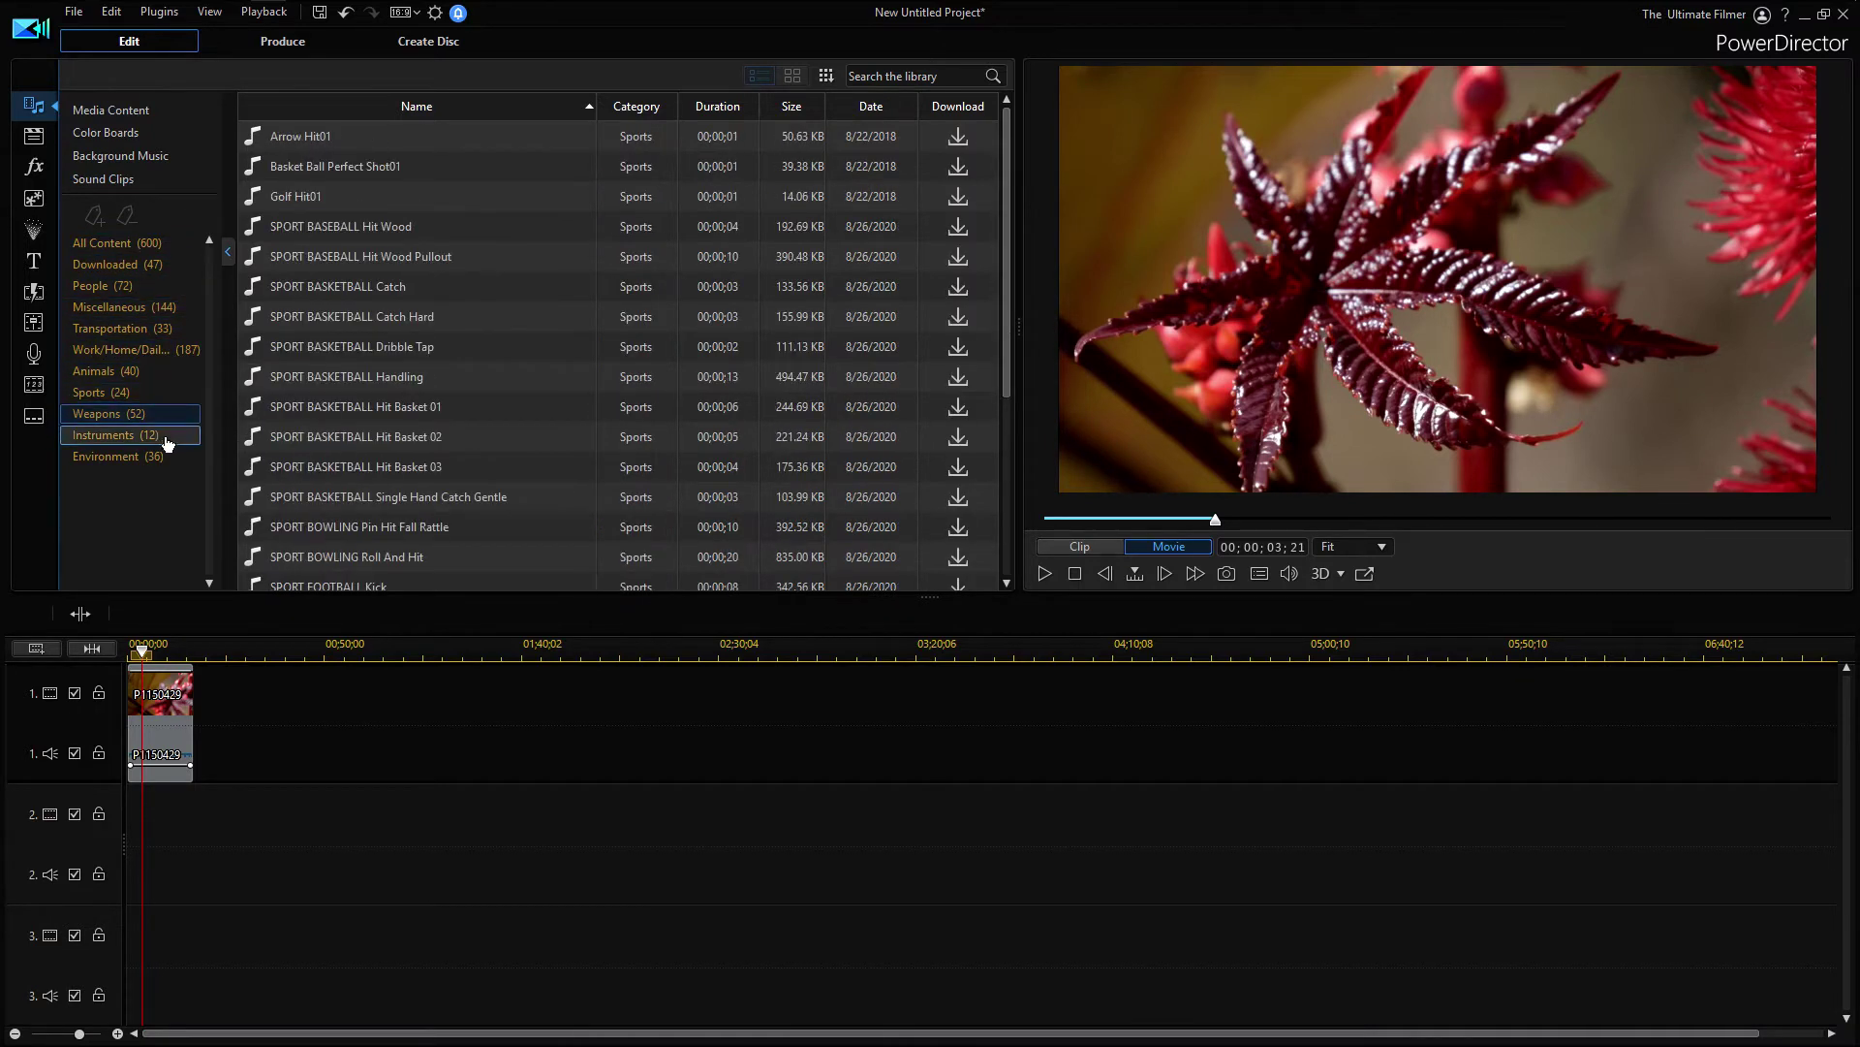
pyautogui.click(160, 435)
pyautogui.click(120, 156)
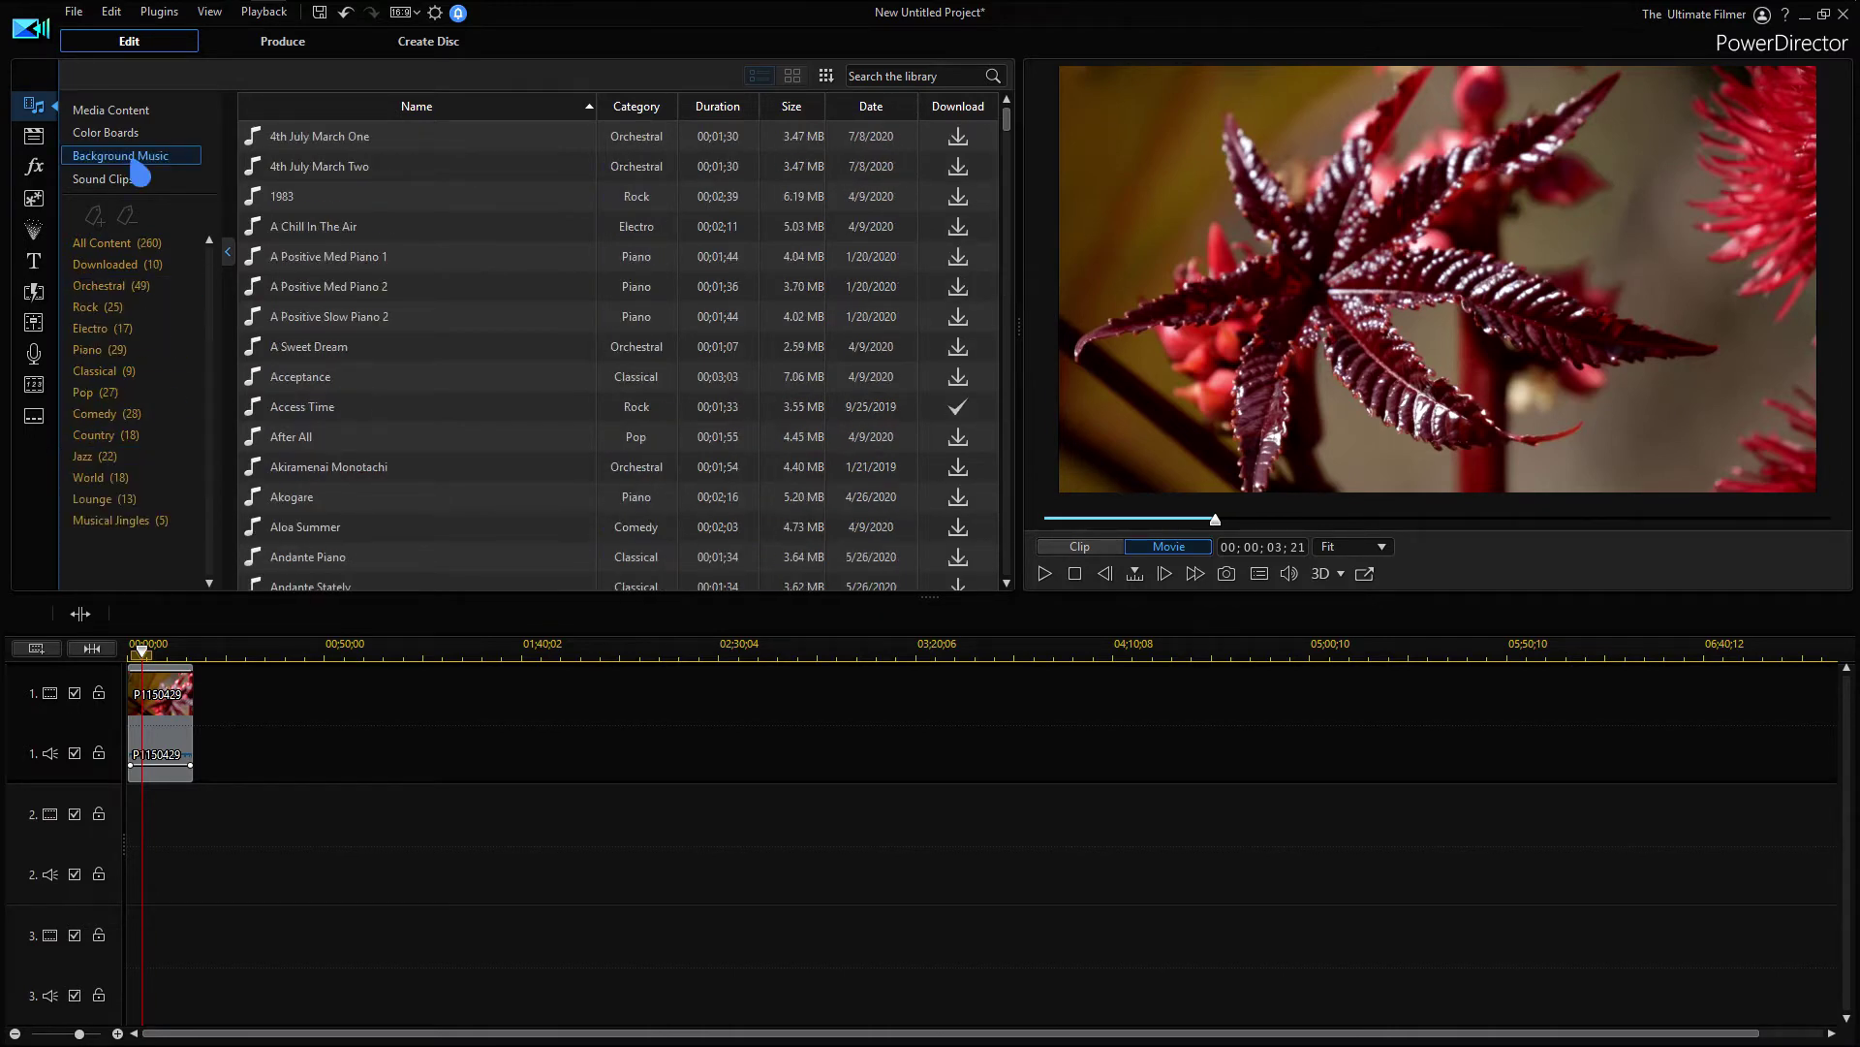
pyautogui.click(110, 268)
pyautogui.click(165, 110)
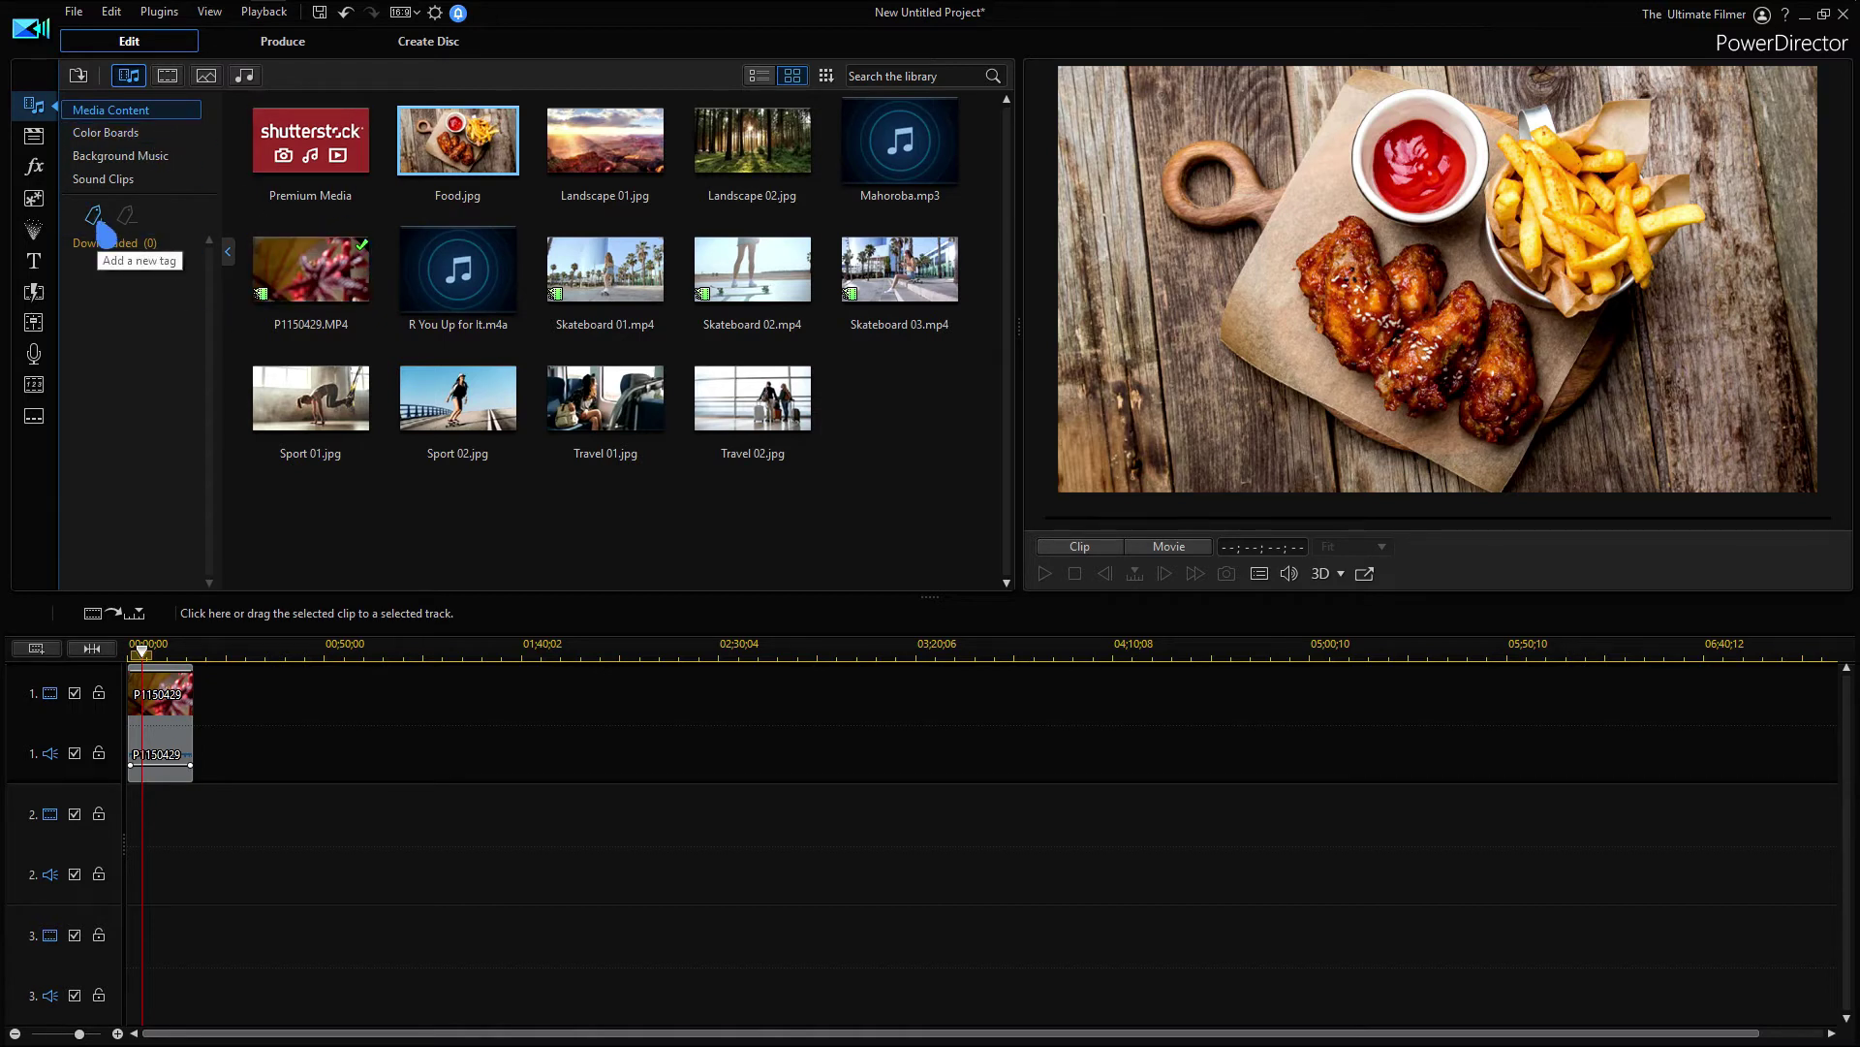
# Create a Nature media tag and add Landscape 02.jpg and P1150429.MP4 to it
pyautogui.click(95, 217)
pyautogui.write('Nature (0')
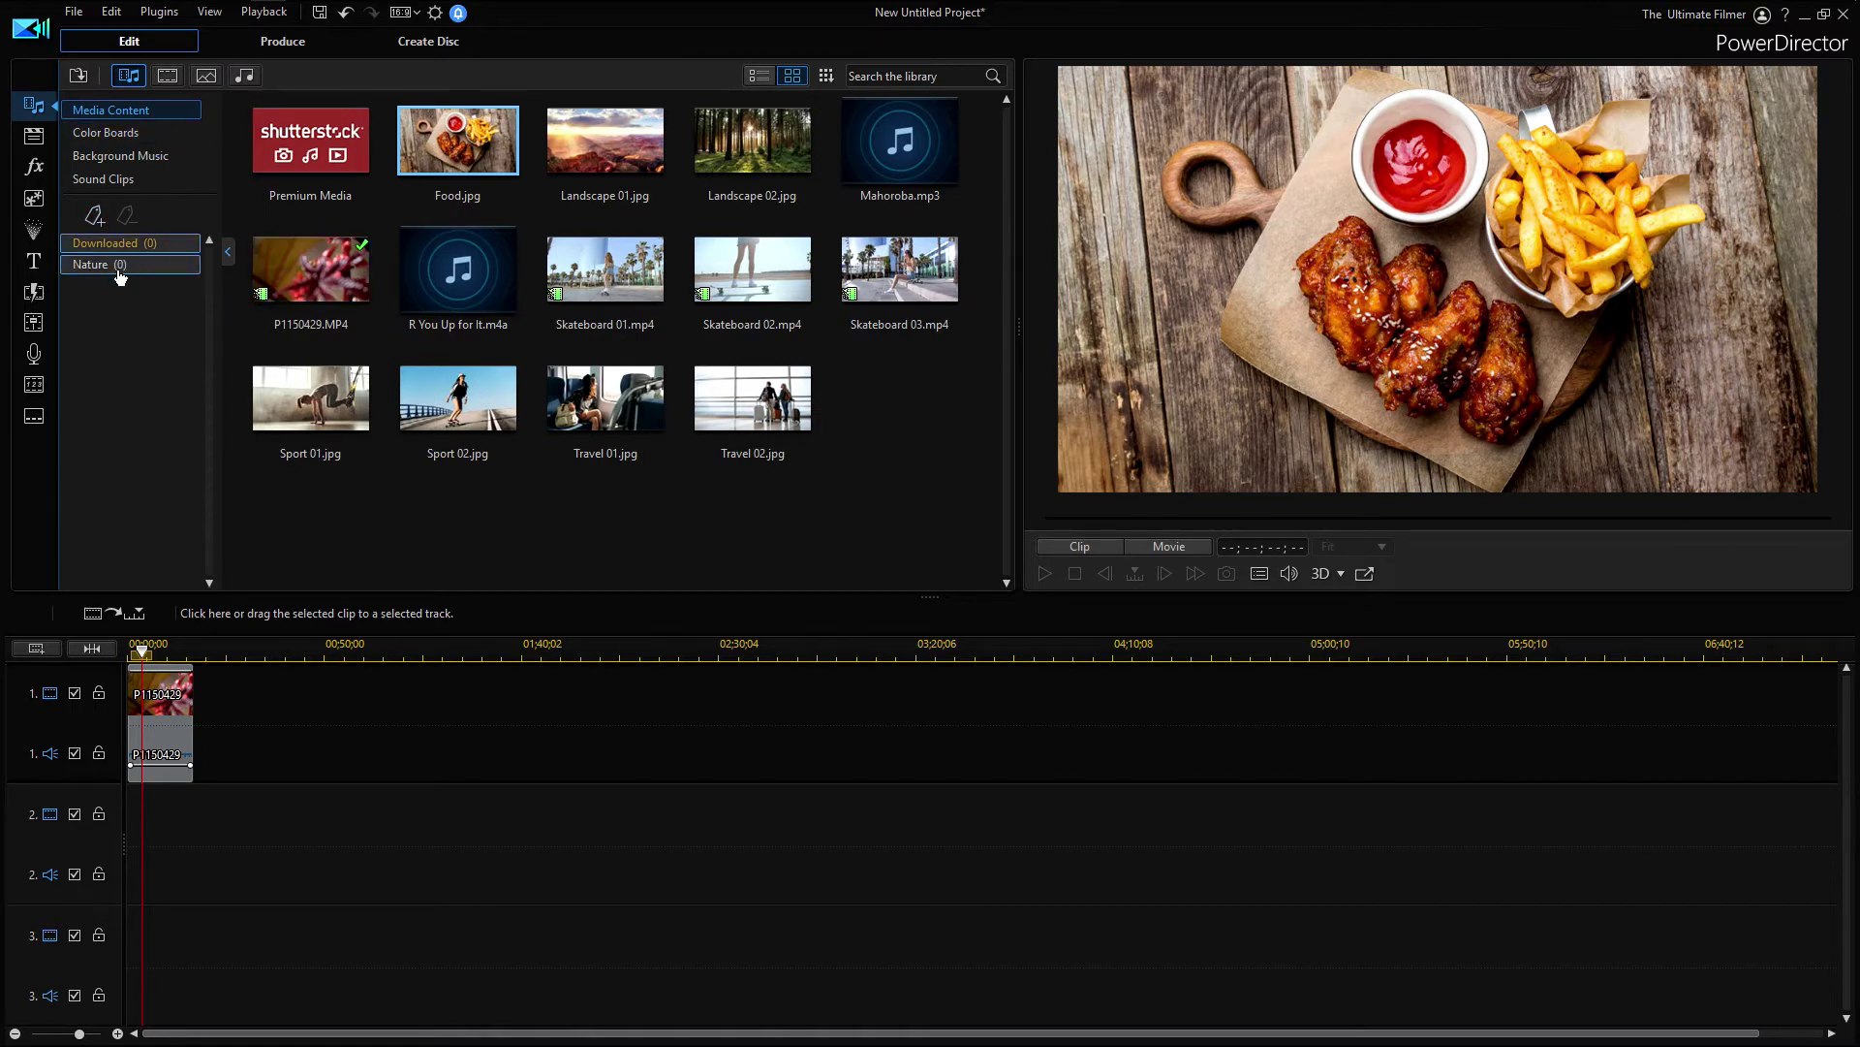
pyautogui.press('Return')
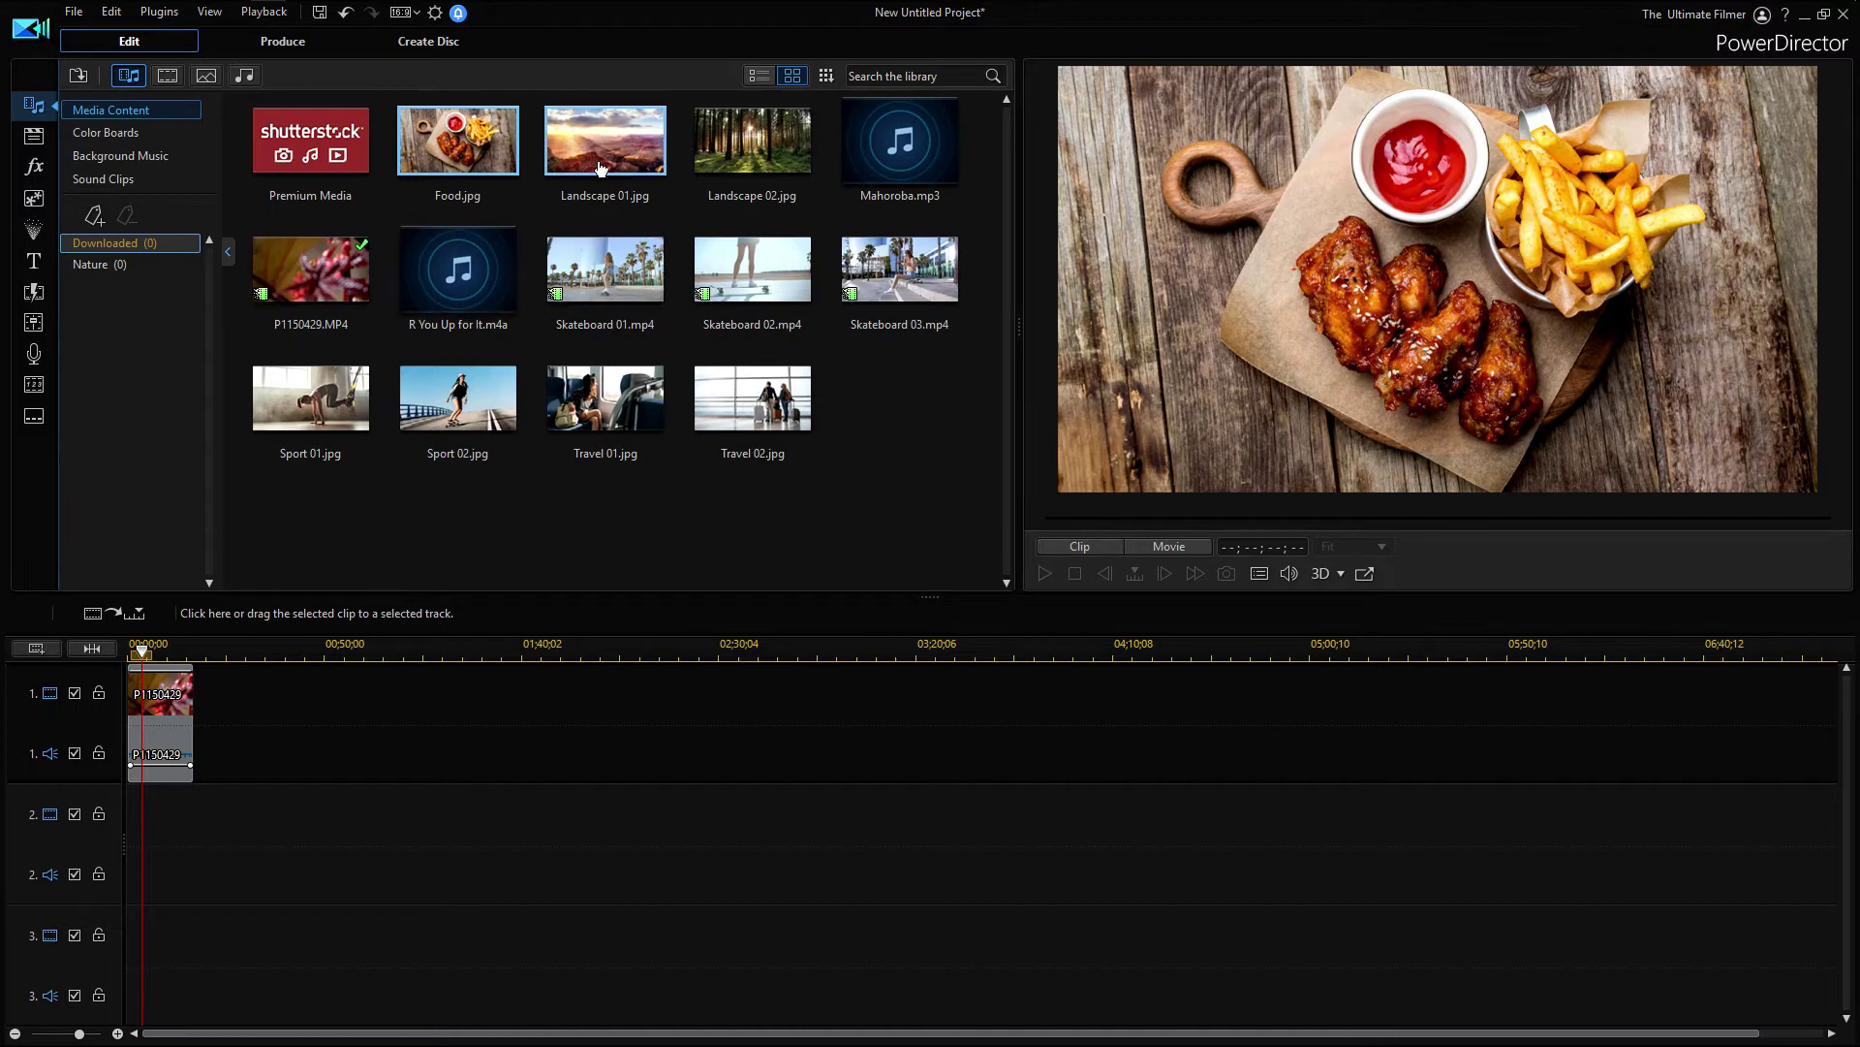
pyautogui.moveTo(781, 170); pyautogui.dragTo(133, 262)
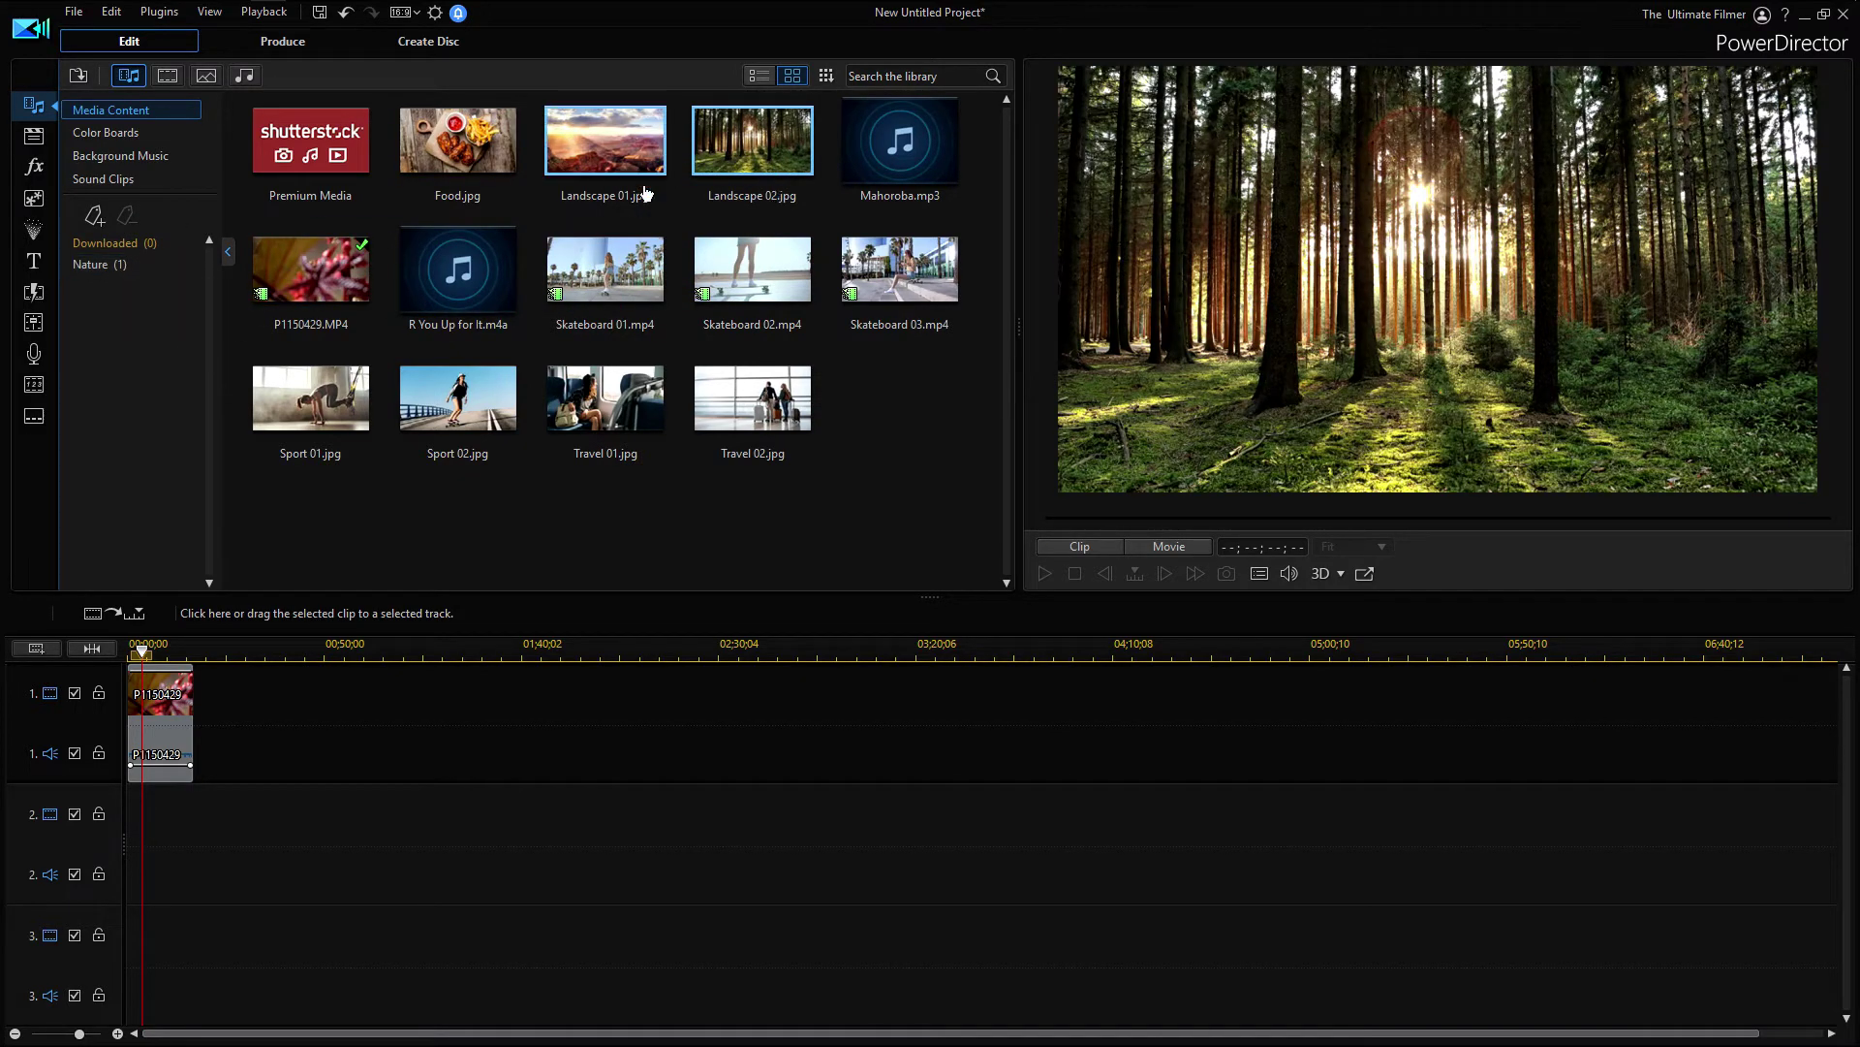
pyautogui.rightClick(339, 300)
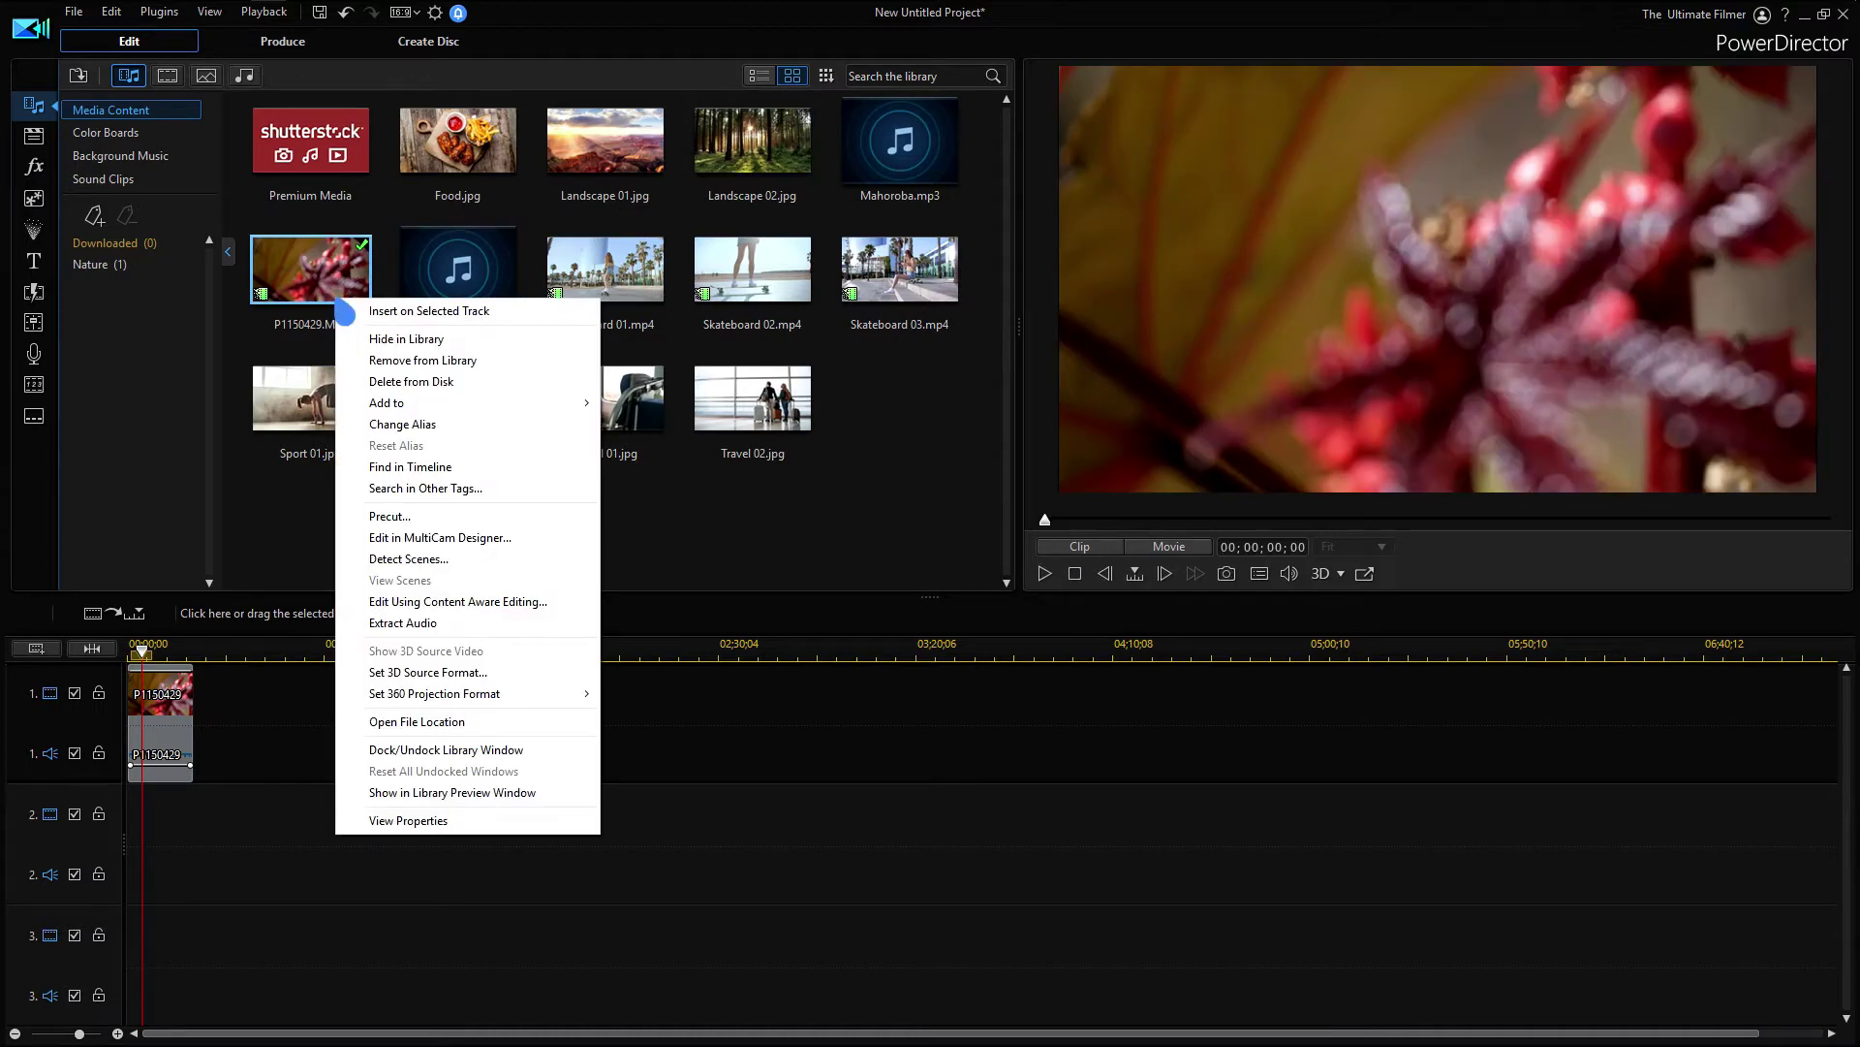
pyautogui.click(661, 407)
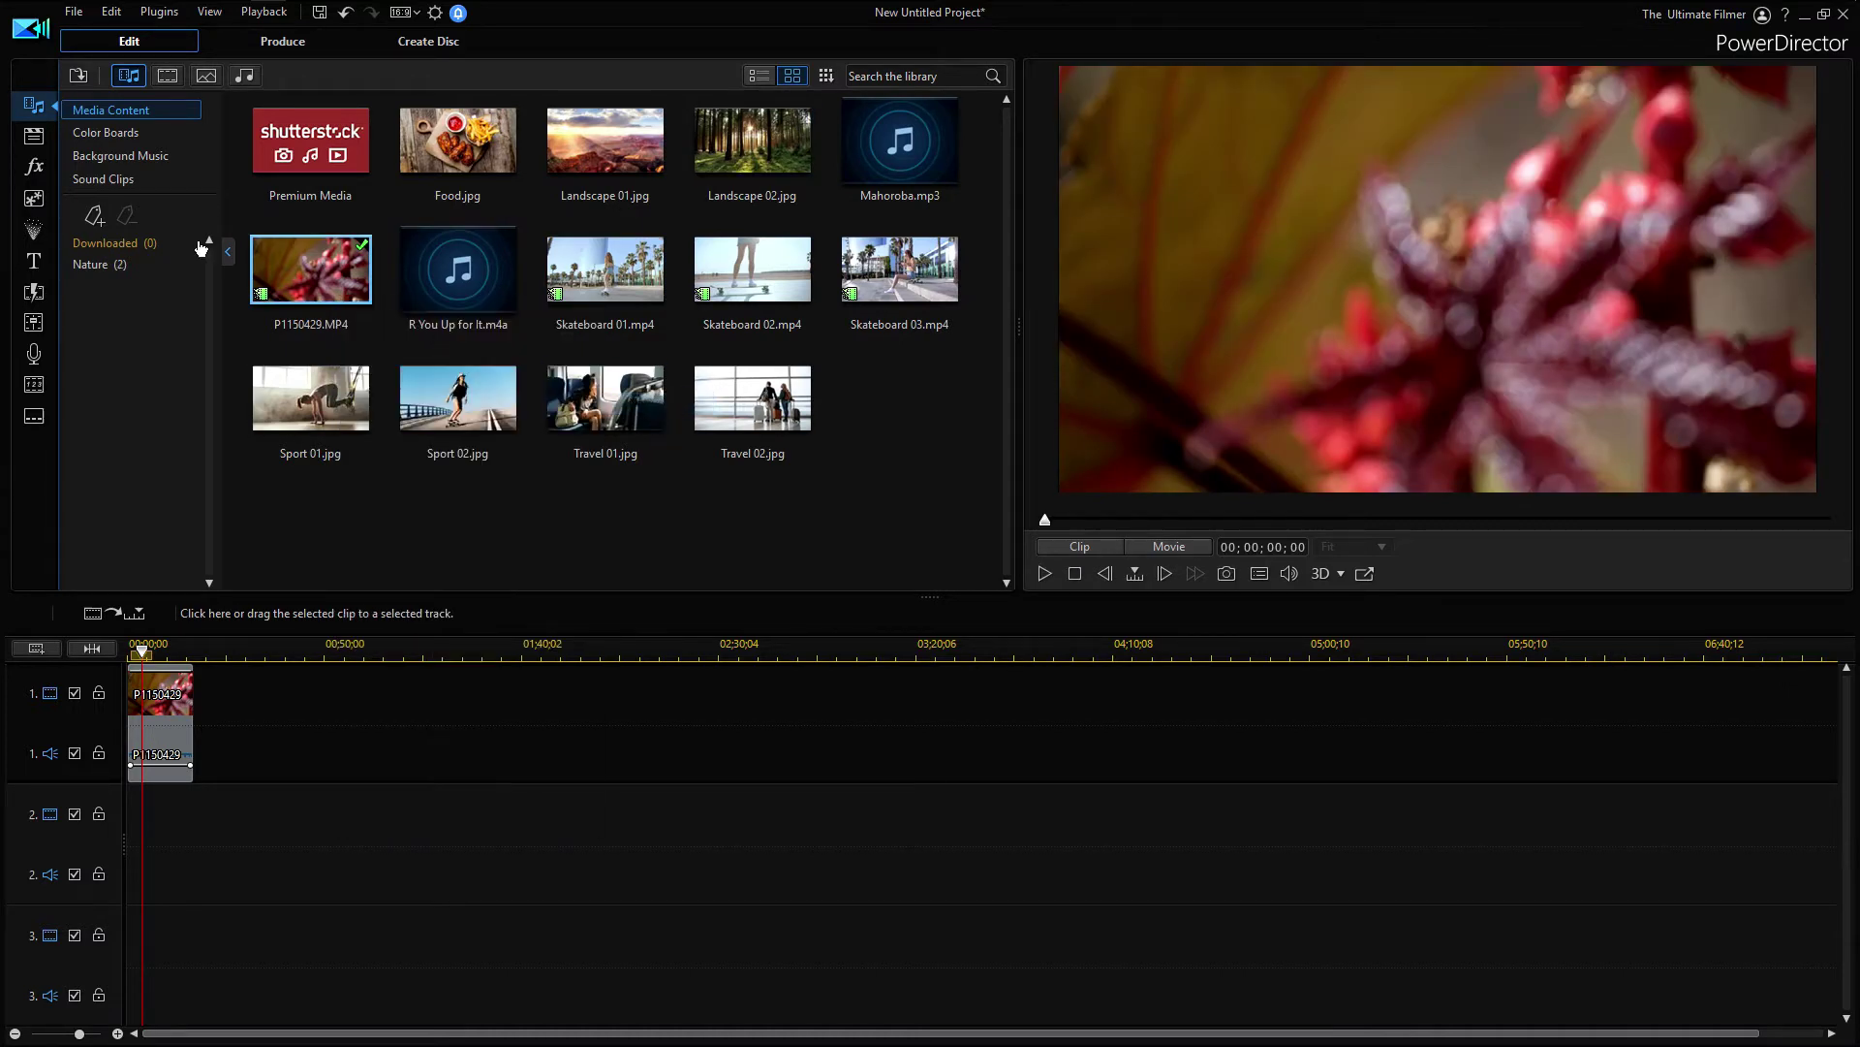
# Show only the Nature-tagged media, select all three items, then delete the Nature tag
pyautogui.click(114, 266)
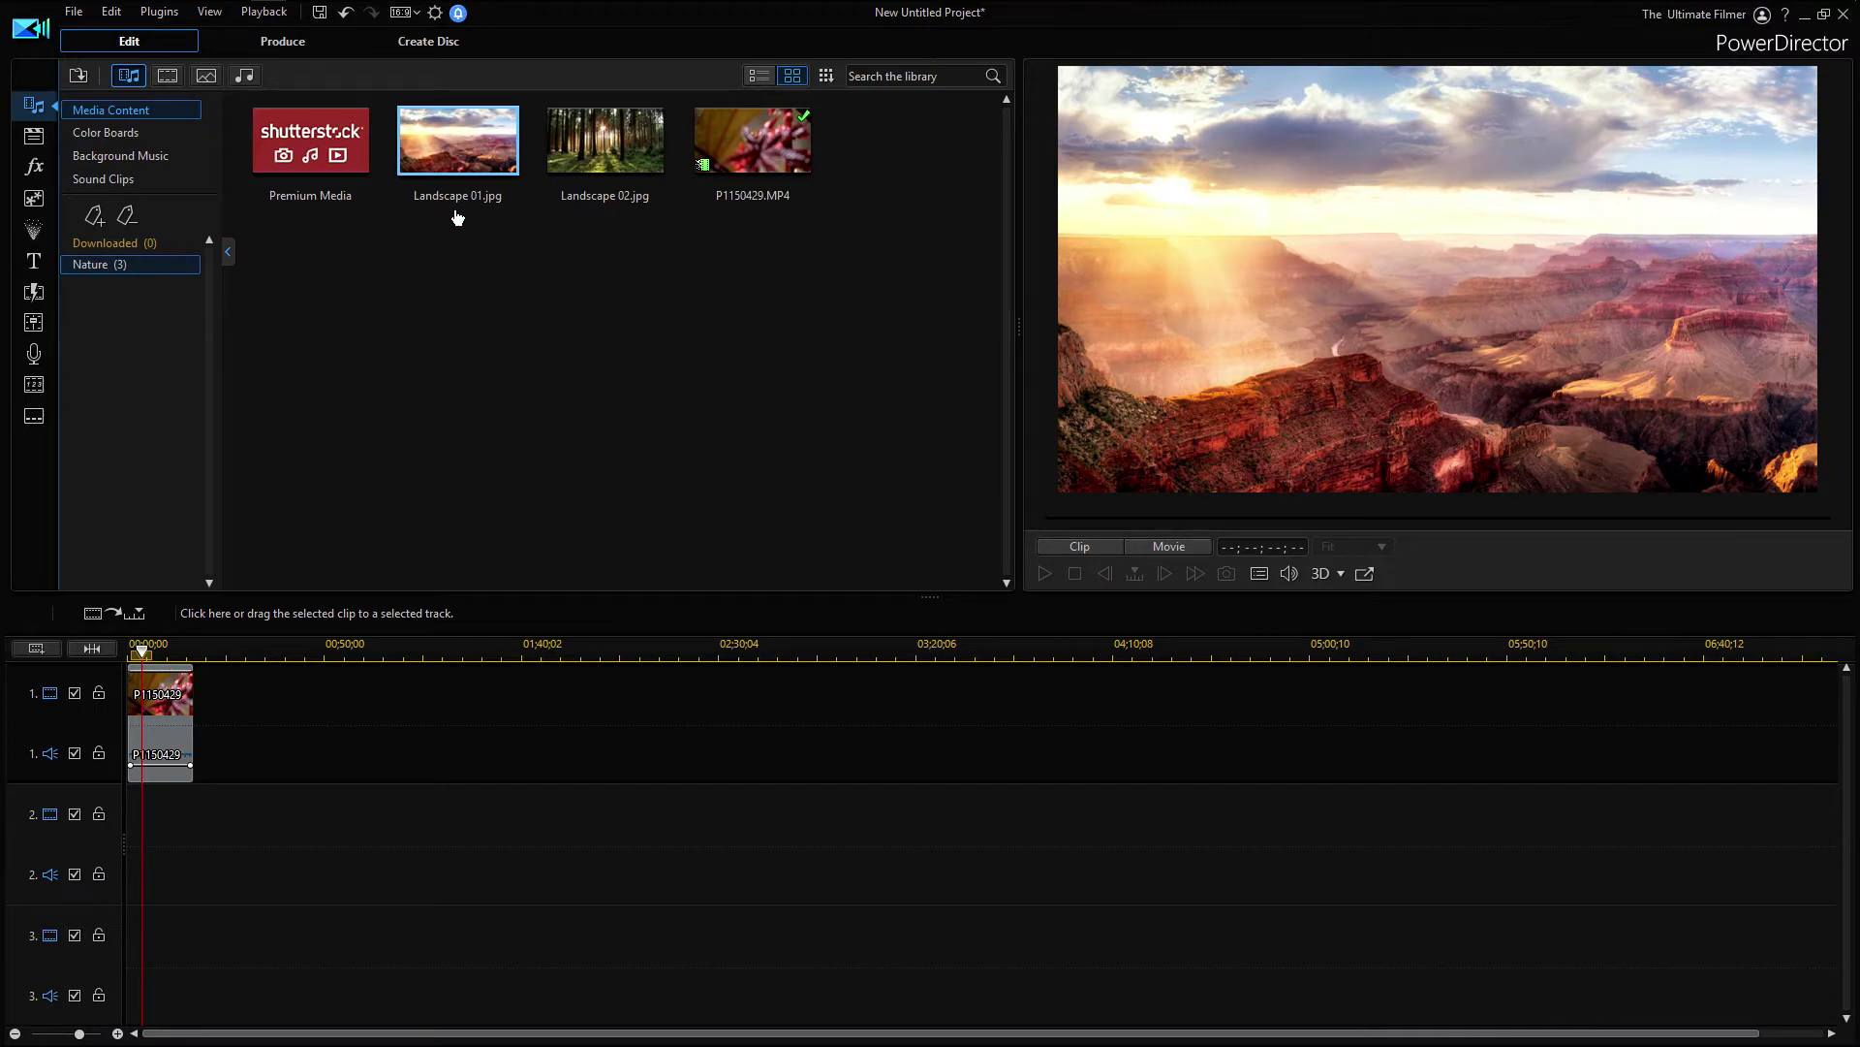
pyautogui.moveTo(590, 296); pyautogui.dragTo(885, 207)
pyautogui.moveTo(863, 282); pyautogui.dragTo(515, 171)
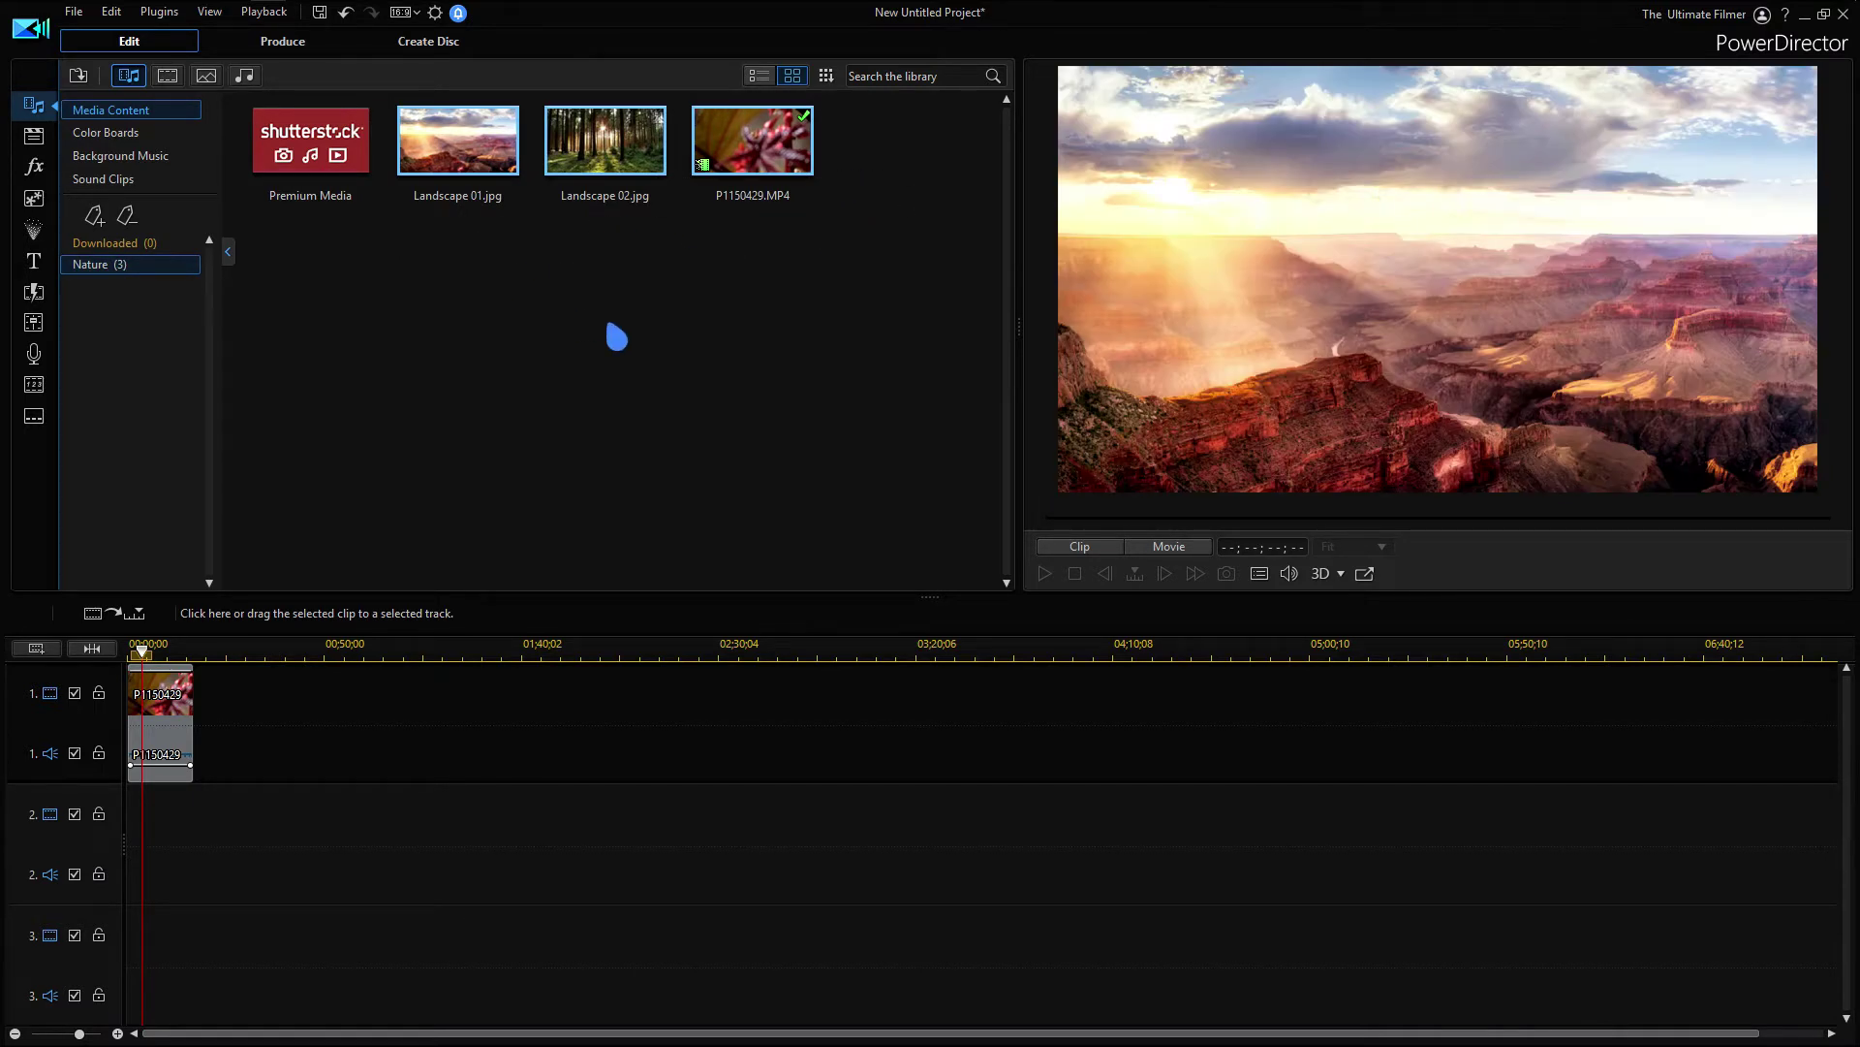
pyautogui.rightClick(134, 262)
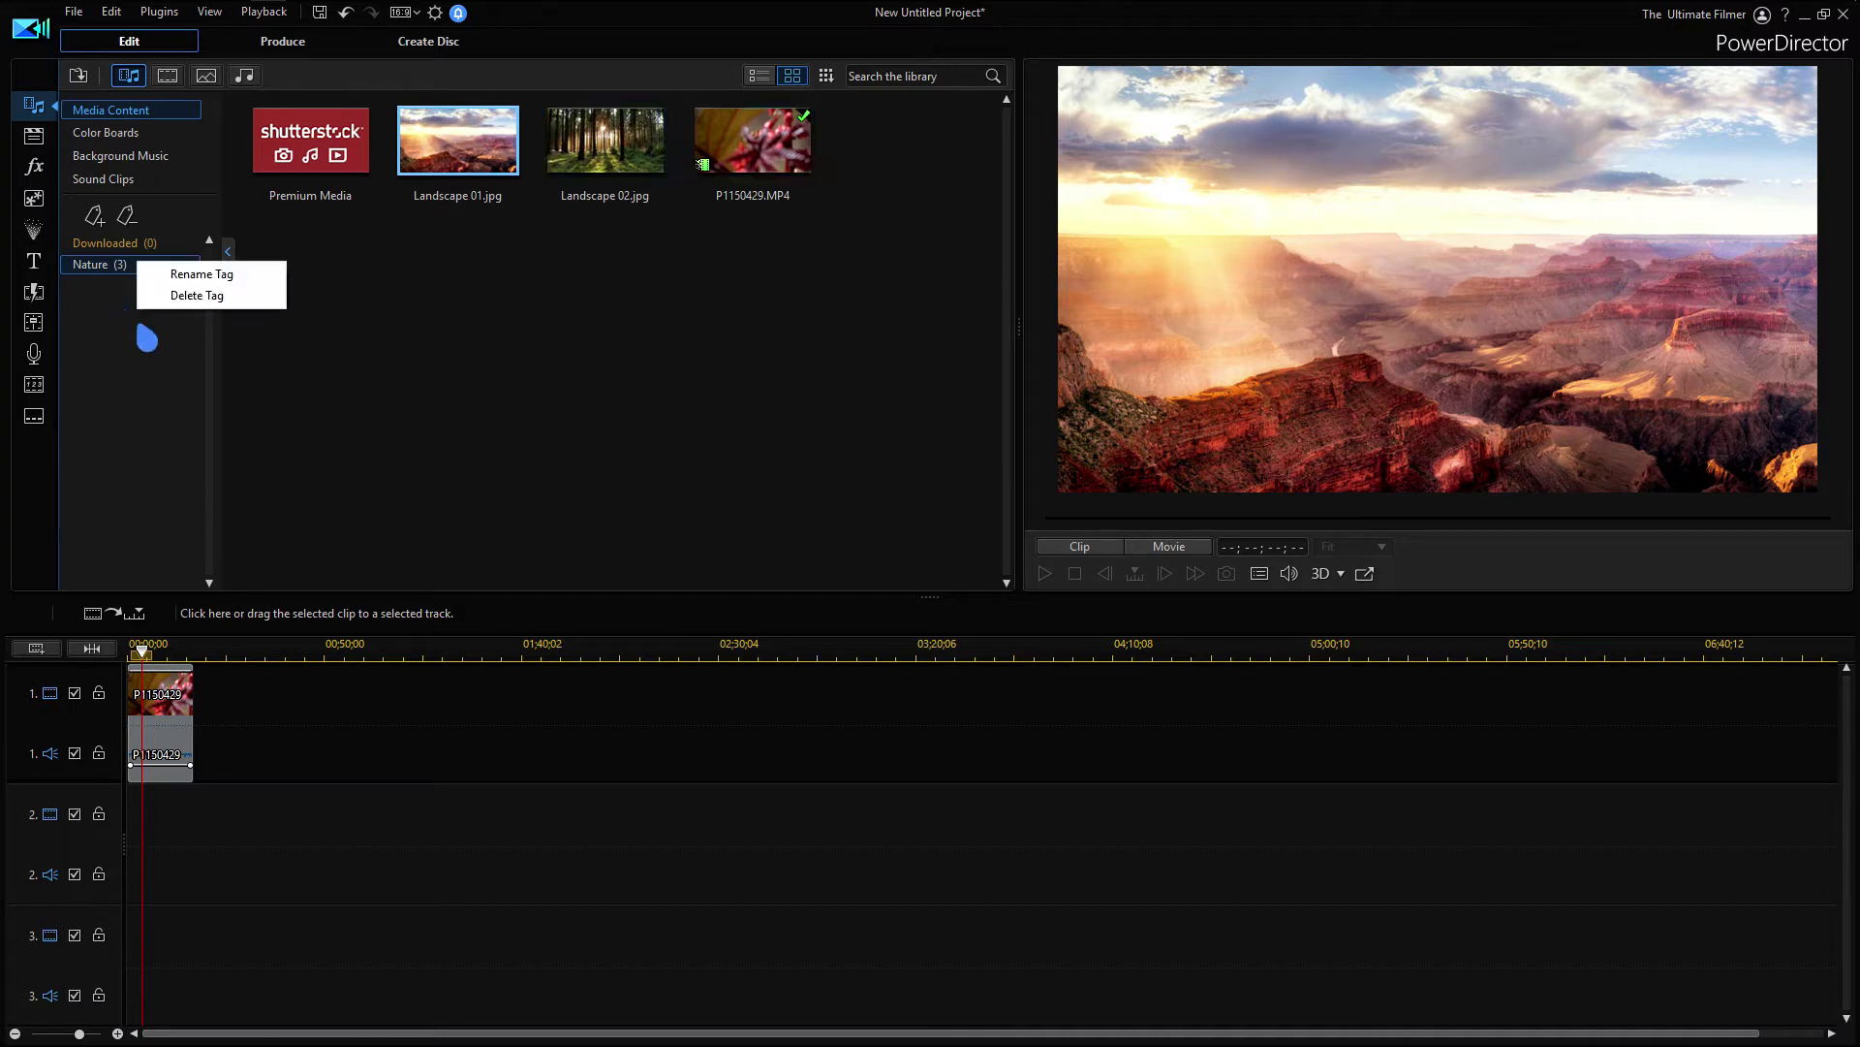
pyautogui.click(194, 296)
pyautogui.click(946, 573)
pyautogui.click(35, 170)
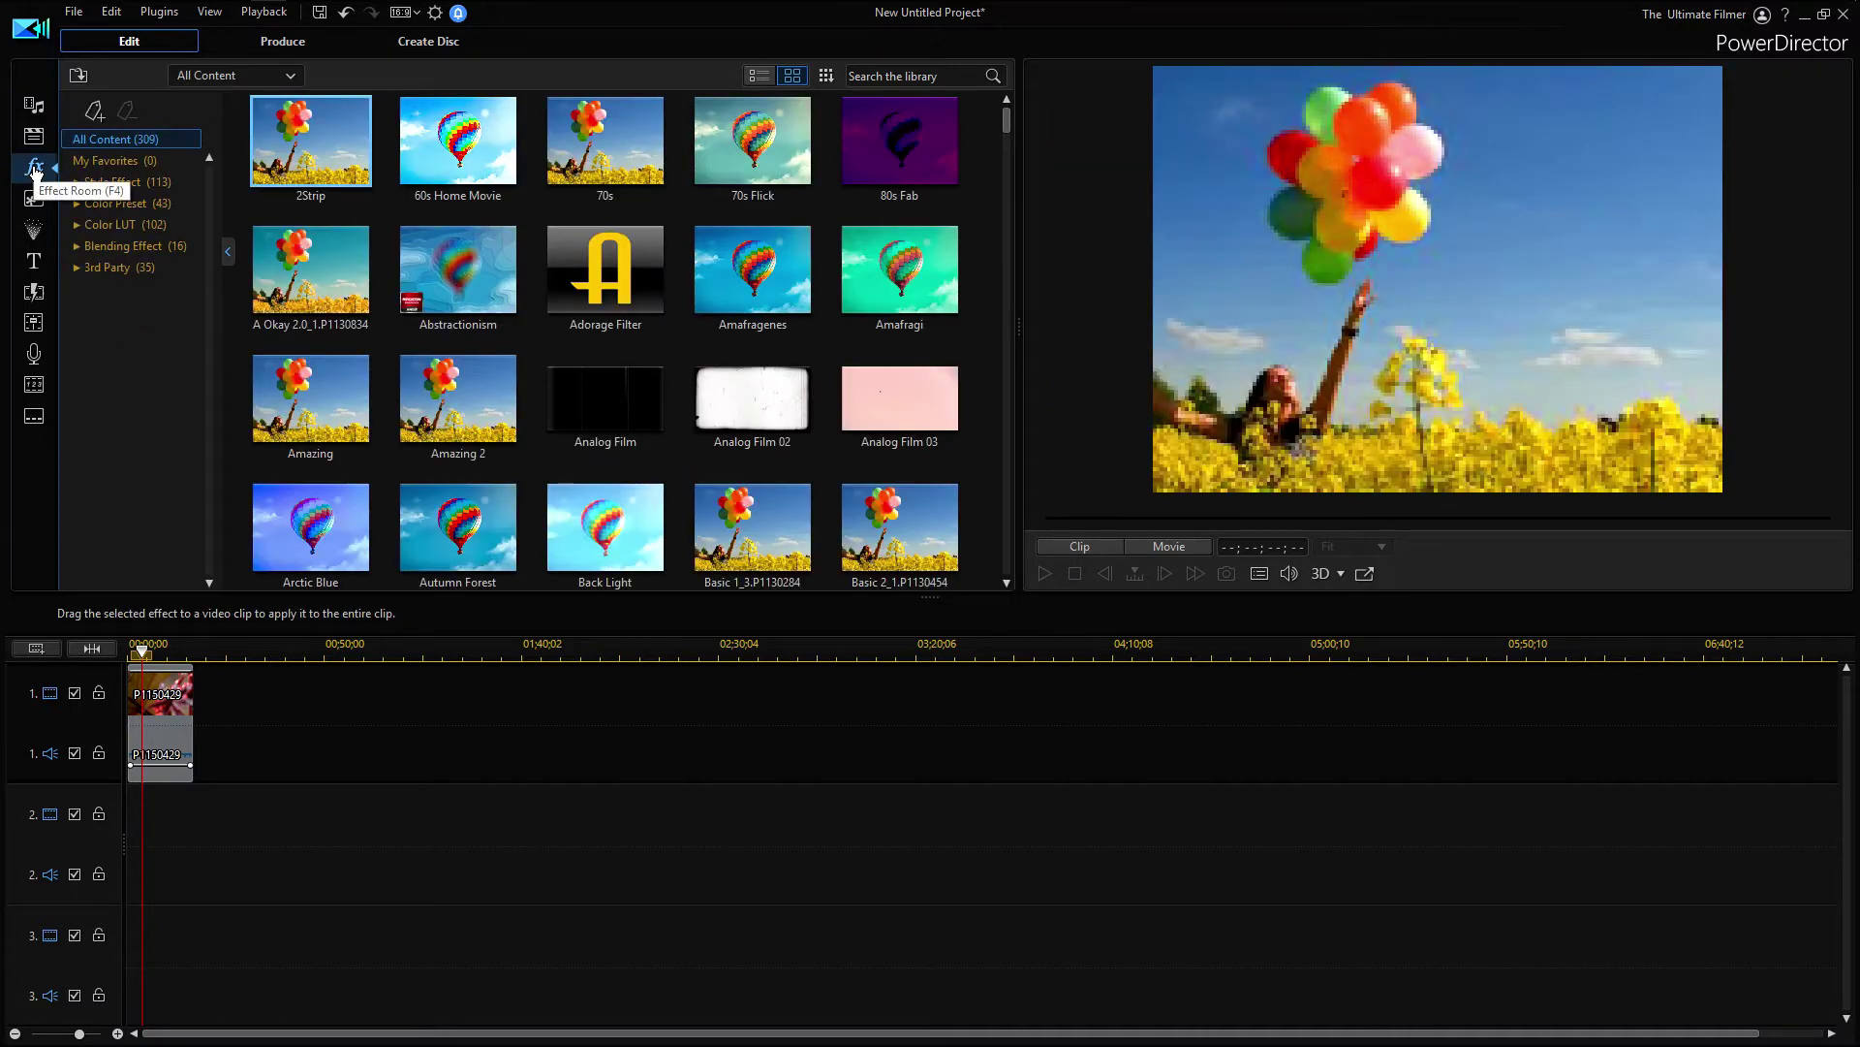
# Browse the PiP objects, title templates and transitions, then return to the effects library
pyautogui.click(39, 199)
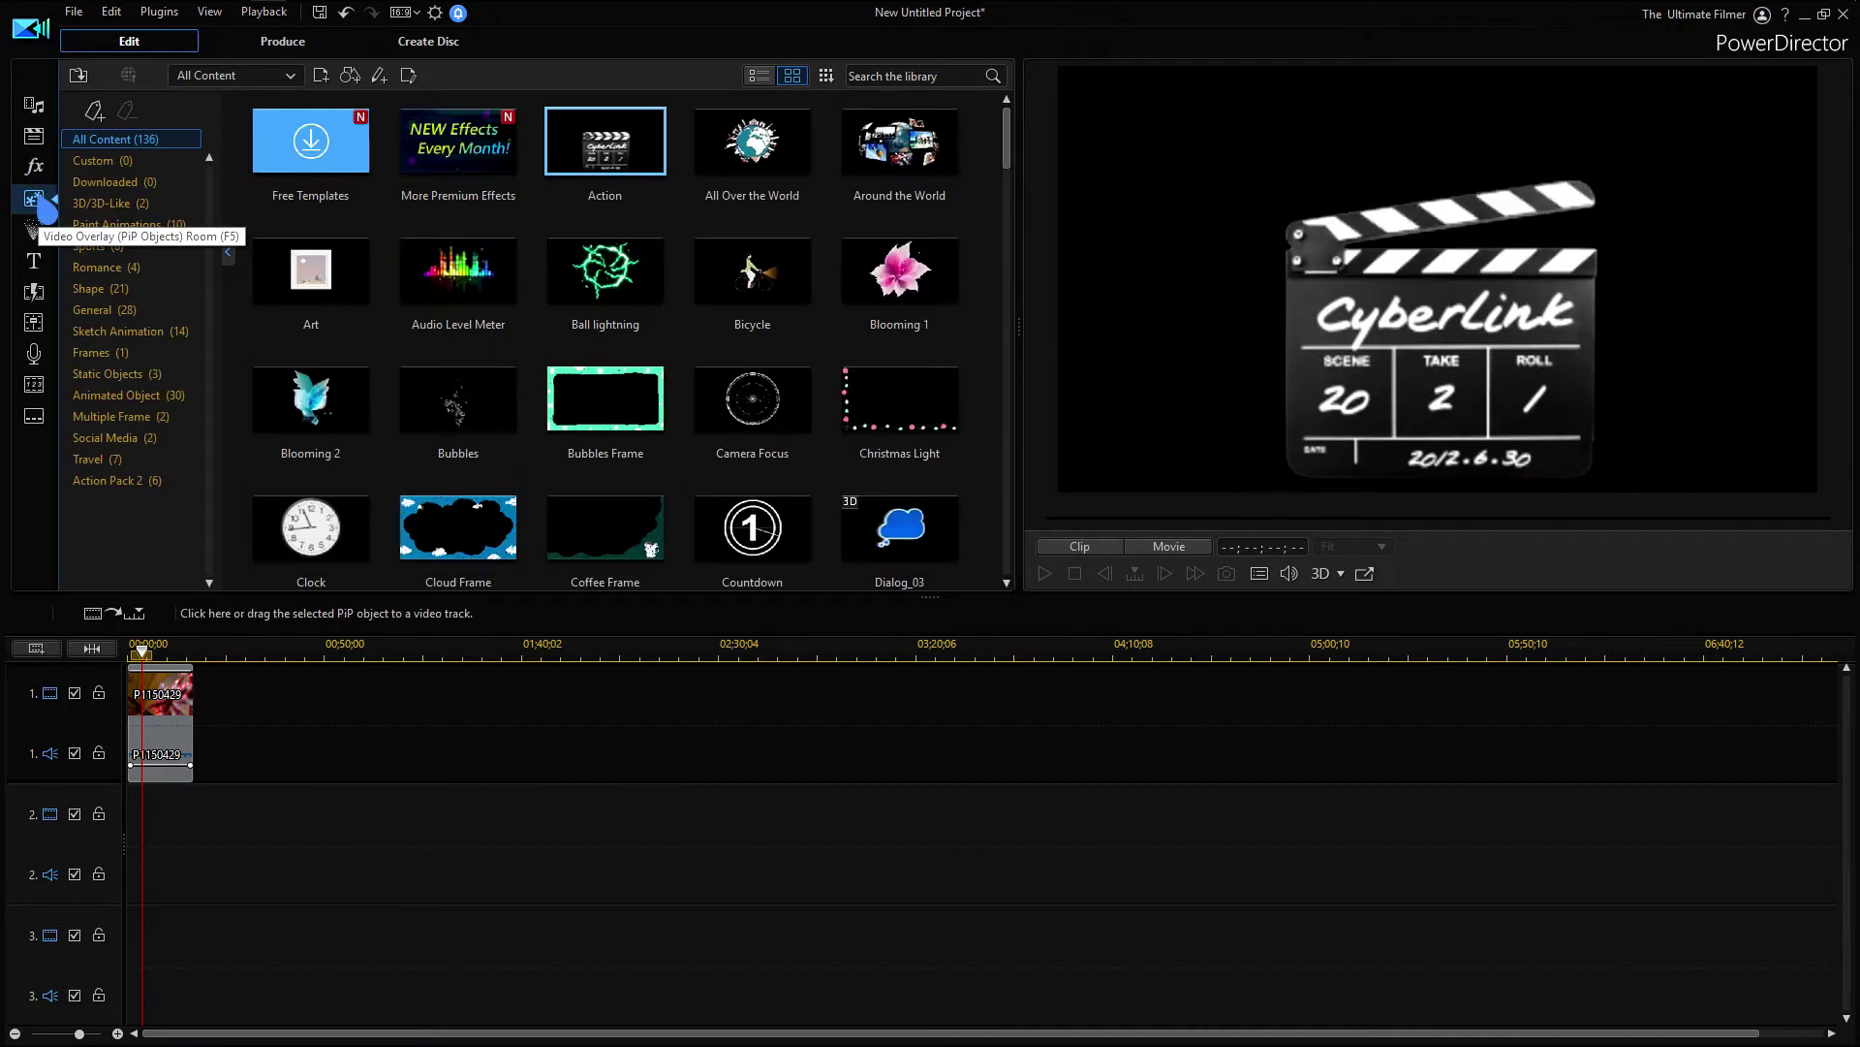
pyautogui.click(37, 264)
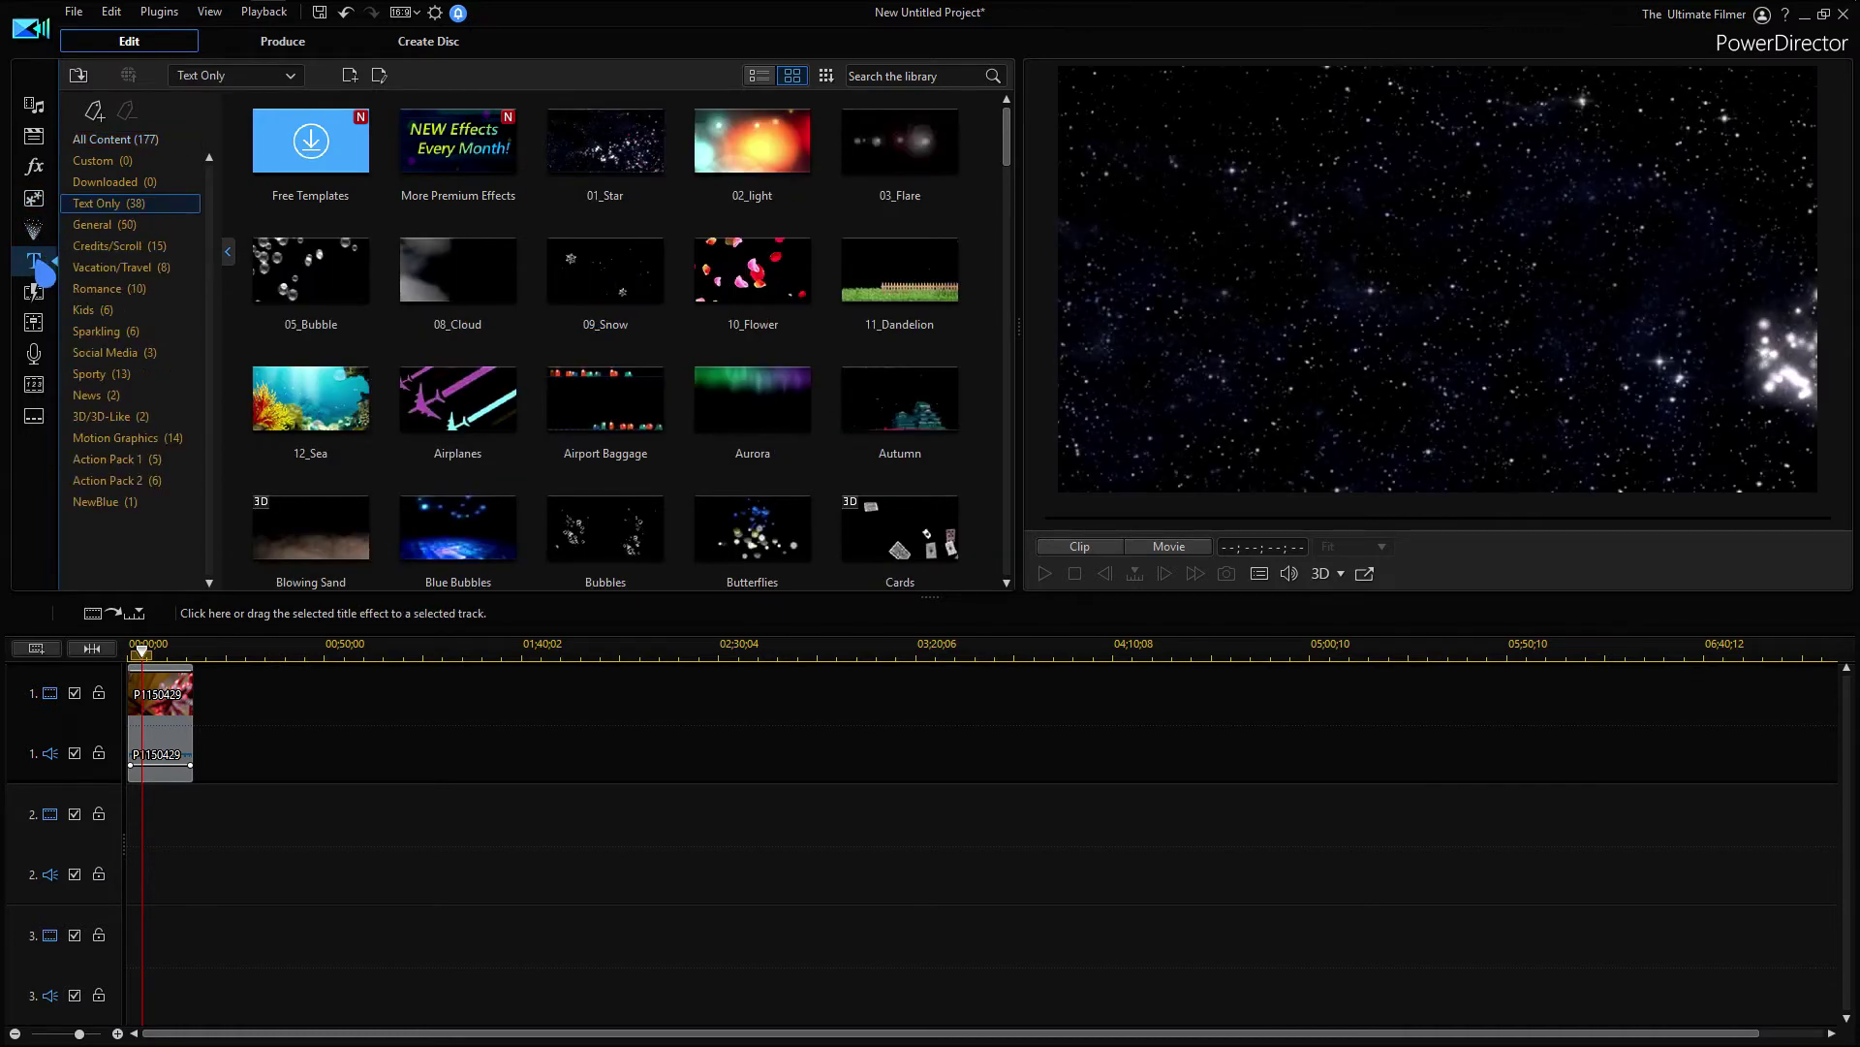
pyautogui.click(43, 227)
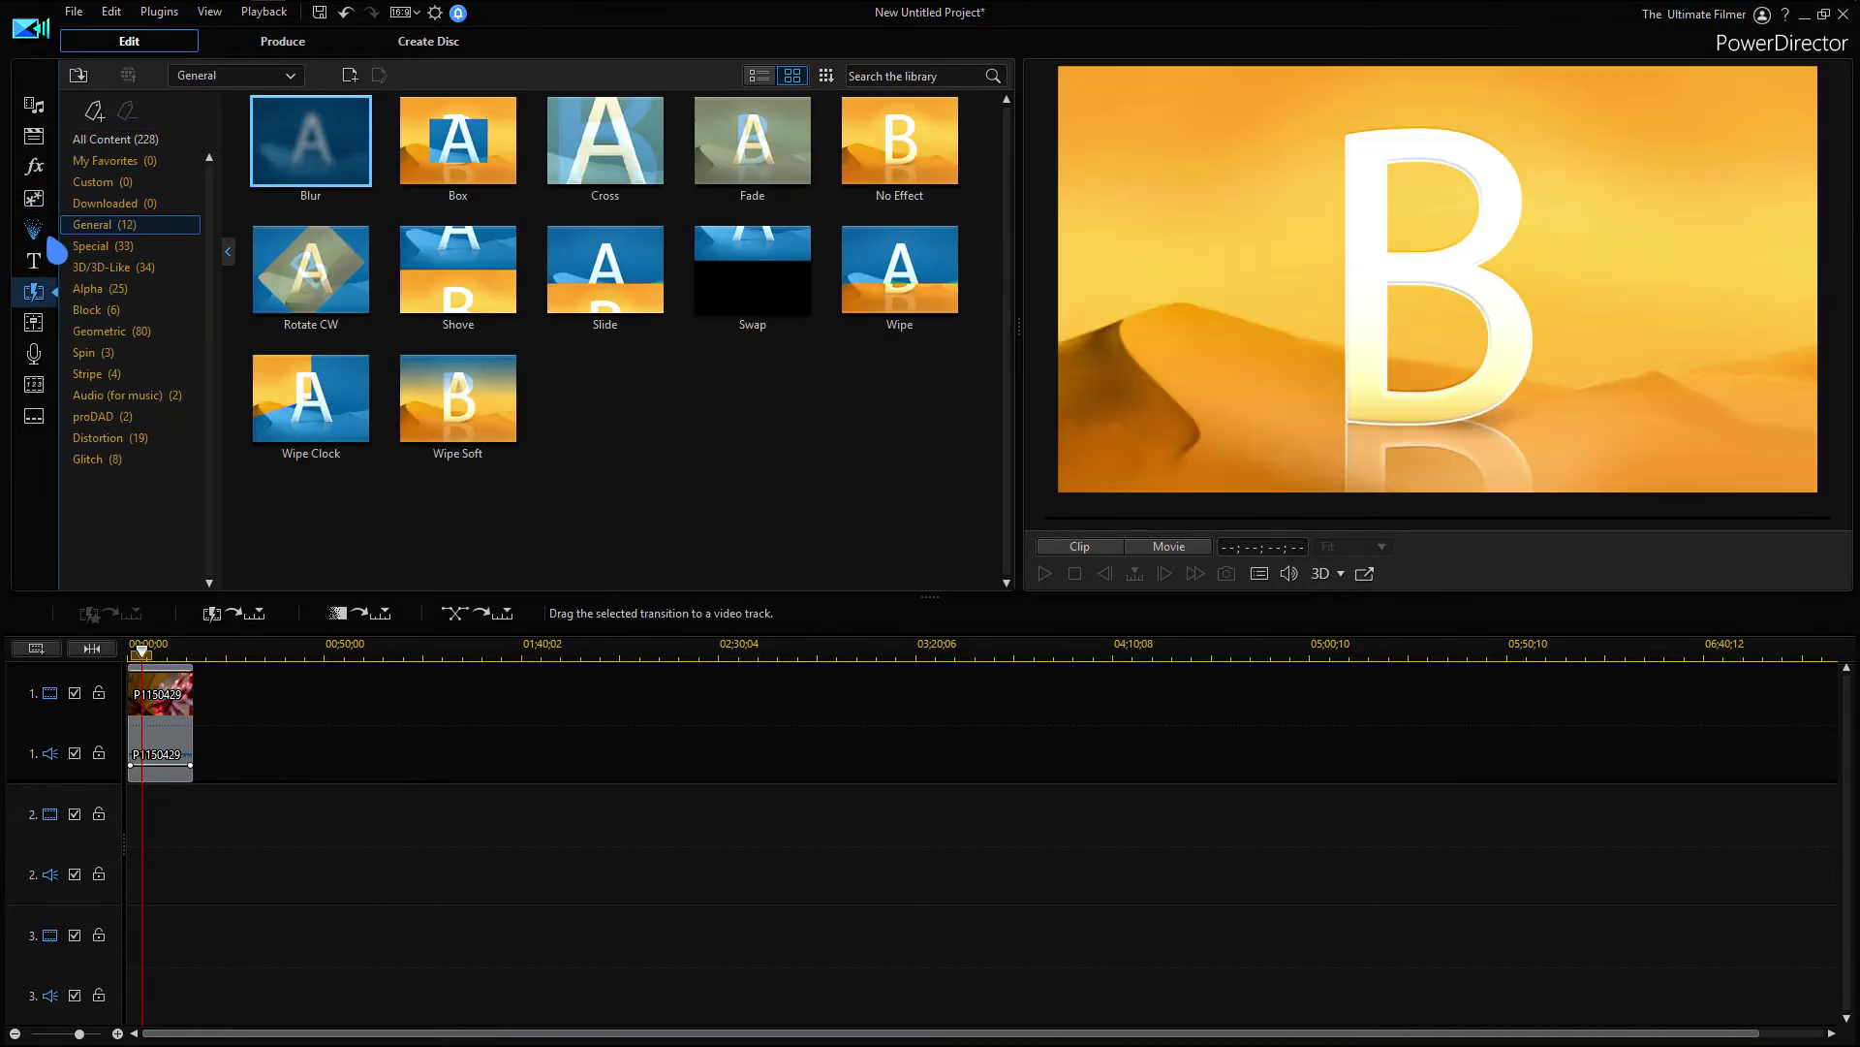
pyautogui.click(36, 106)
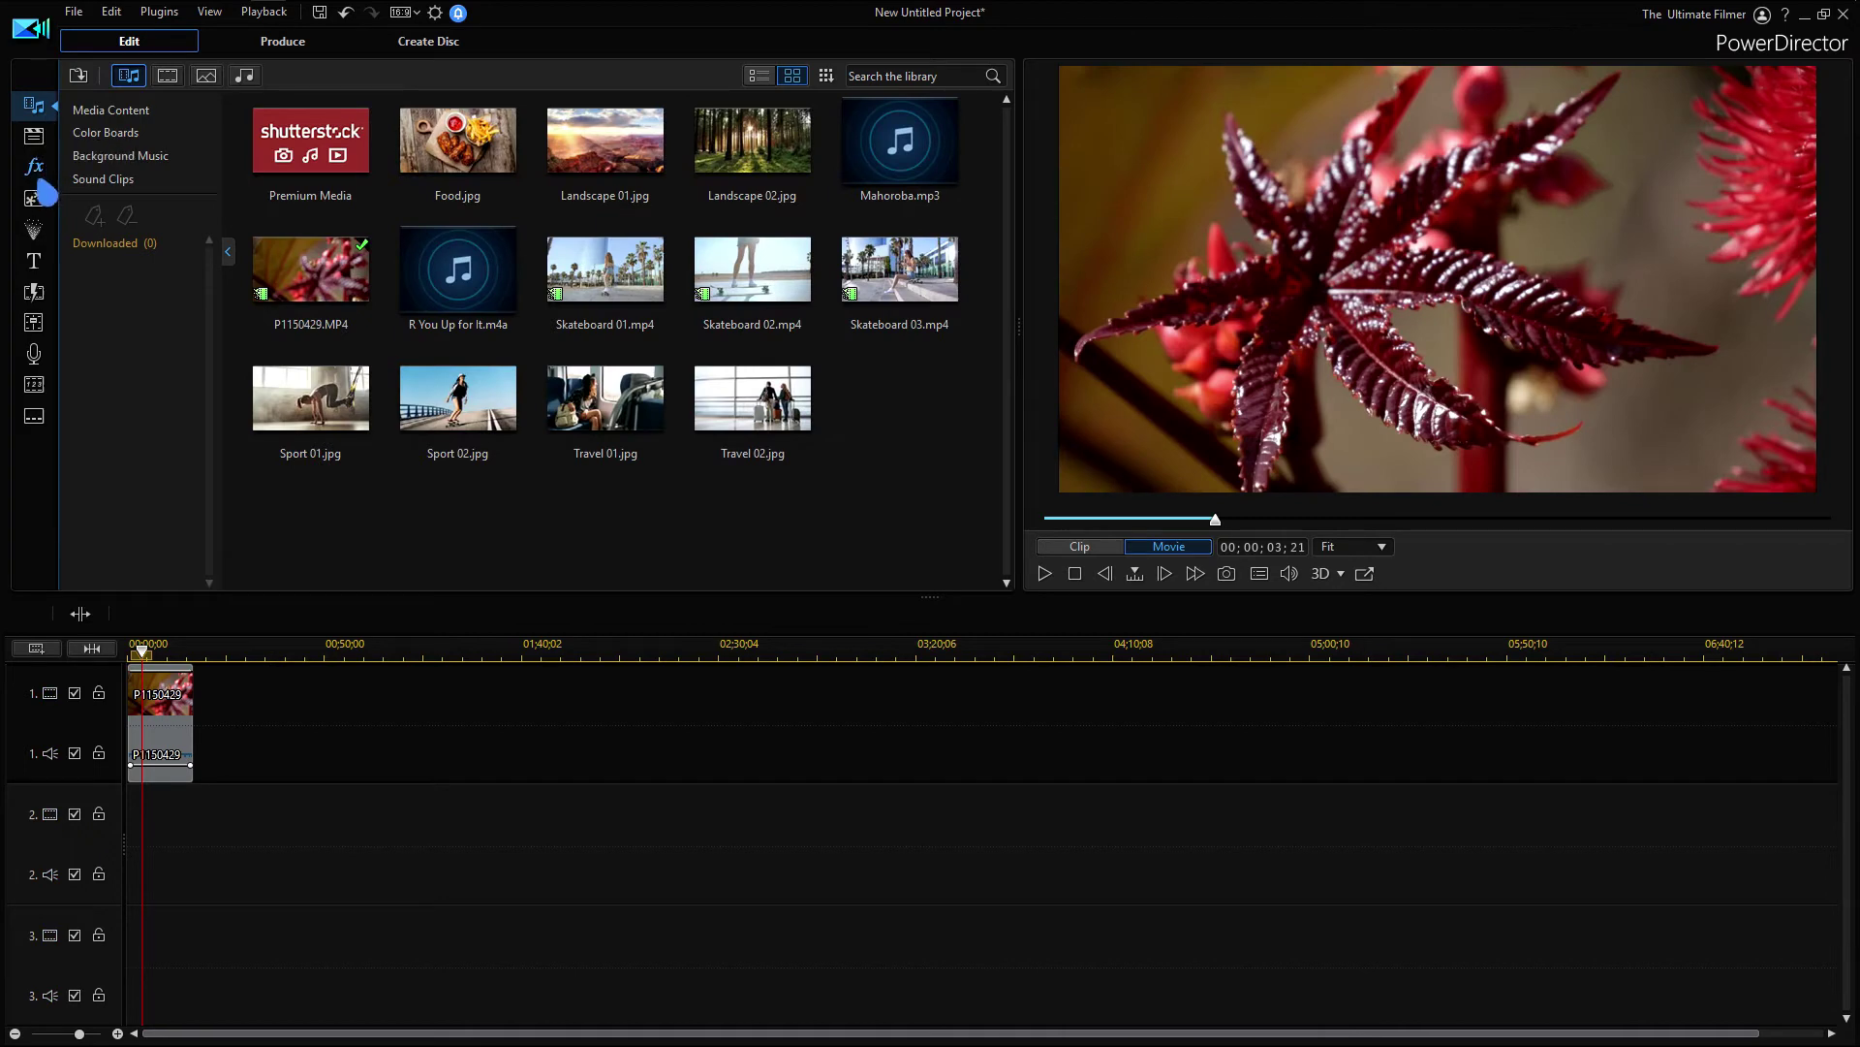
pyautogui.click(40, 184)
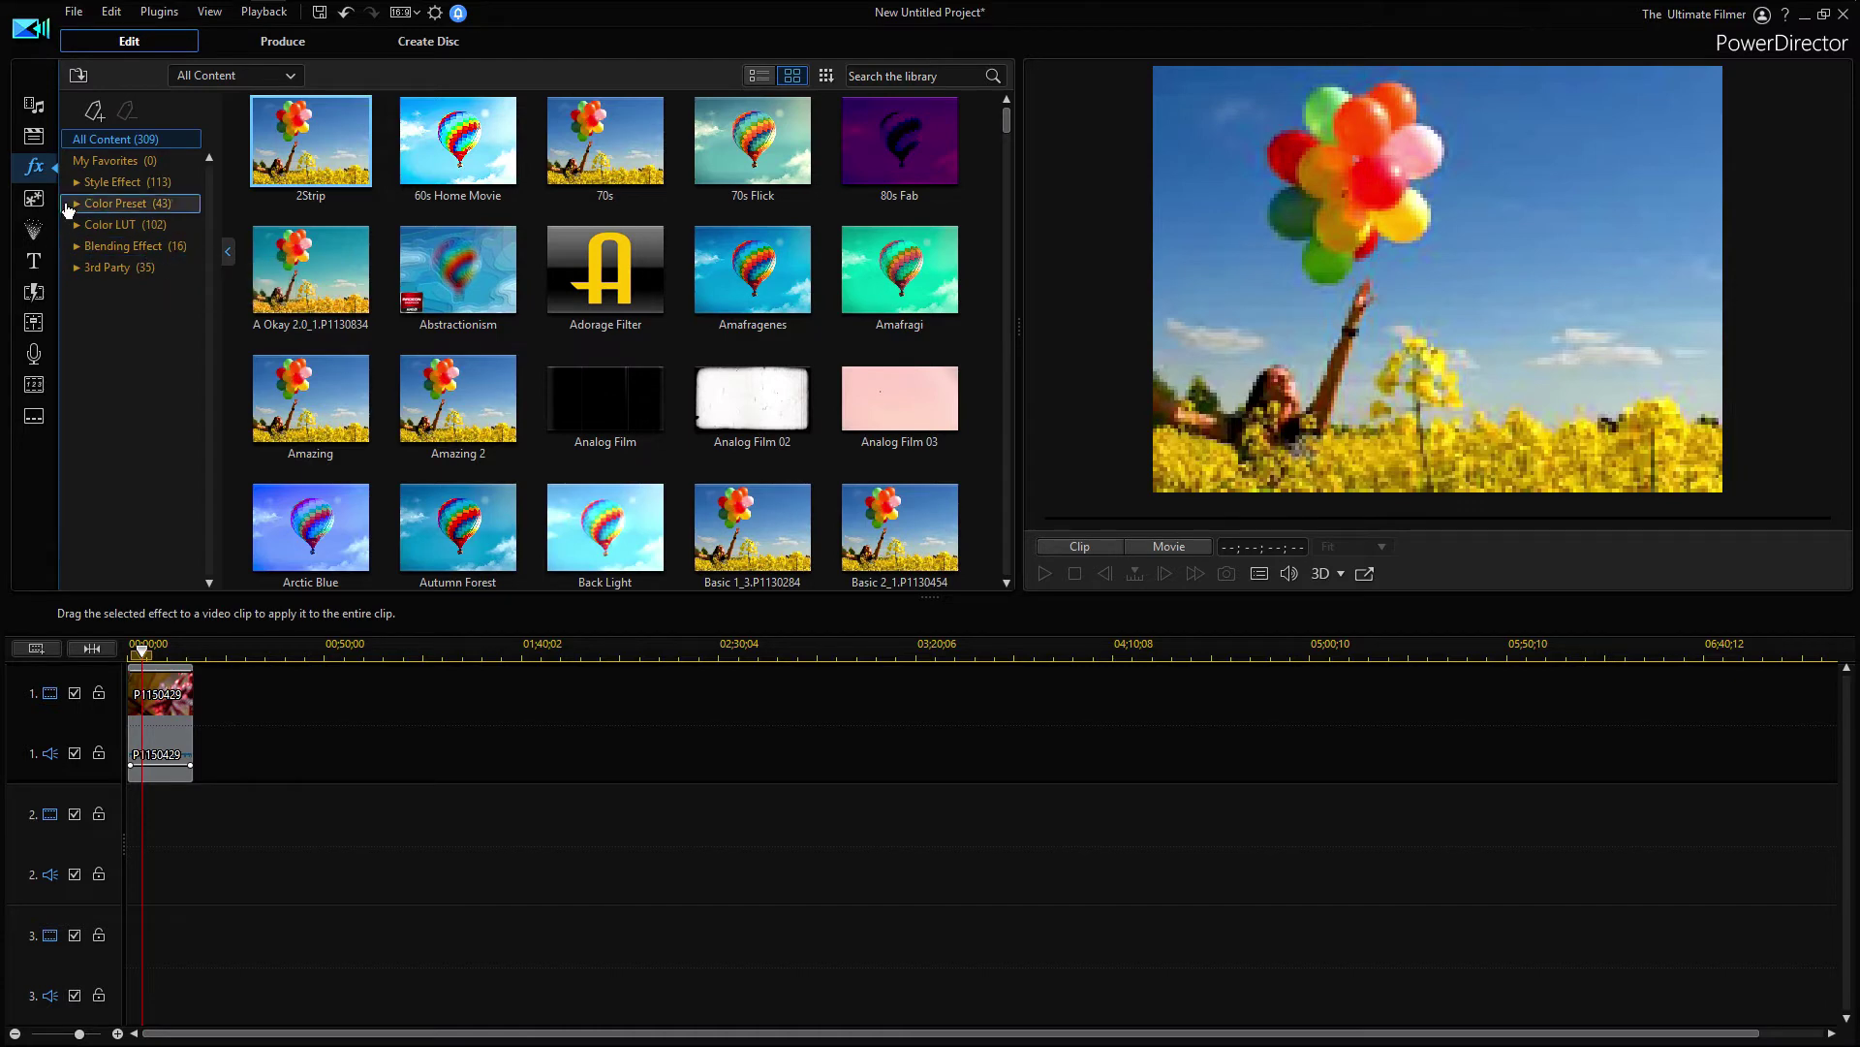
# Filter to the Style effects and apply Solarize to the flower clip on the timeline
pyautogui.click(117, 184)
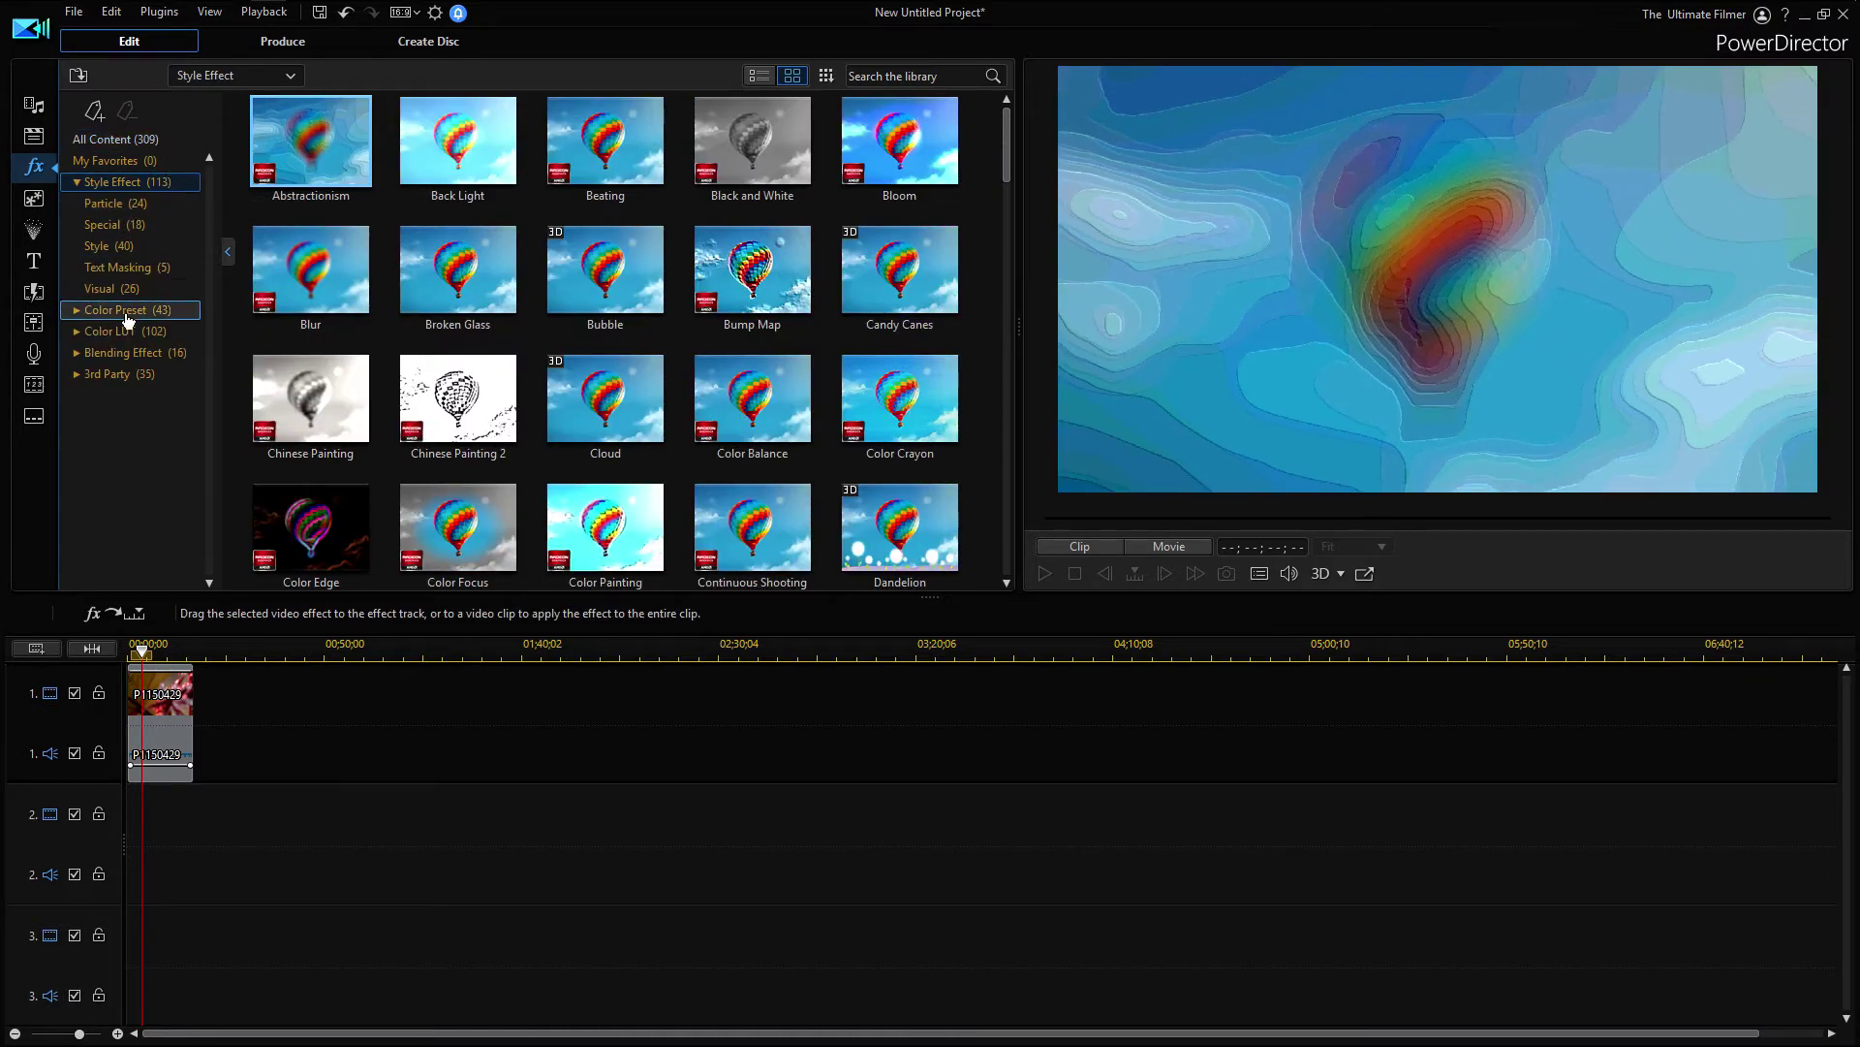
pyautogui.click(145, 247)
pyautogui.scroll(-5, 532, 358)
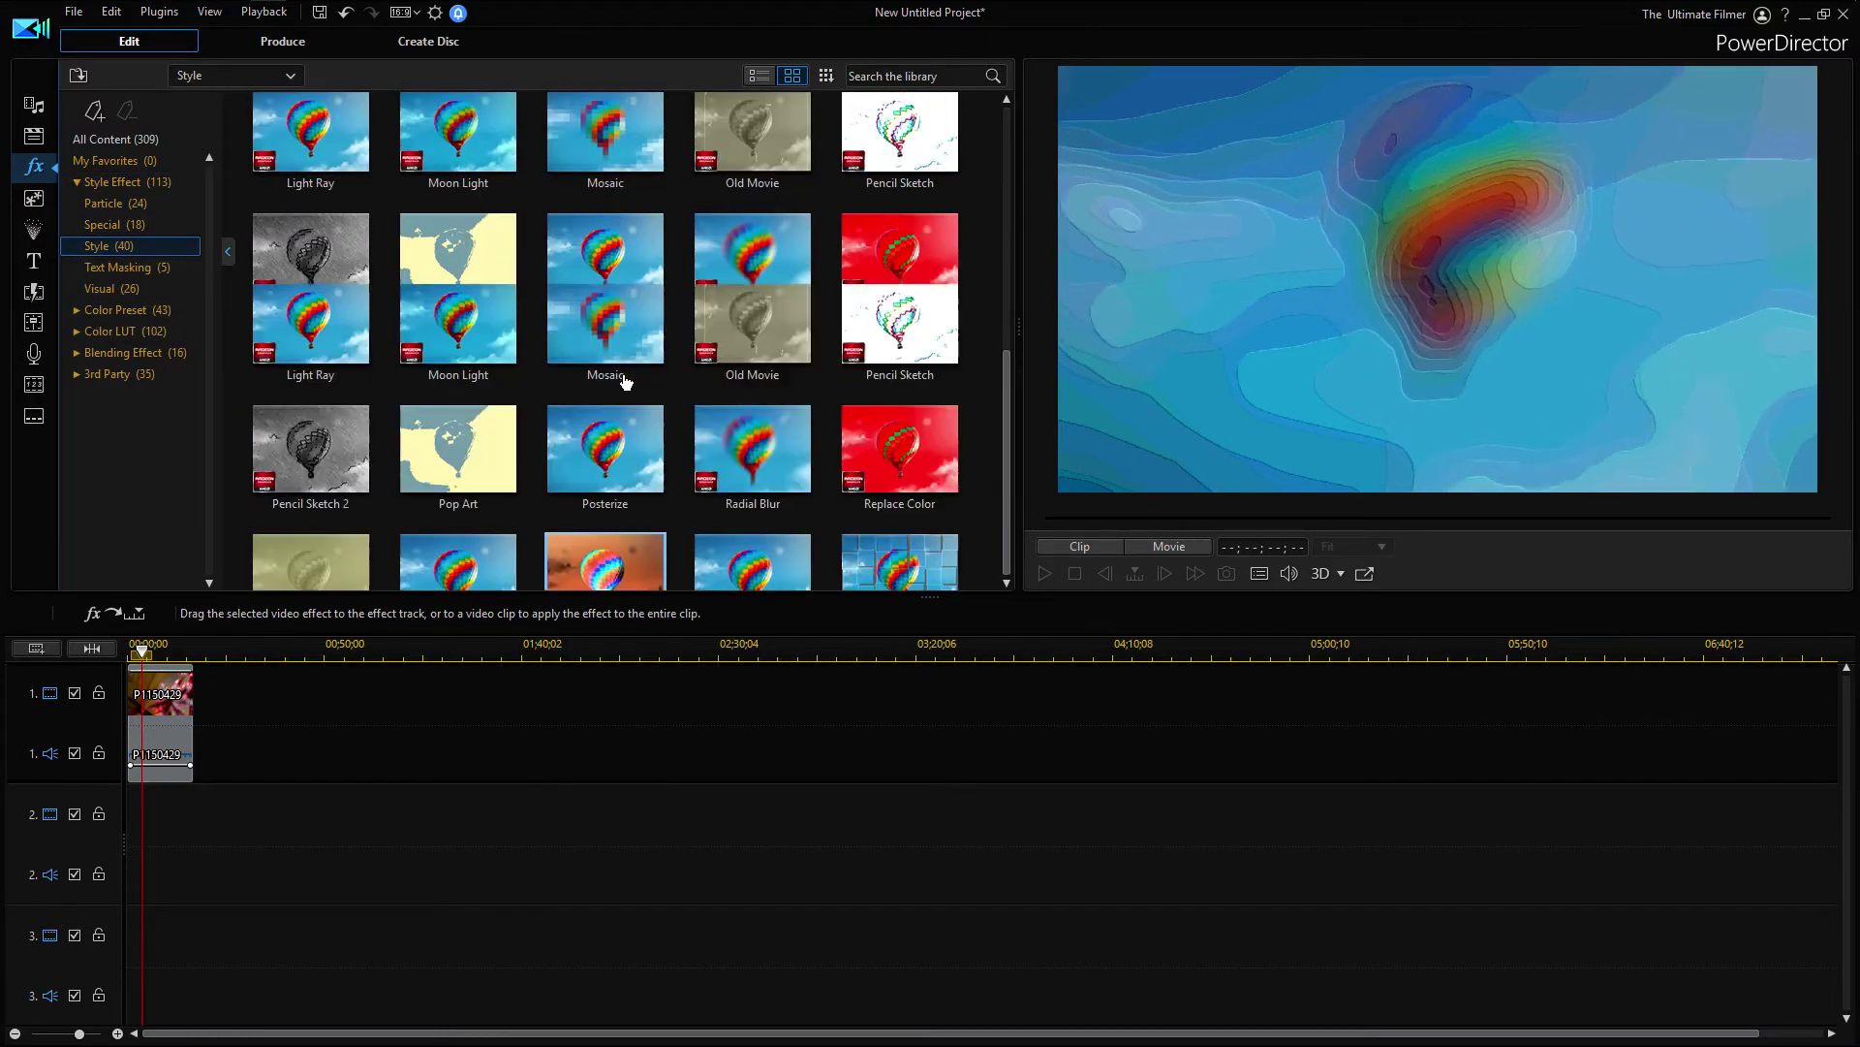
pyautogui.scroll(2, 630, 426)
pyautogui.scroll(-2, 587, 429)
pyautogui.moveTo(586, 429); pyautogui.dragTo(184, 728)
# Glance at the clip's Fix / Enhance tools, then browse to the imported Color LUT collection
pyautogui.click(332, 618)
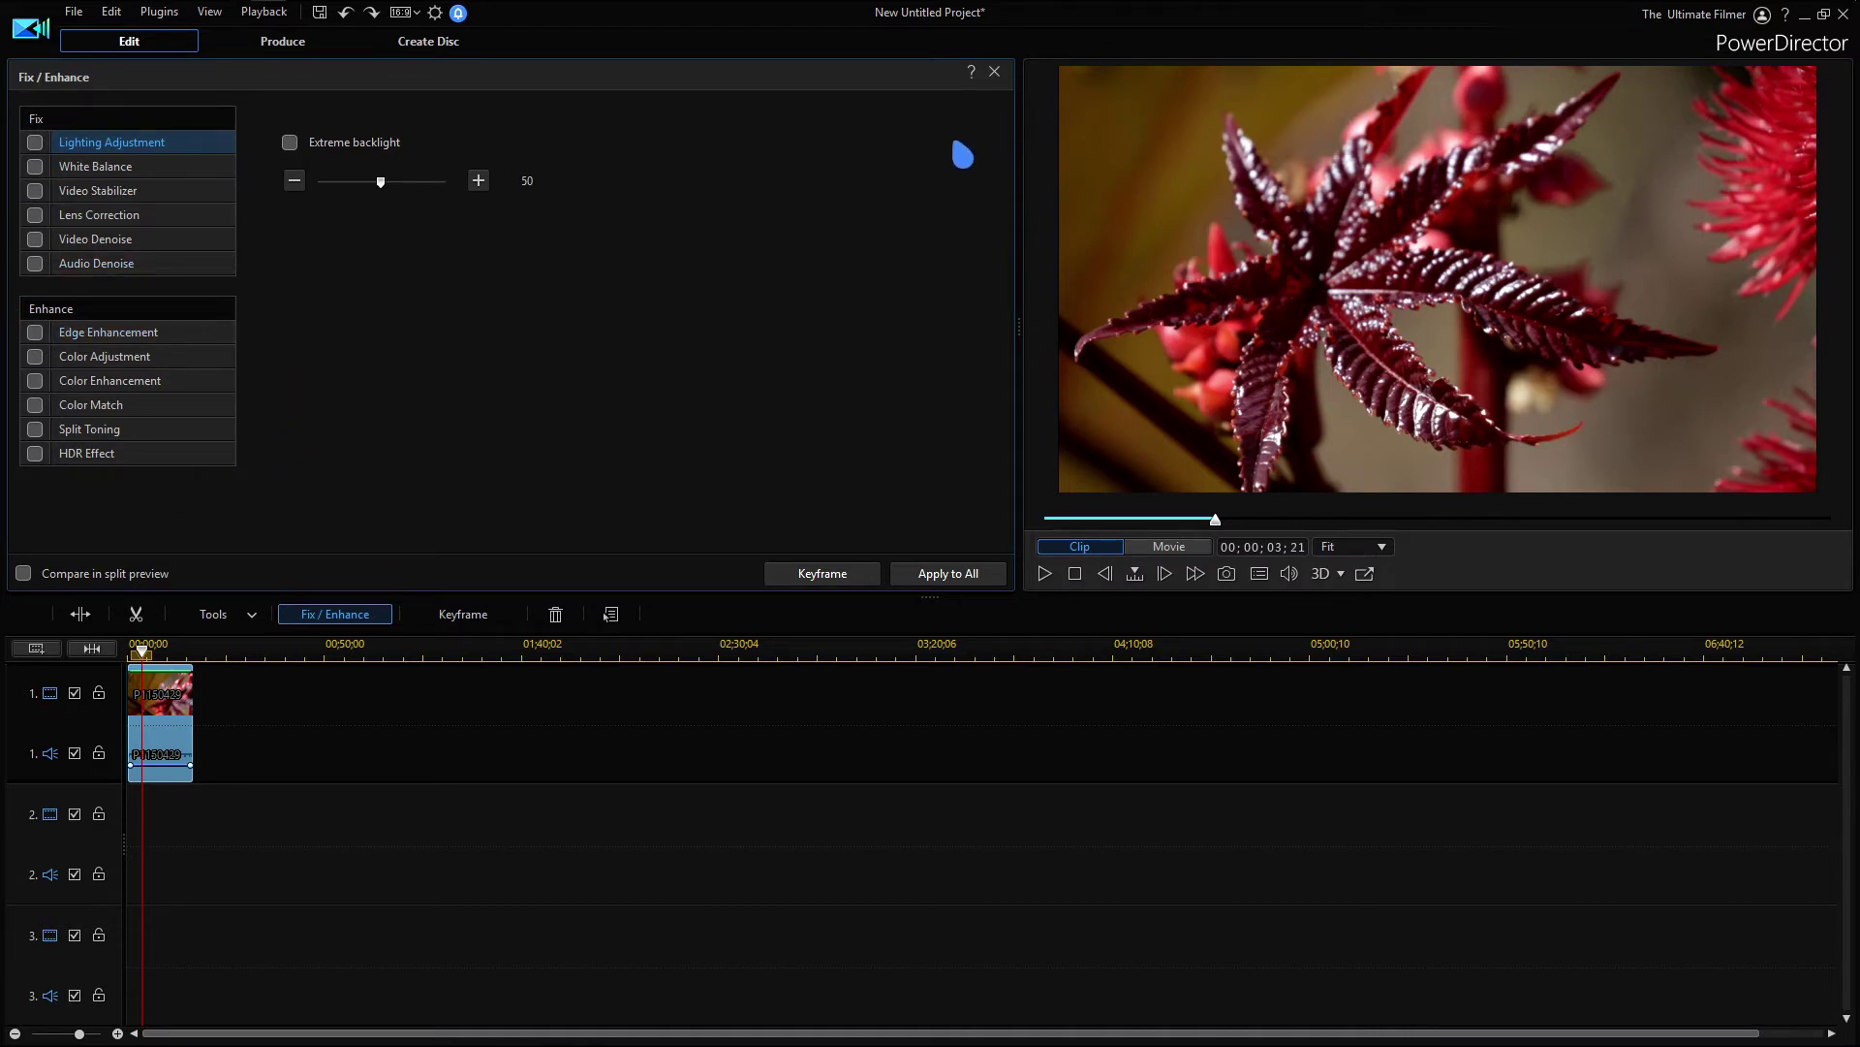
pyautogui.click(995, 72)
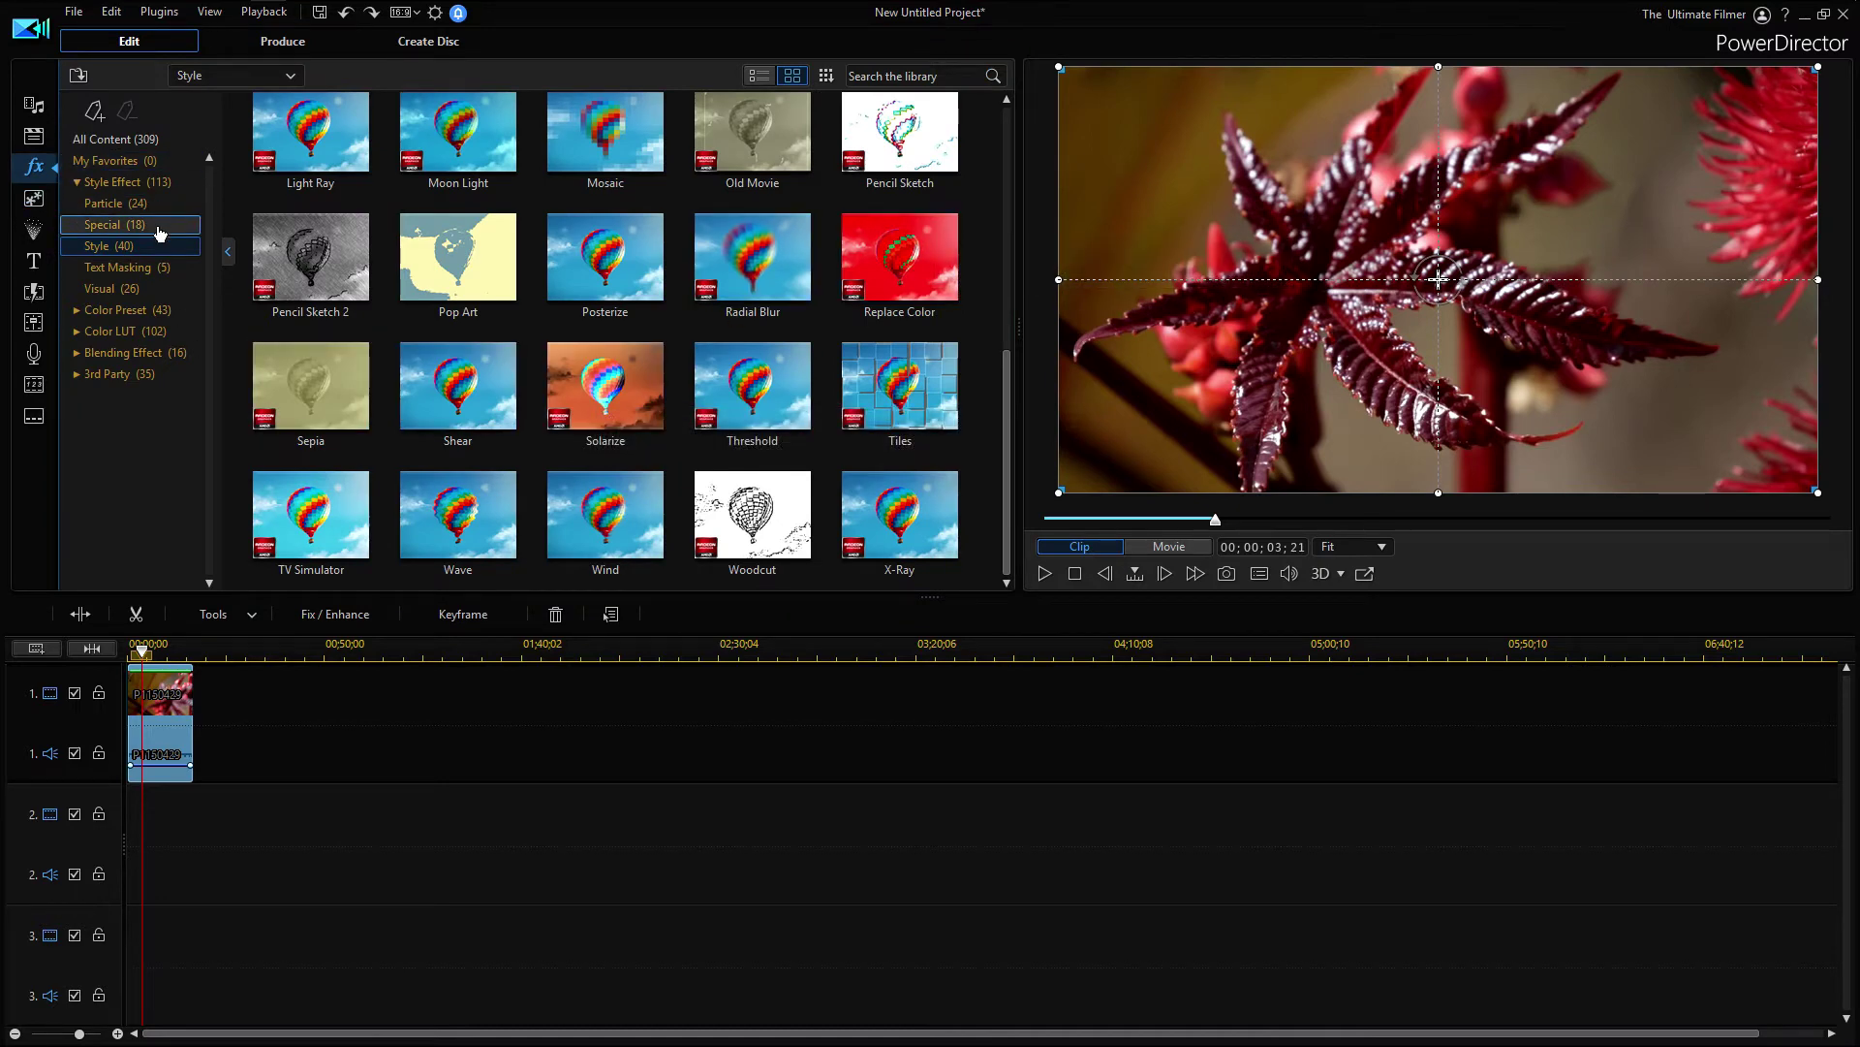
pyautogui.click(78, 183)
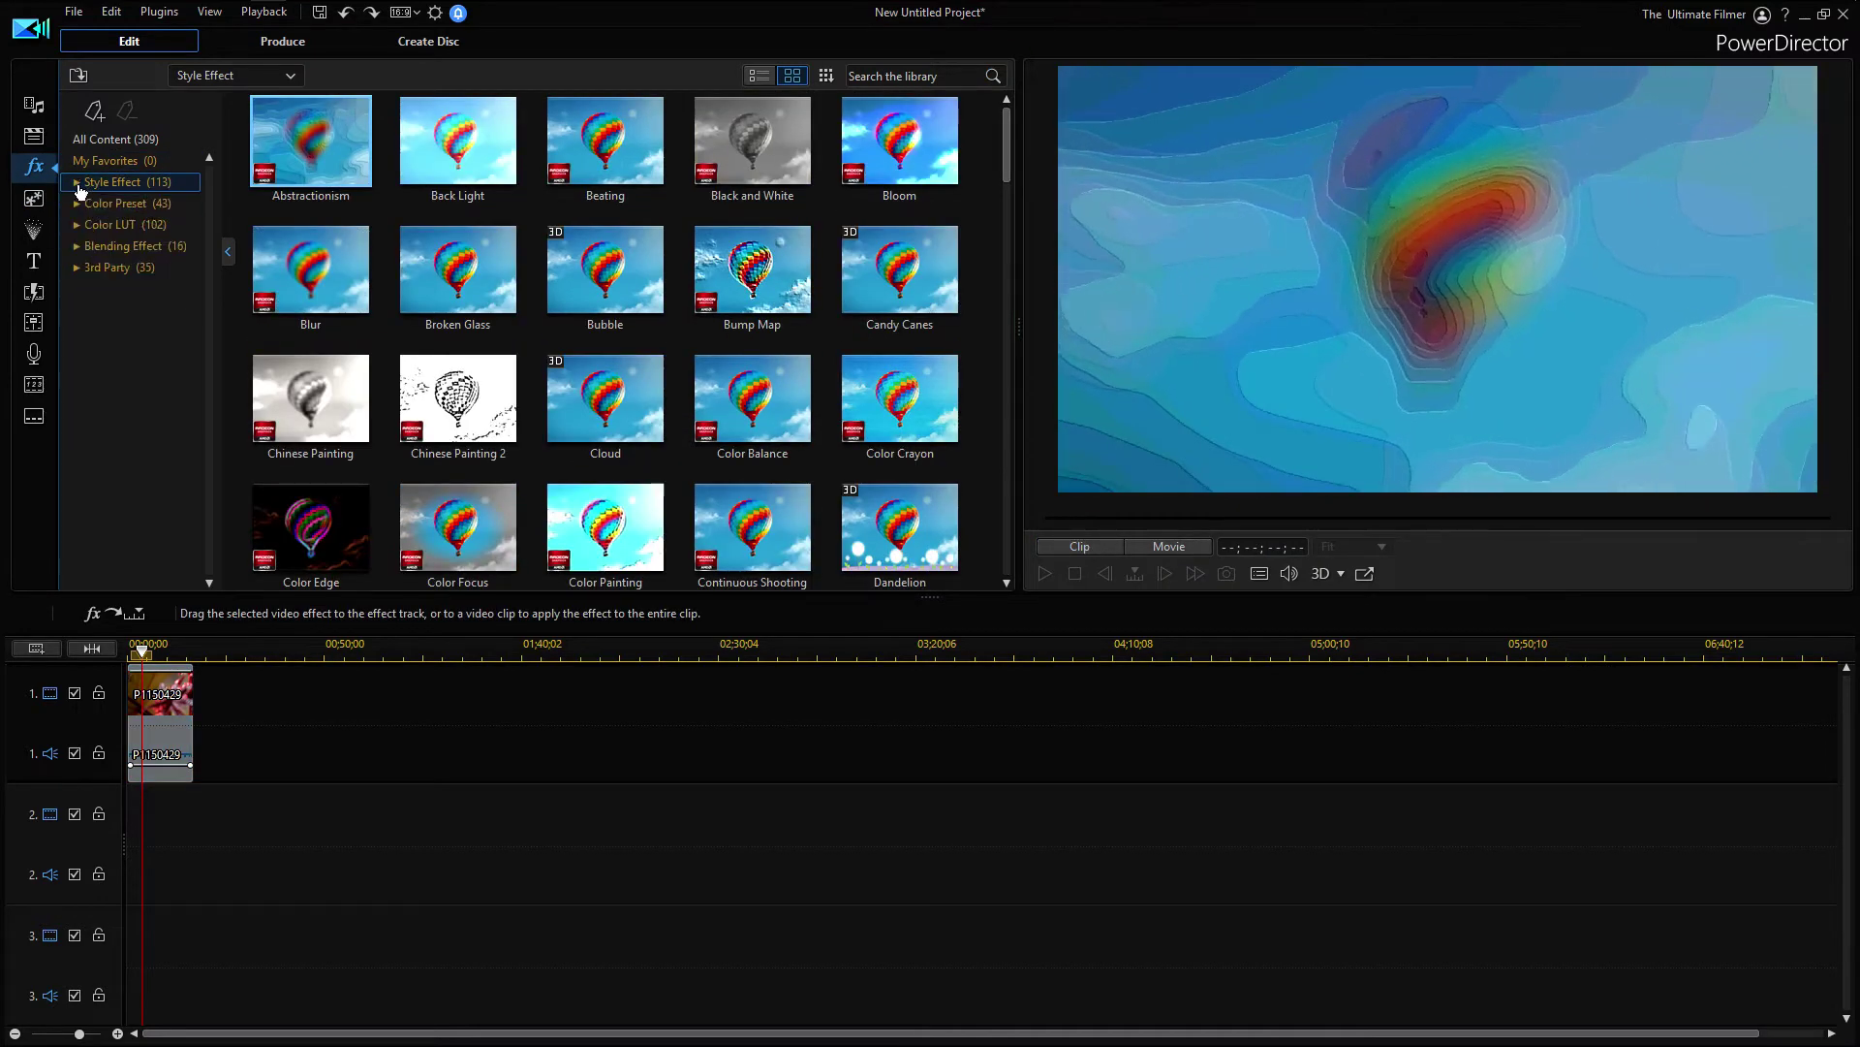
pyautogui.click(78, 183)
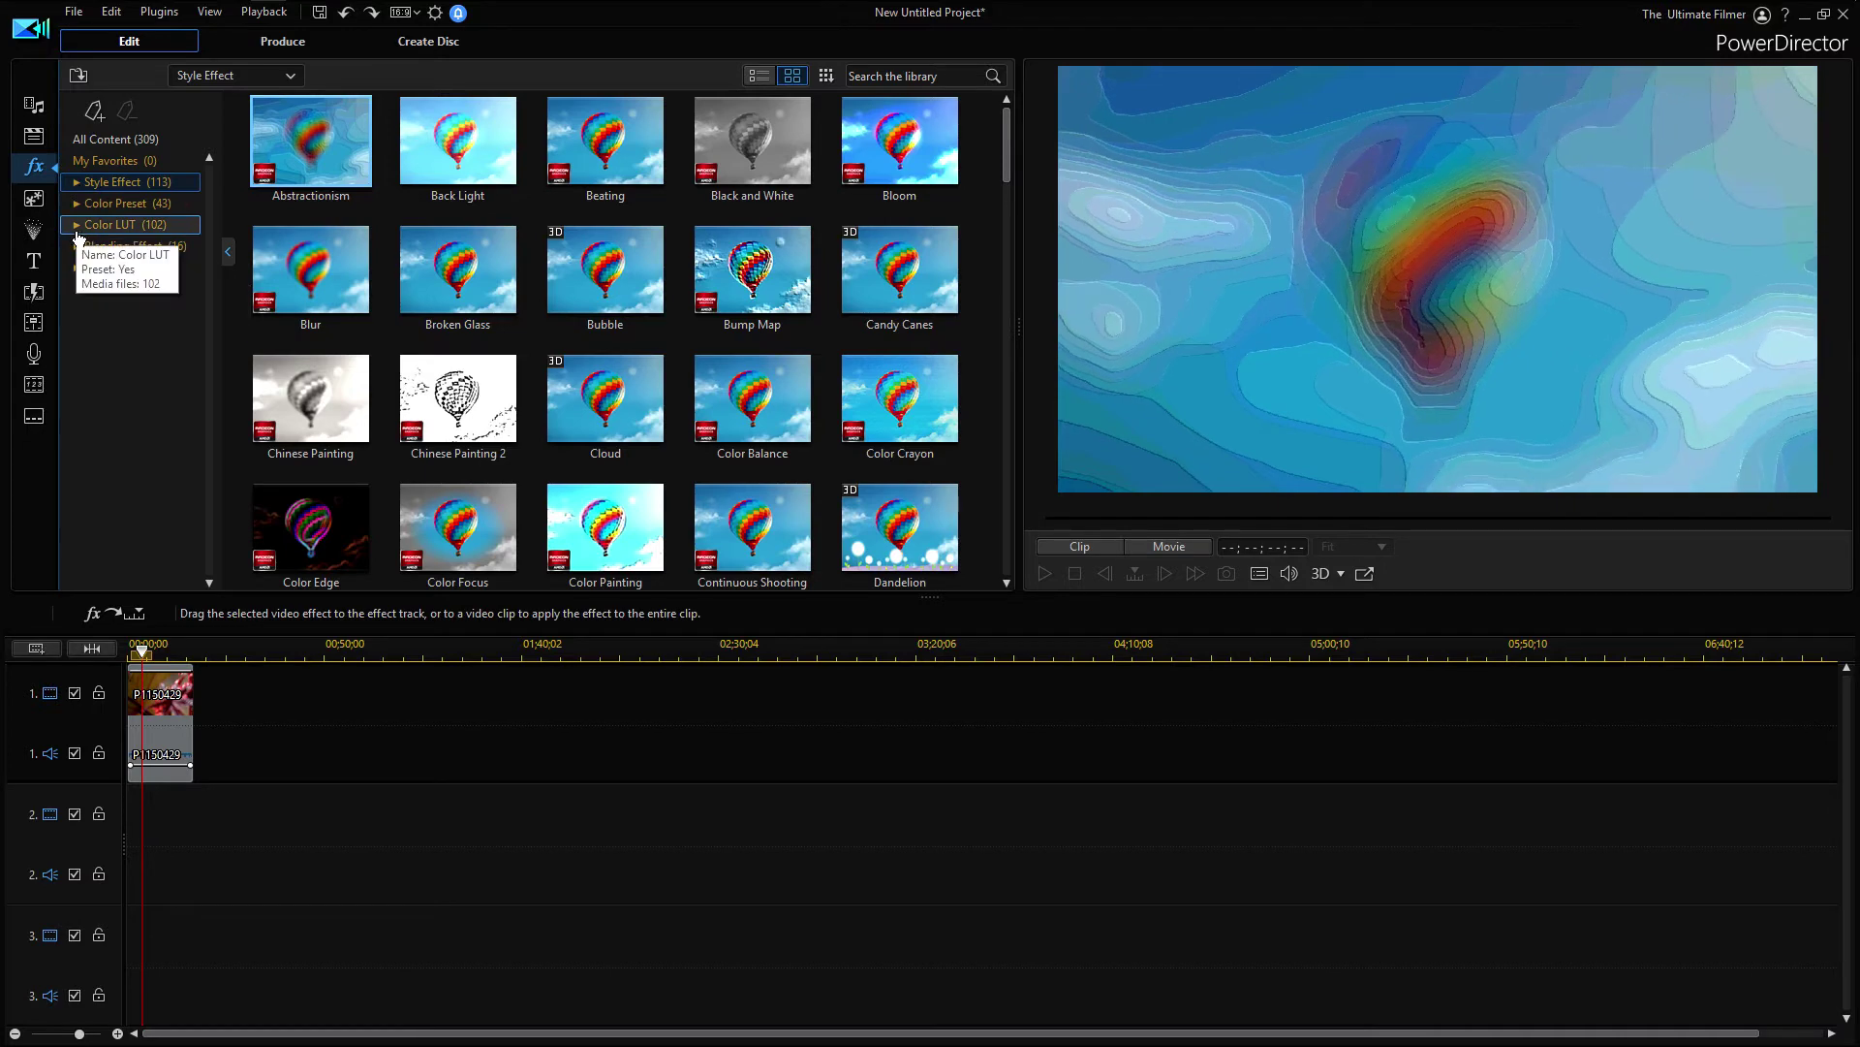
pyautogui.click(84, 226)
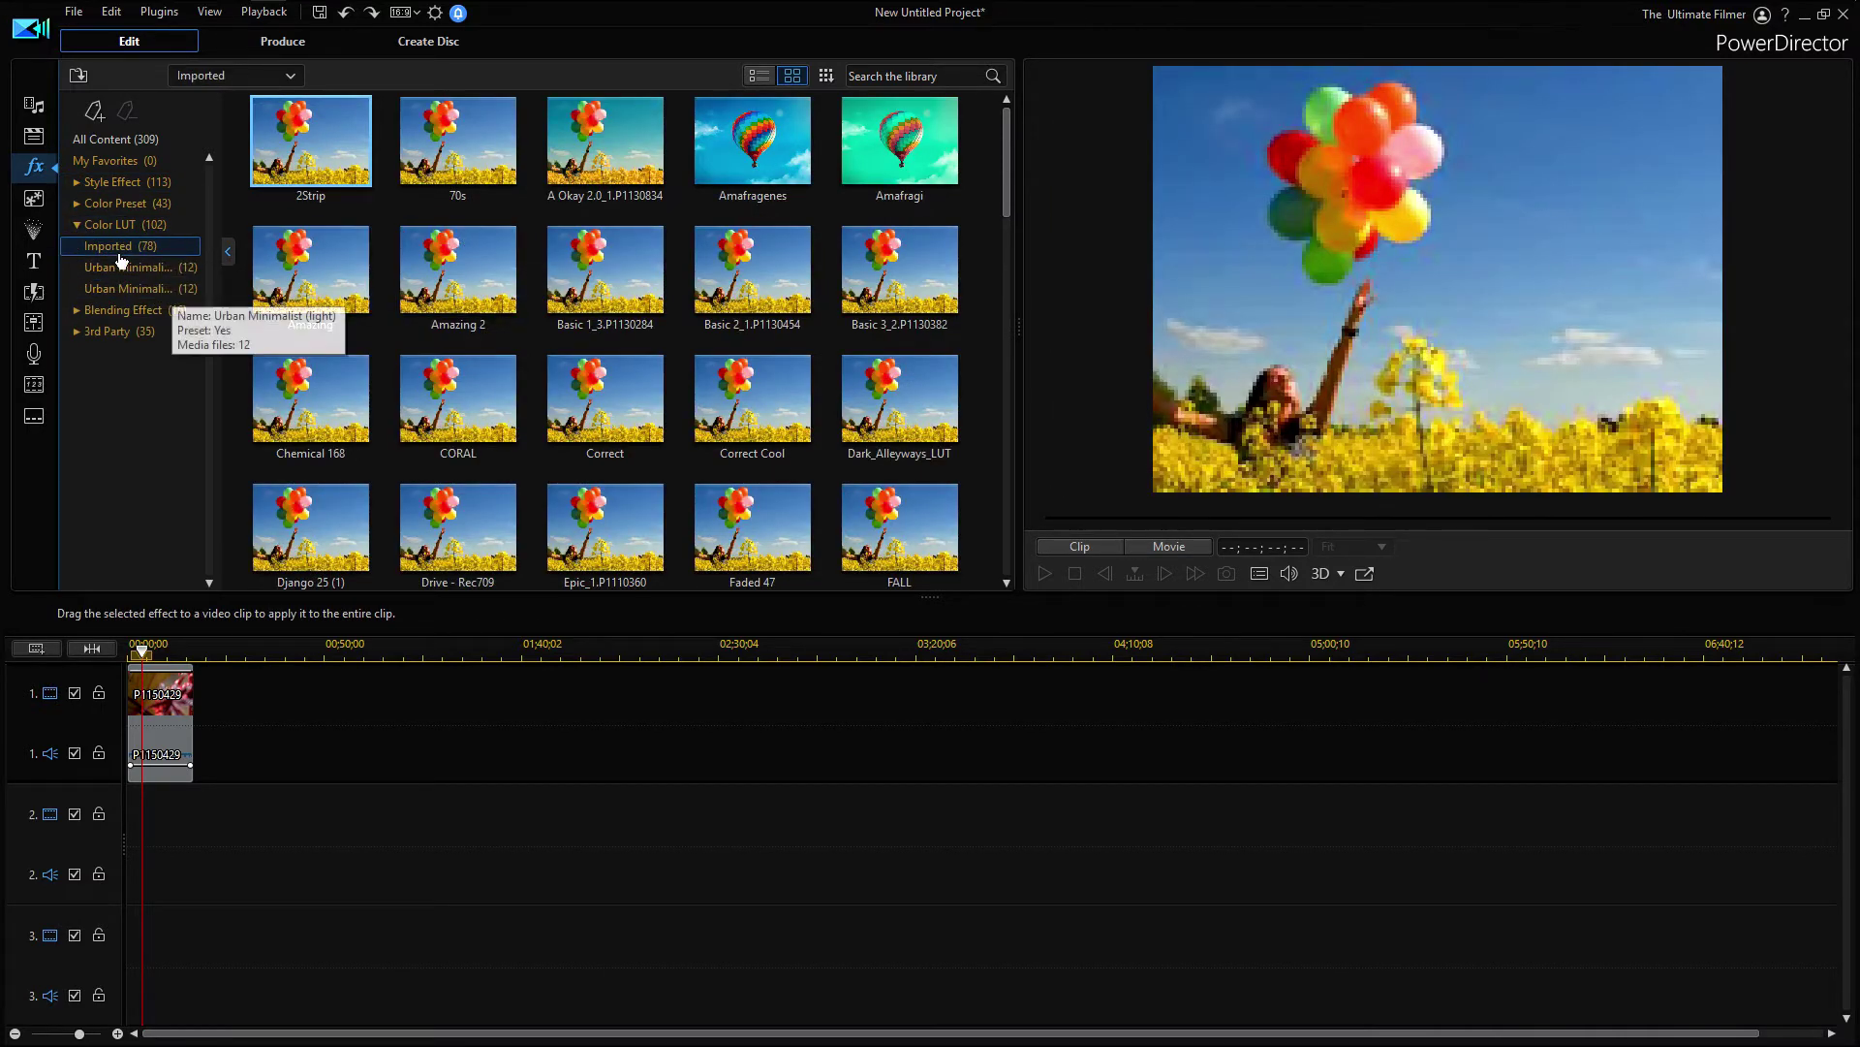
pyautogui.click(166, 289)
pyautogui.click(116, 247)
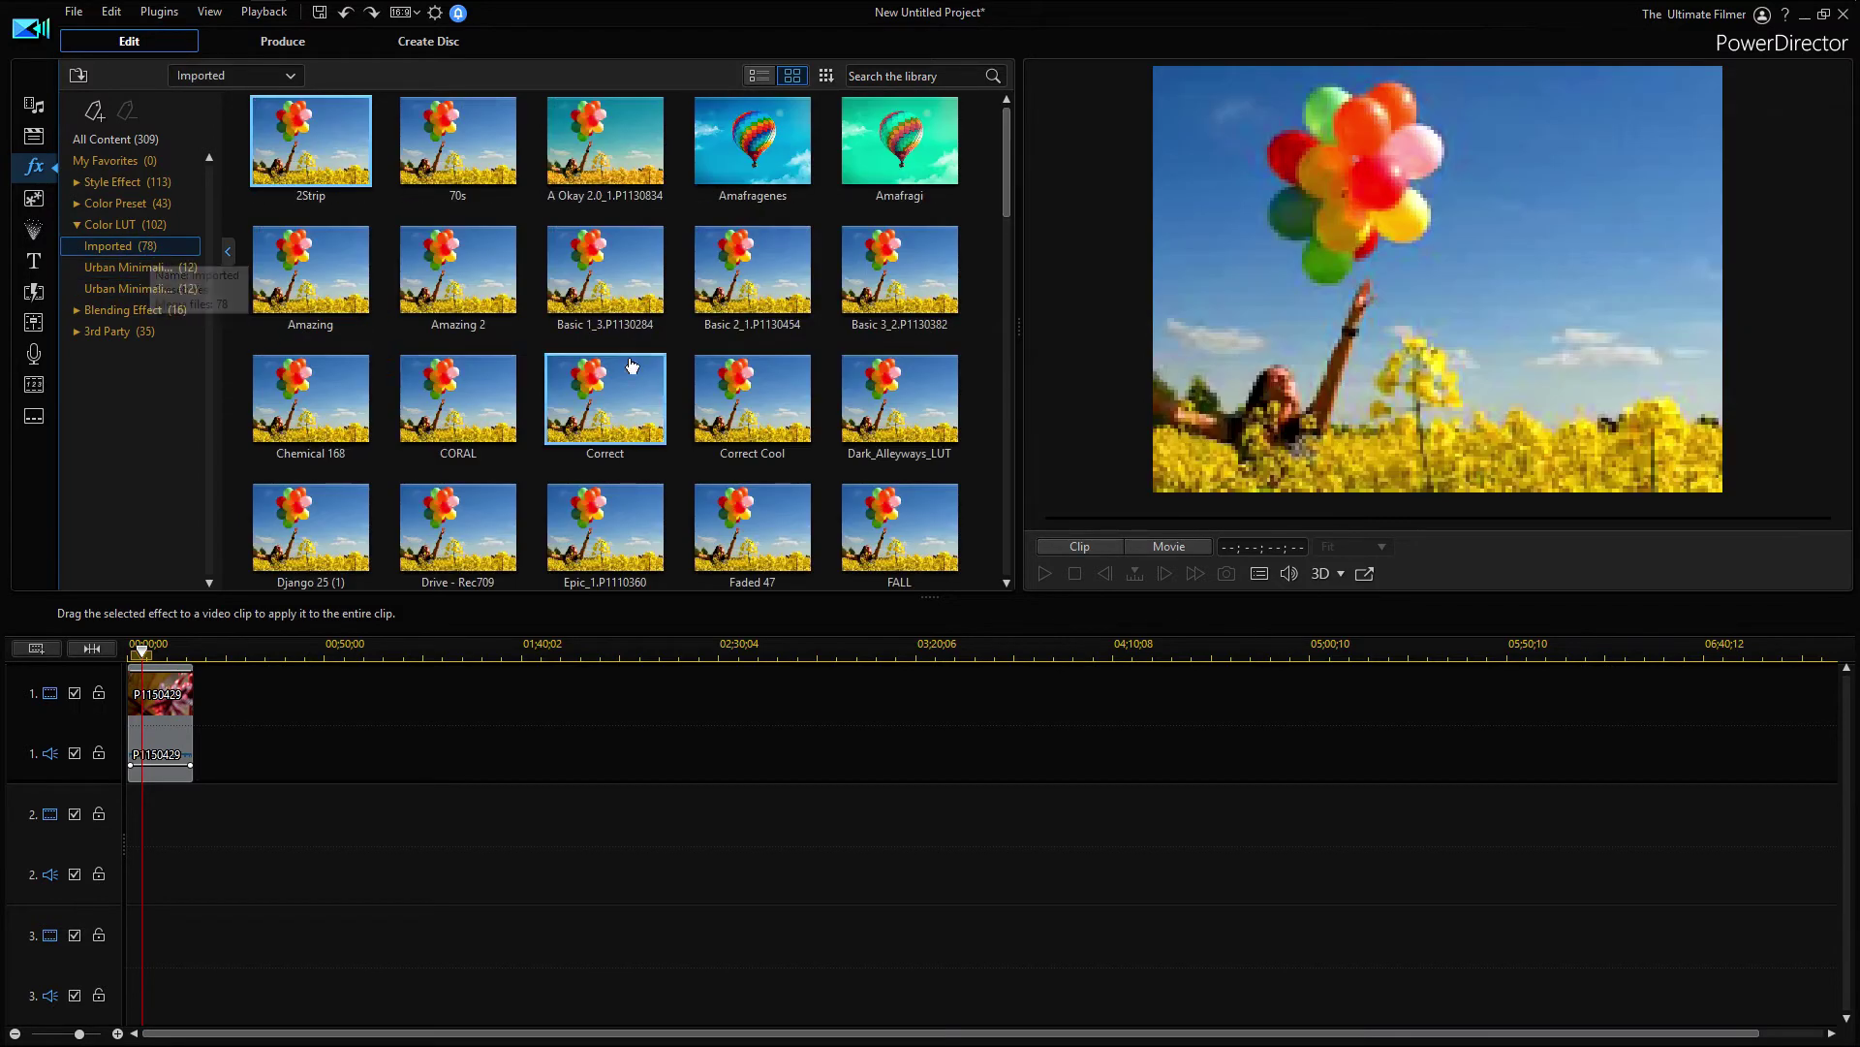
# Apply the Amafragenes and Amafragi LUTs to the clip, then remove Amafragi in the effect settings
pyautogui.moveTo(753, 157); pyautogui.dragTo(160, 722)
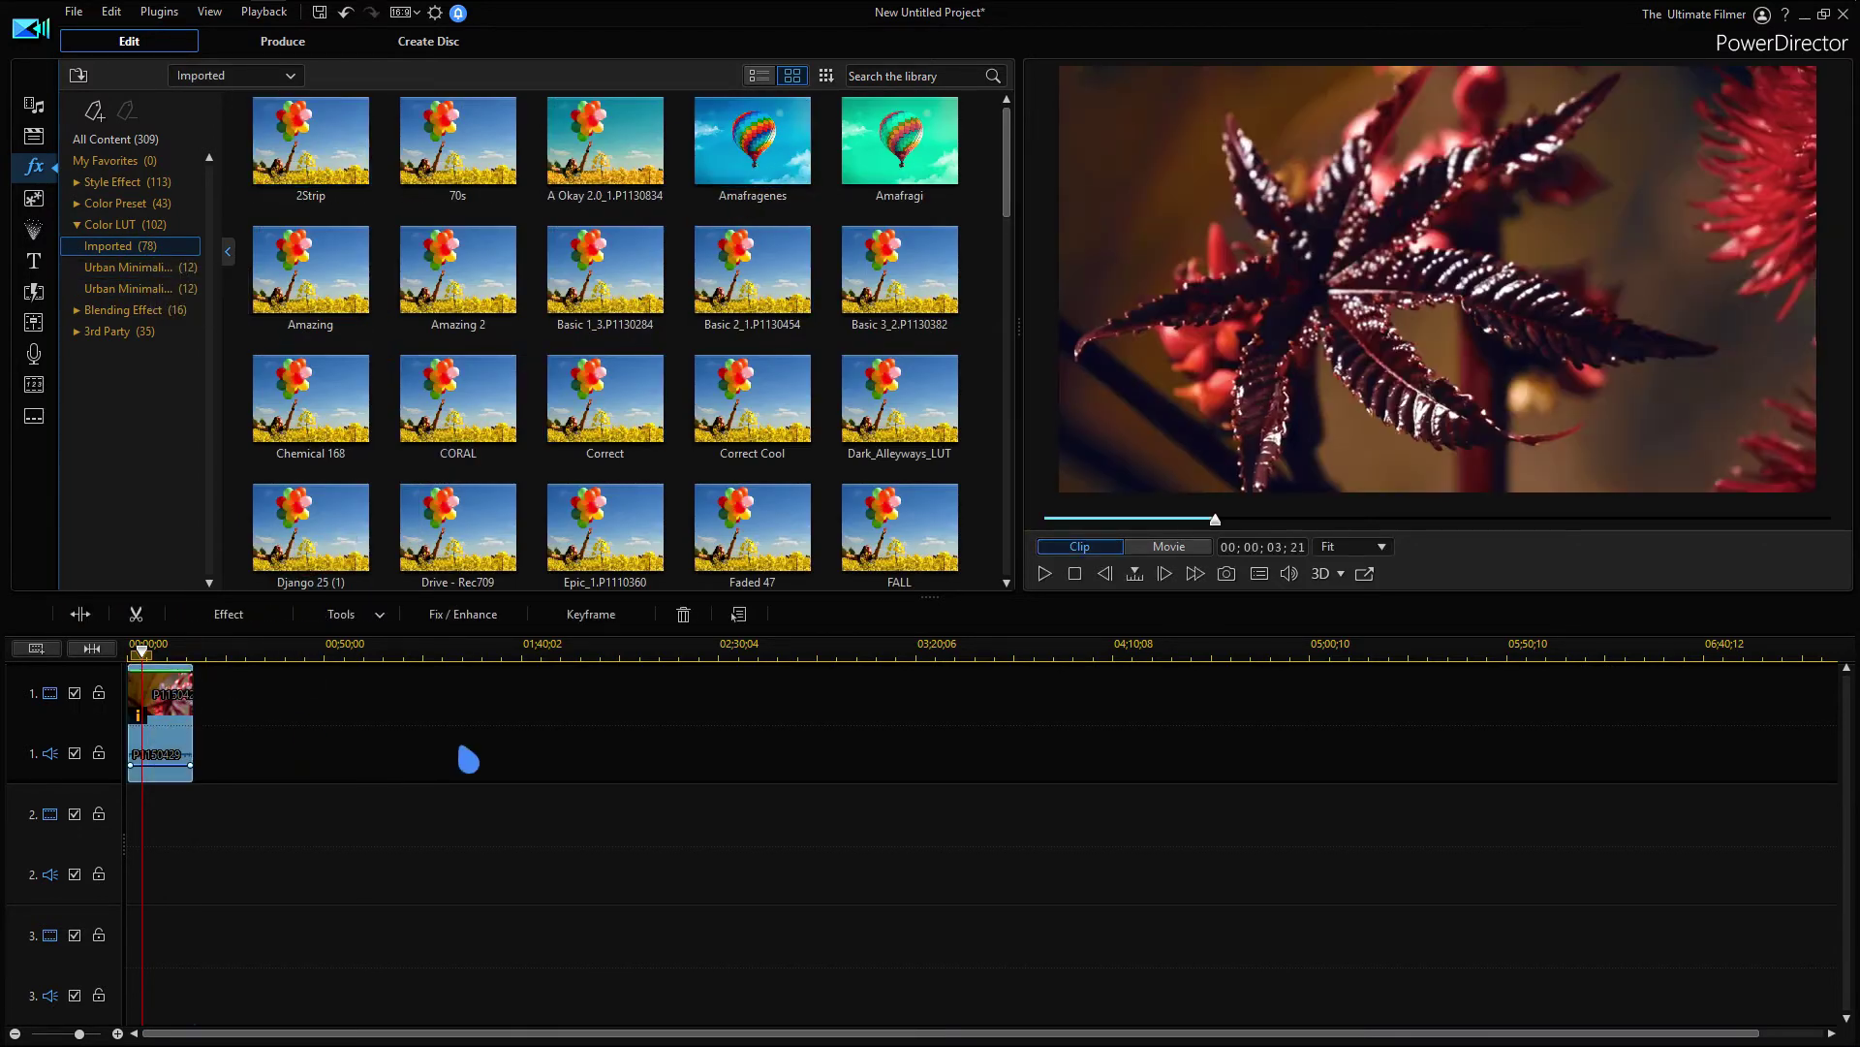
pyautogui.click(1206, 548)
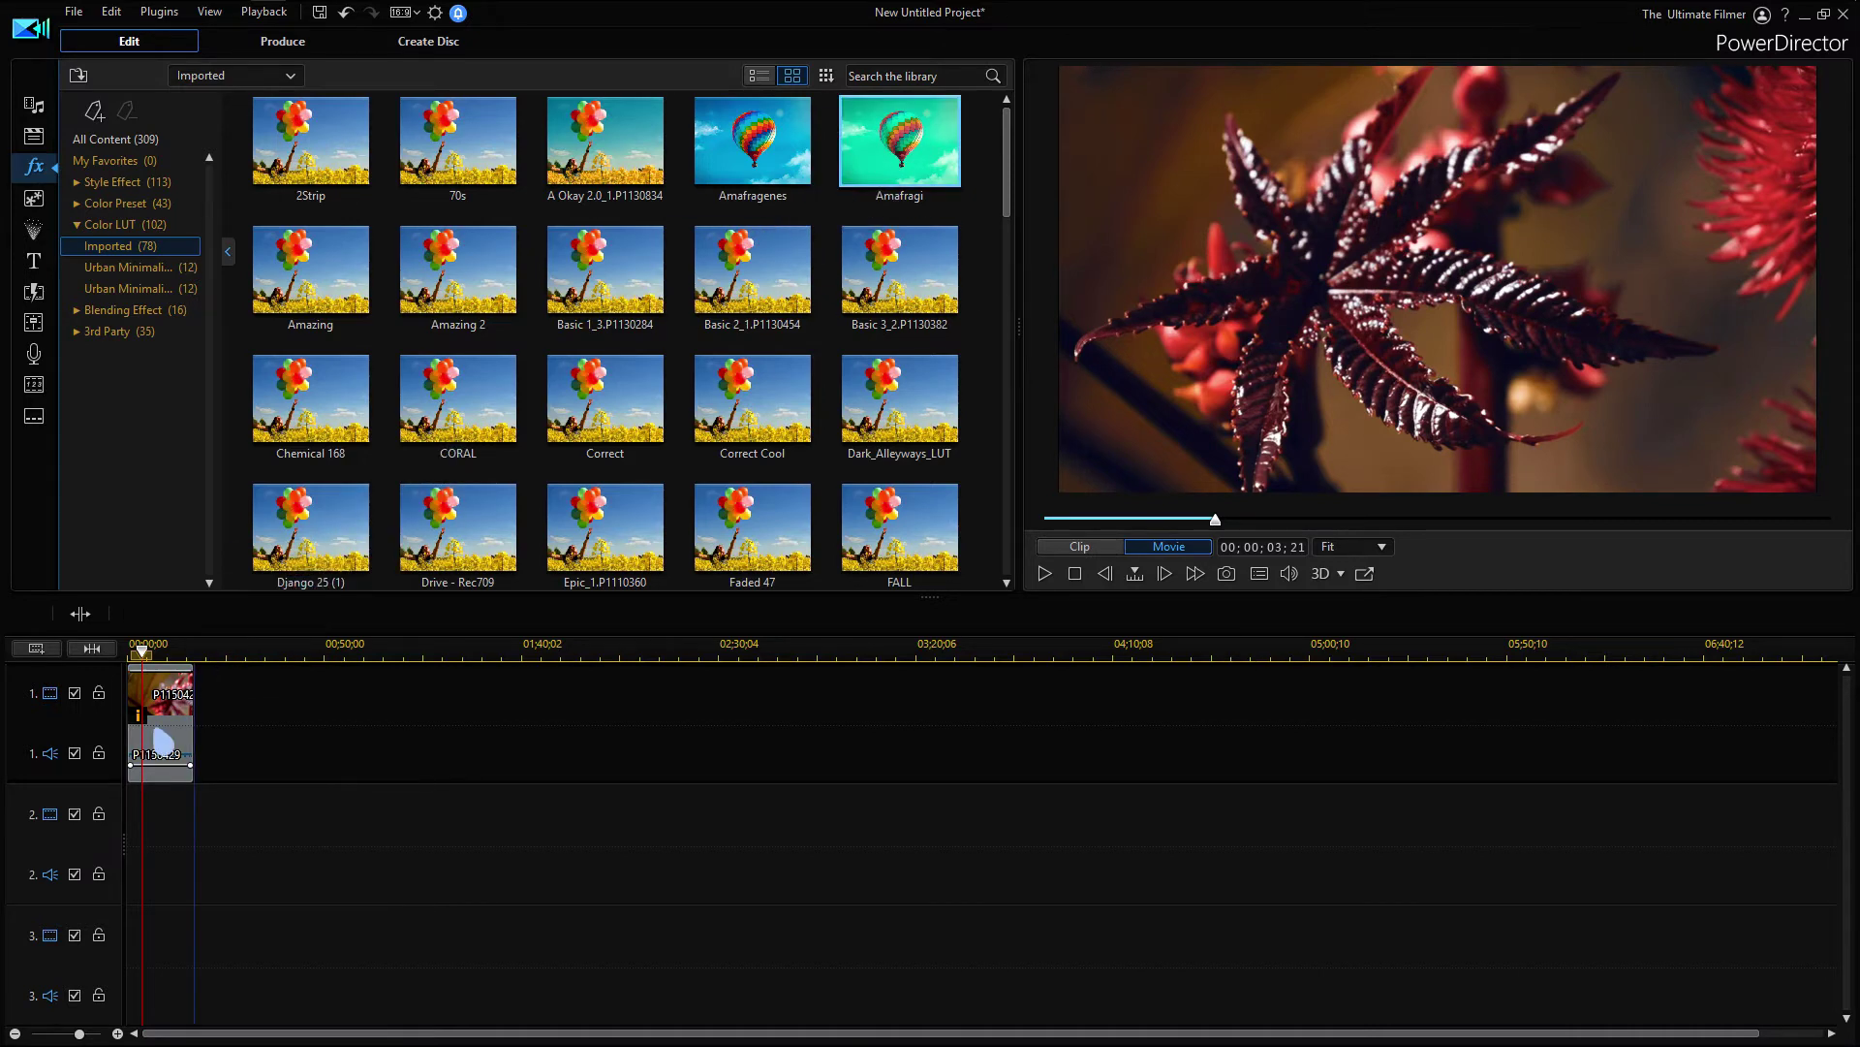
pyautogui.click(901, 167)
pyautogui.moveTo(904, 165); pyautogui.dragTo(169, 698)
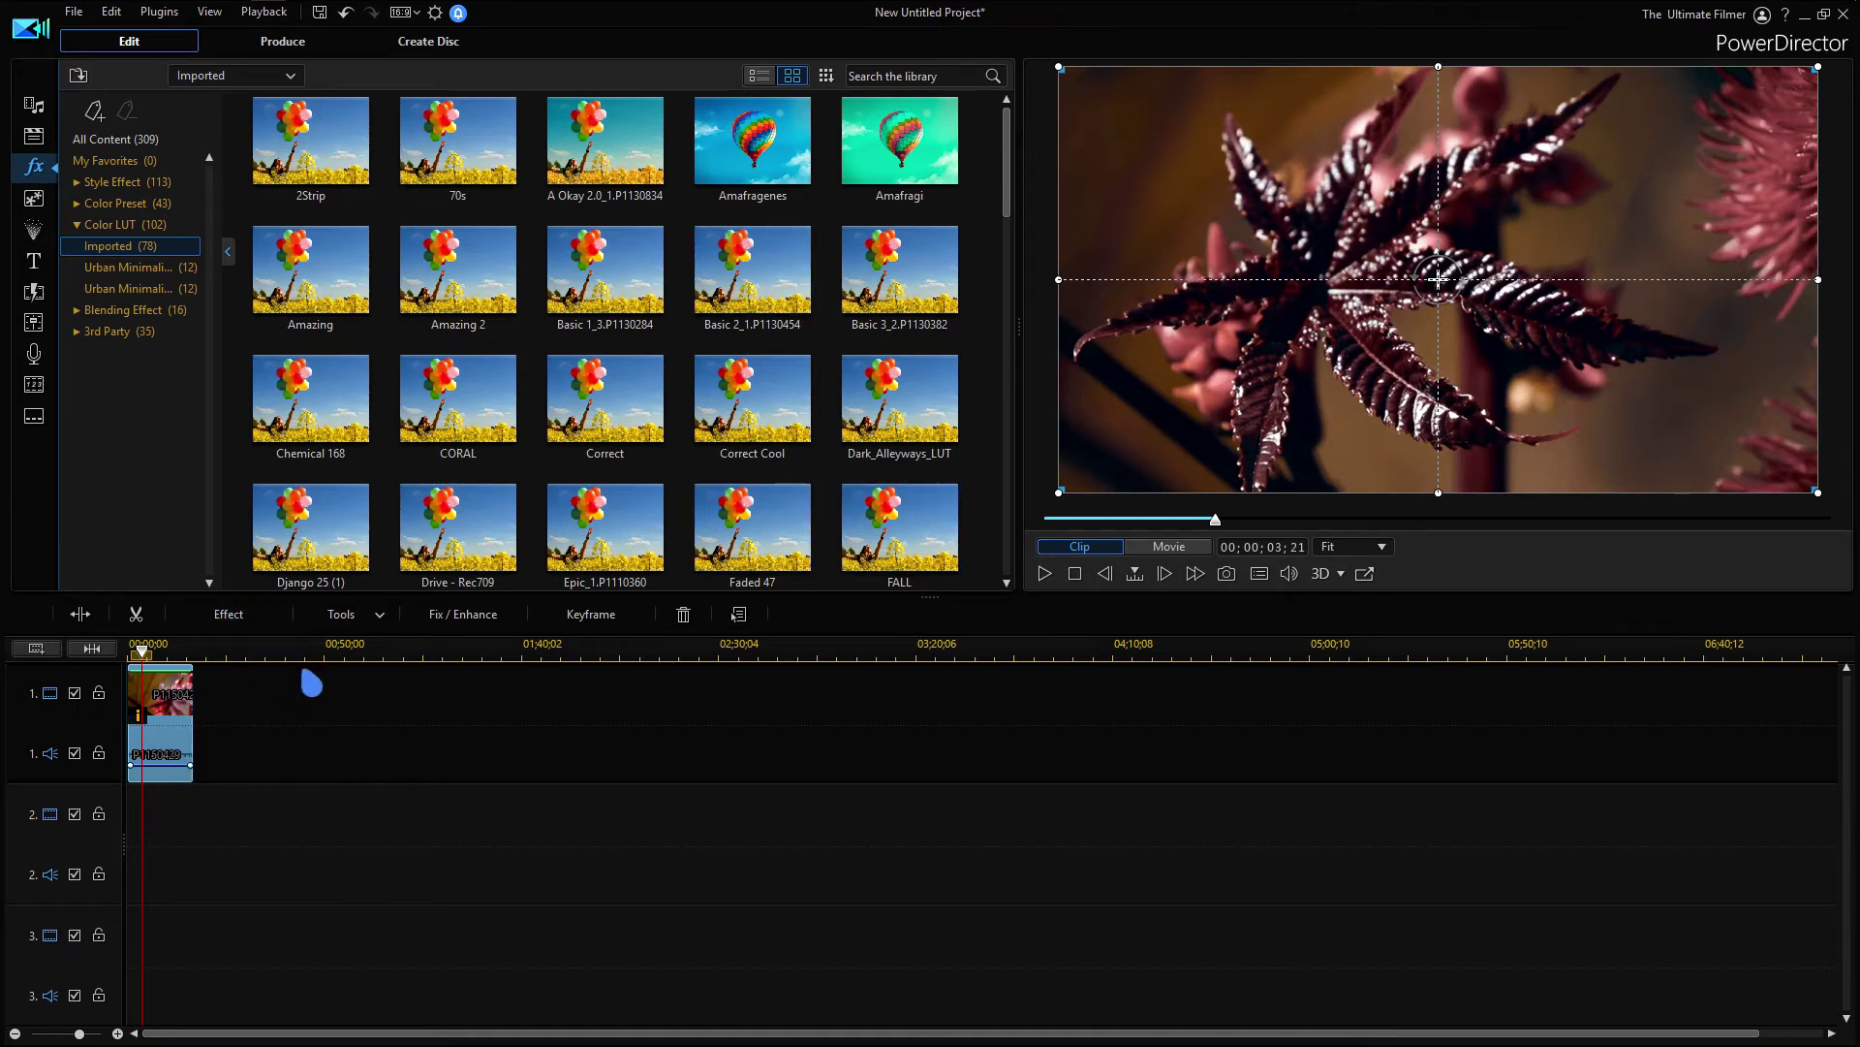
pyautogui.click(229, 614)
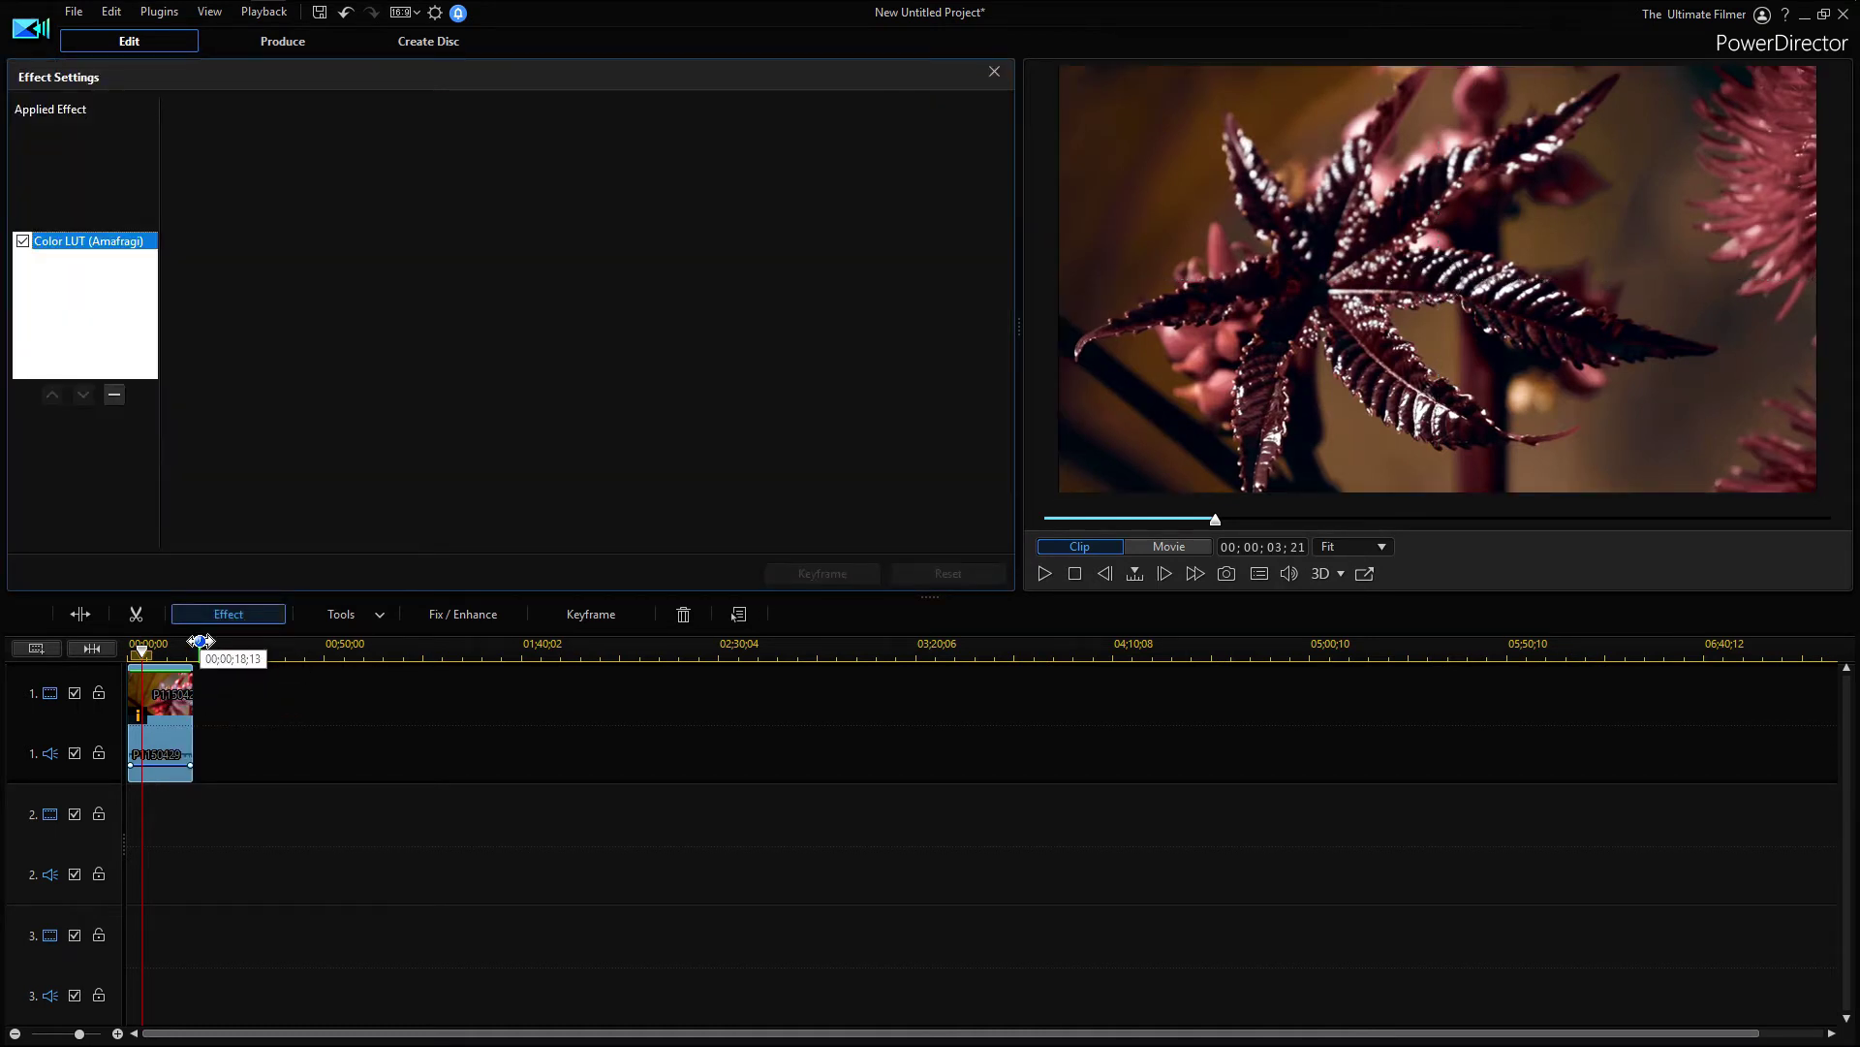
pyautogui.click(114, 394)
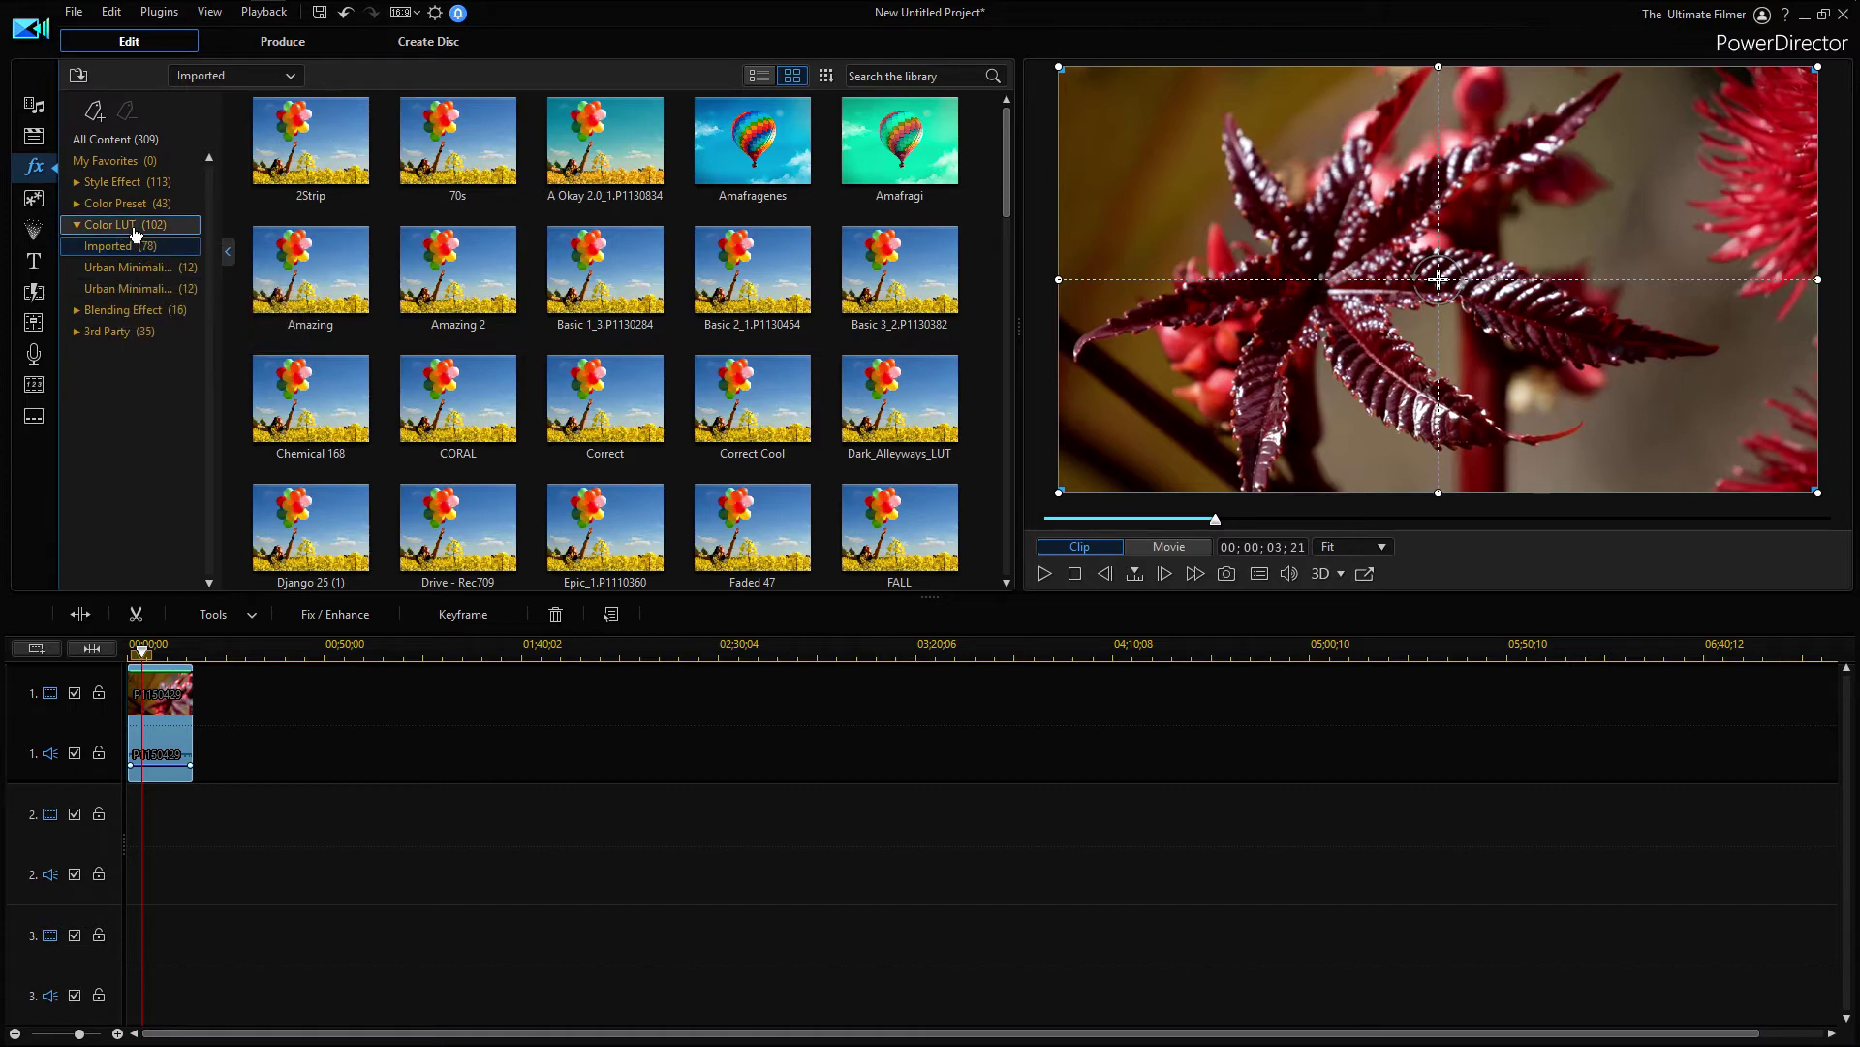
# Place Motion Graphics 014 at the start of track 2, play it back, and select it
pyautogui.press('F3')
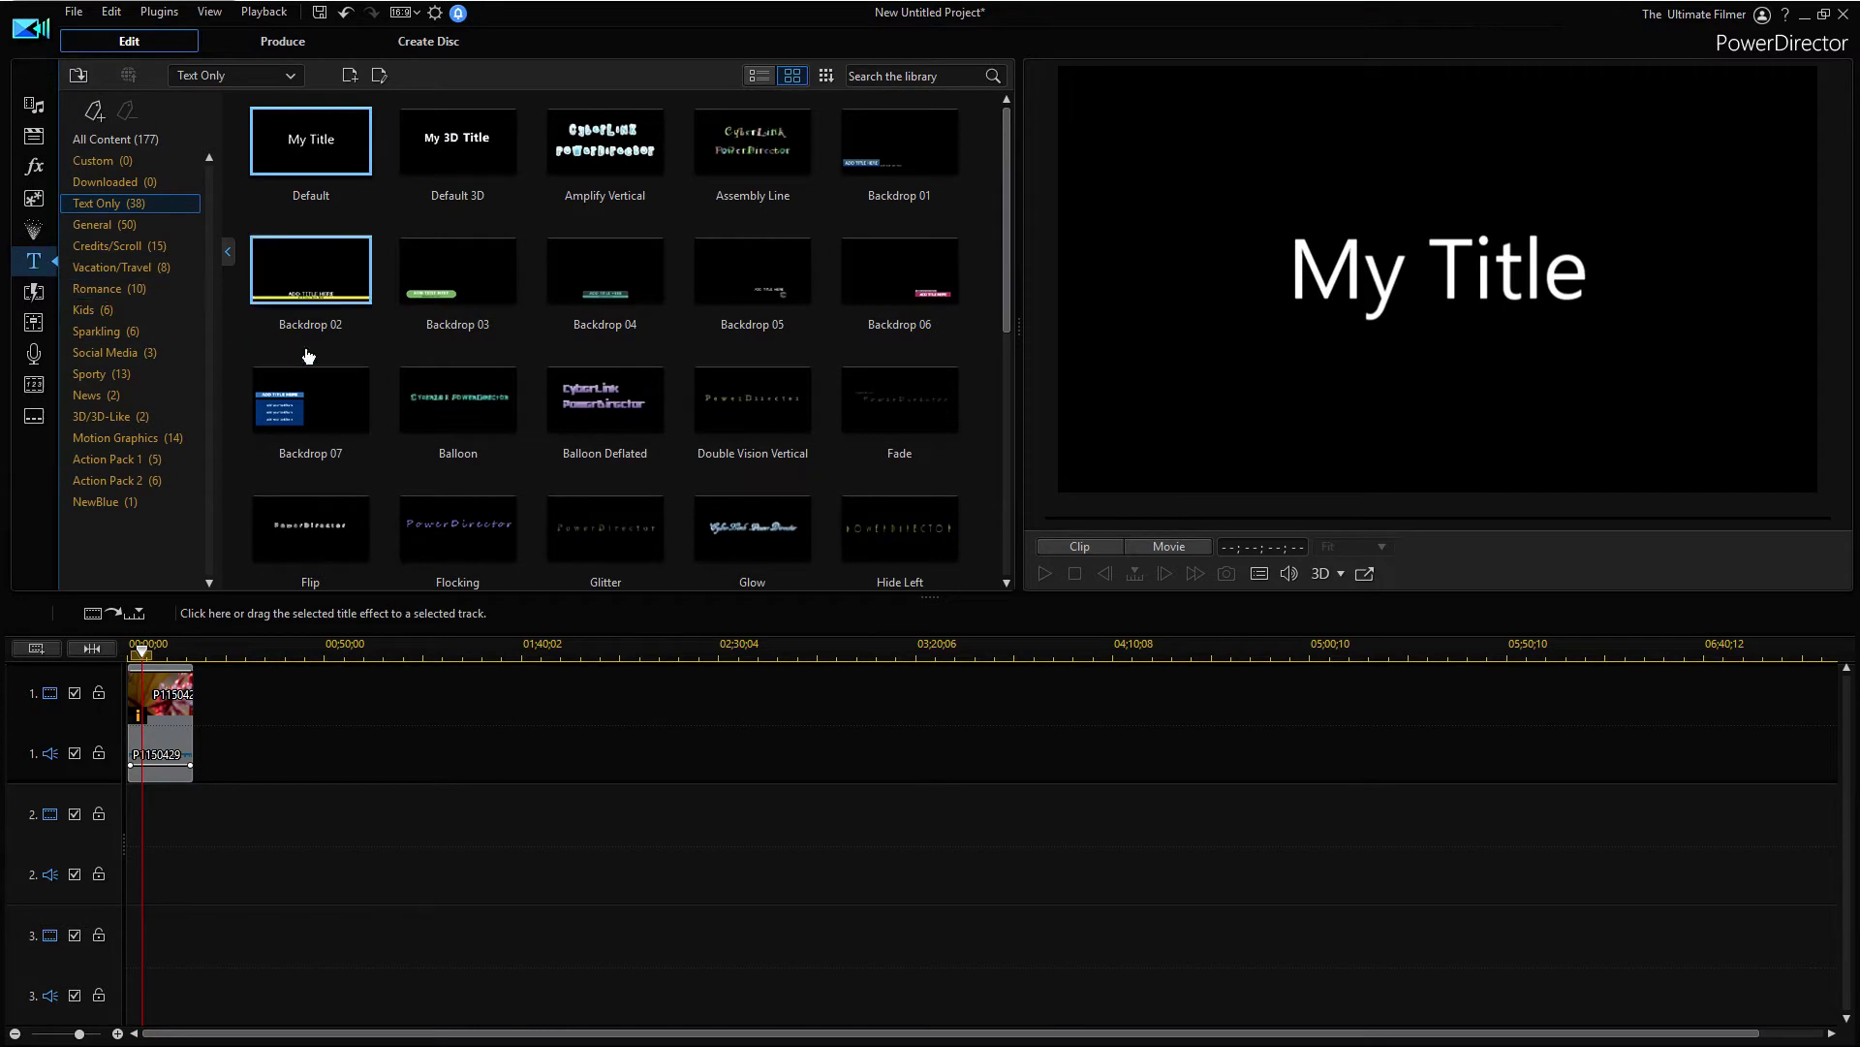
pyautogui.click(146, 437)
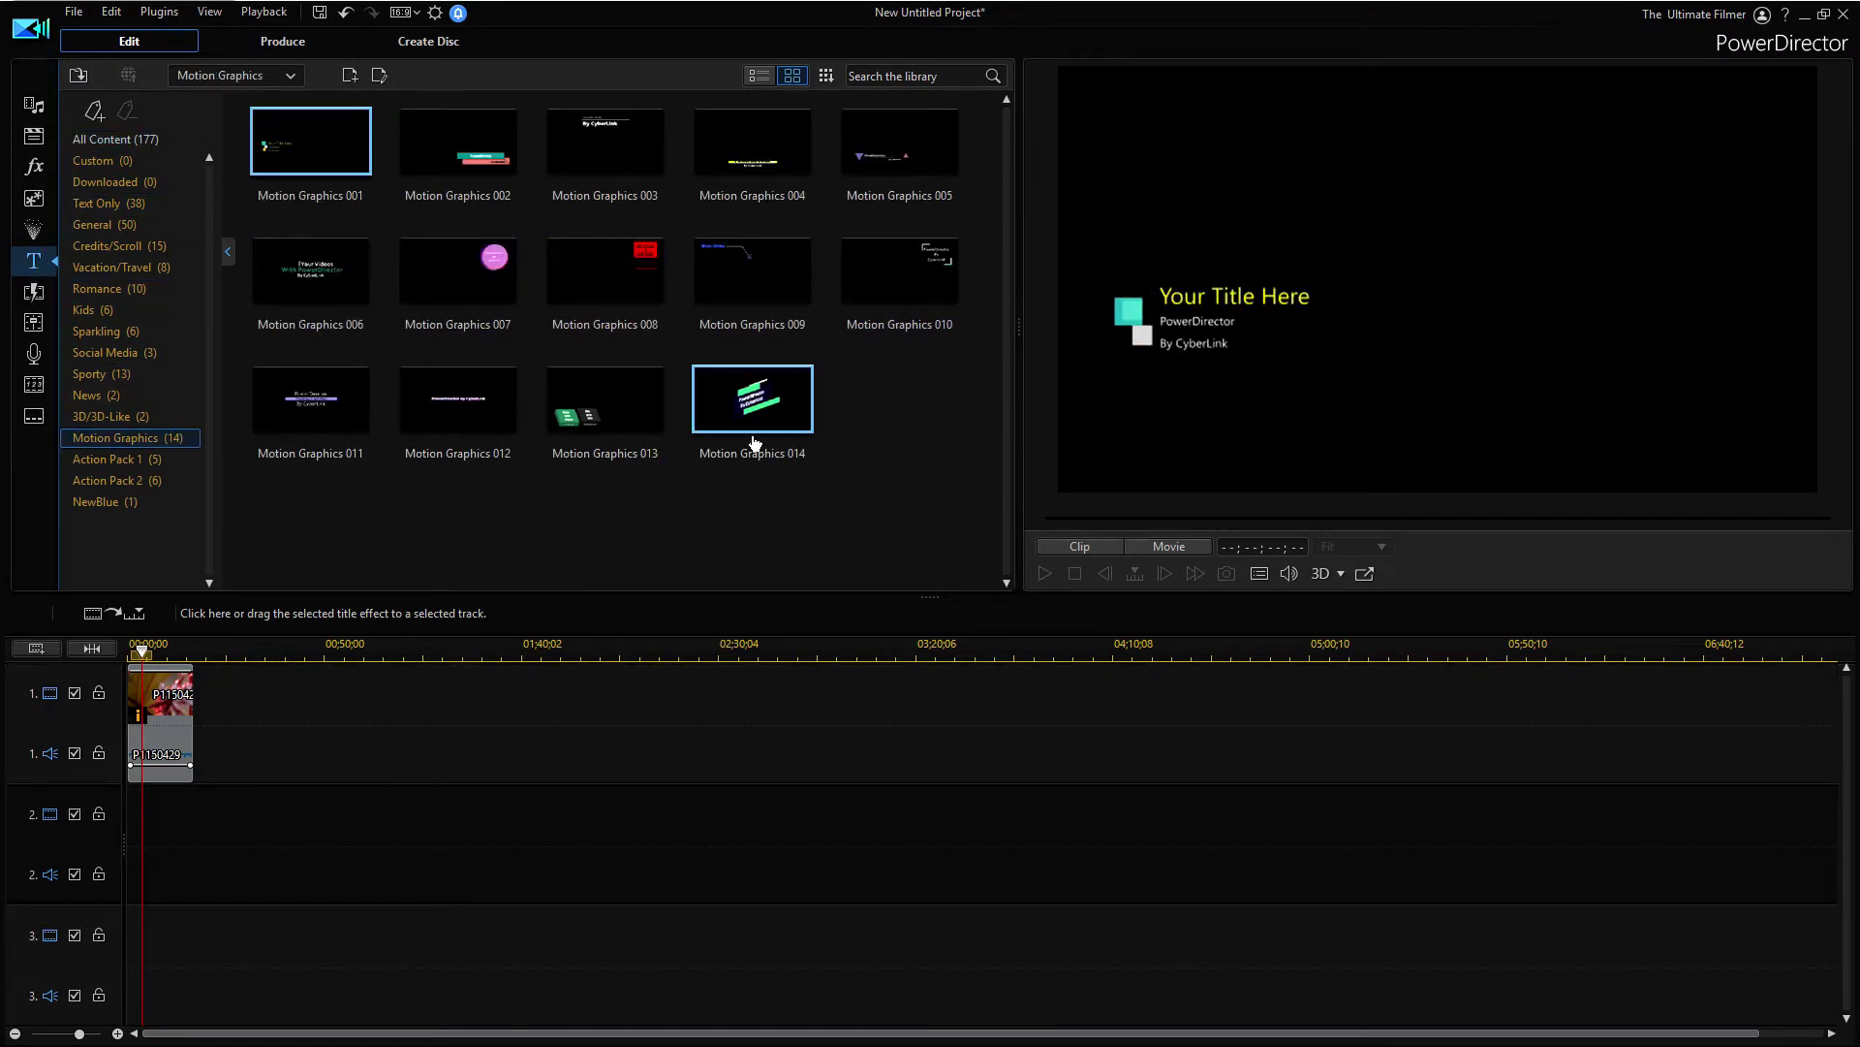
pyautogui.moveTo(755, 443); pyautogui.dragTo(132, 813)
pyautogui.click(1045, 573)
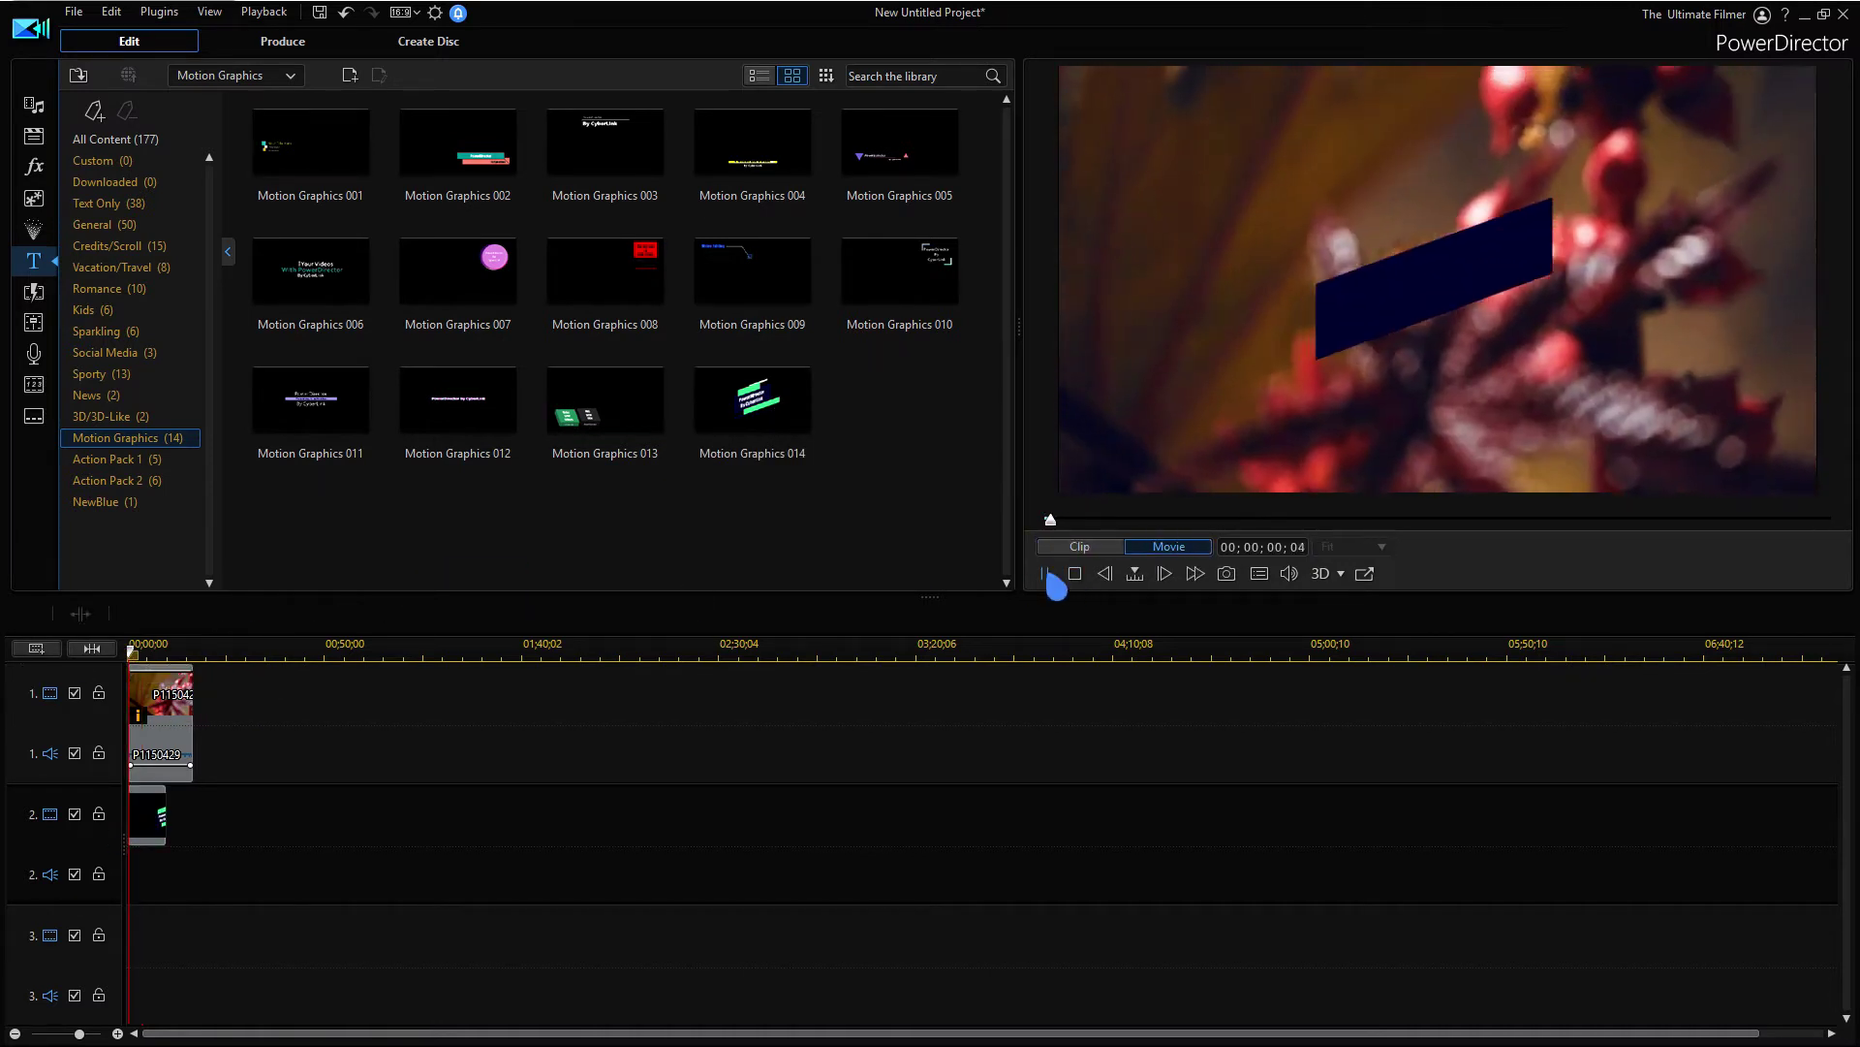
pyautogui.click(1073, 579)
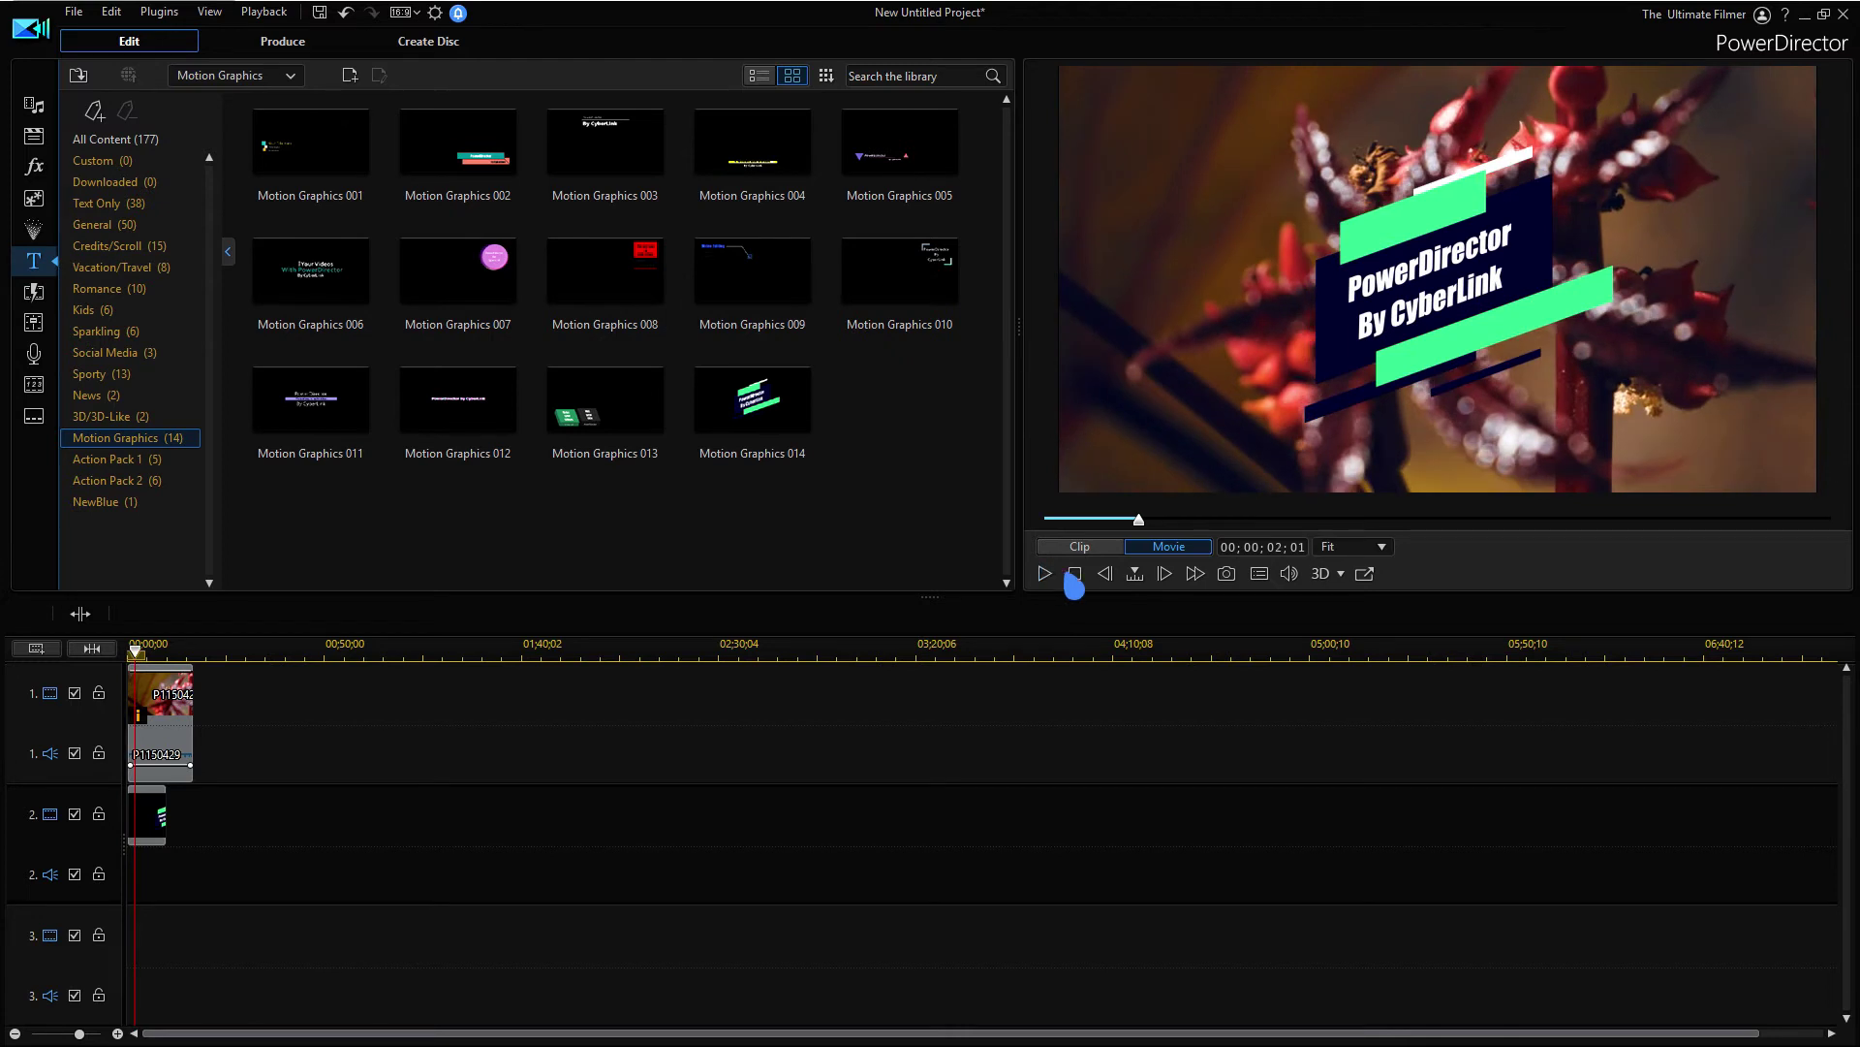
pyautogui.click(145, 814)
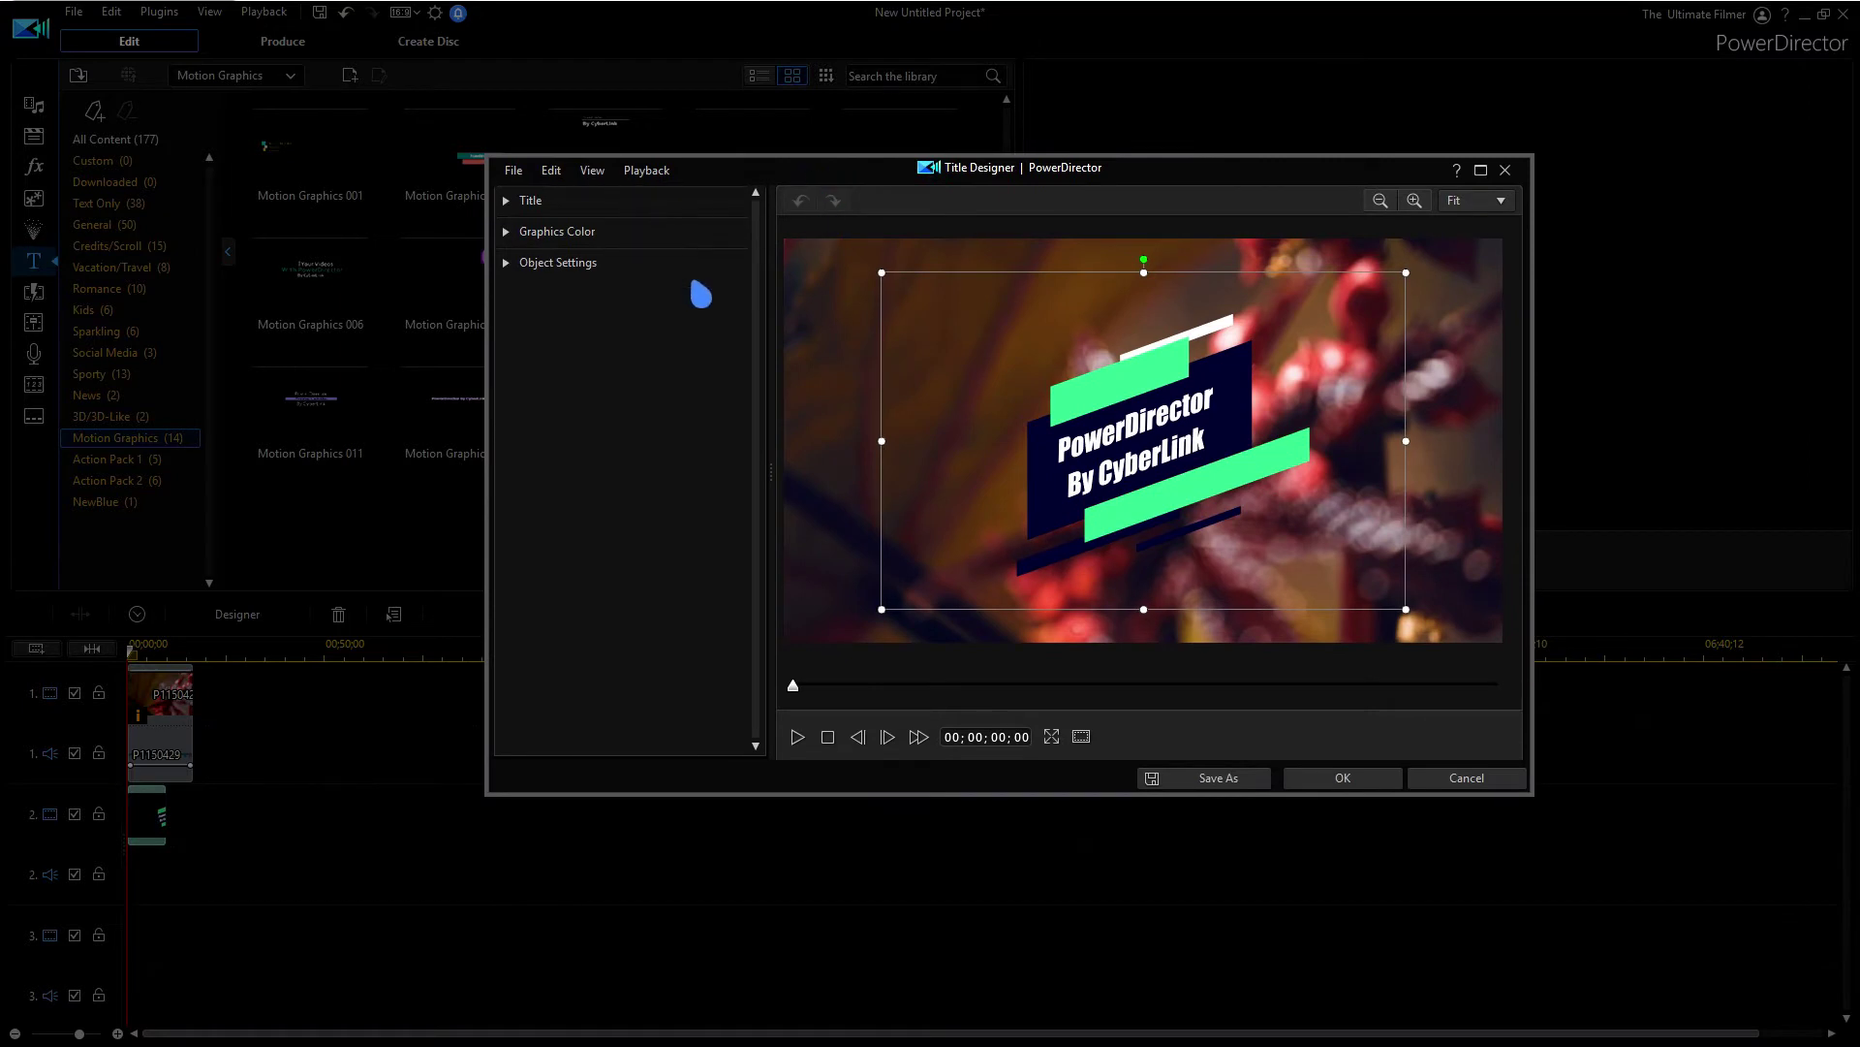
# Replace the By CyberLink title line with '19' in Leelawadee UI Semilight
pyautogui.click(531, 201)
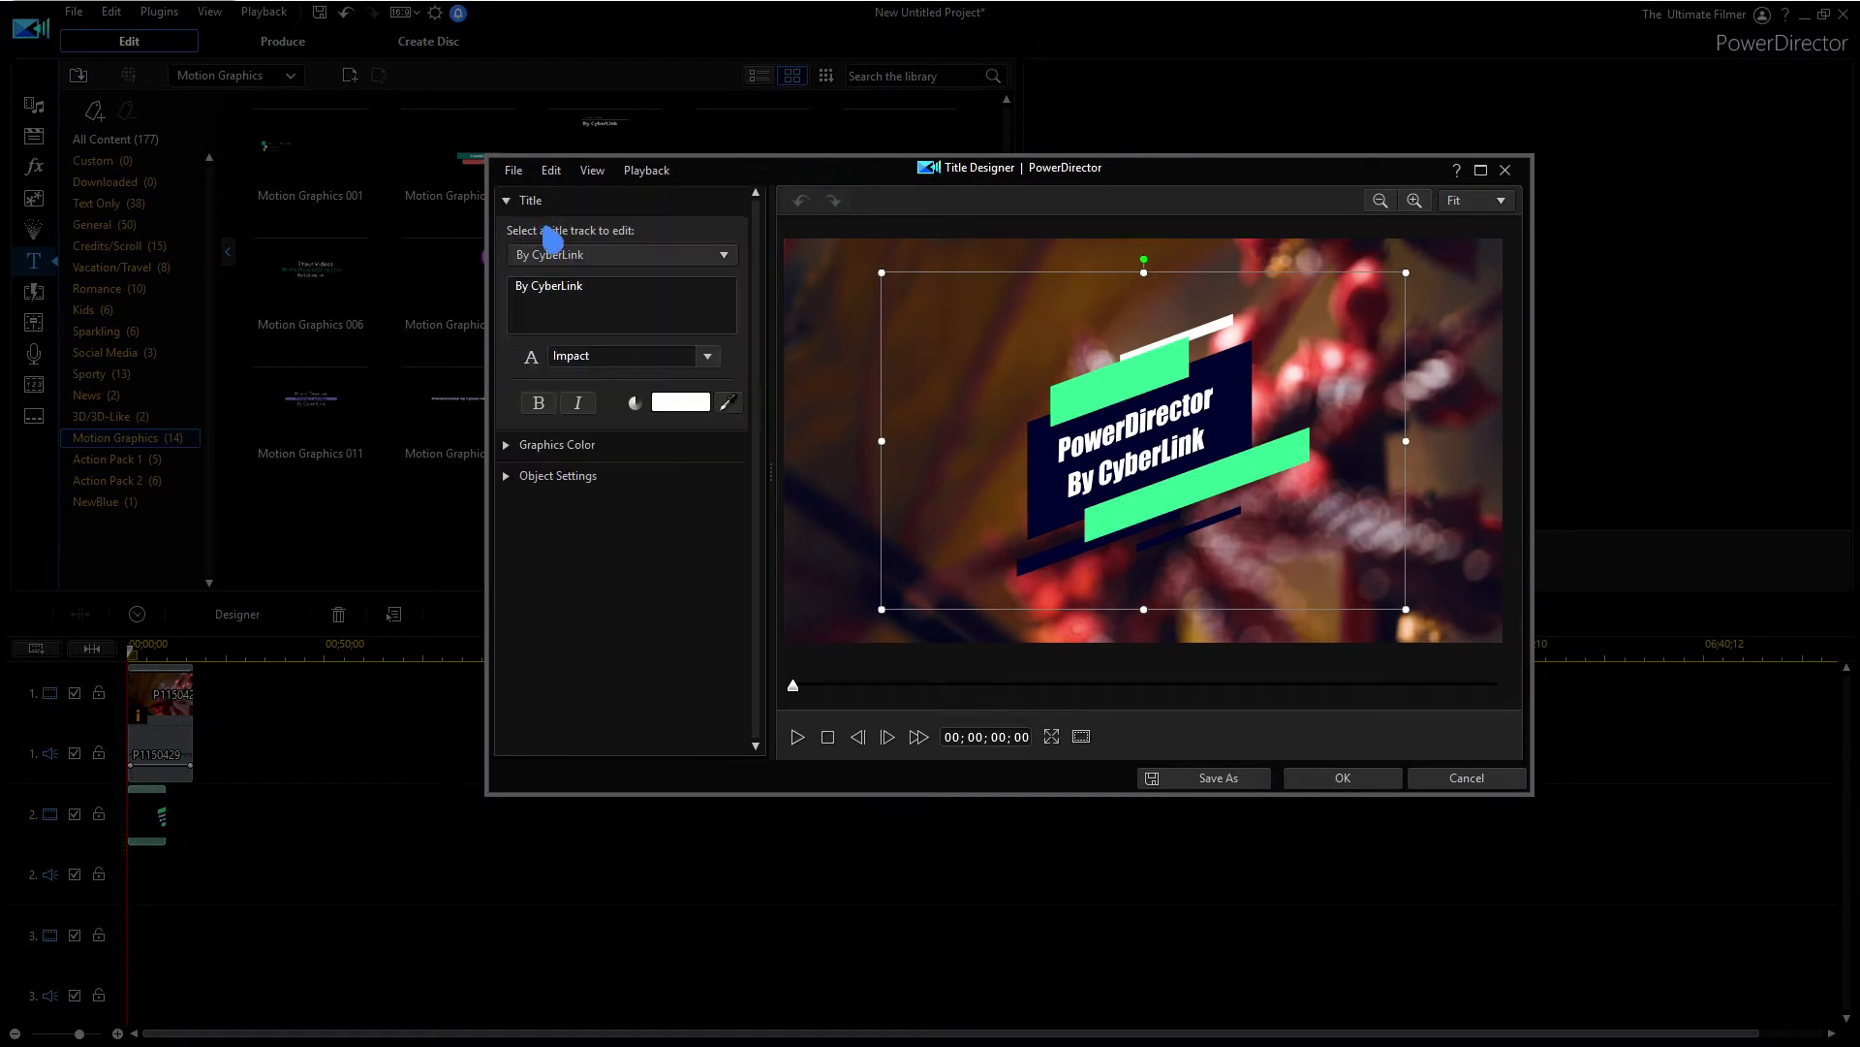
pyautogui.click(620, 254)
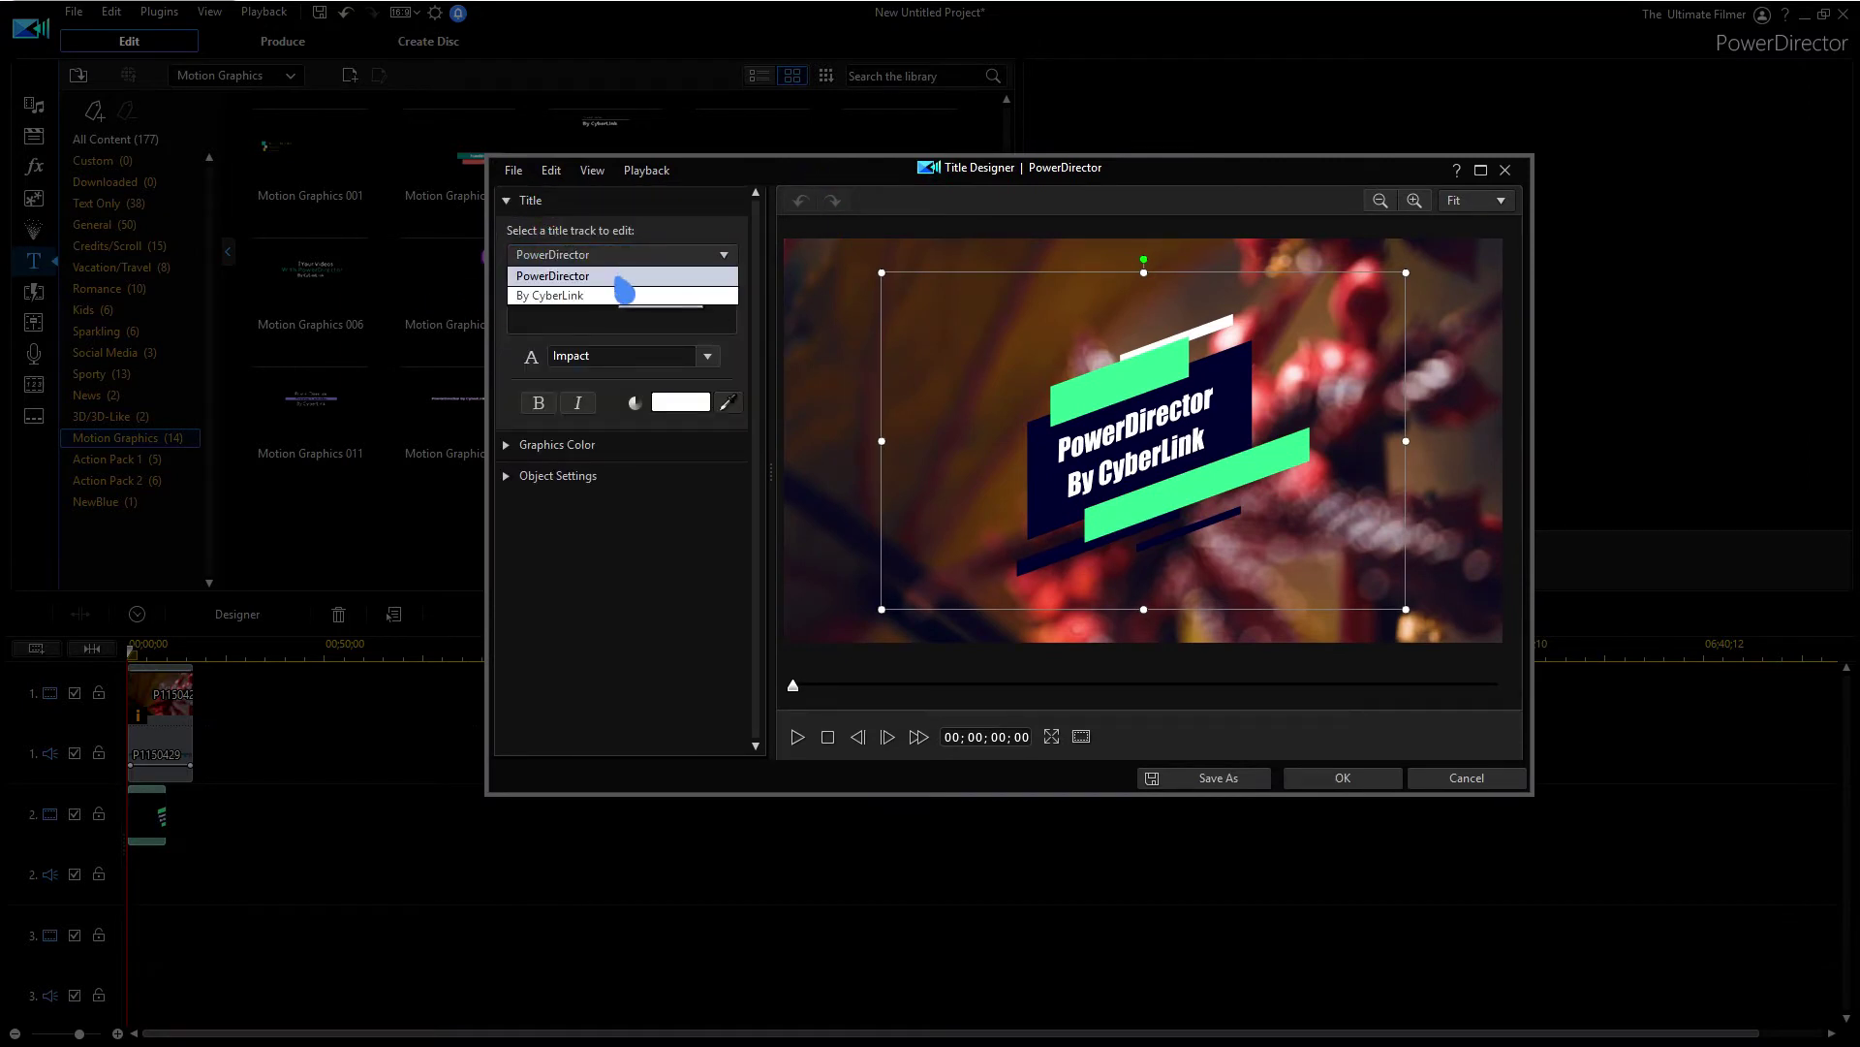
pyautogui.click(631, 292)
pyautogui.click(631, 256)
pyautogui.click(632, 293)
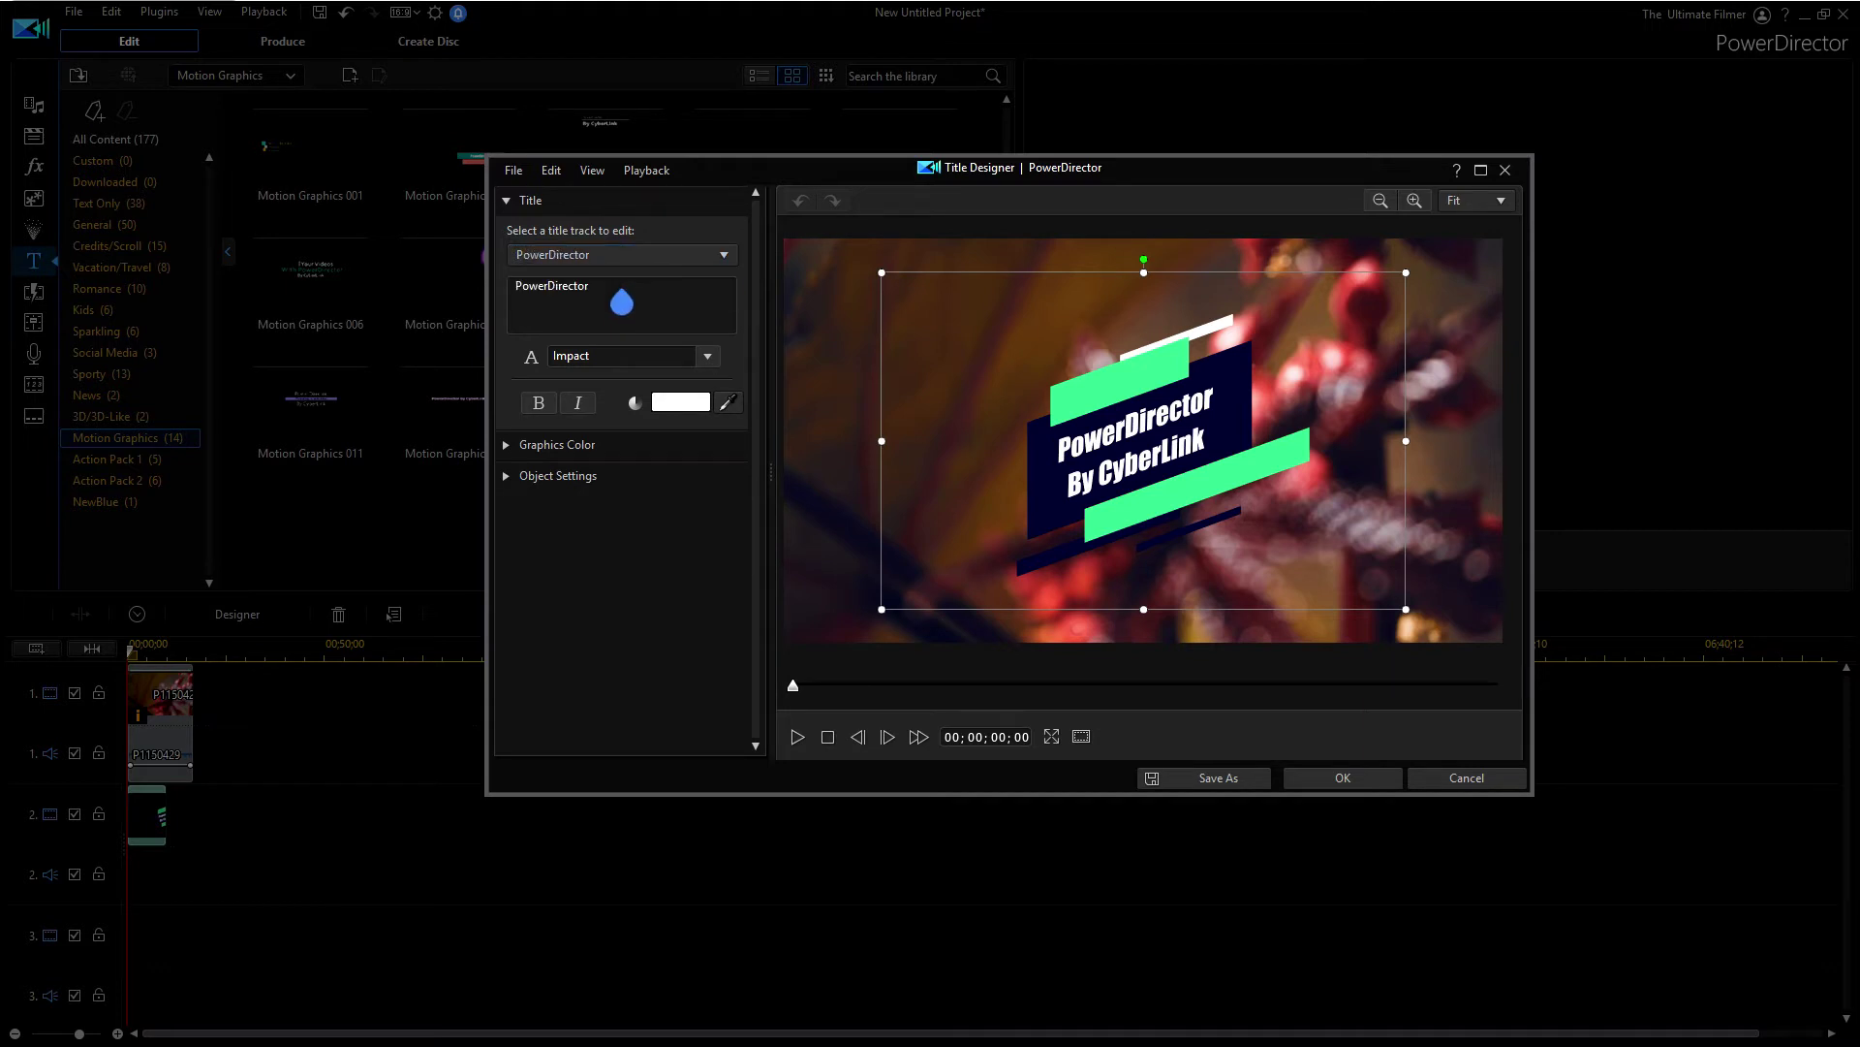
pyautogui.write('19')
pyautogui.click(707, 359)
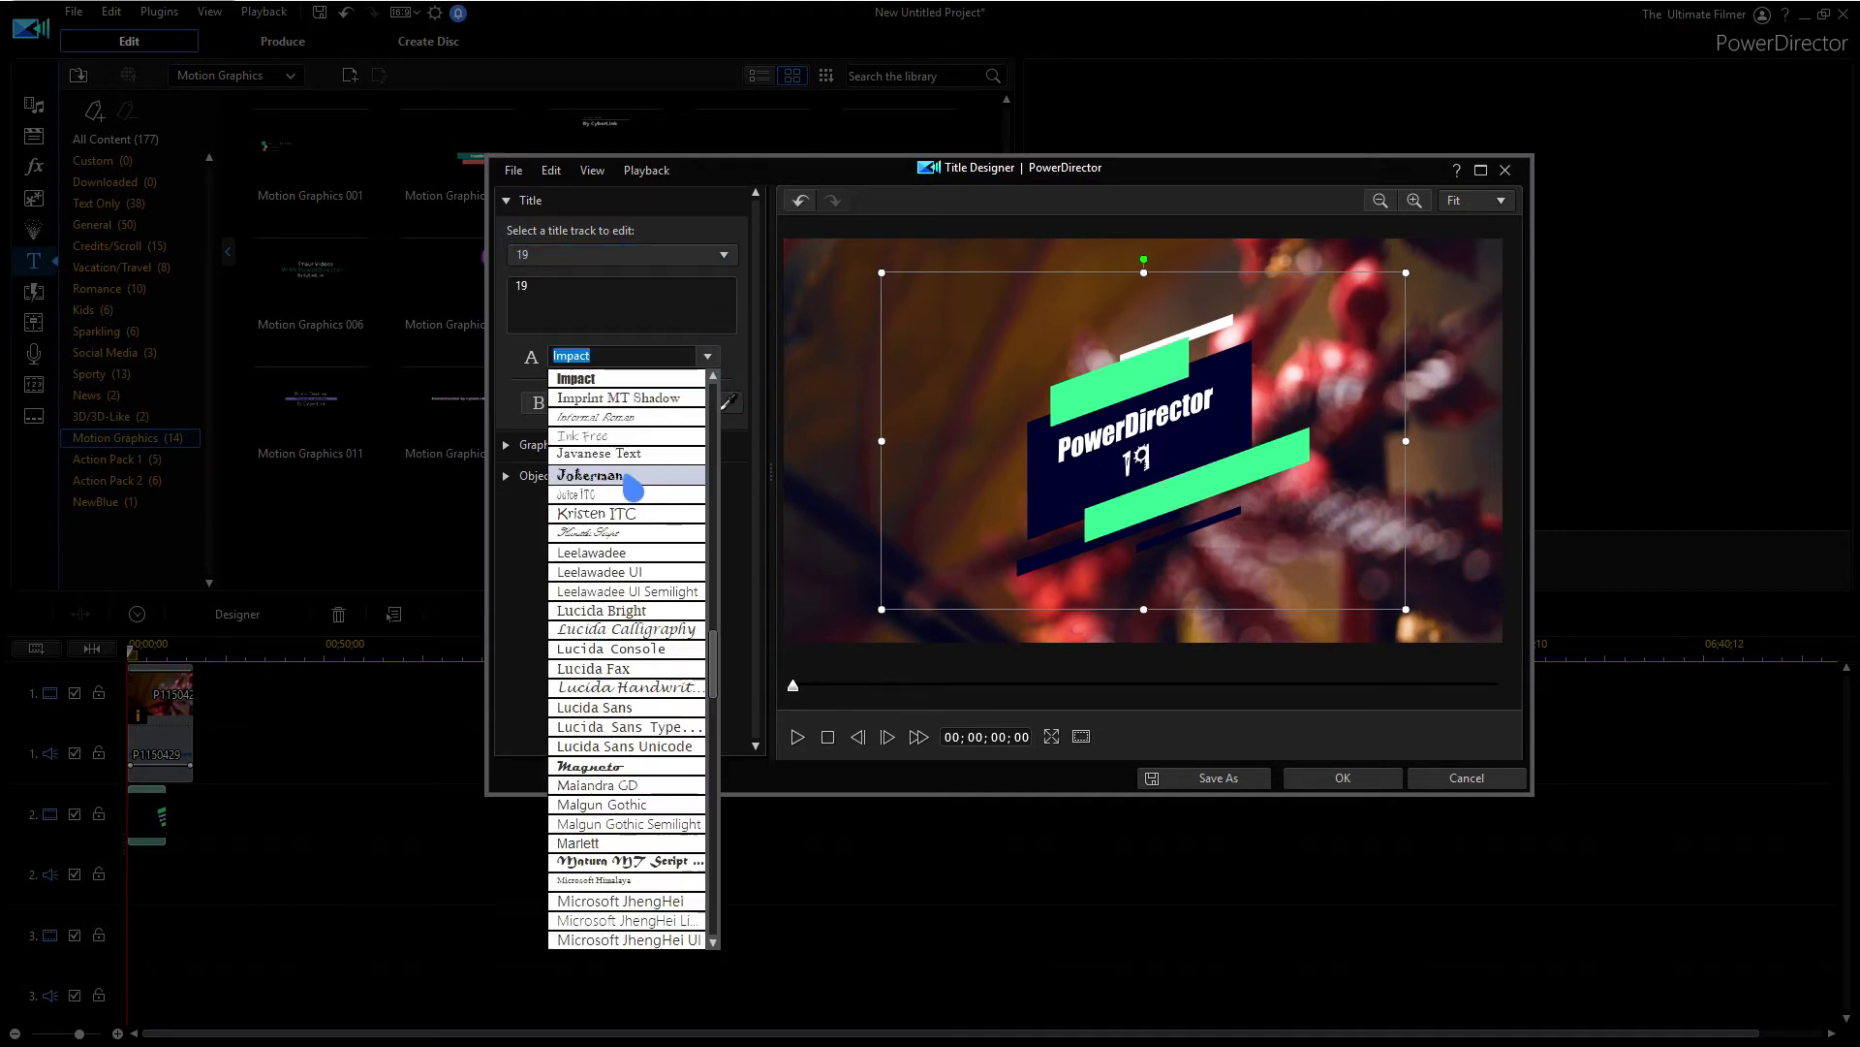
pyautogui.click(630, 593)
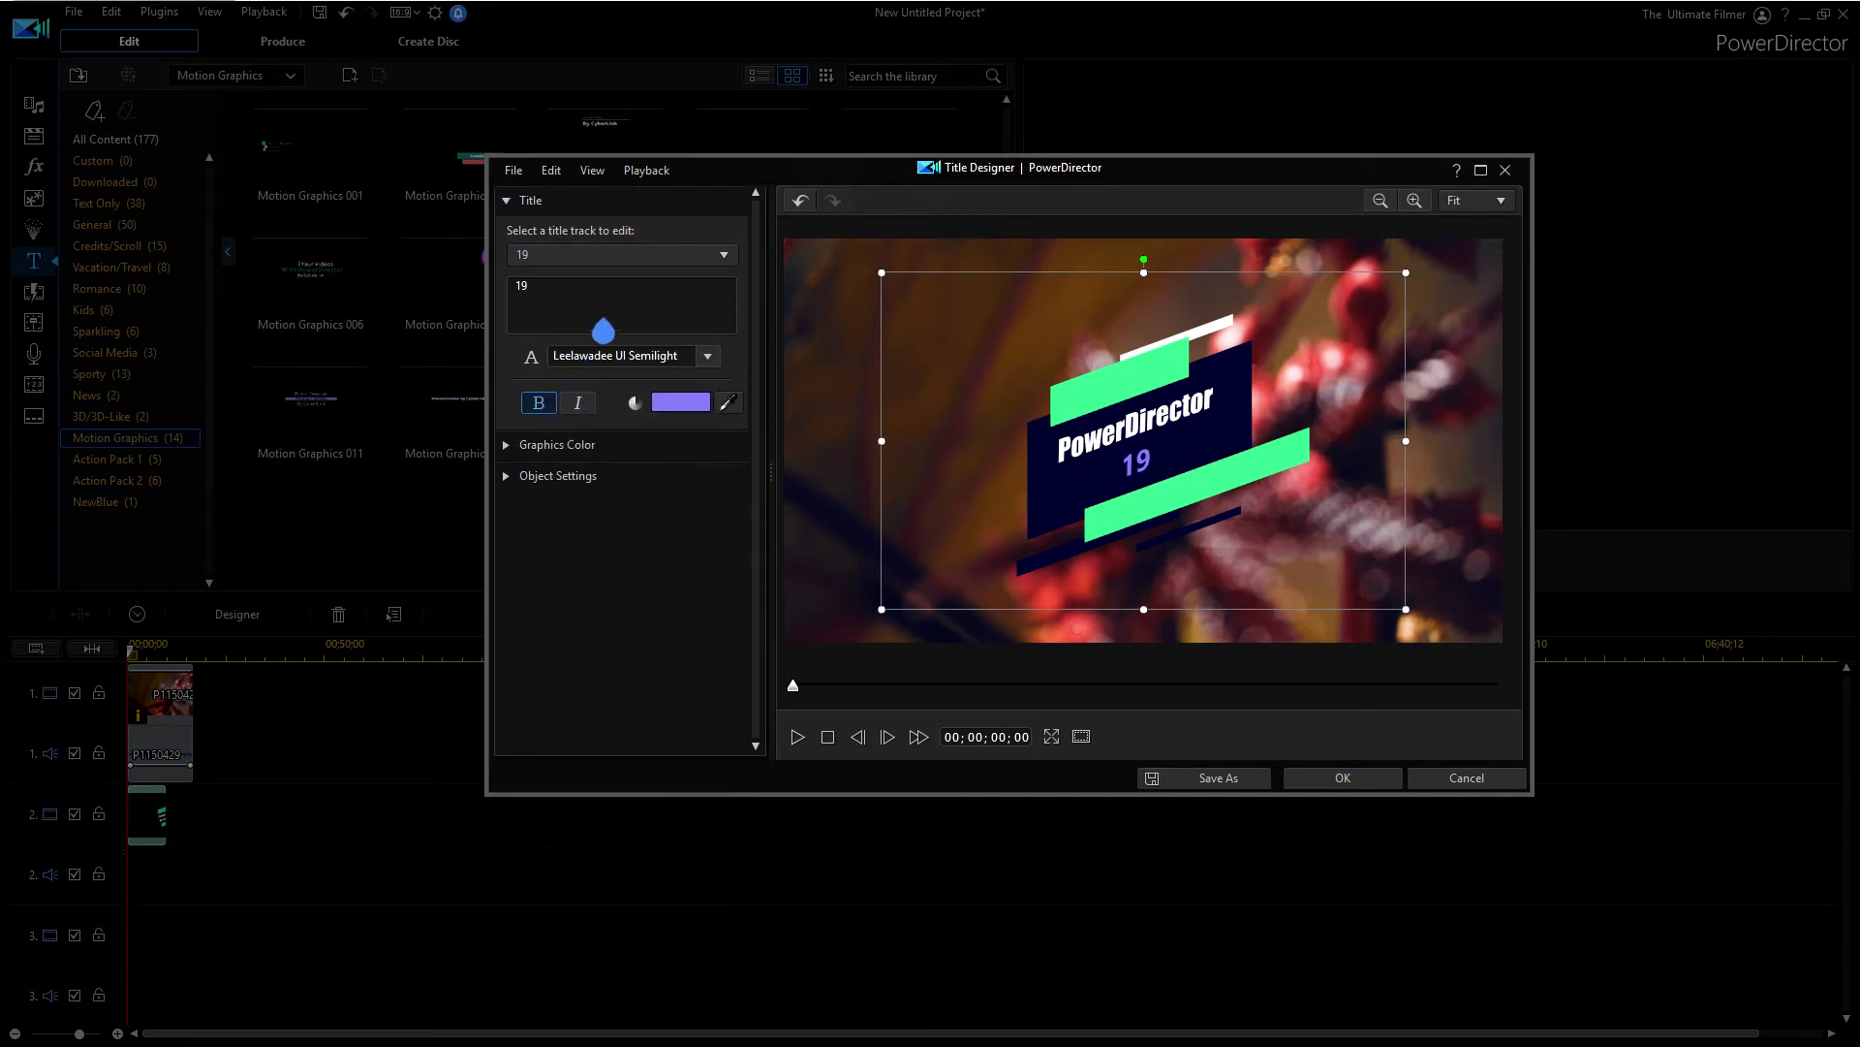
pyautogui.click(573, 203)
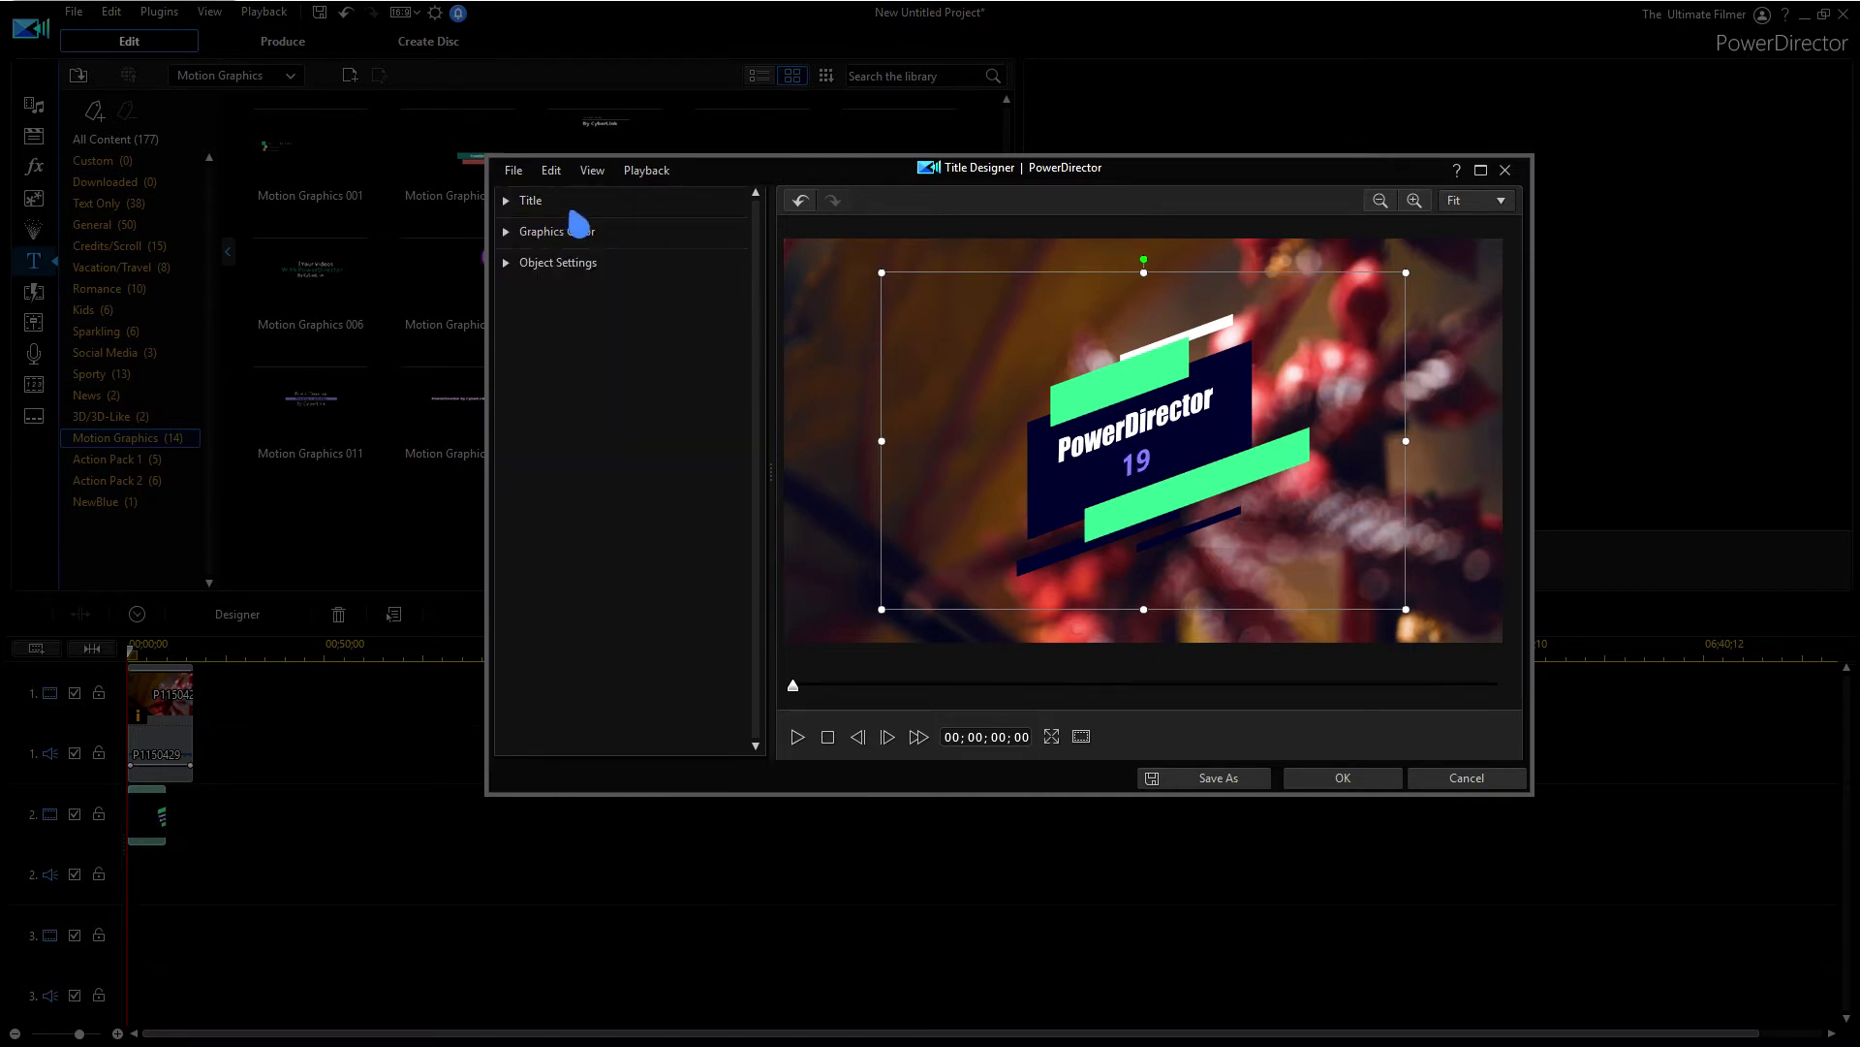
# Recolour the Group 1 graphic, reposition the title graphic, and scale it to 1.18
pyautogui.click(582, 235)
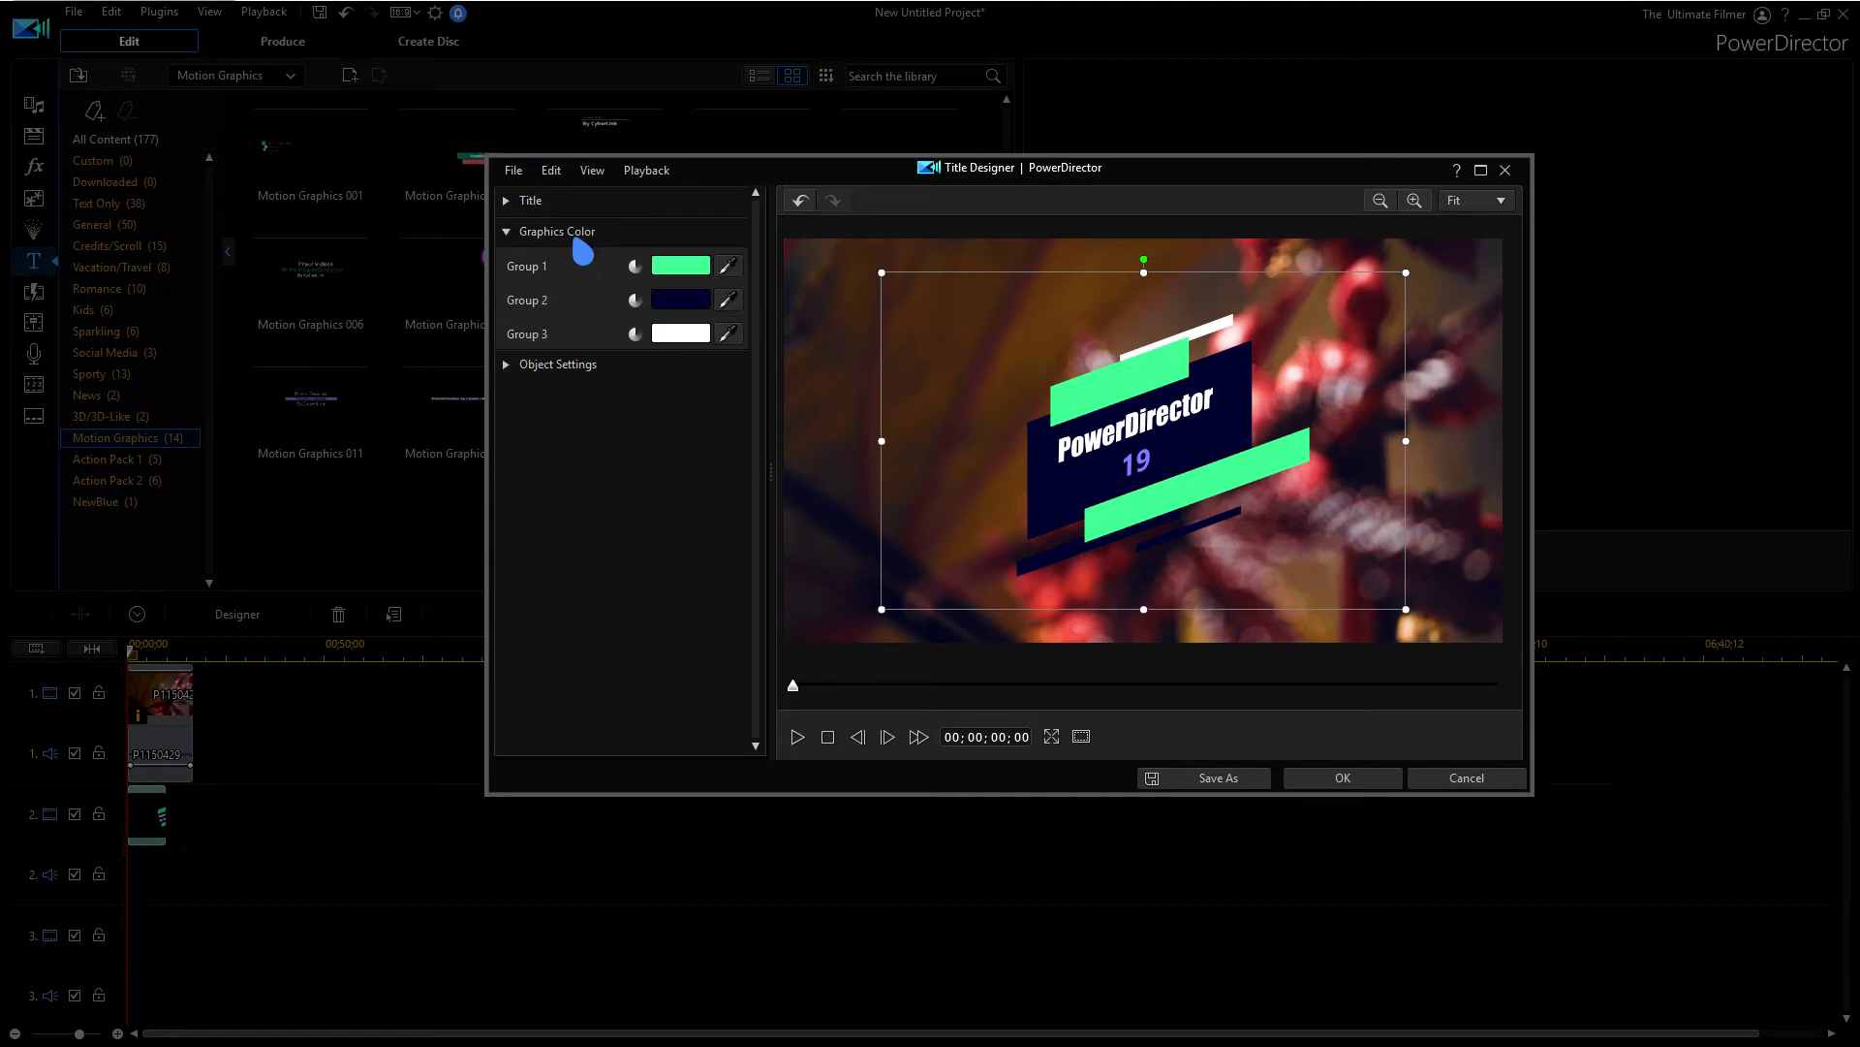
pyautogui.click(671, 270)
pyautogui.moveTo(972, 336); pyautogui.dragTo(1175, 635)
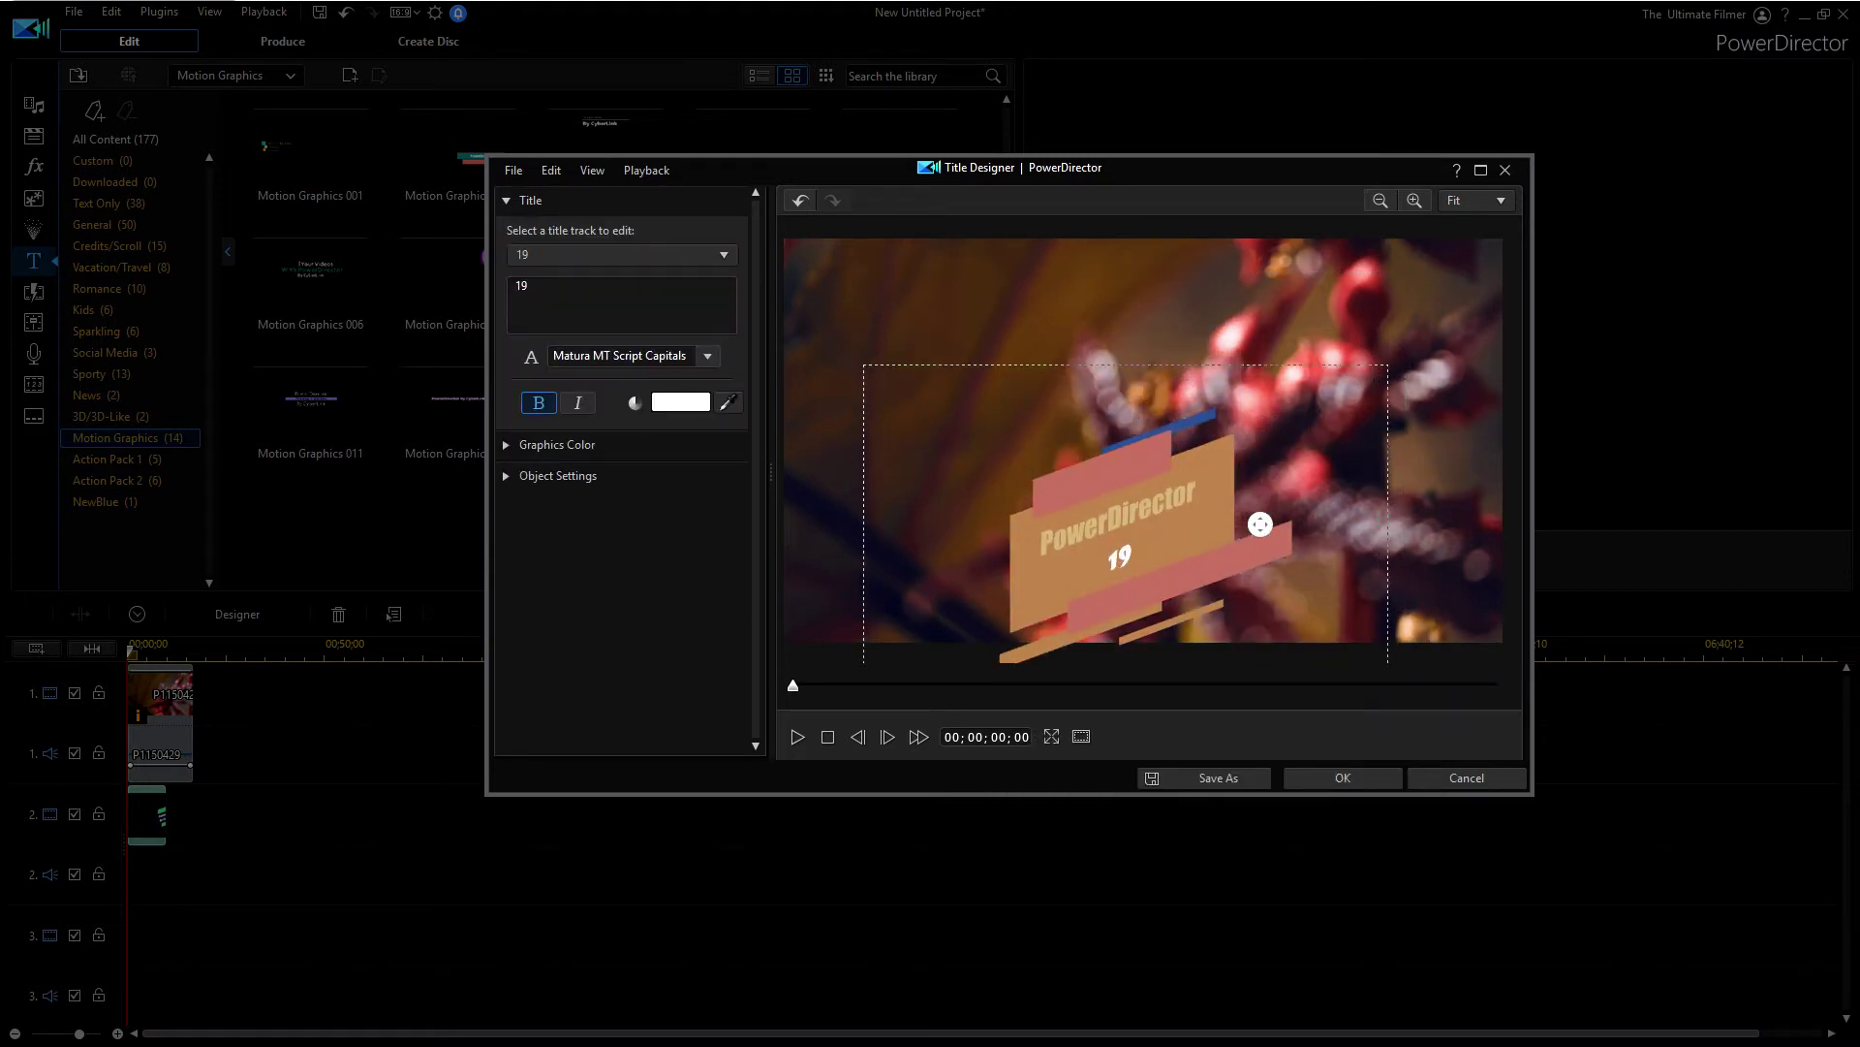
pyautogui.moveTo(1259, 527); pyautogui.dragTo(1266, 427)
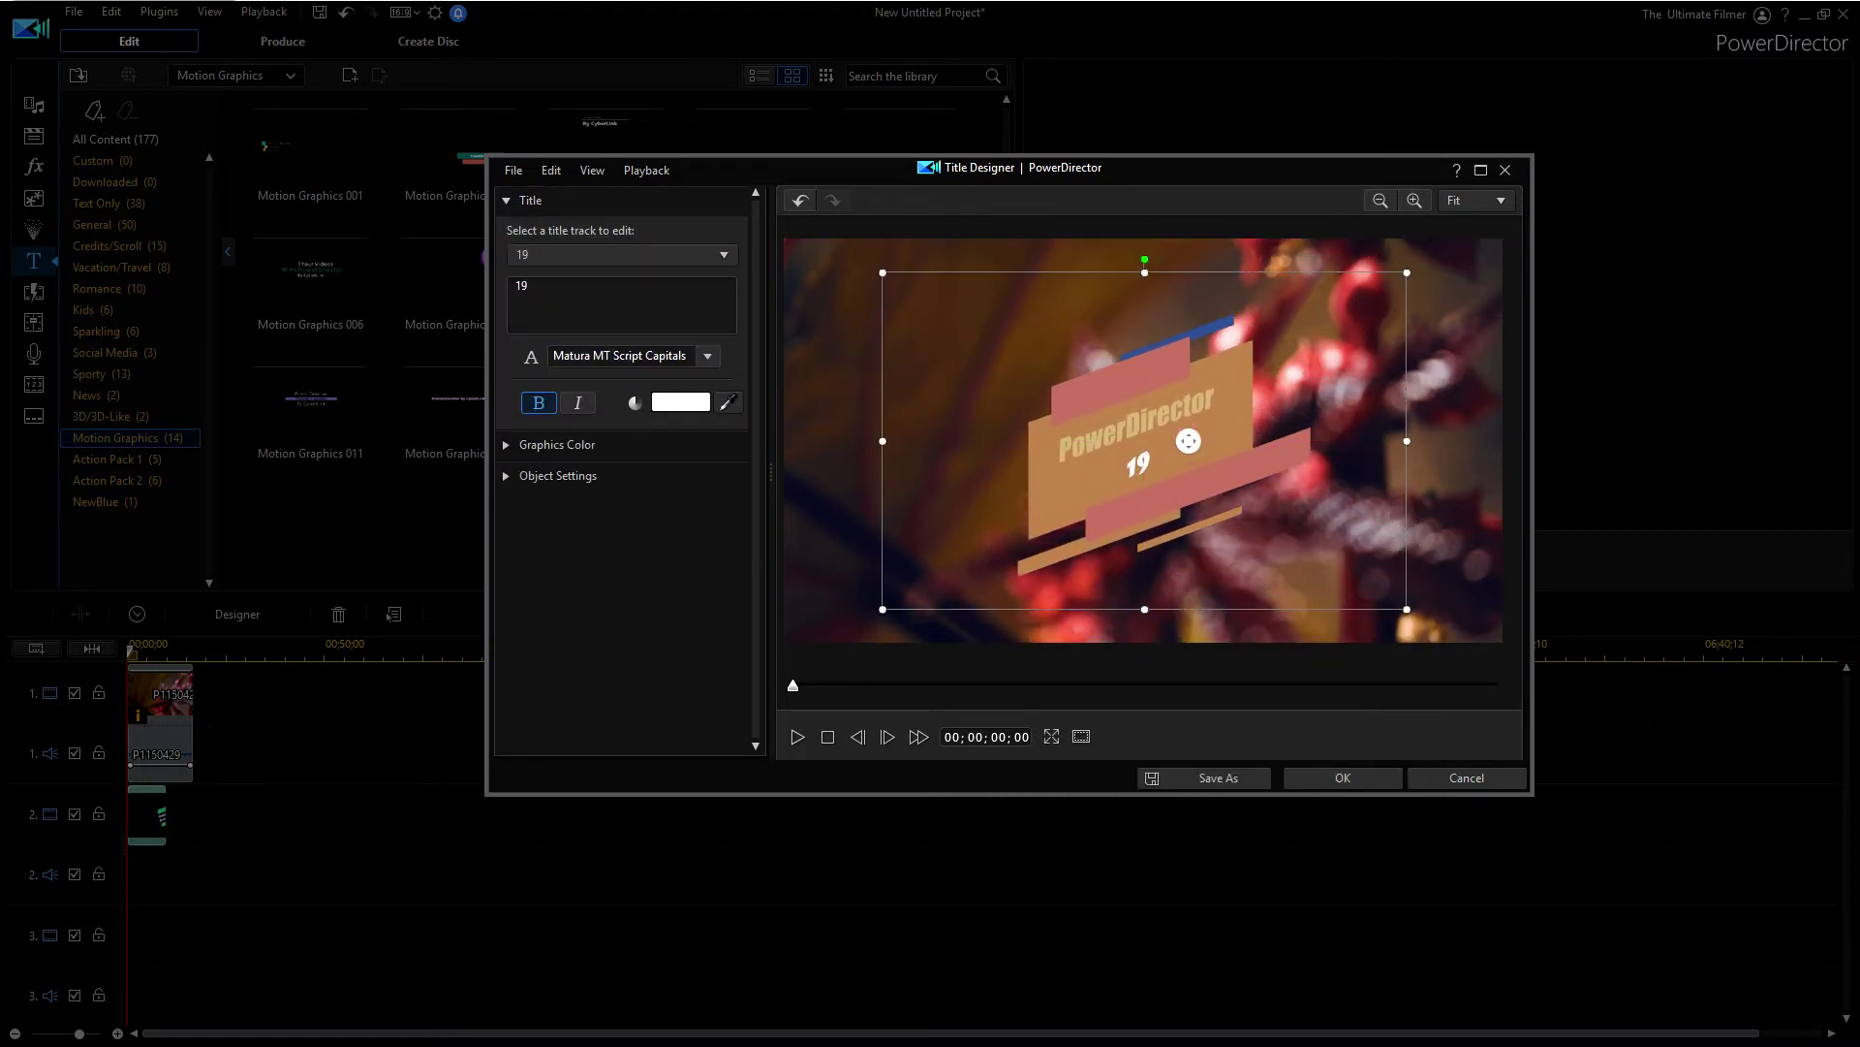
pyautogui.click(557, 451)
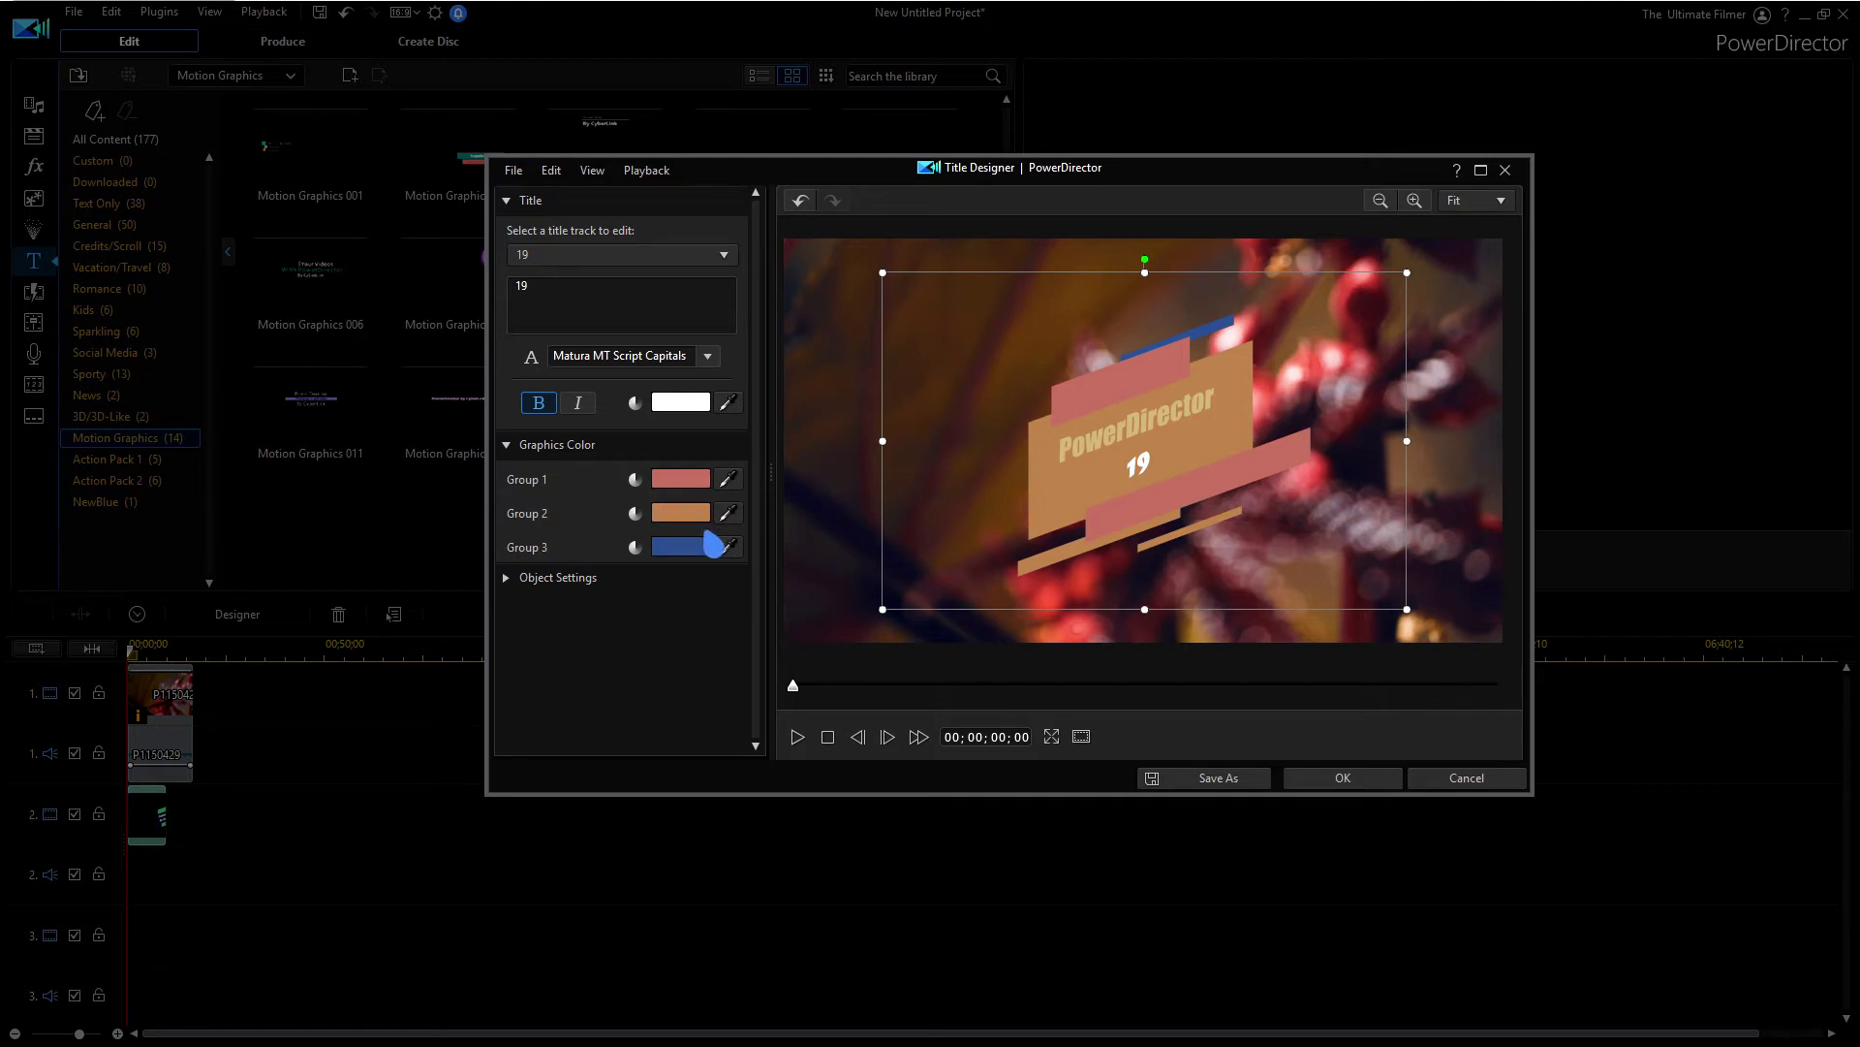
pyautogui.click(581, 201)
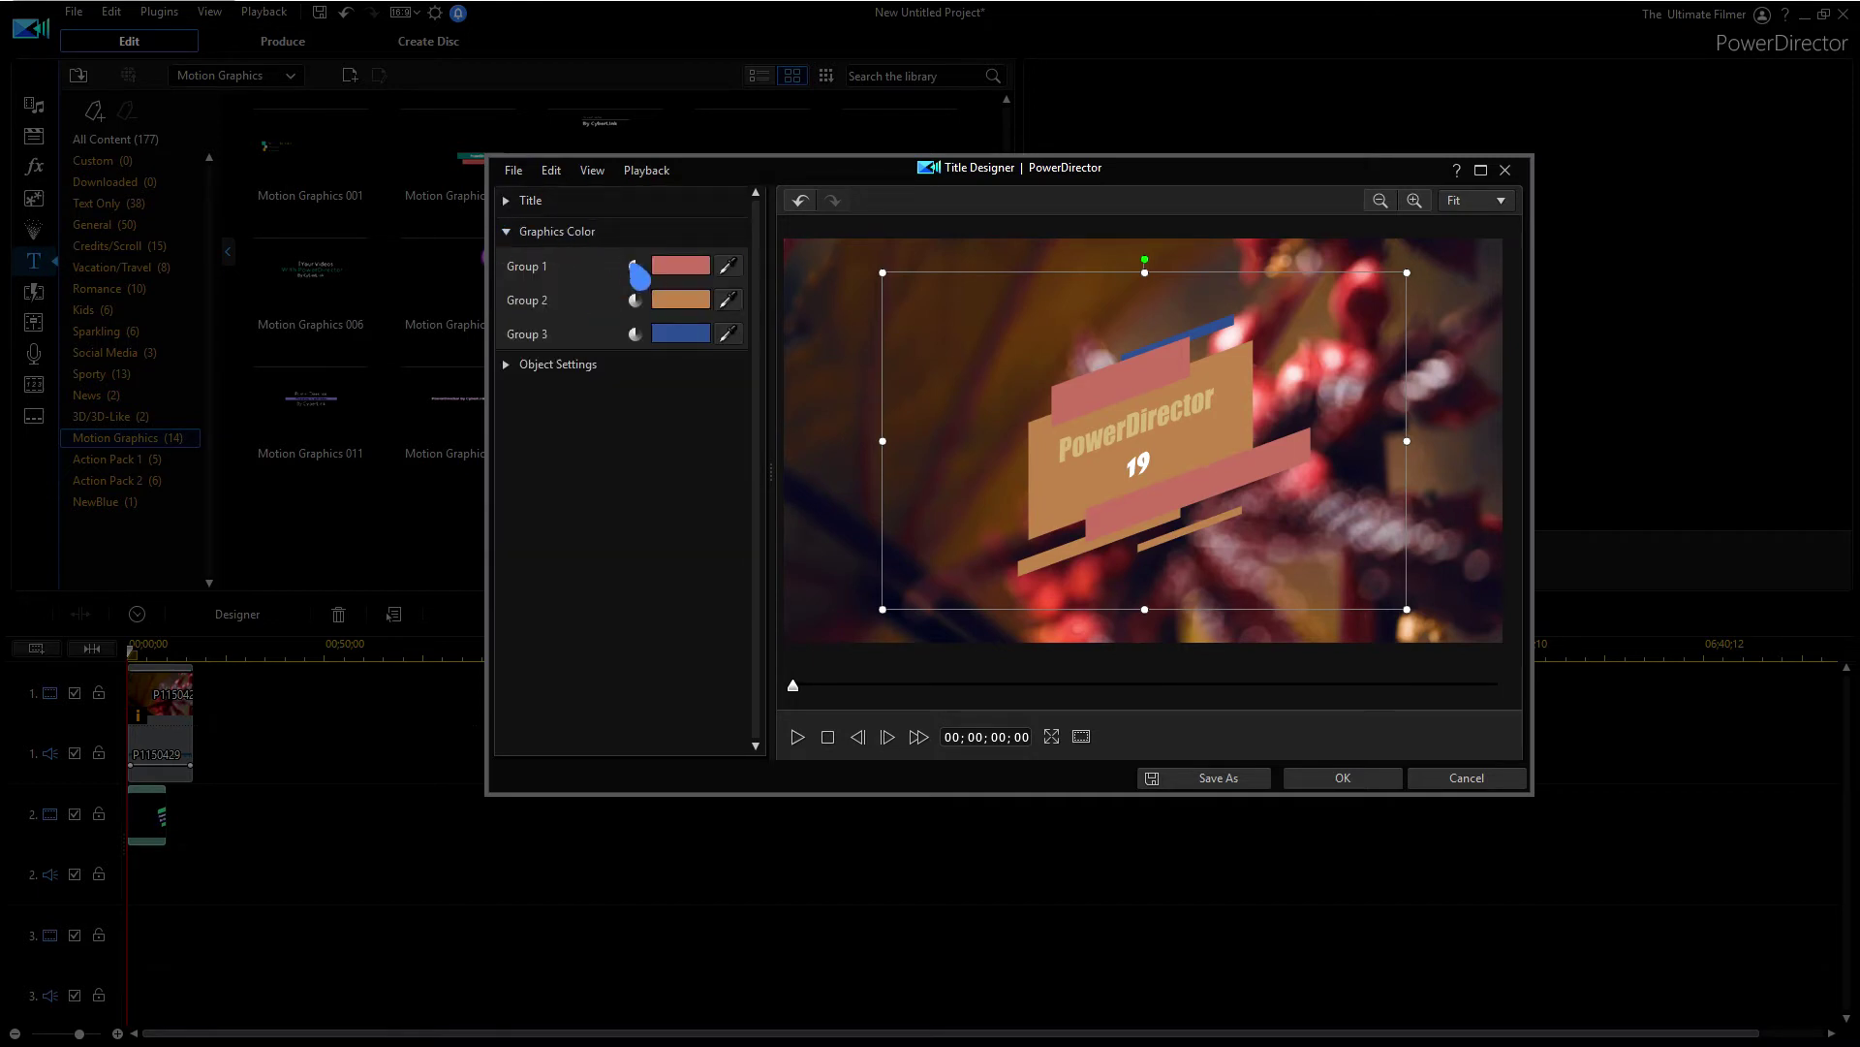
pyautogui.click(572, 366)
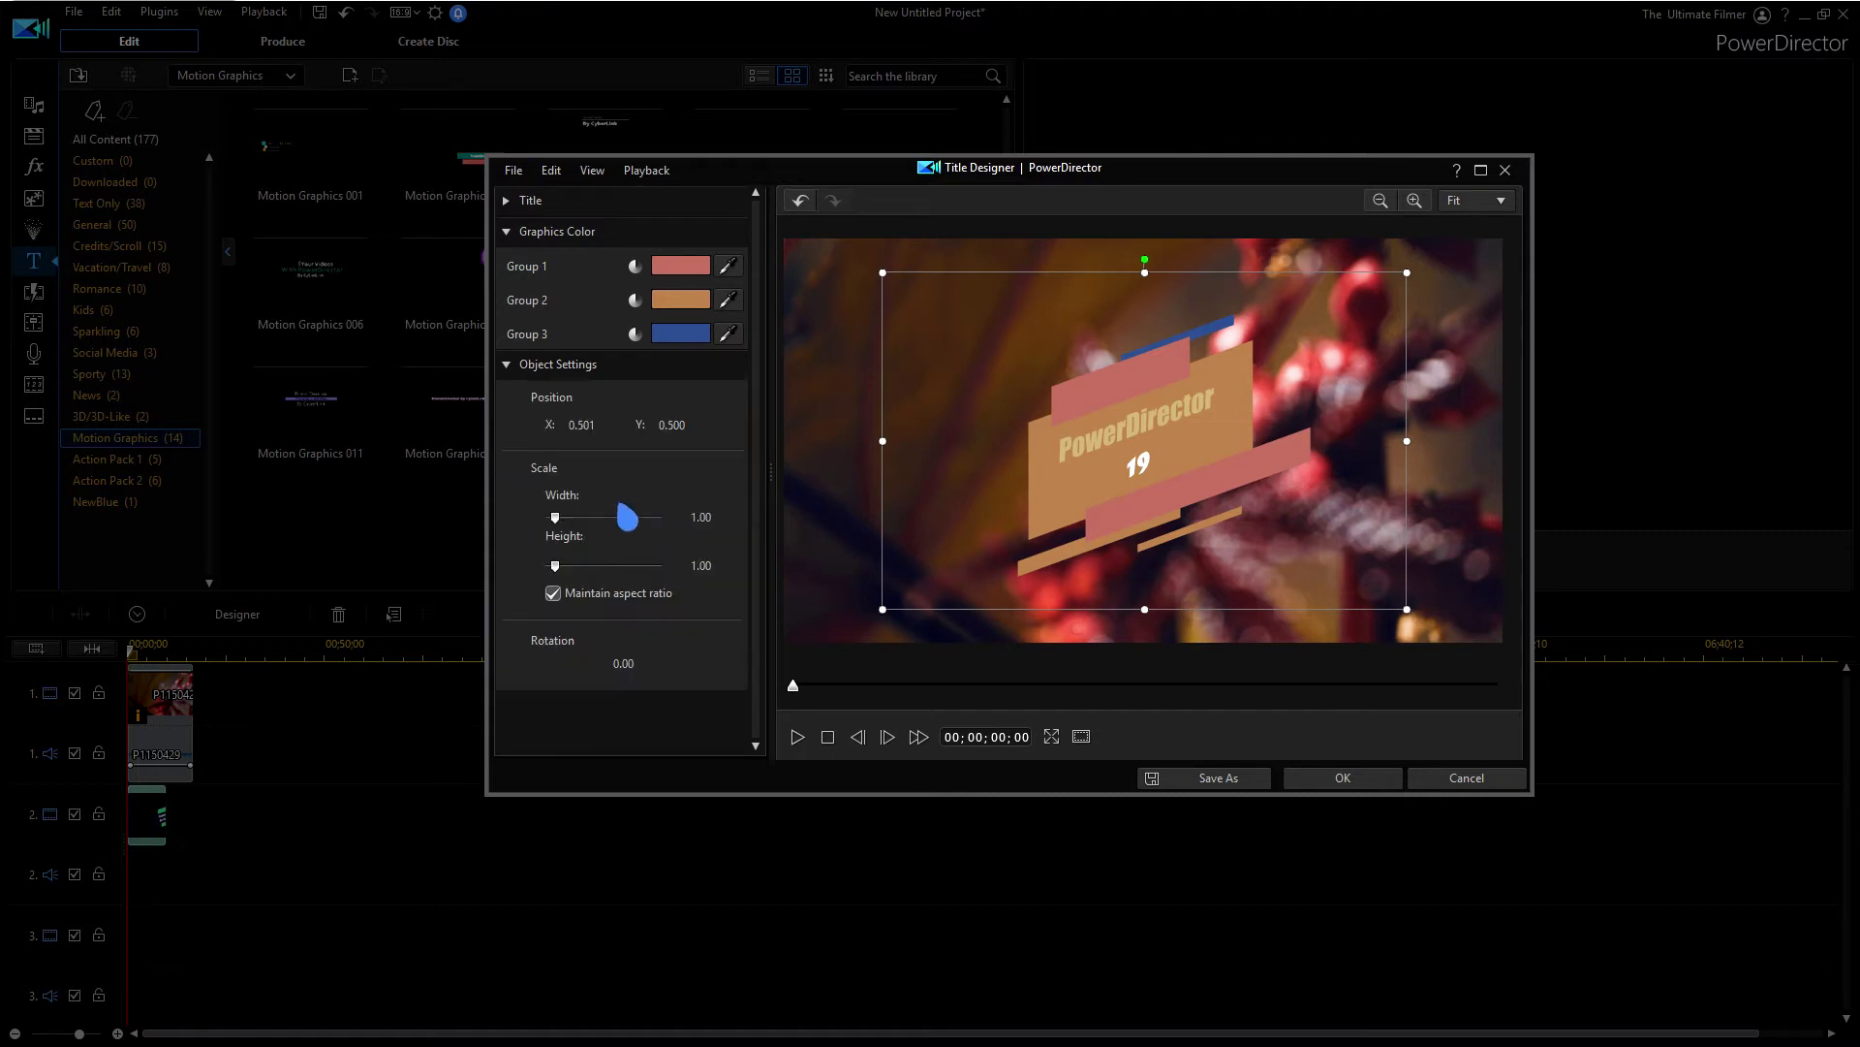
pyautogui.moveTo(555, 517)
pyautogui.mouseDown()
pyautogui.moveTo(582, 520)
pyautogui.moveTo(557, 516)
pyautogui.mouseUp()
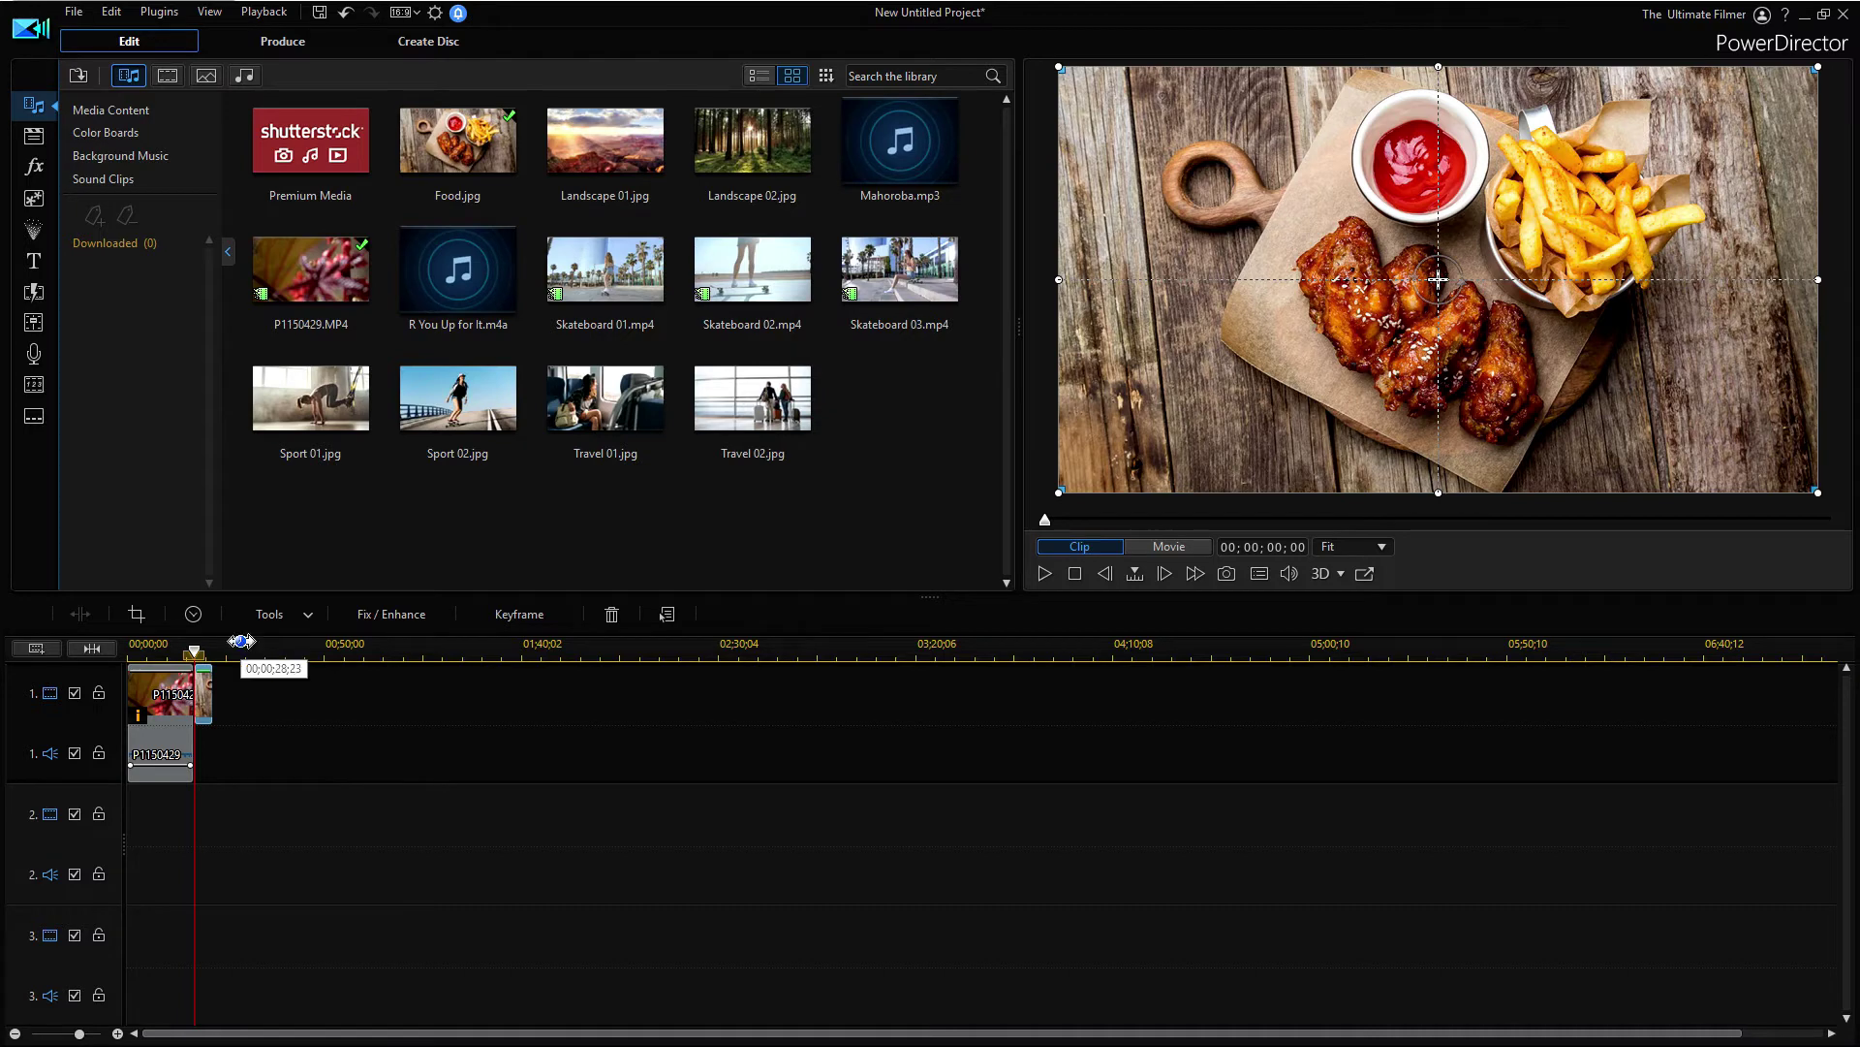
# Open the Food image in the PiP Designer and add an Anchor Point keyframe at the start
pyautogui.click(282, 628)
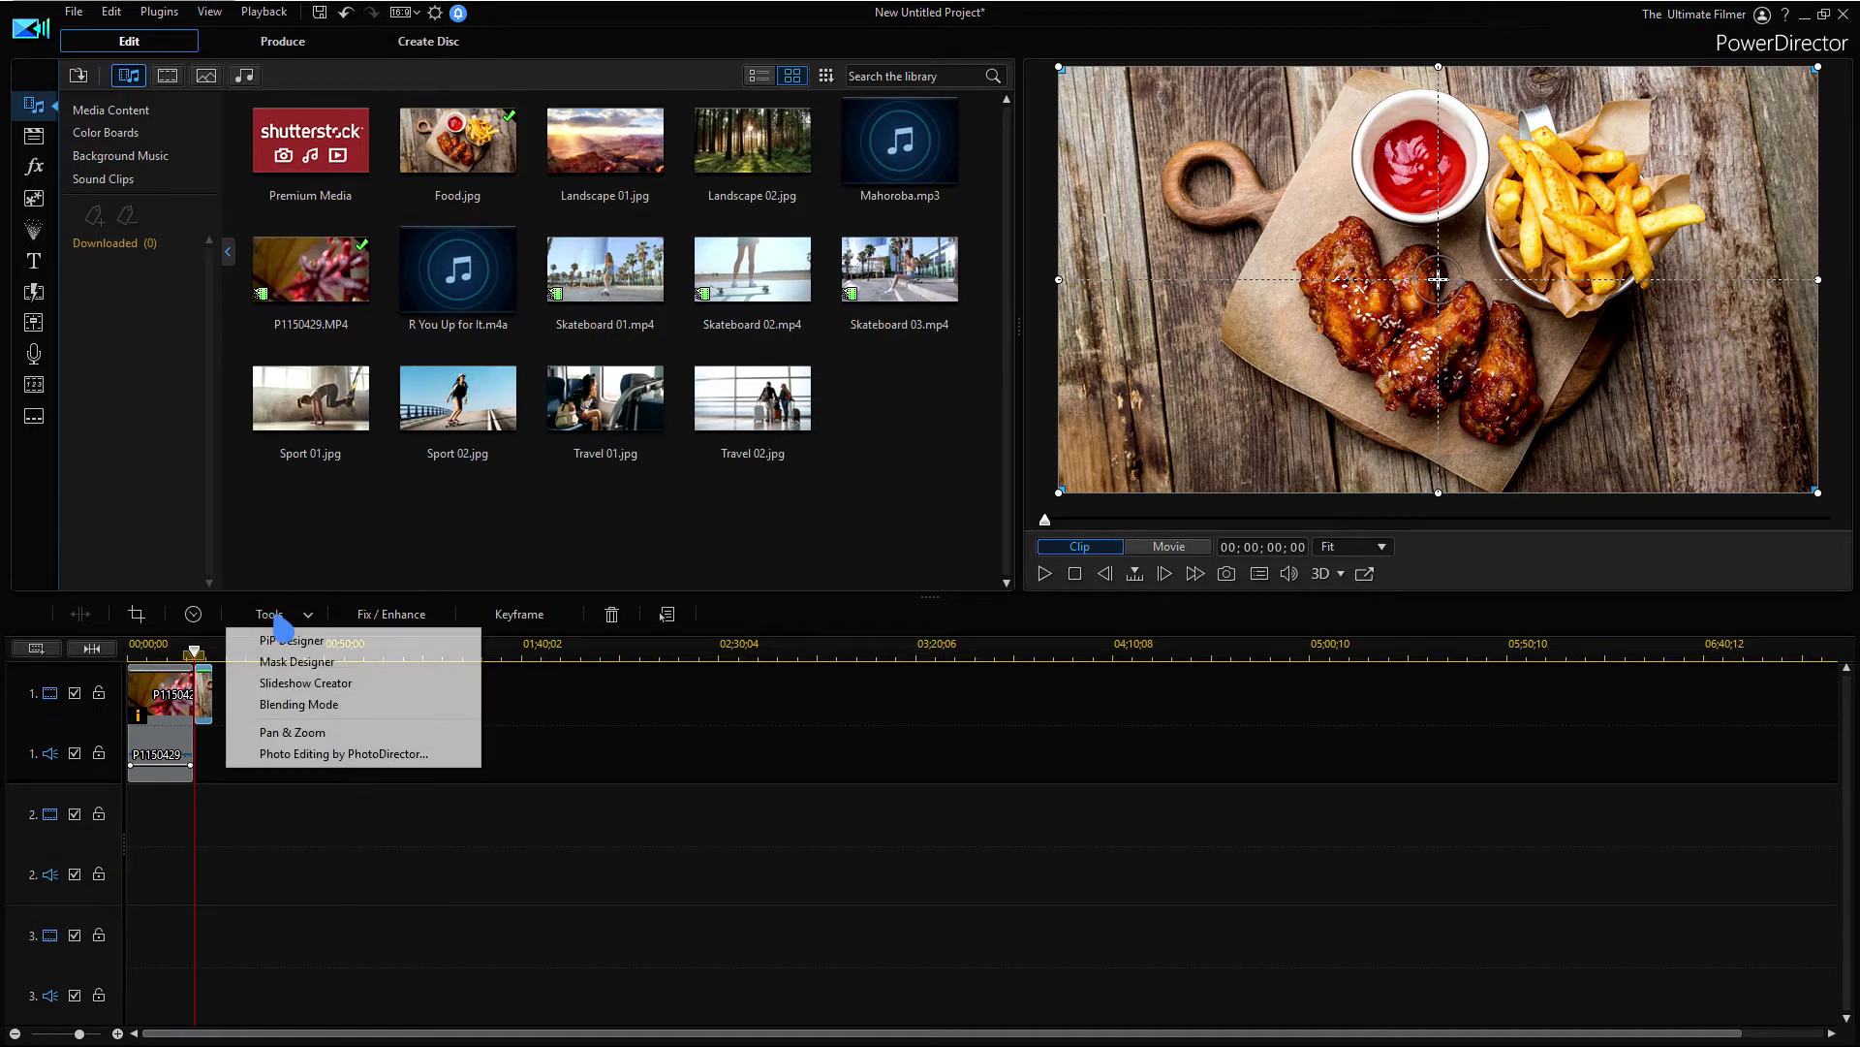
pyautogui.click(274, 628)
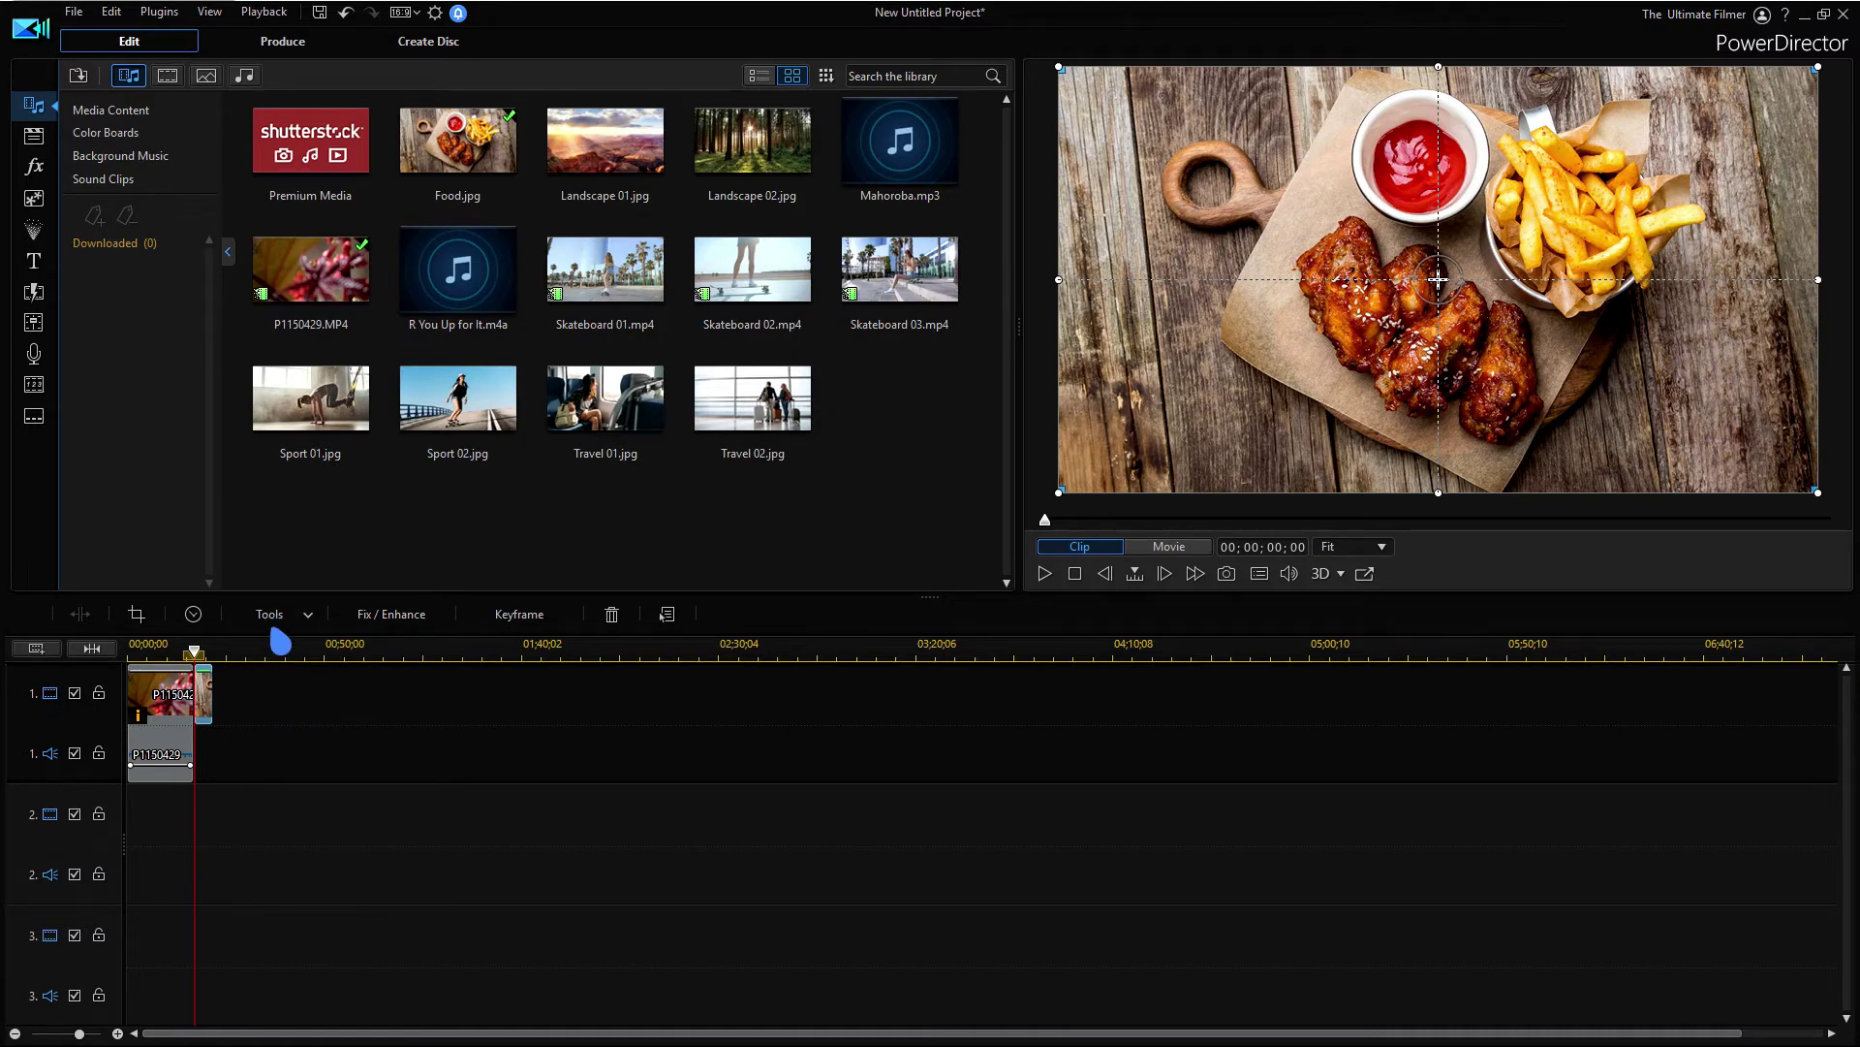
pyautogui.click(280, 628)
pyautogui.click(300, 642)
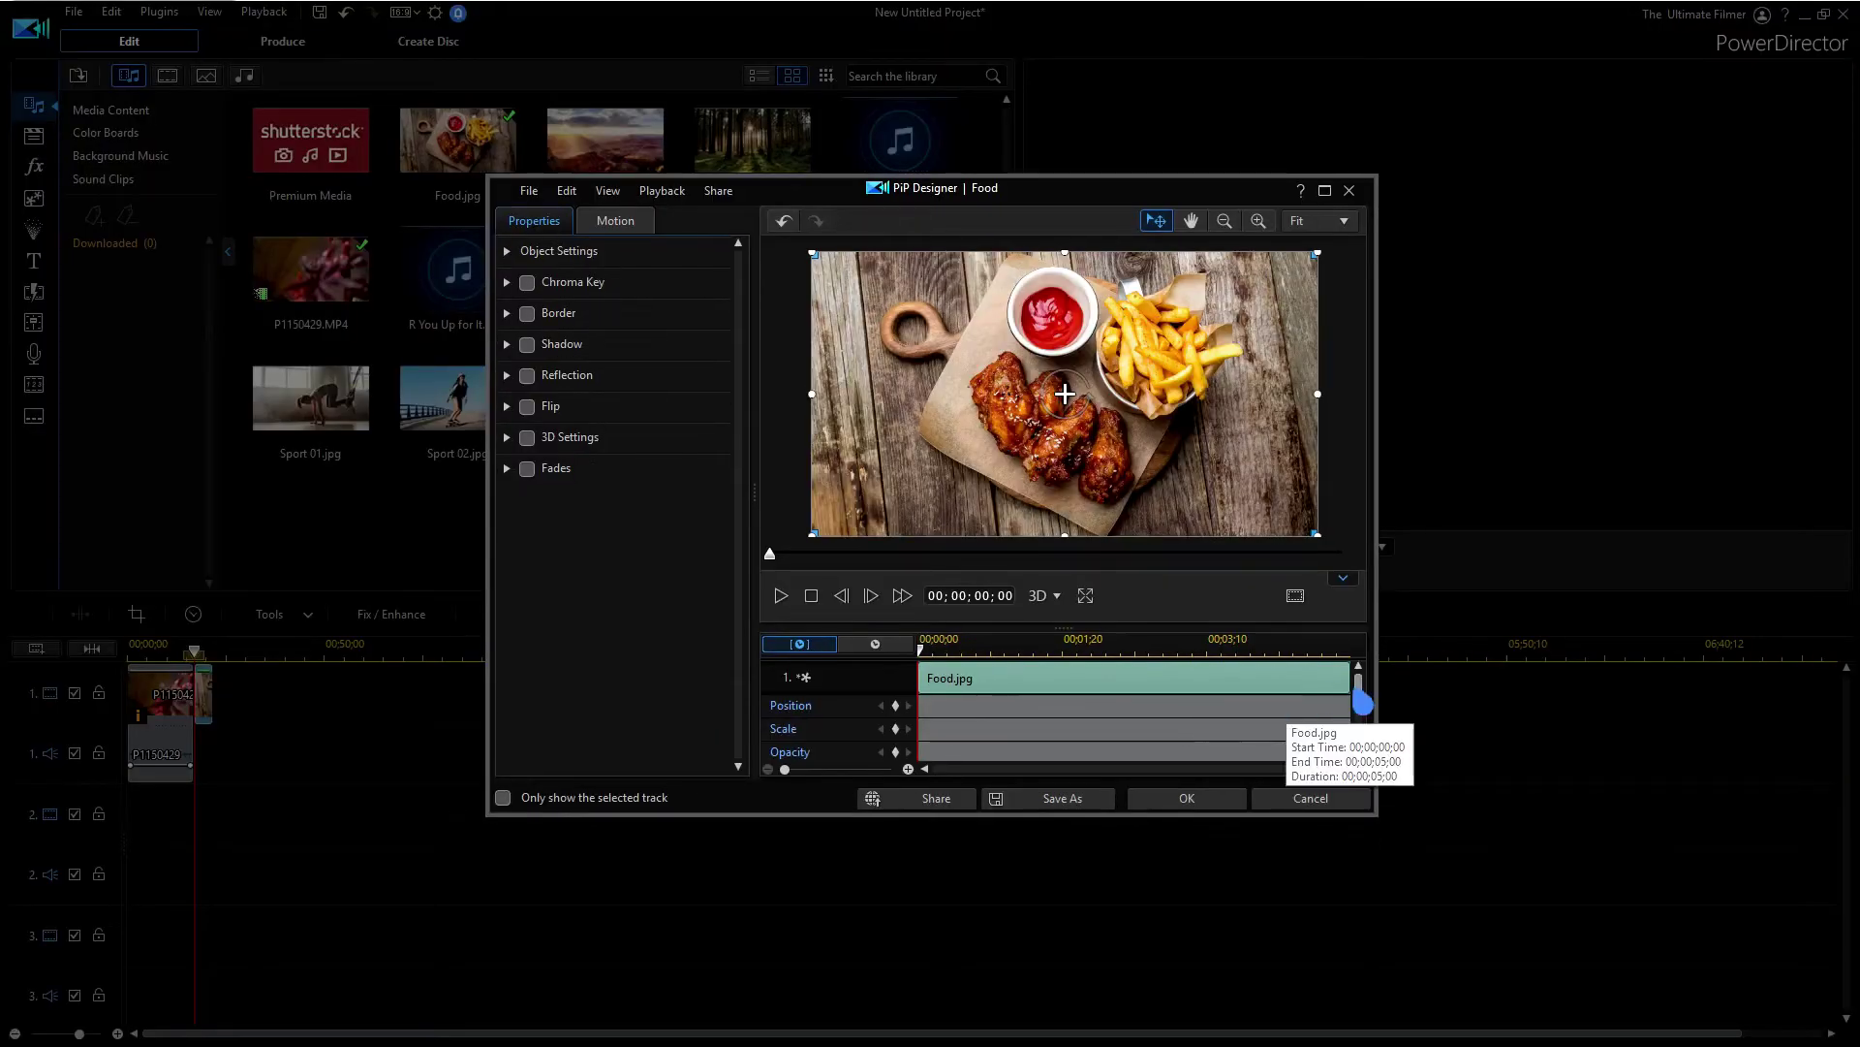
pyautogui.moveTo(1358, 689); pyautogui.dragTo(1308, 736)
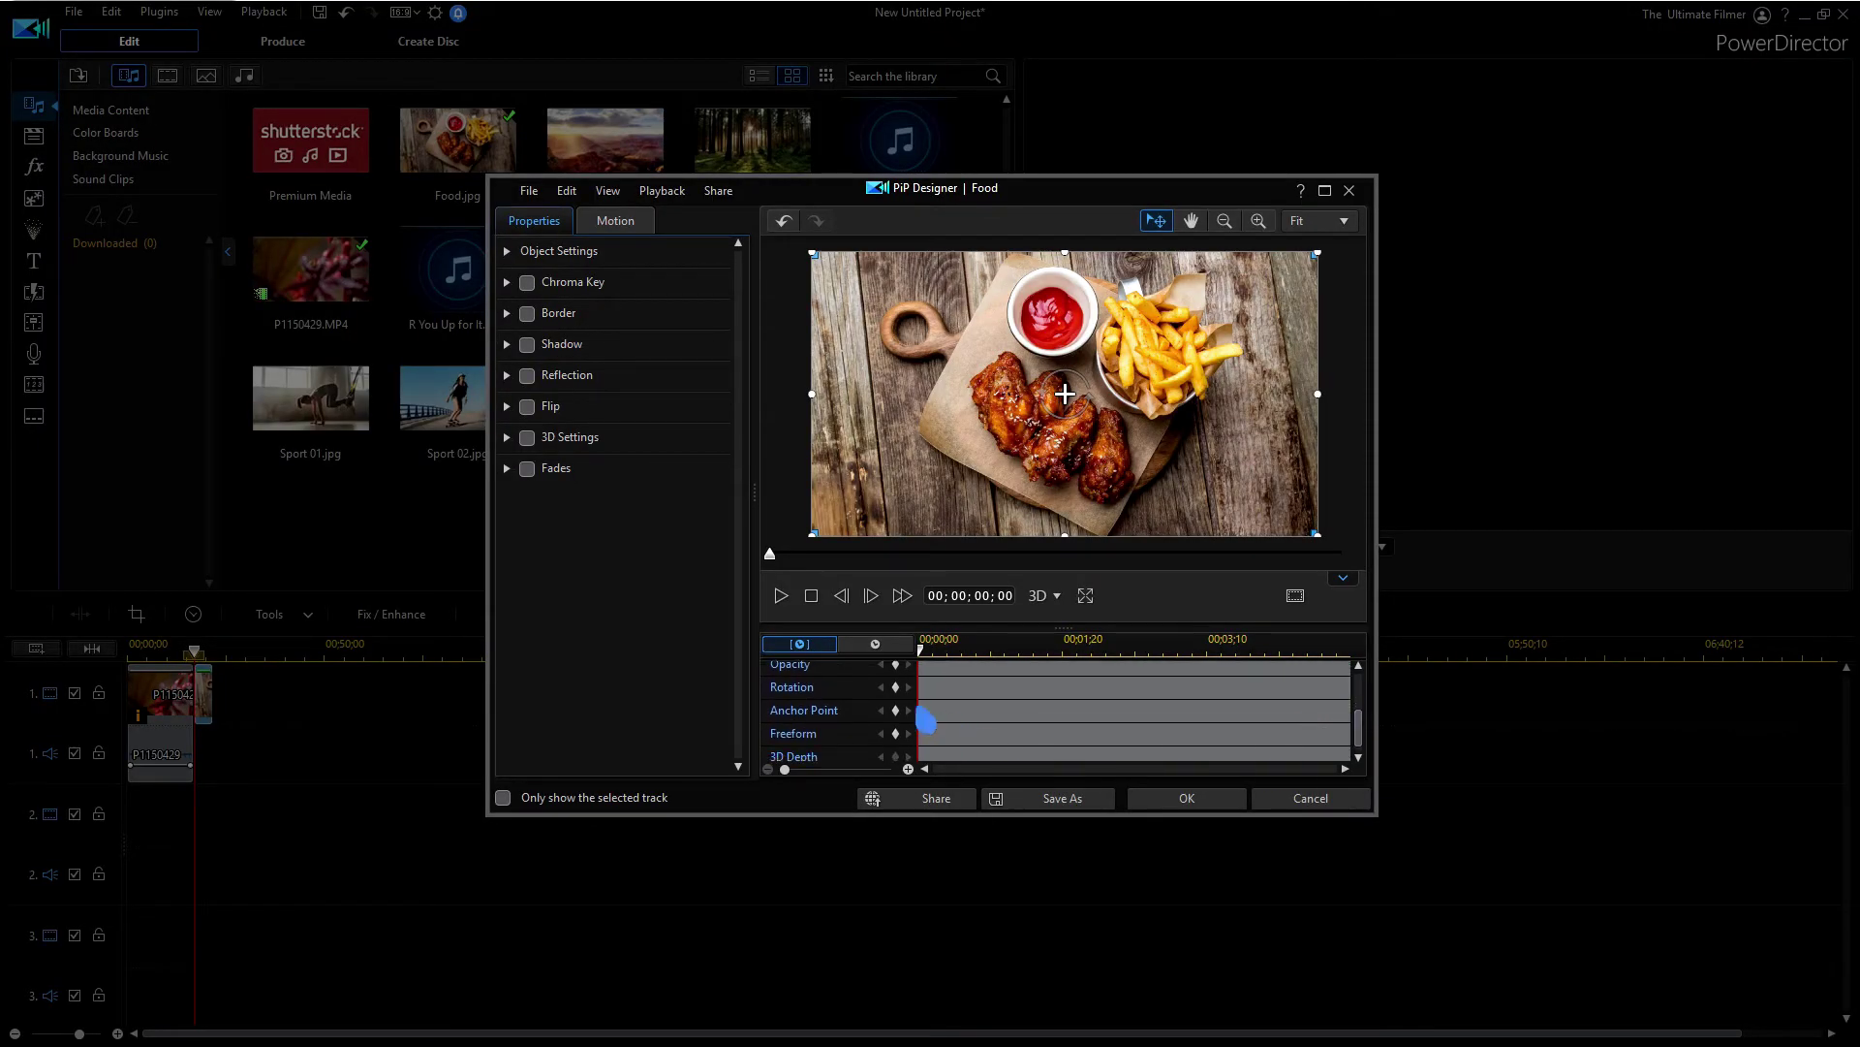
pyautogui.click(895, 710)
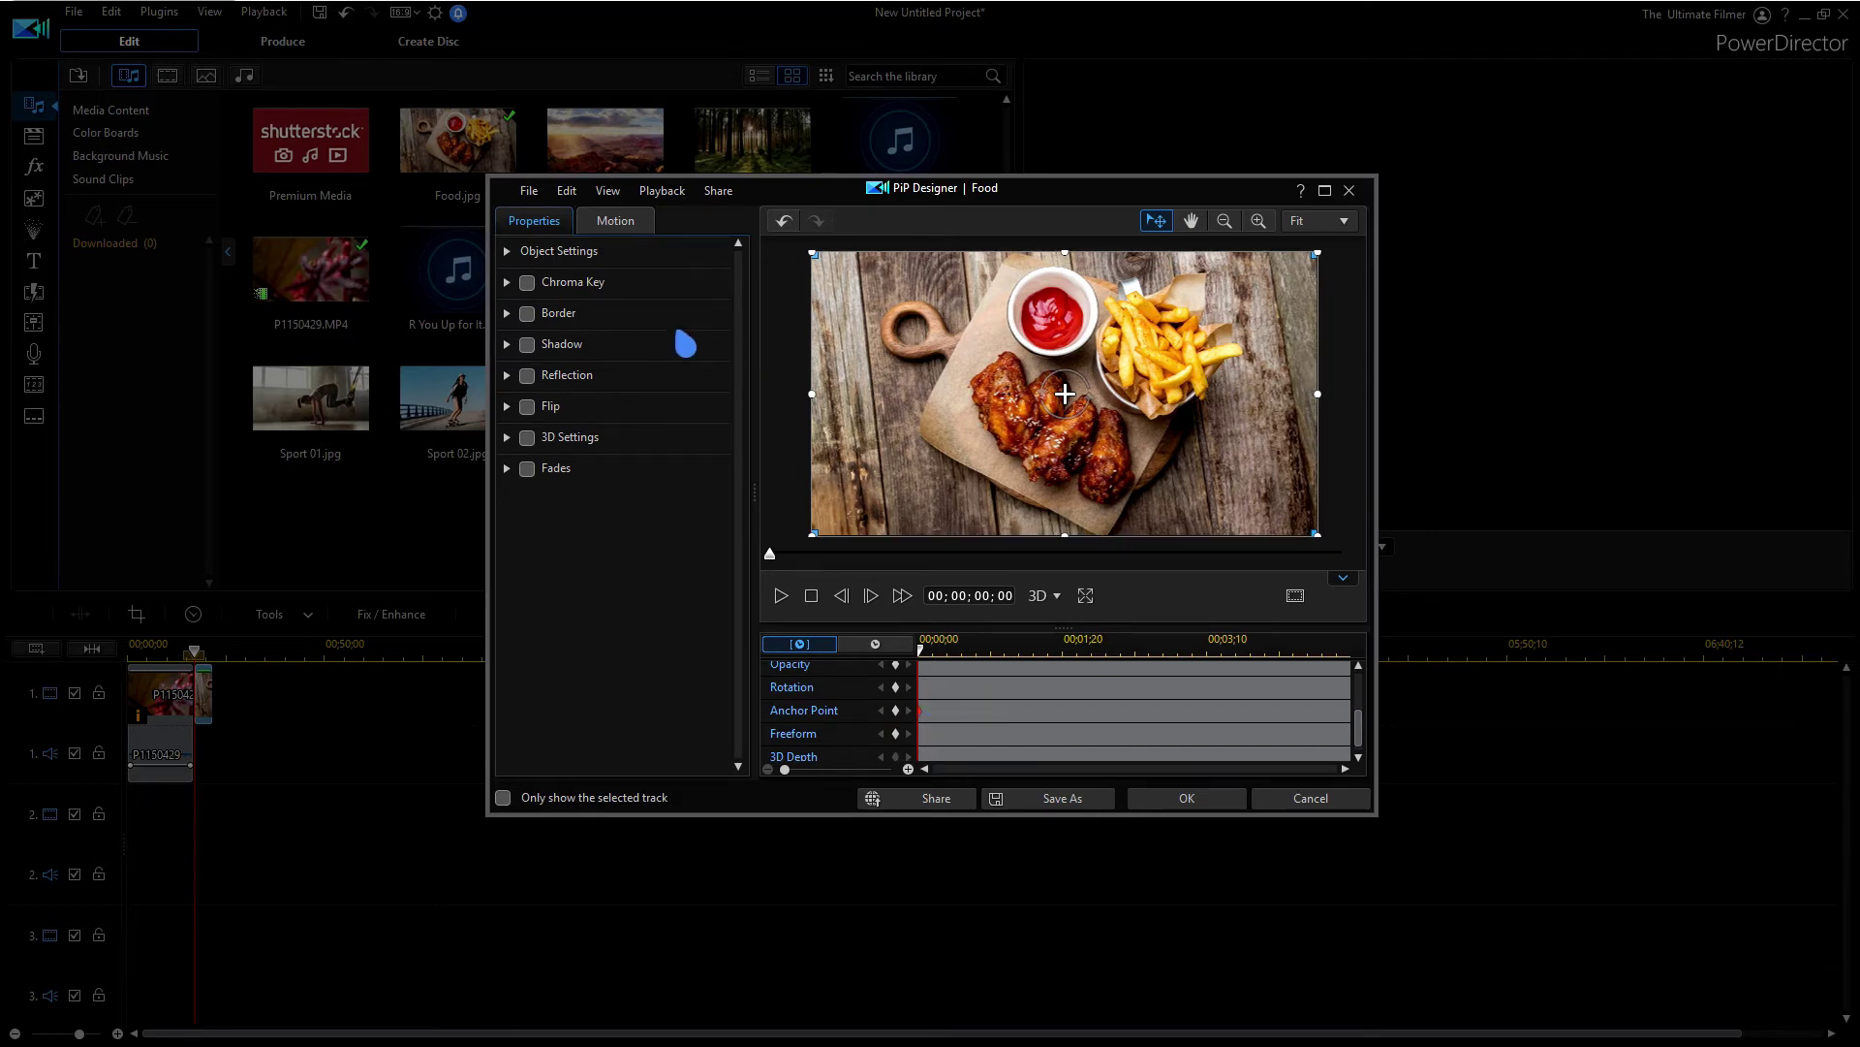
# Move the anchor point onto the ketchup bowl at X 0.472, Y 0.238 and preview about one second in
pyautogui.click(641, 260)
pyautogui.moveTo(747, 311); pyautogui.dragTo(747, 665)
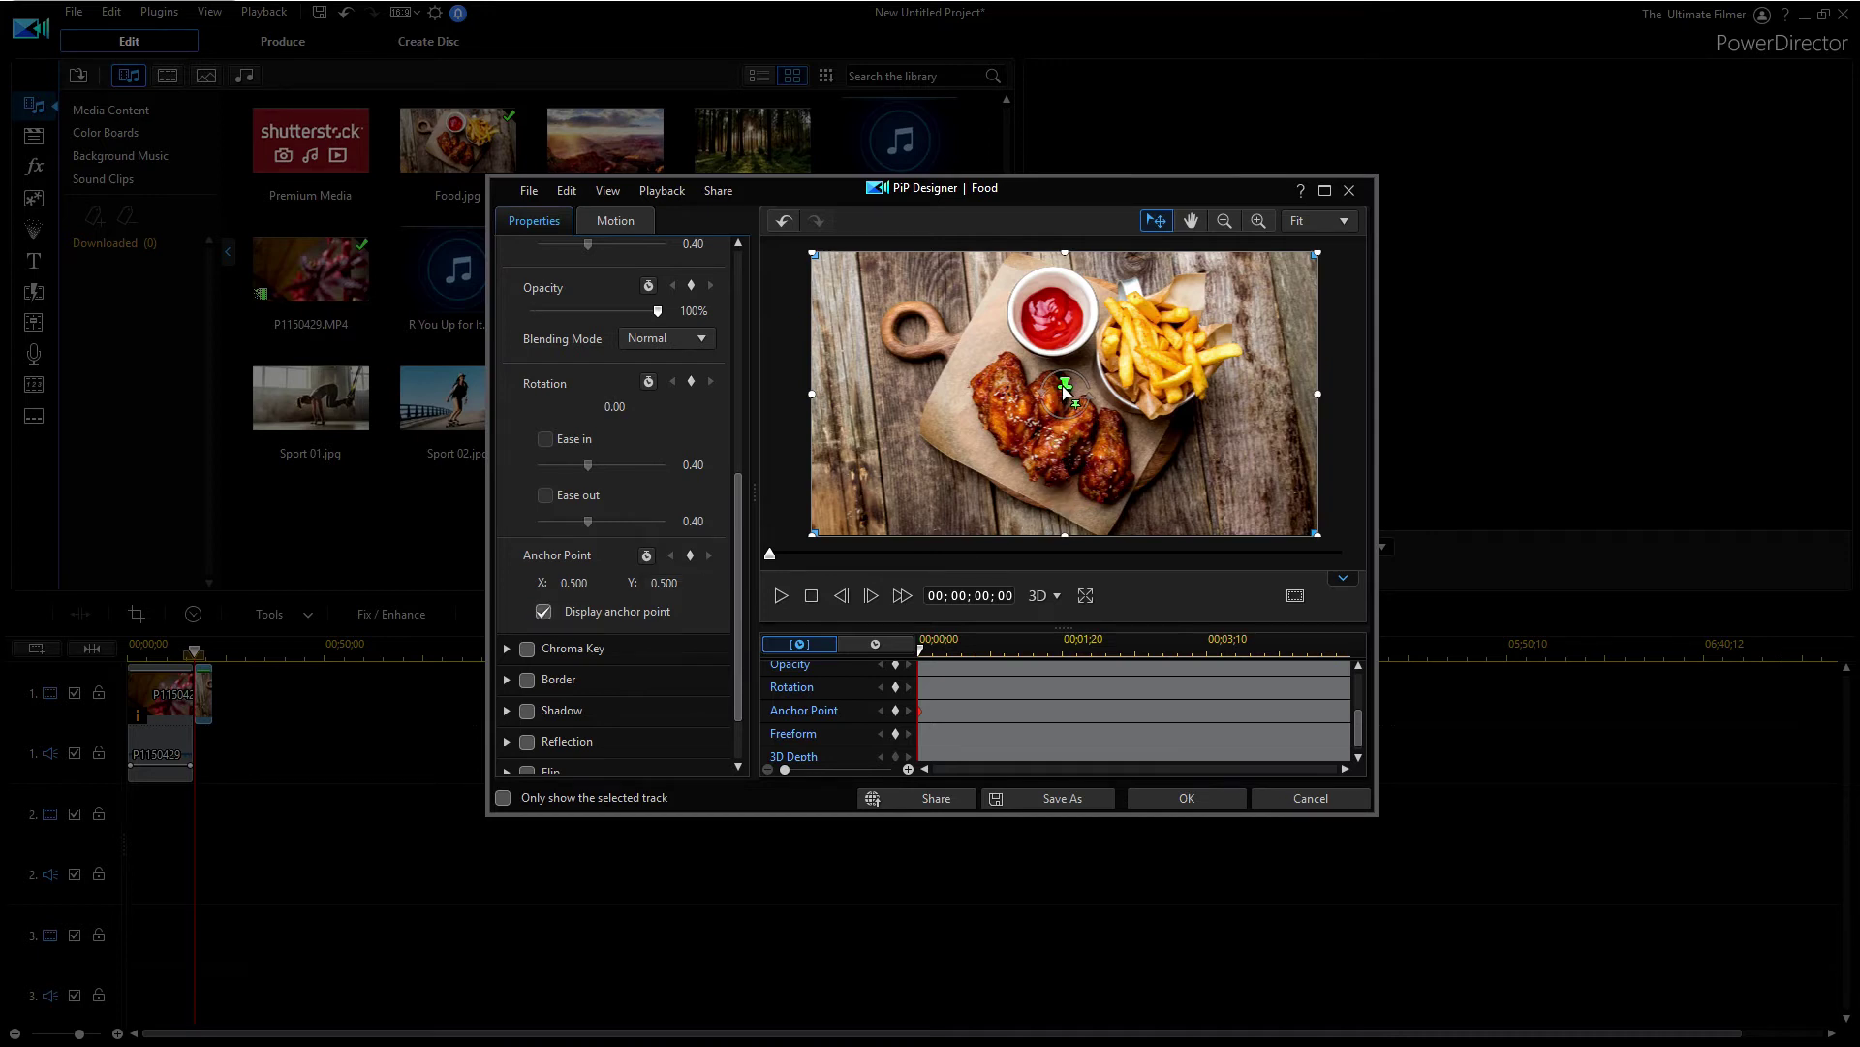
pyautogui.moveTo(1072, 391); pyautogui.dragTo(1059, 323)
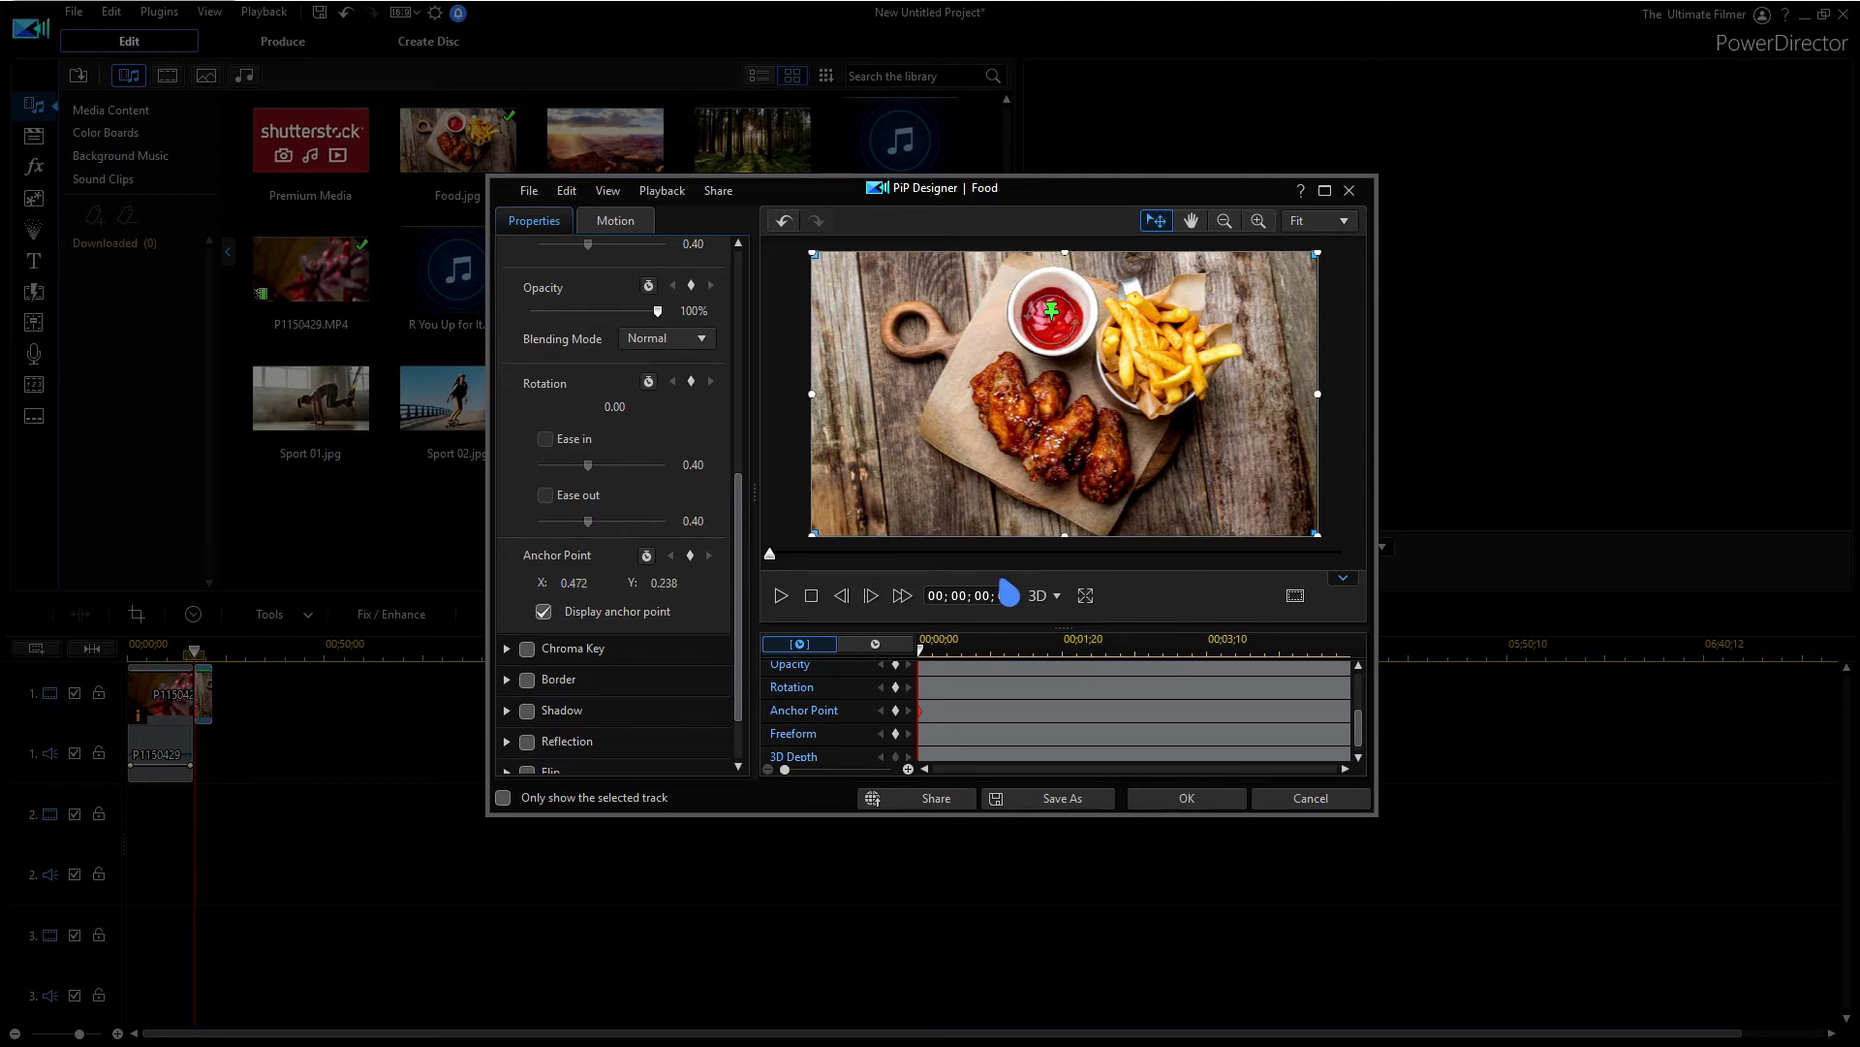
pyautogui.moveTo(926, 645); pyautogui.dragTo(999, 648)
pyautogui.moveTo(925, 651)
pyautogui.mouseDown()
pyautogui.moveTo(909, 665)
pyautogui.moveTo(1040, 617)
pyautogui.moveTo(1012, 640)
pyautogui.moveTo(921, 644)
pyautogui.mouseUp()
pyautogui.scroll(1, 1248, 753)
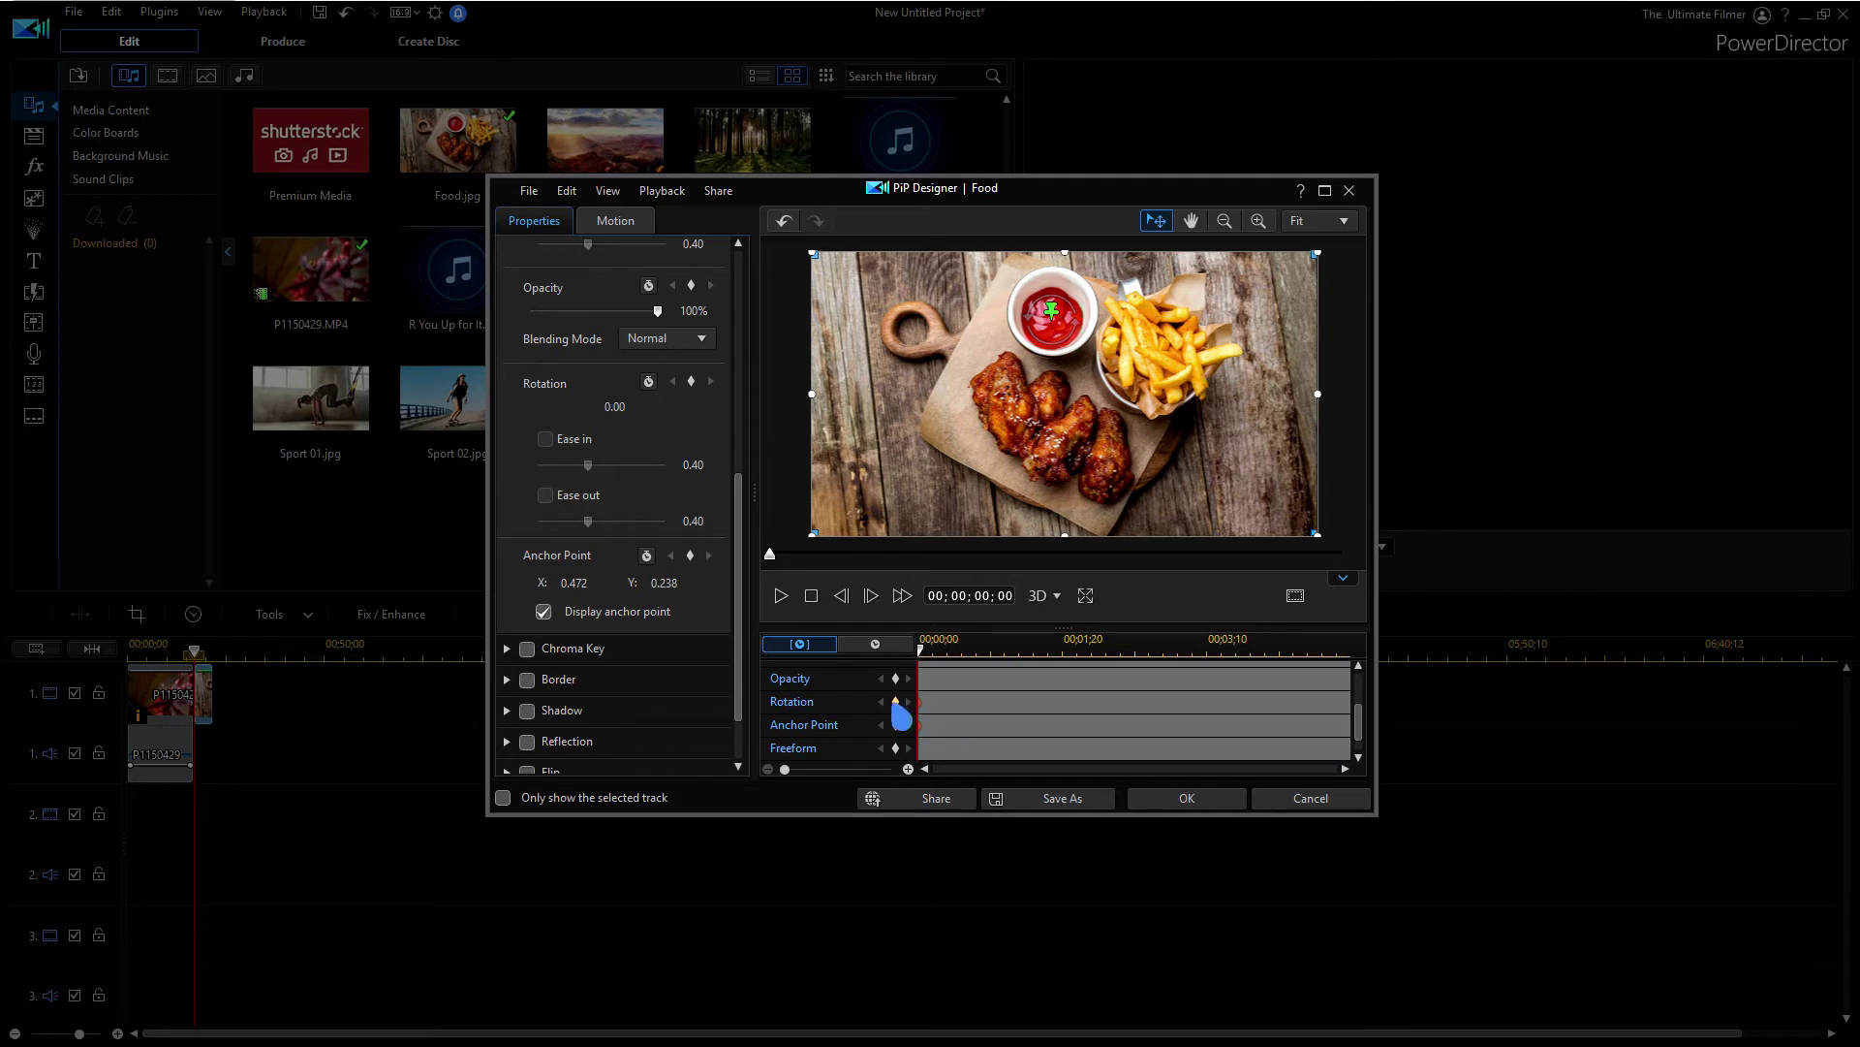
# Add an end keyframe spinning the Food image 360° around its anchor point
pyautogui.moveTo(920, 643); pyautogui.dragTo(950, 642)
pyautogui.moveTo(947, 722); pyautogui.dragTo(954, 714)
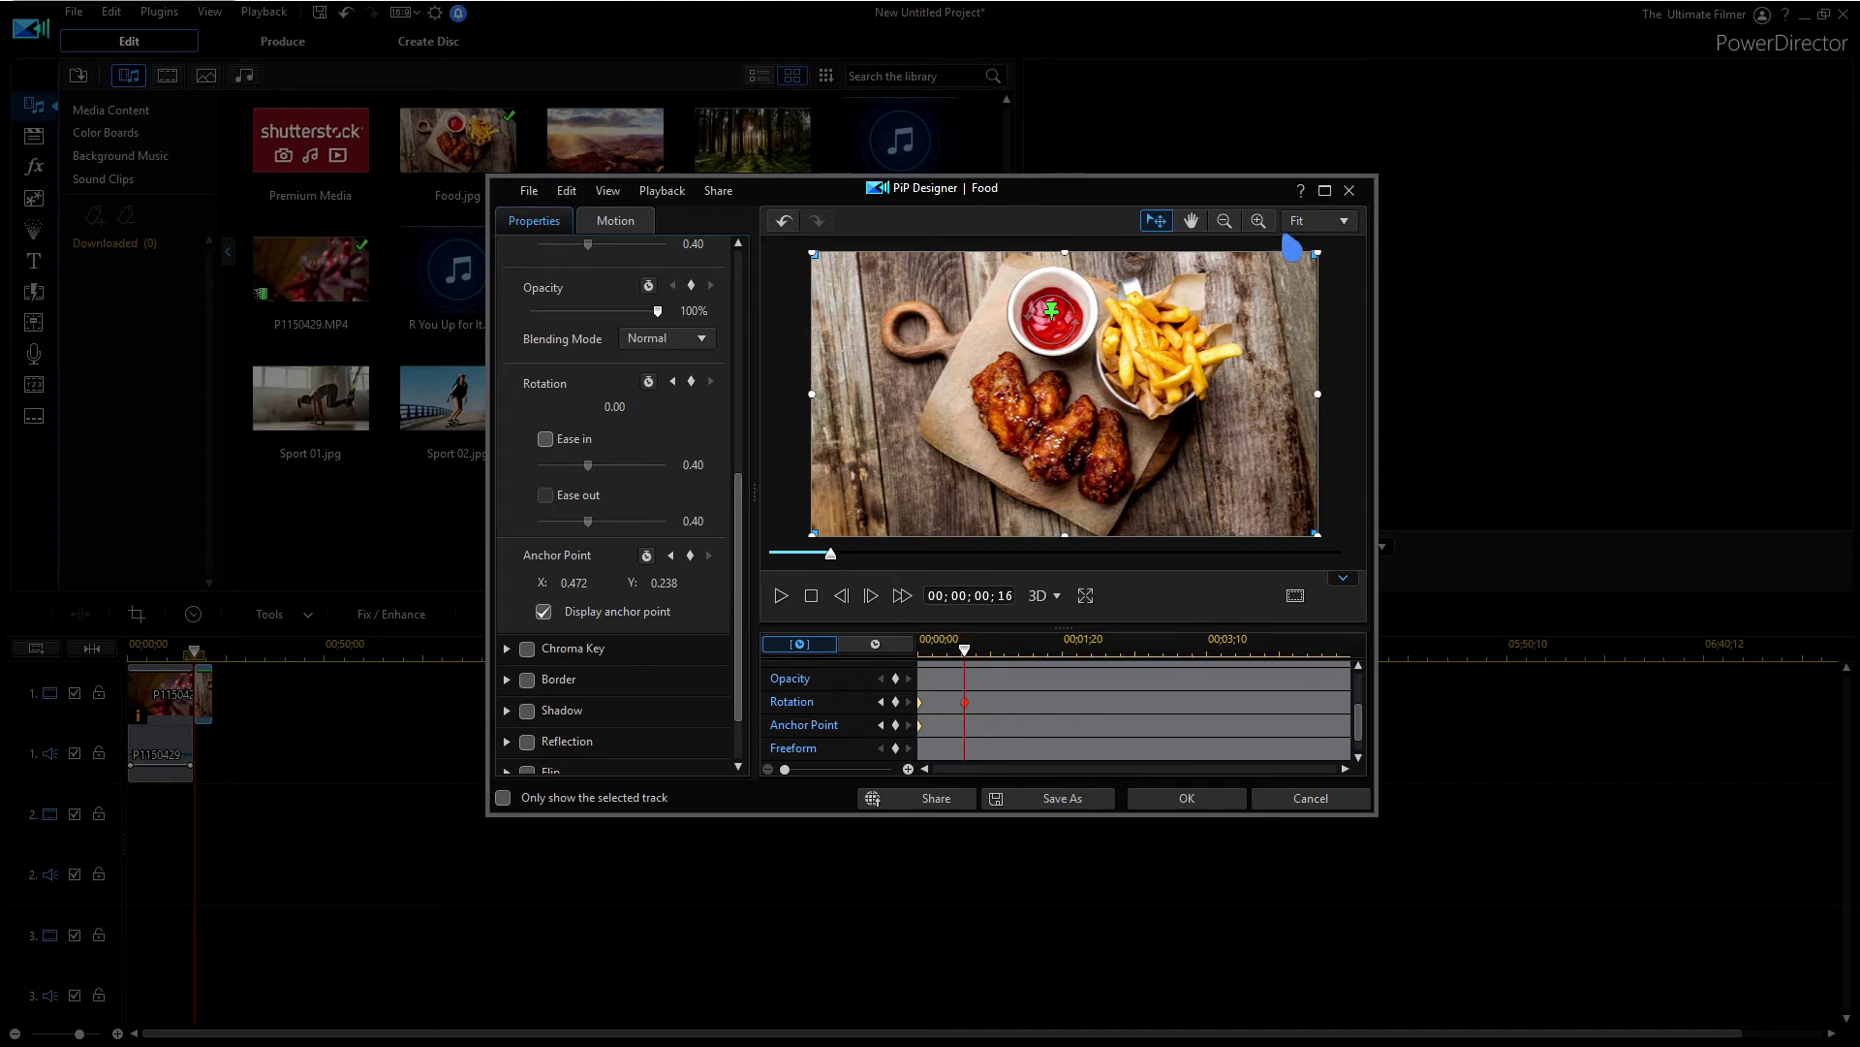
pyautogui.click(1227, 223)
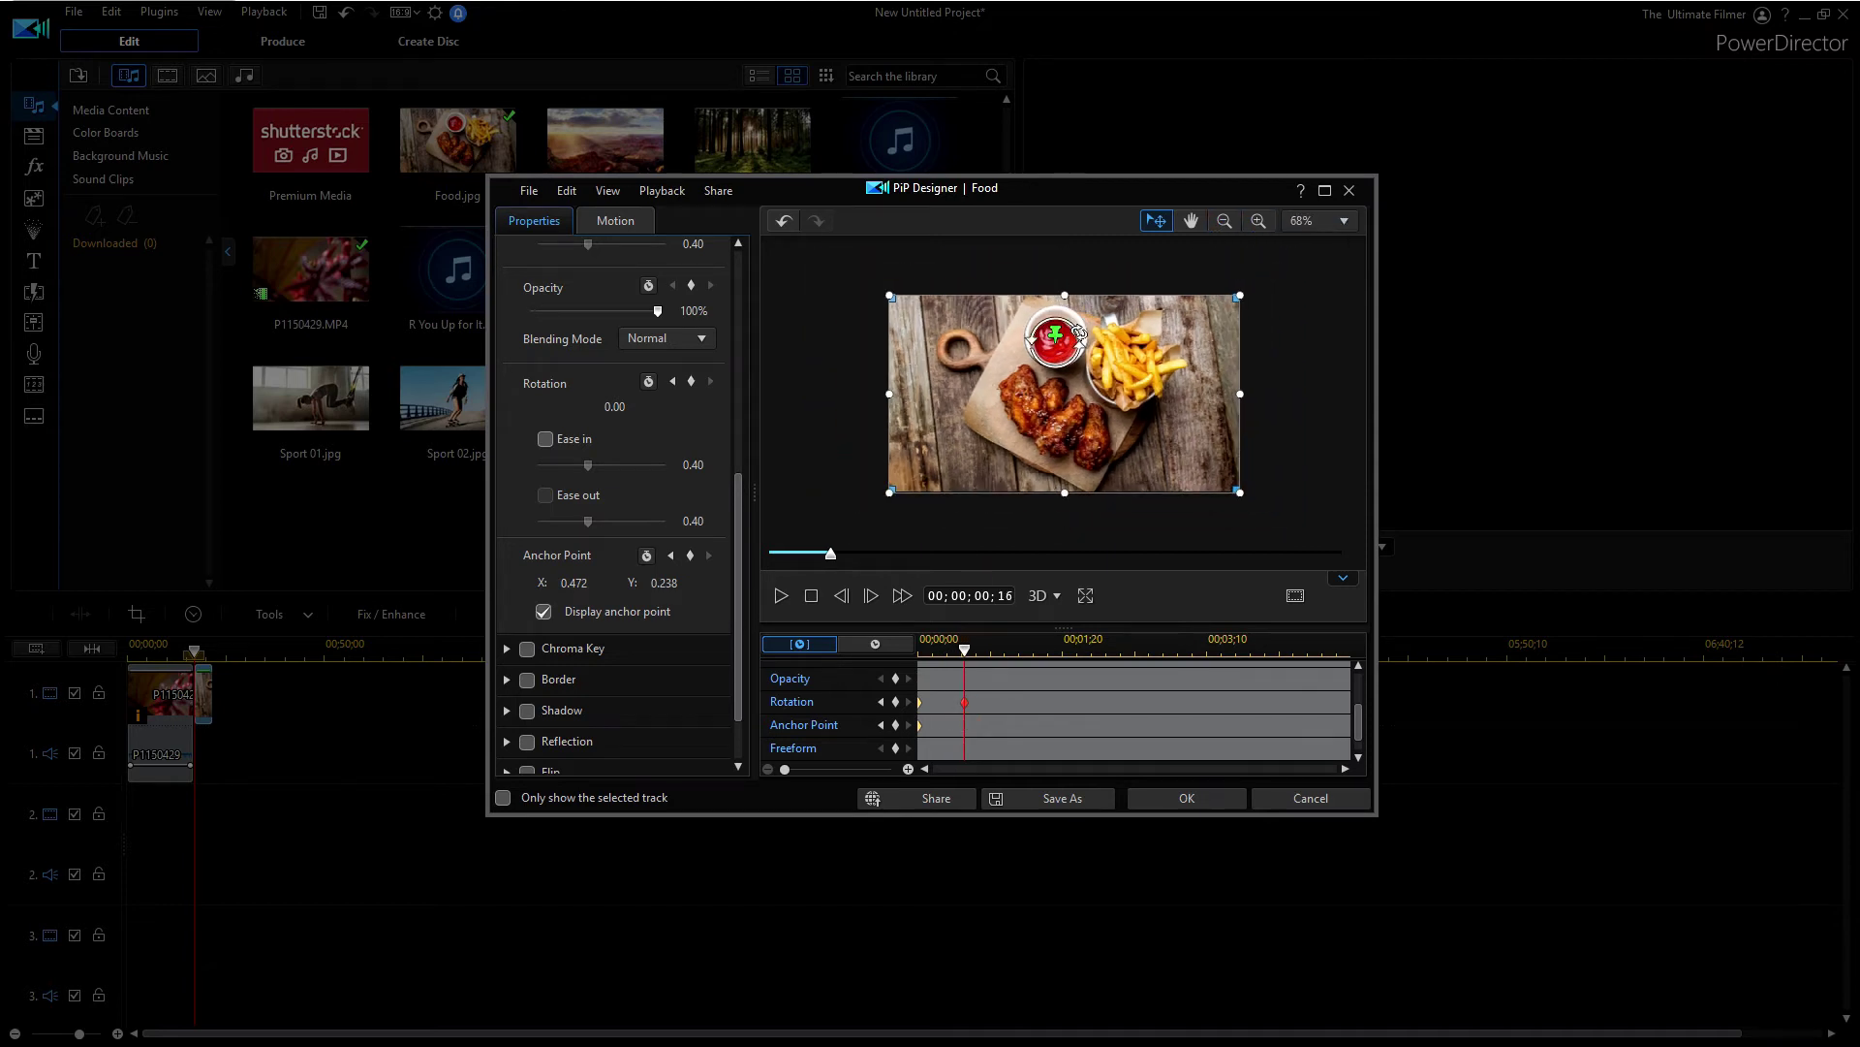
pyautogui.moveTo(1078, 333); pyautogui.dragTo(1114, 272)
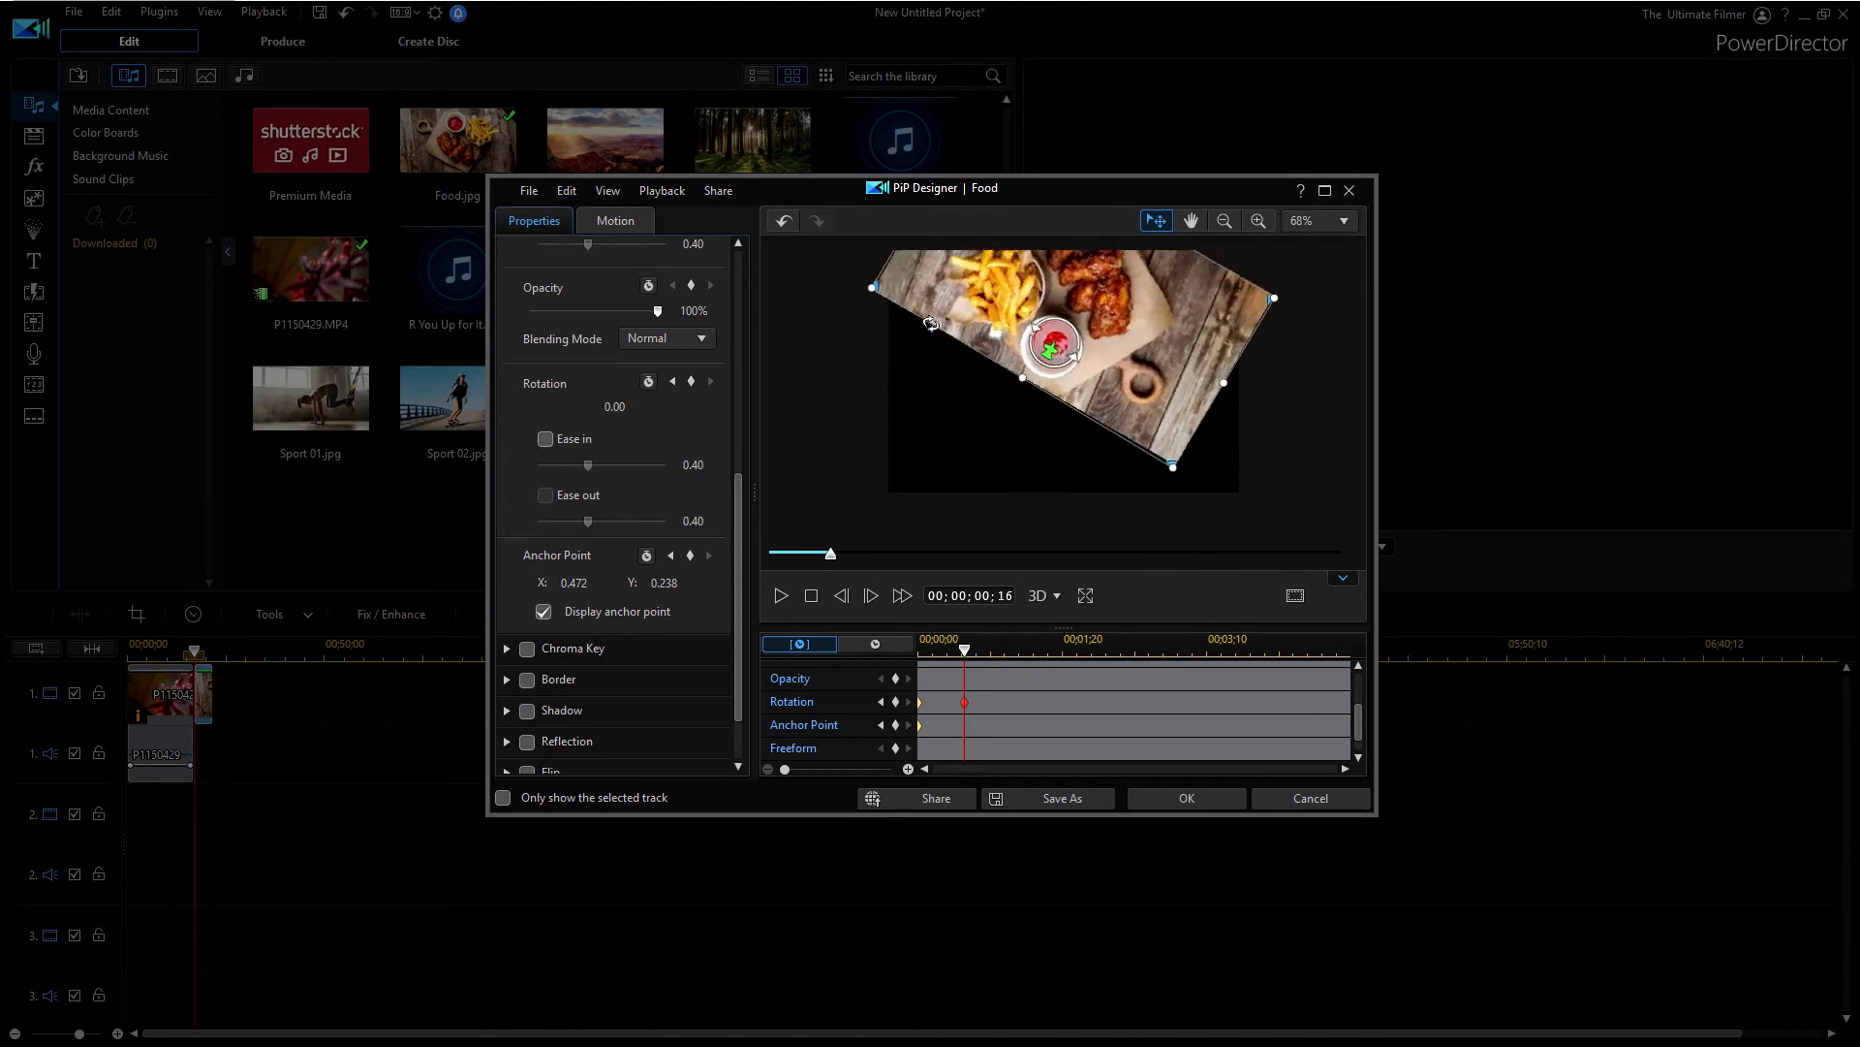
# Enable Motion Blur for the spin, preview it, and apply the PiP Designer changes
pyautogui.click(616, 220)
pyautogui.click(528, 314)
pyautogui.click(508, 313)
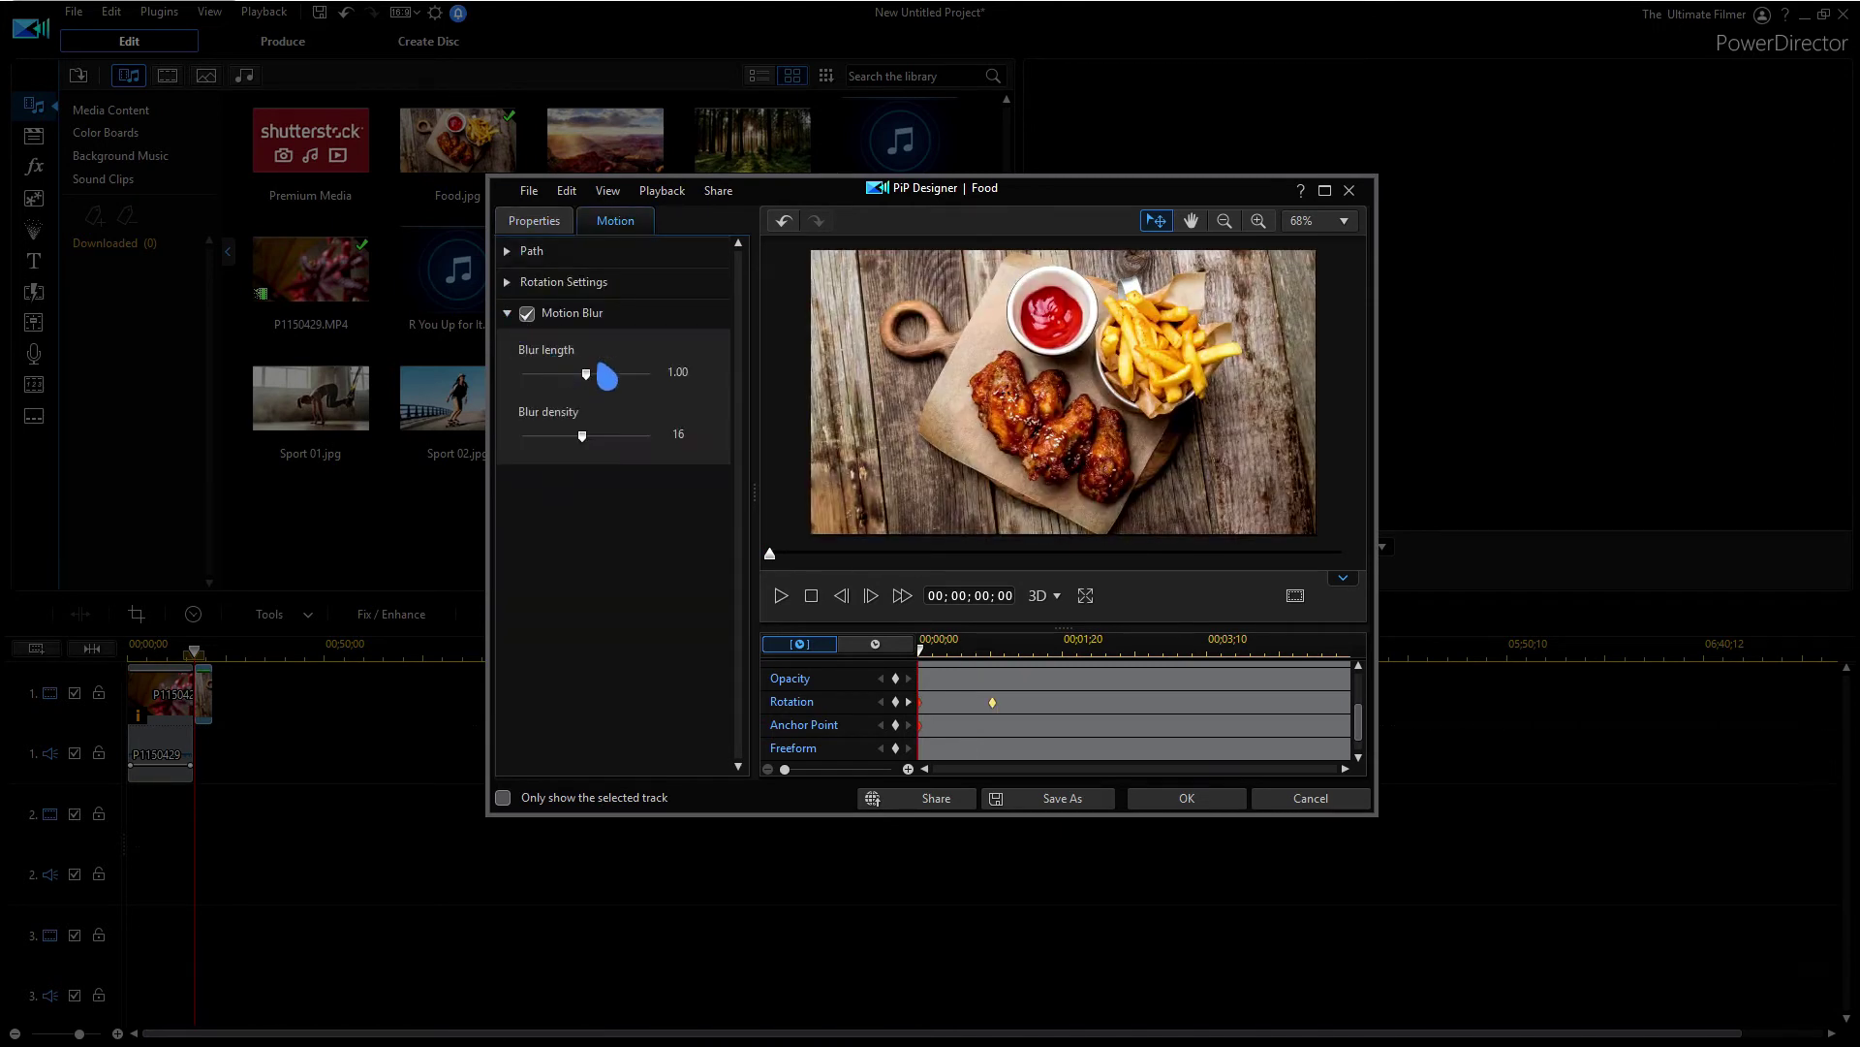
pyautogui.click(534, 221)
pyautogui.click(781, 595)
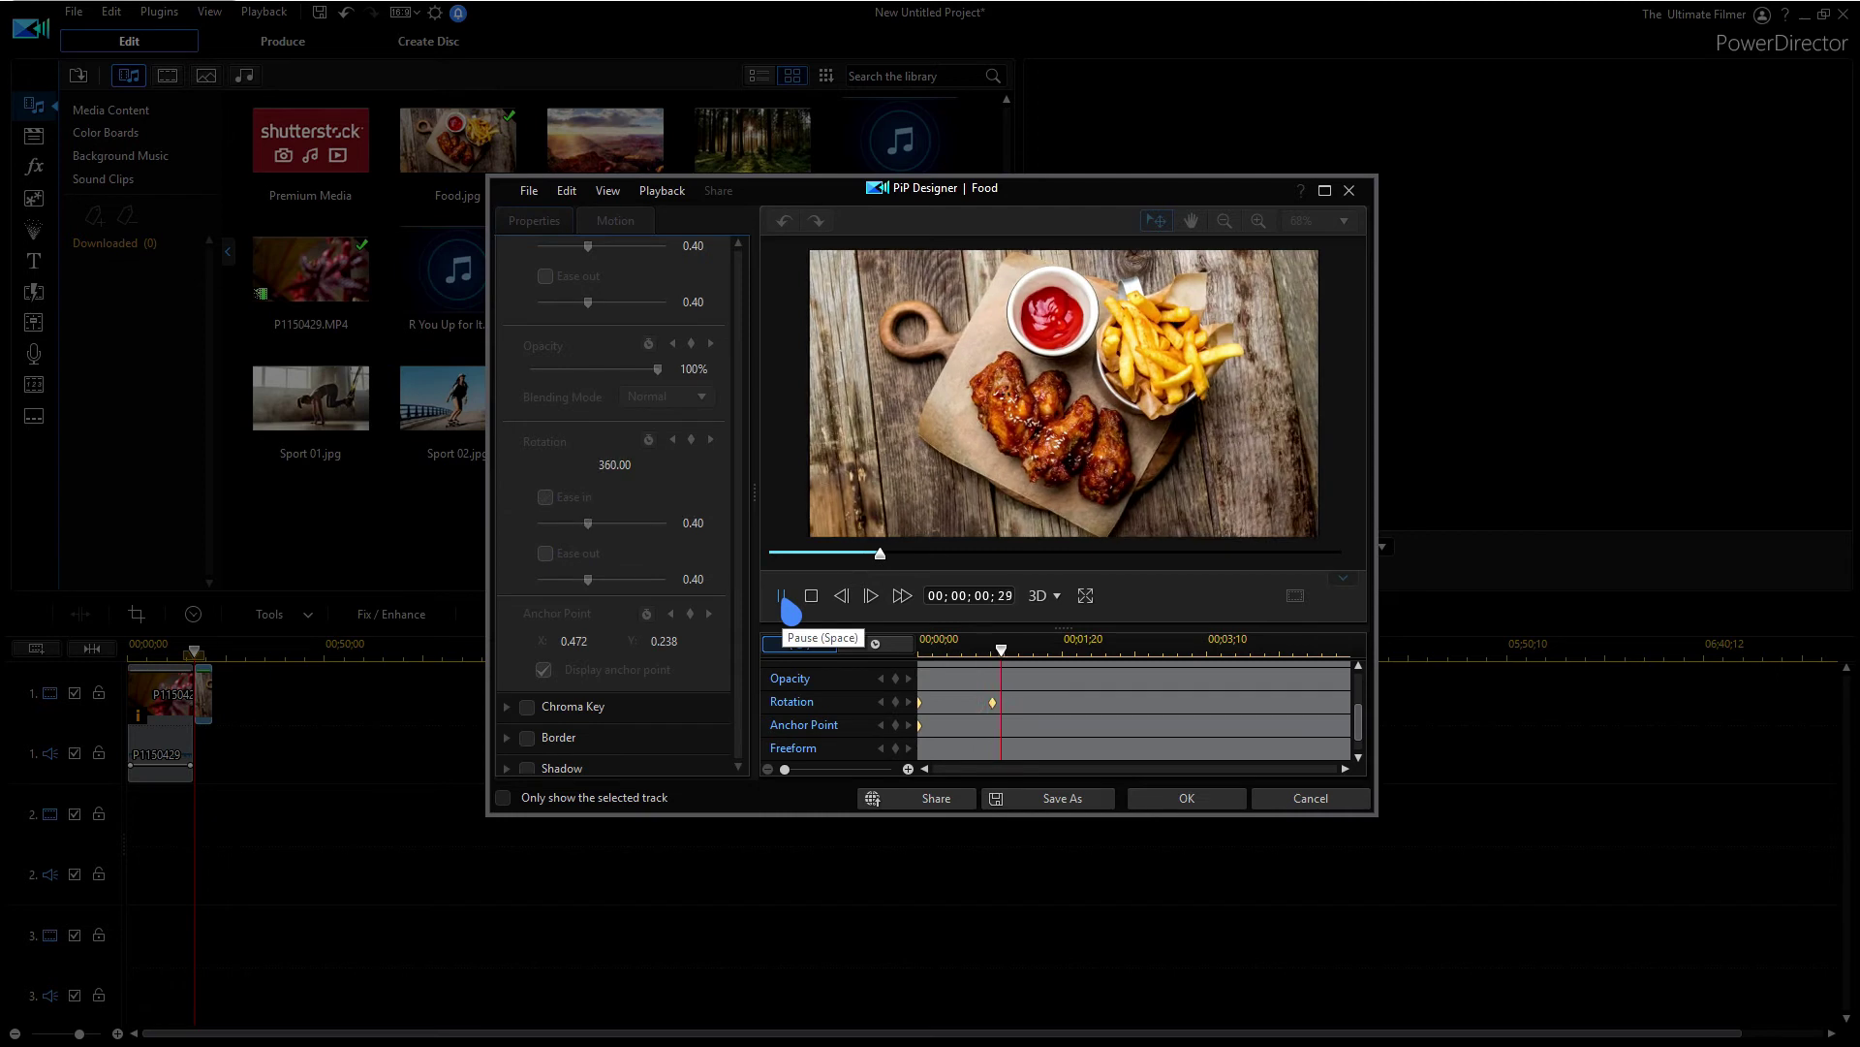
pyautogui.click(1060, 343)
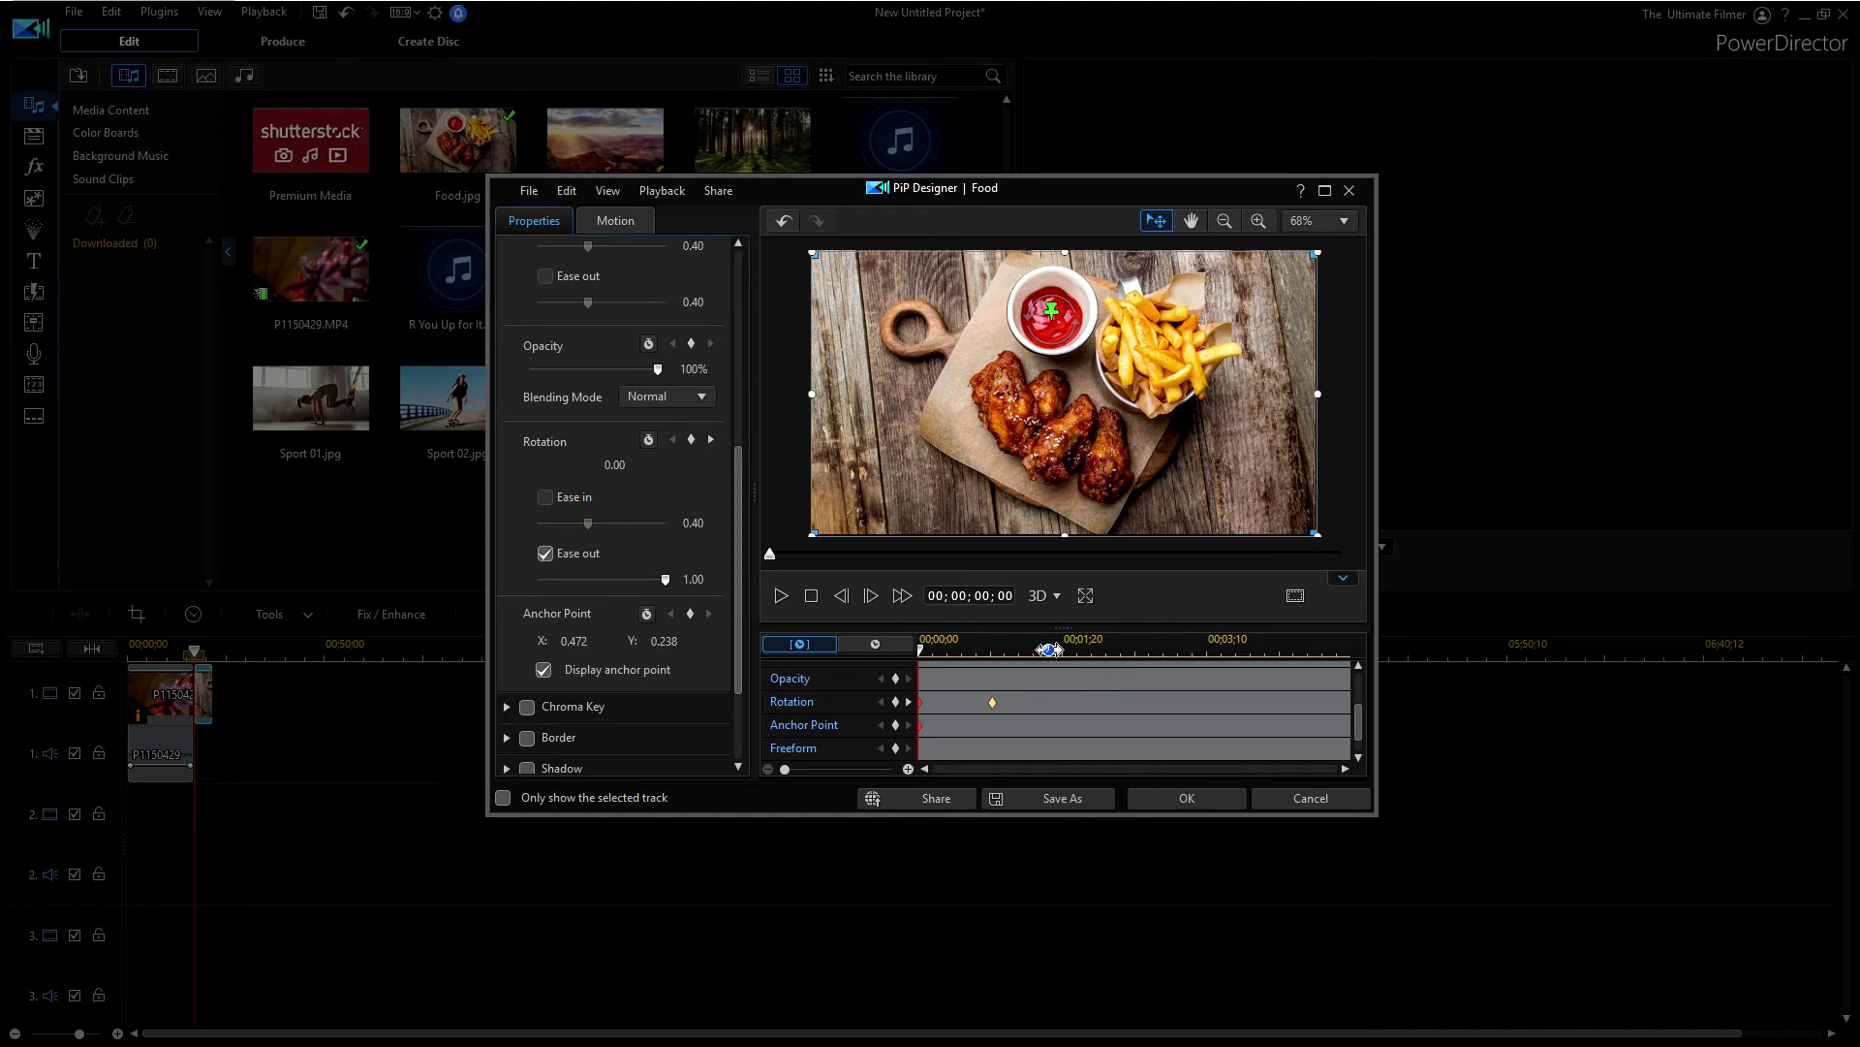
pyautogui.click(1187, 798)
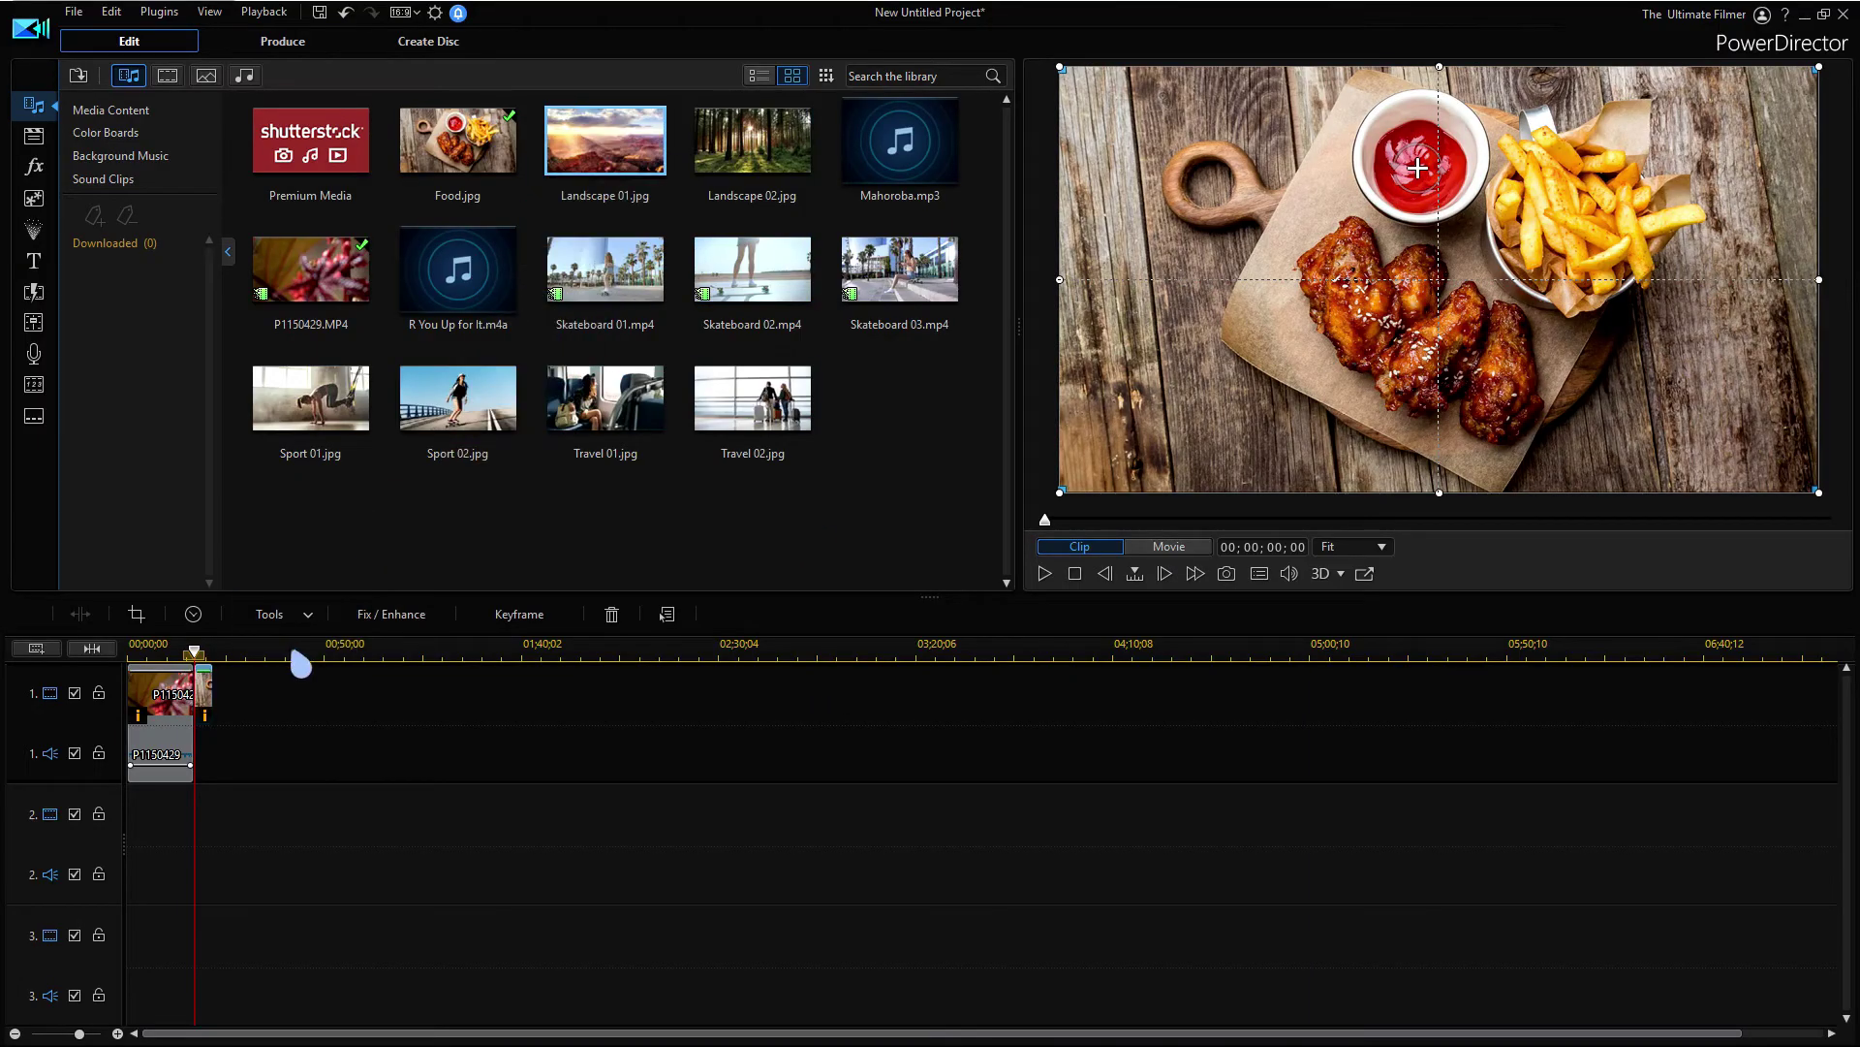
# Add Landscape 01 after Food and paste Food's keyframe attributes onto it
pyautogui.moveTo(223, 710); pyautogui.dragTo(217, 712)
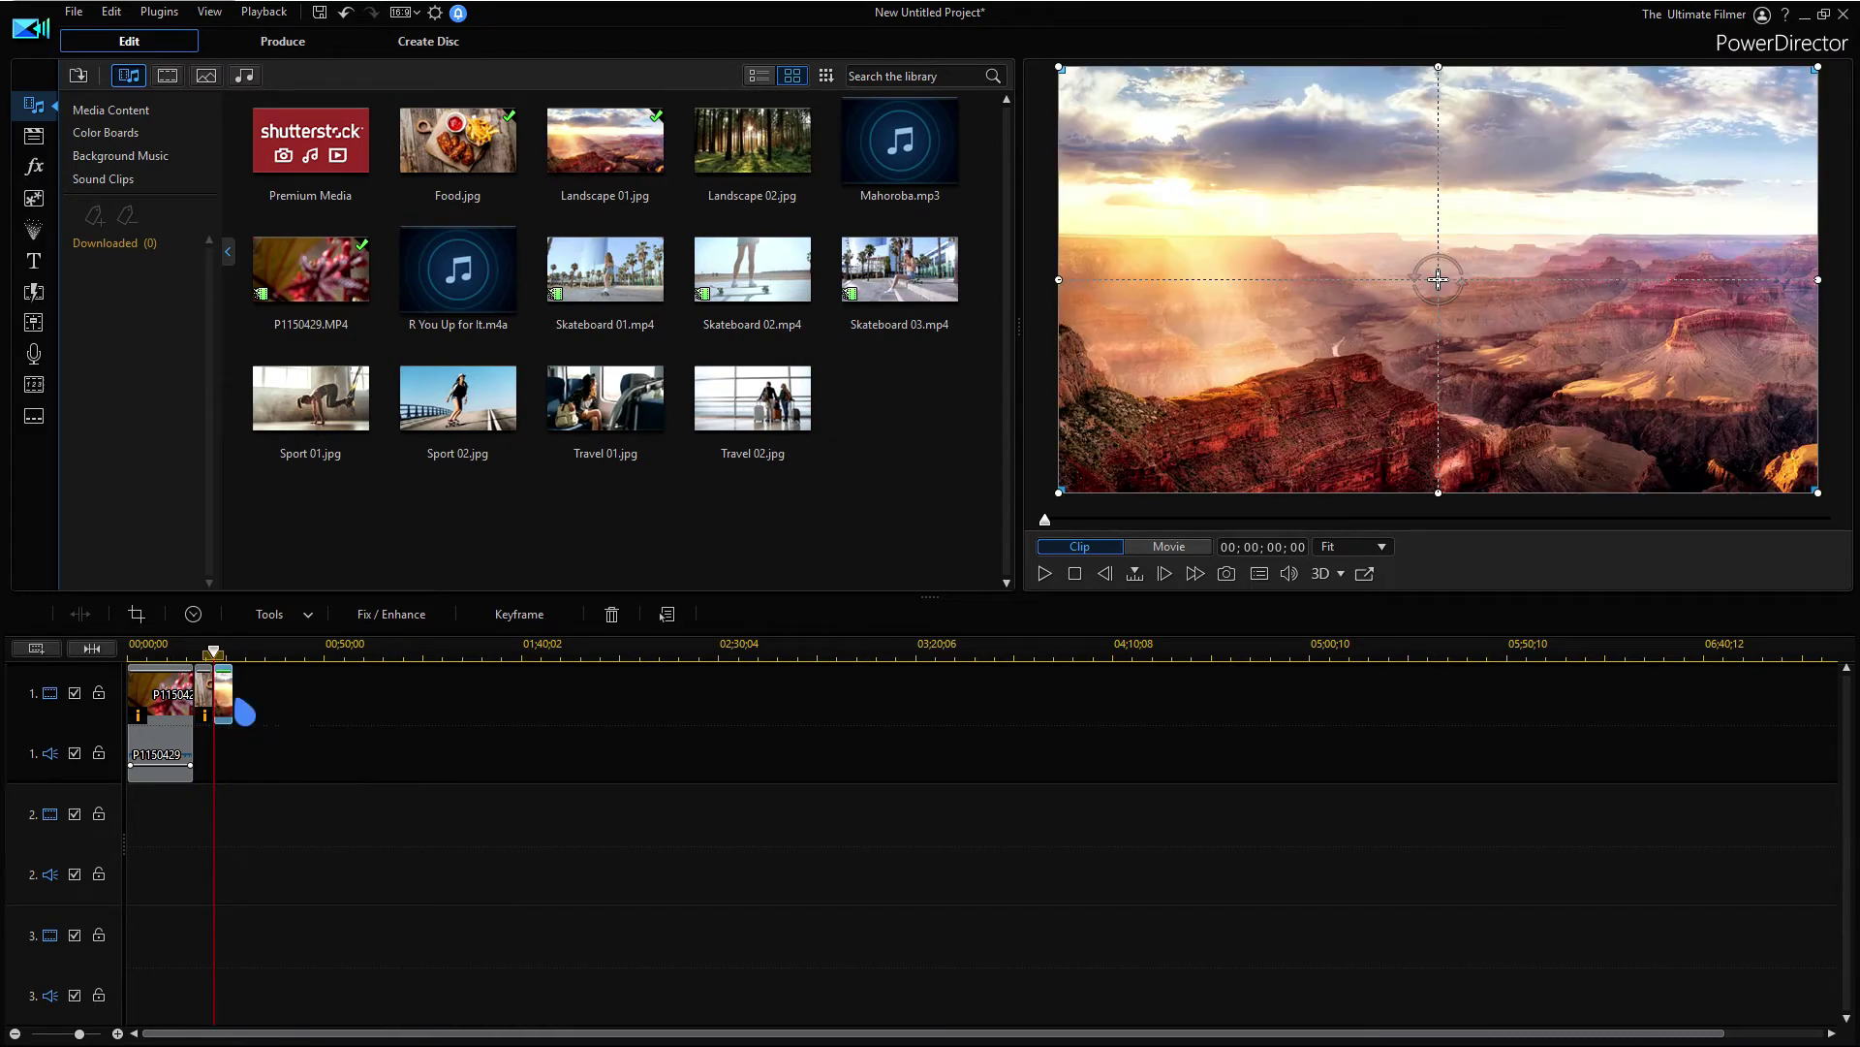
pyautogui.rightClick(205, 695)
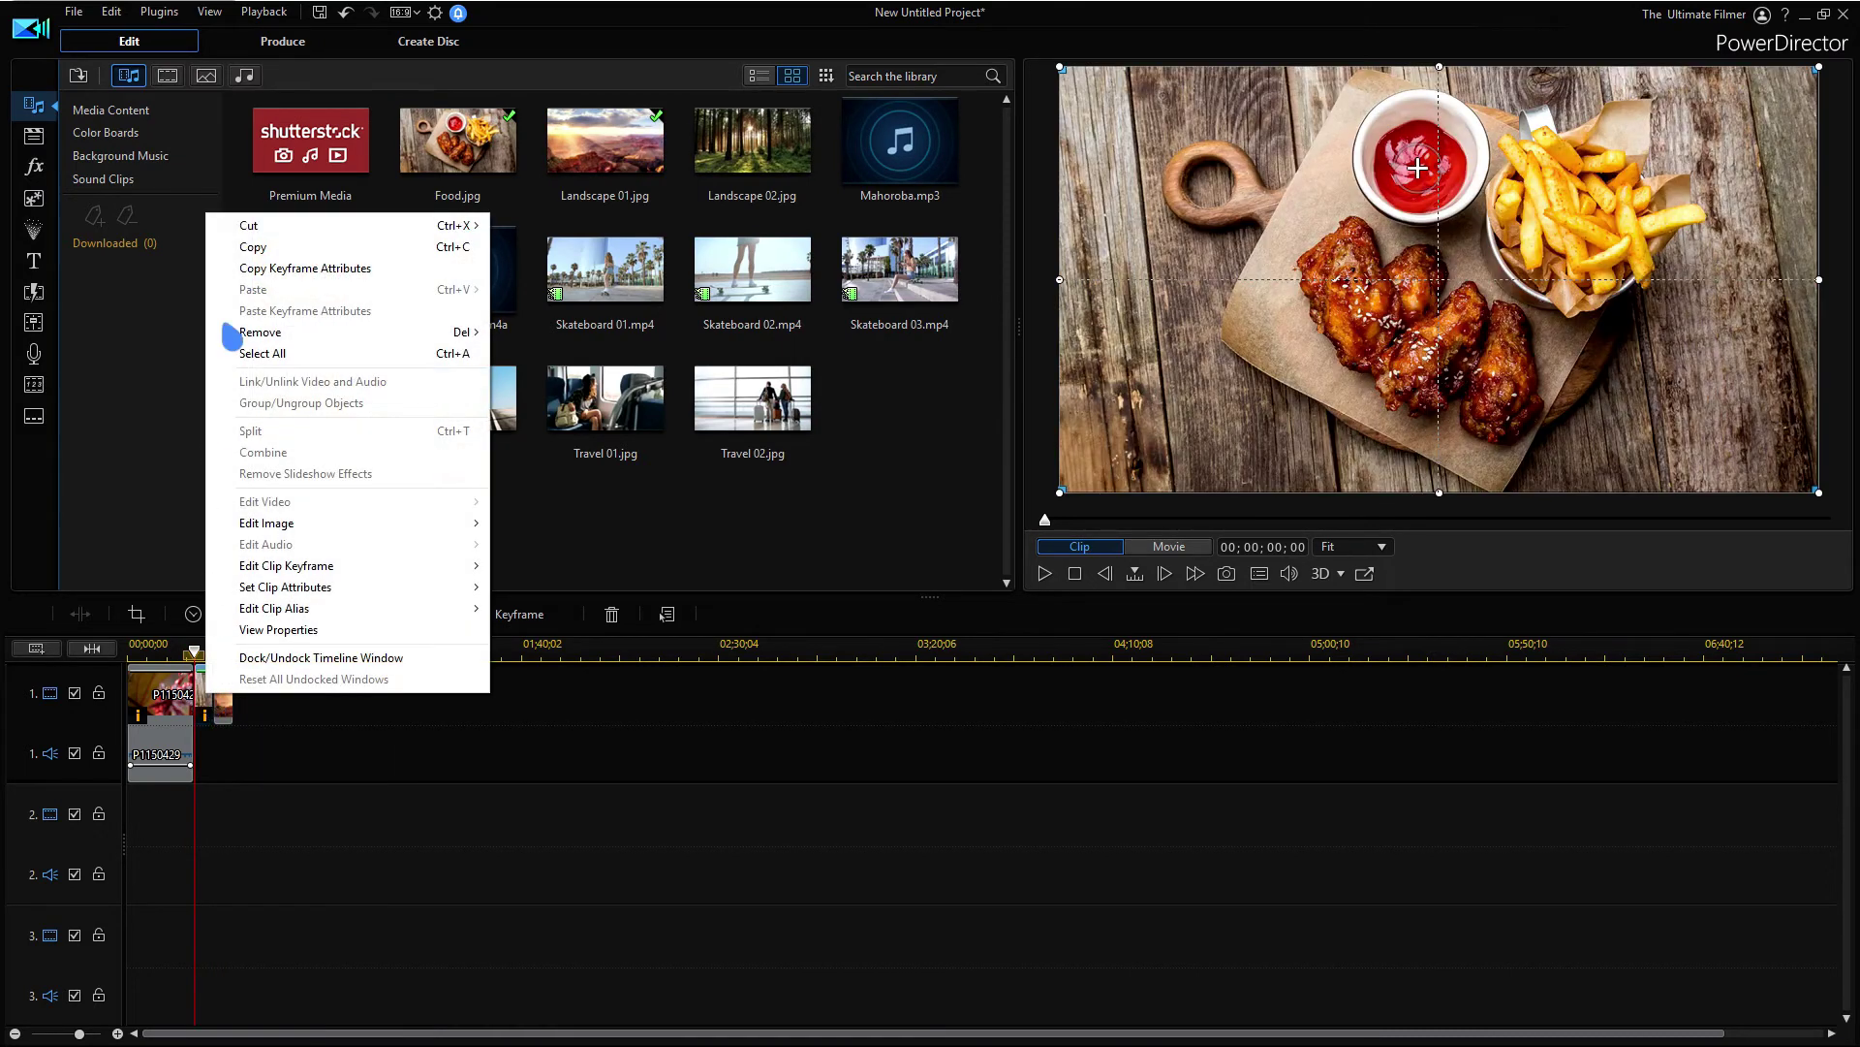
pyautogui.click(287, 278)
pyautogui.rightClick(229, 690)
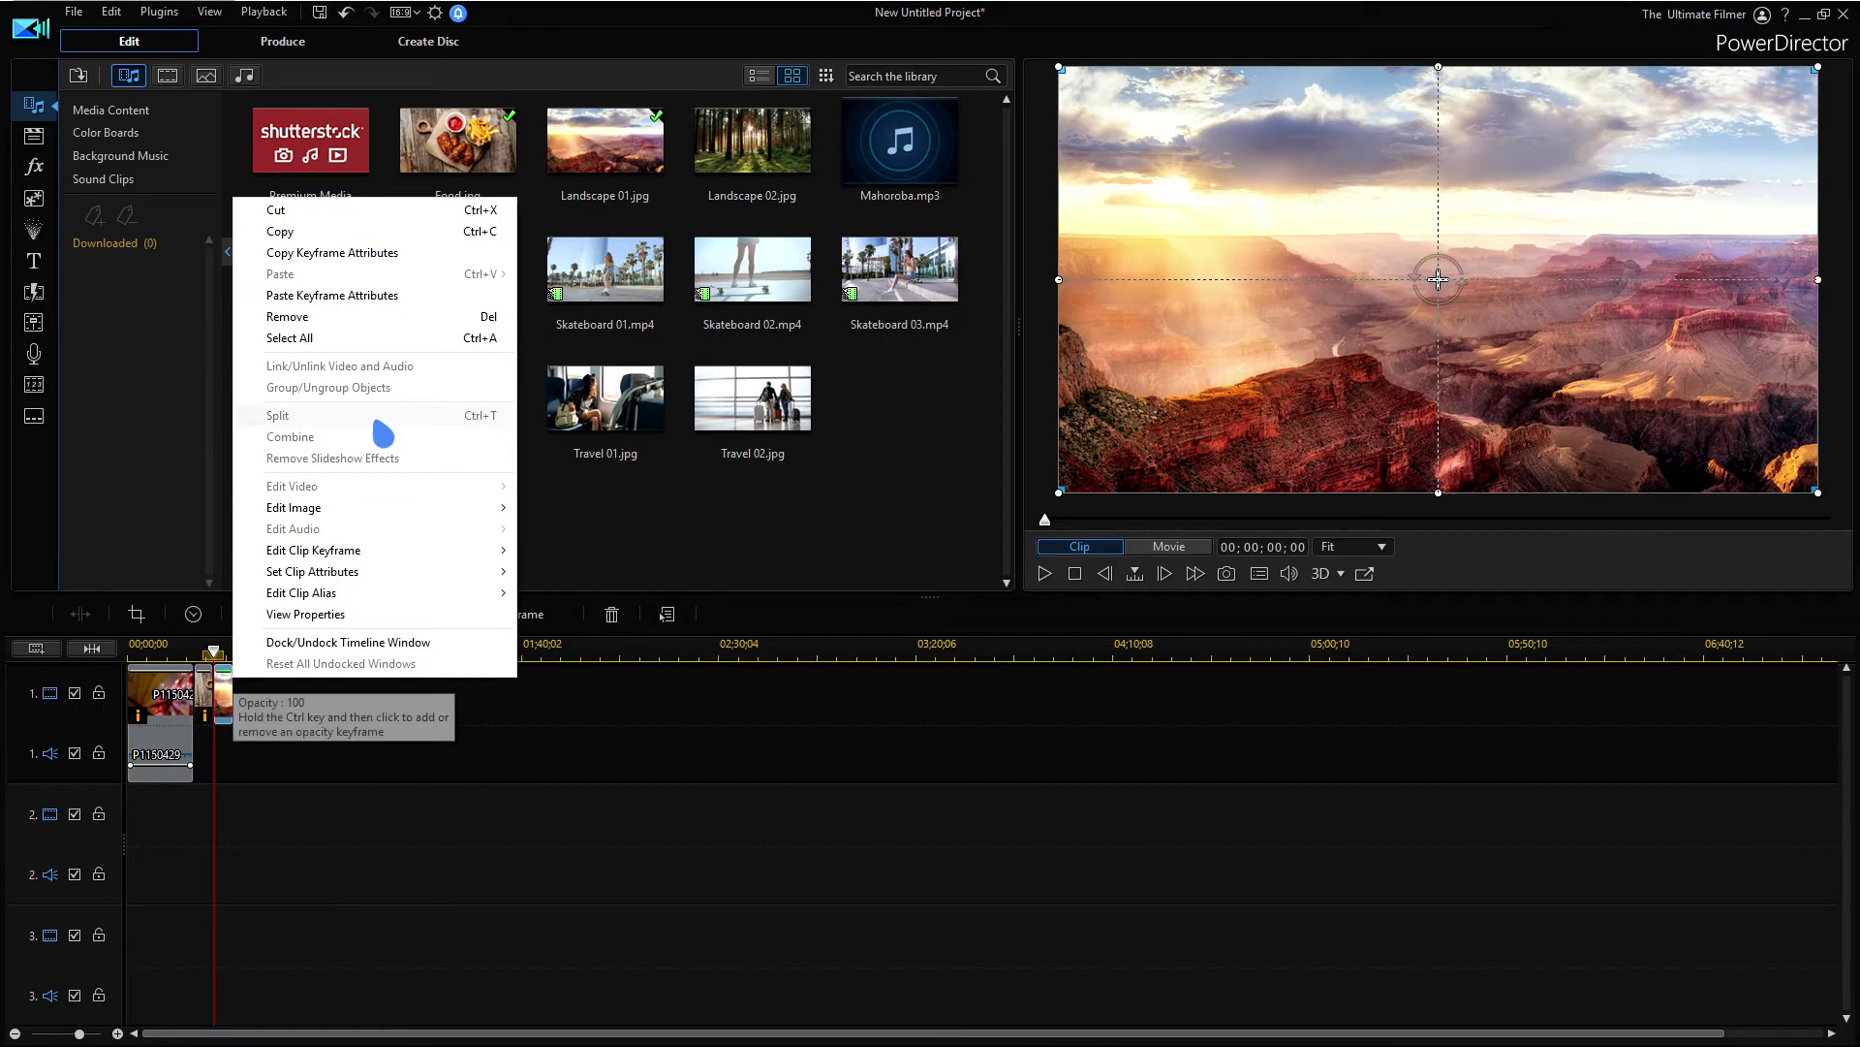
pyautogui.click(336, 295)
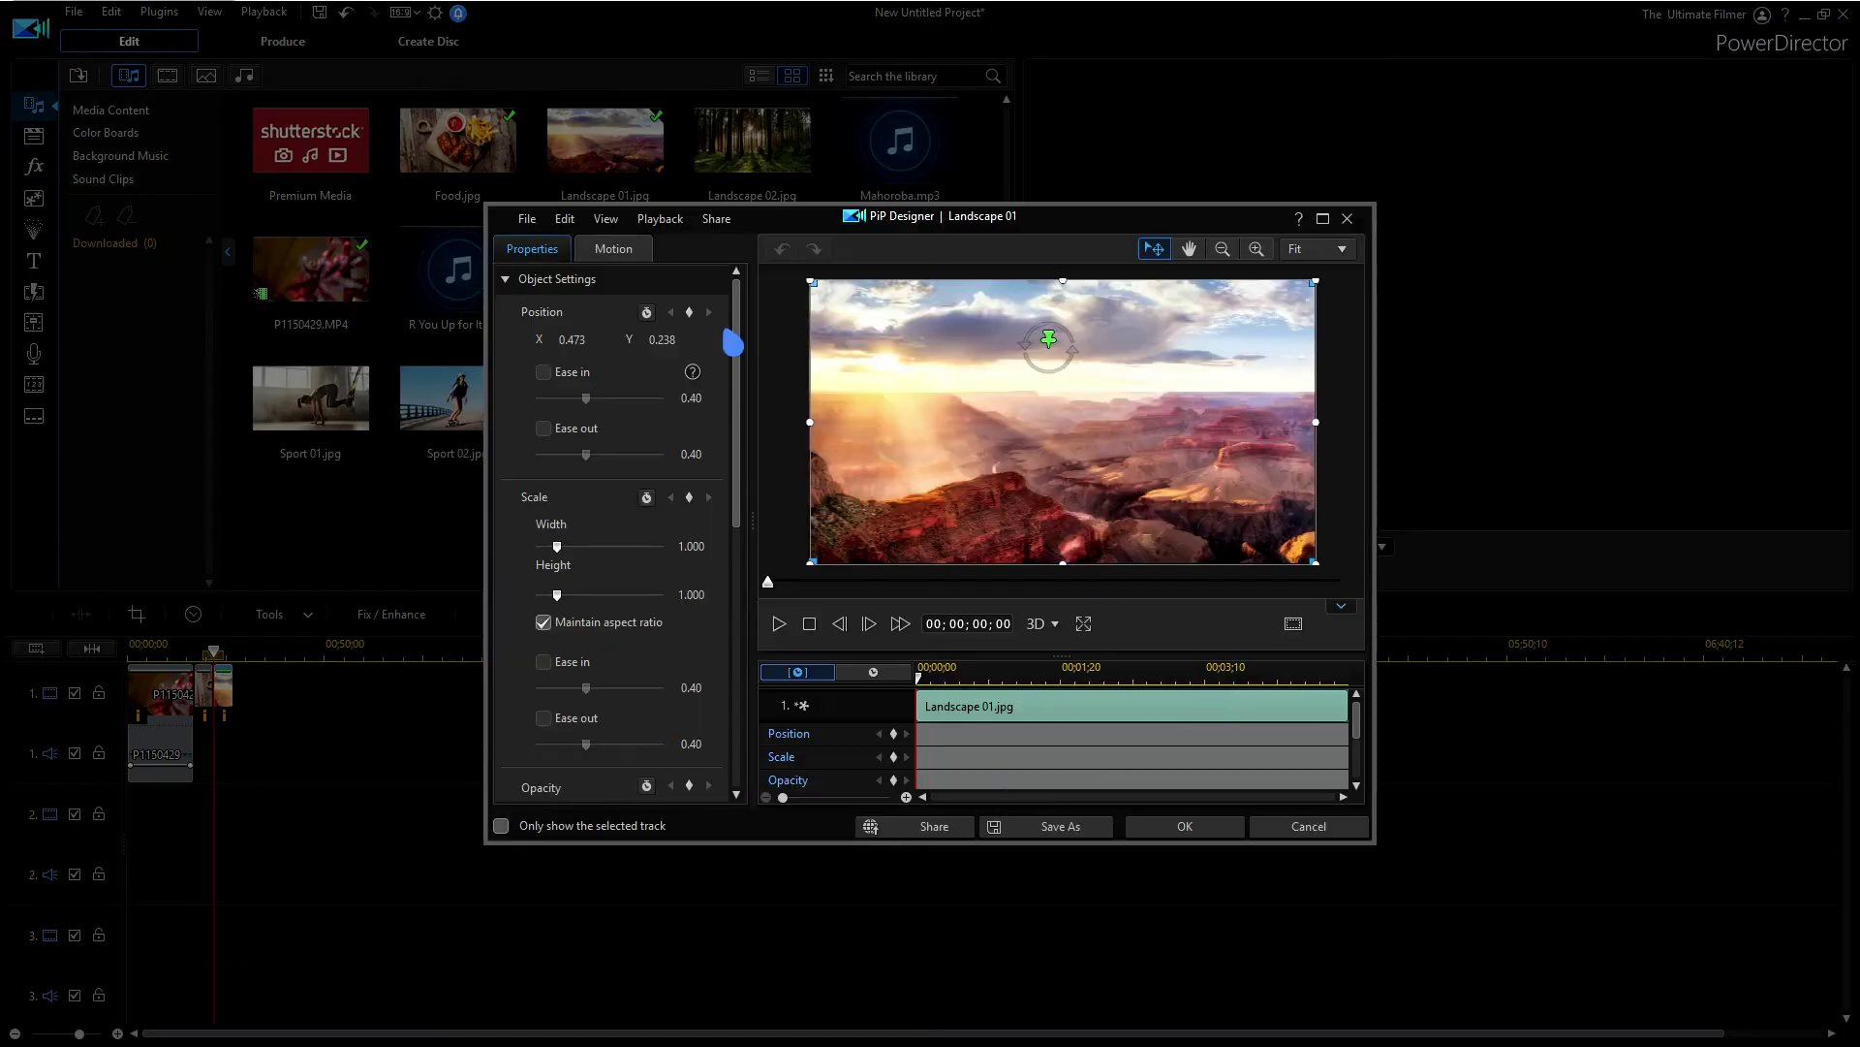
# Shift the landscape's anchor point left, adjust Food's opacity keyframe, and play the movie
pyautogui.moveTo(1359, 722); pyautogui.dragTo(1360, 768)
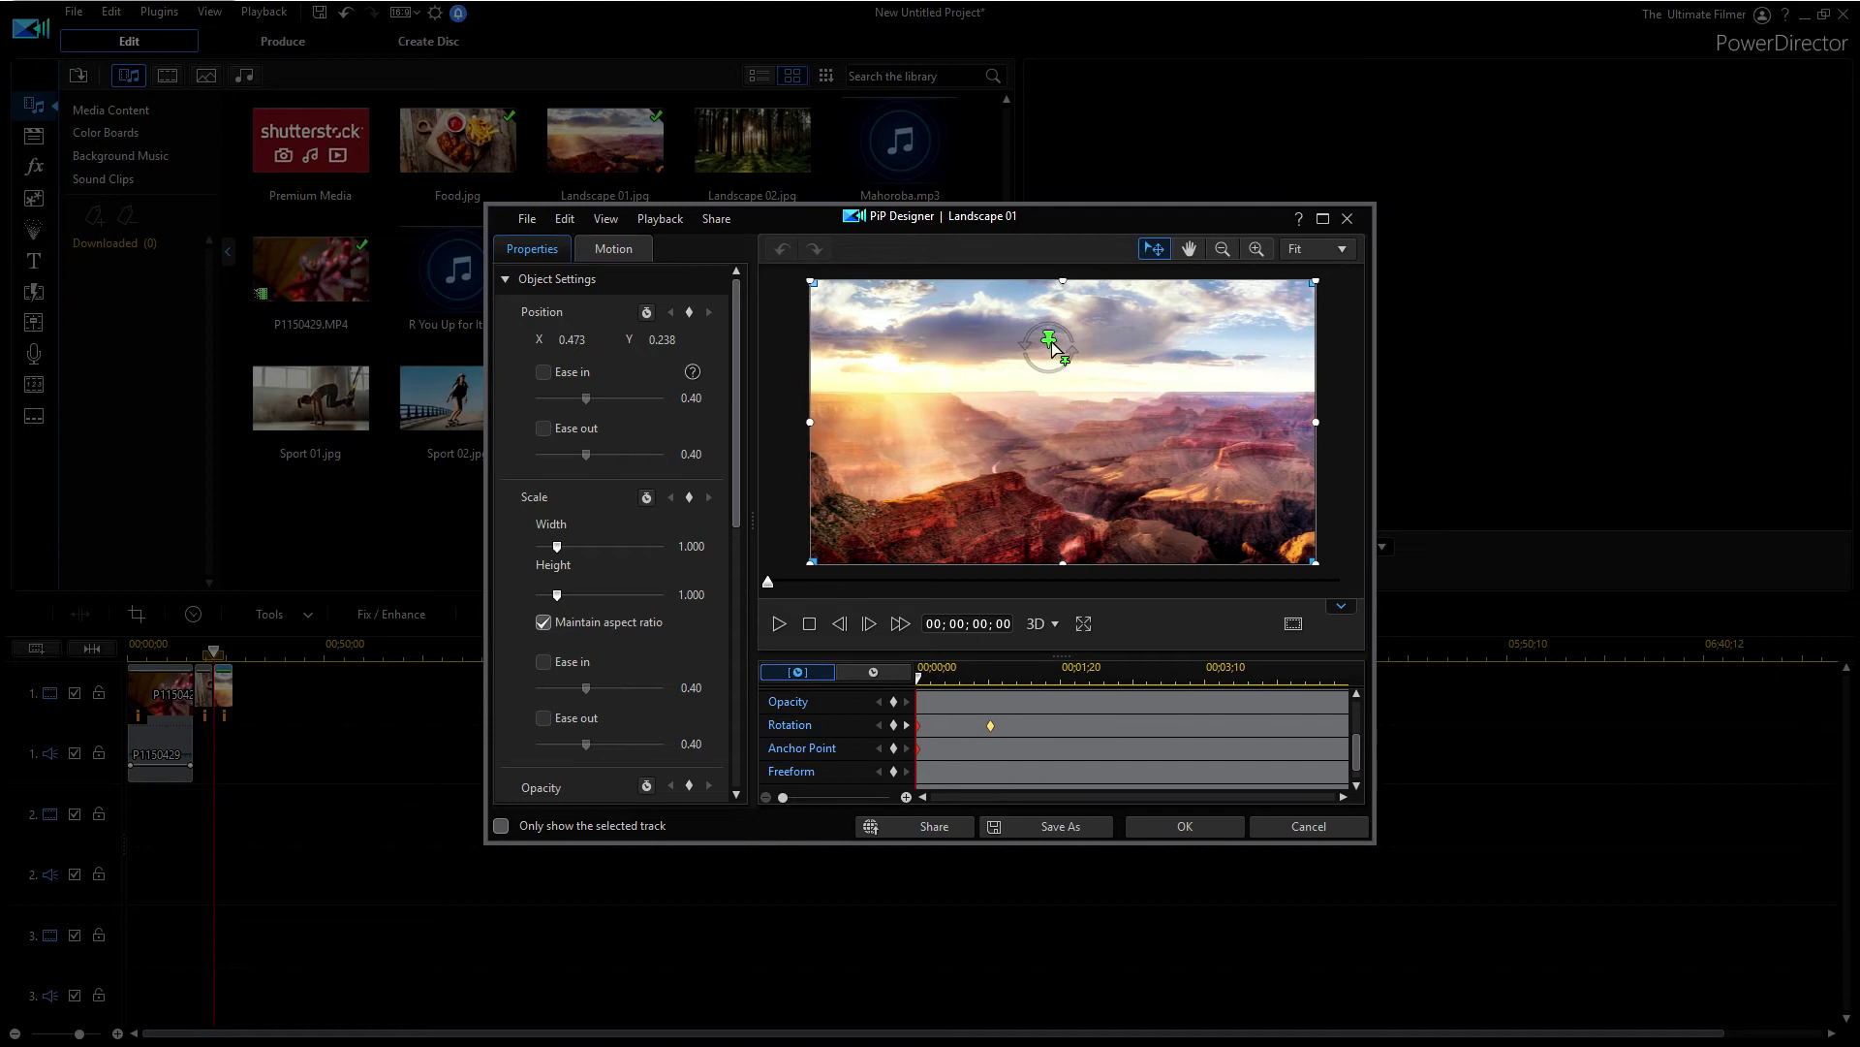
pyautogui.moveTo(1053, 346); pyautogui.dragTo(888, 365)
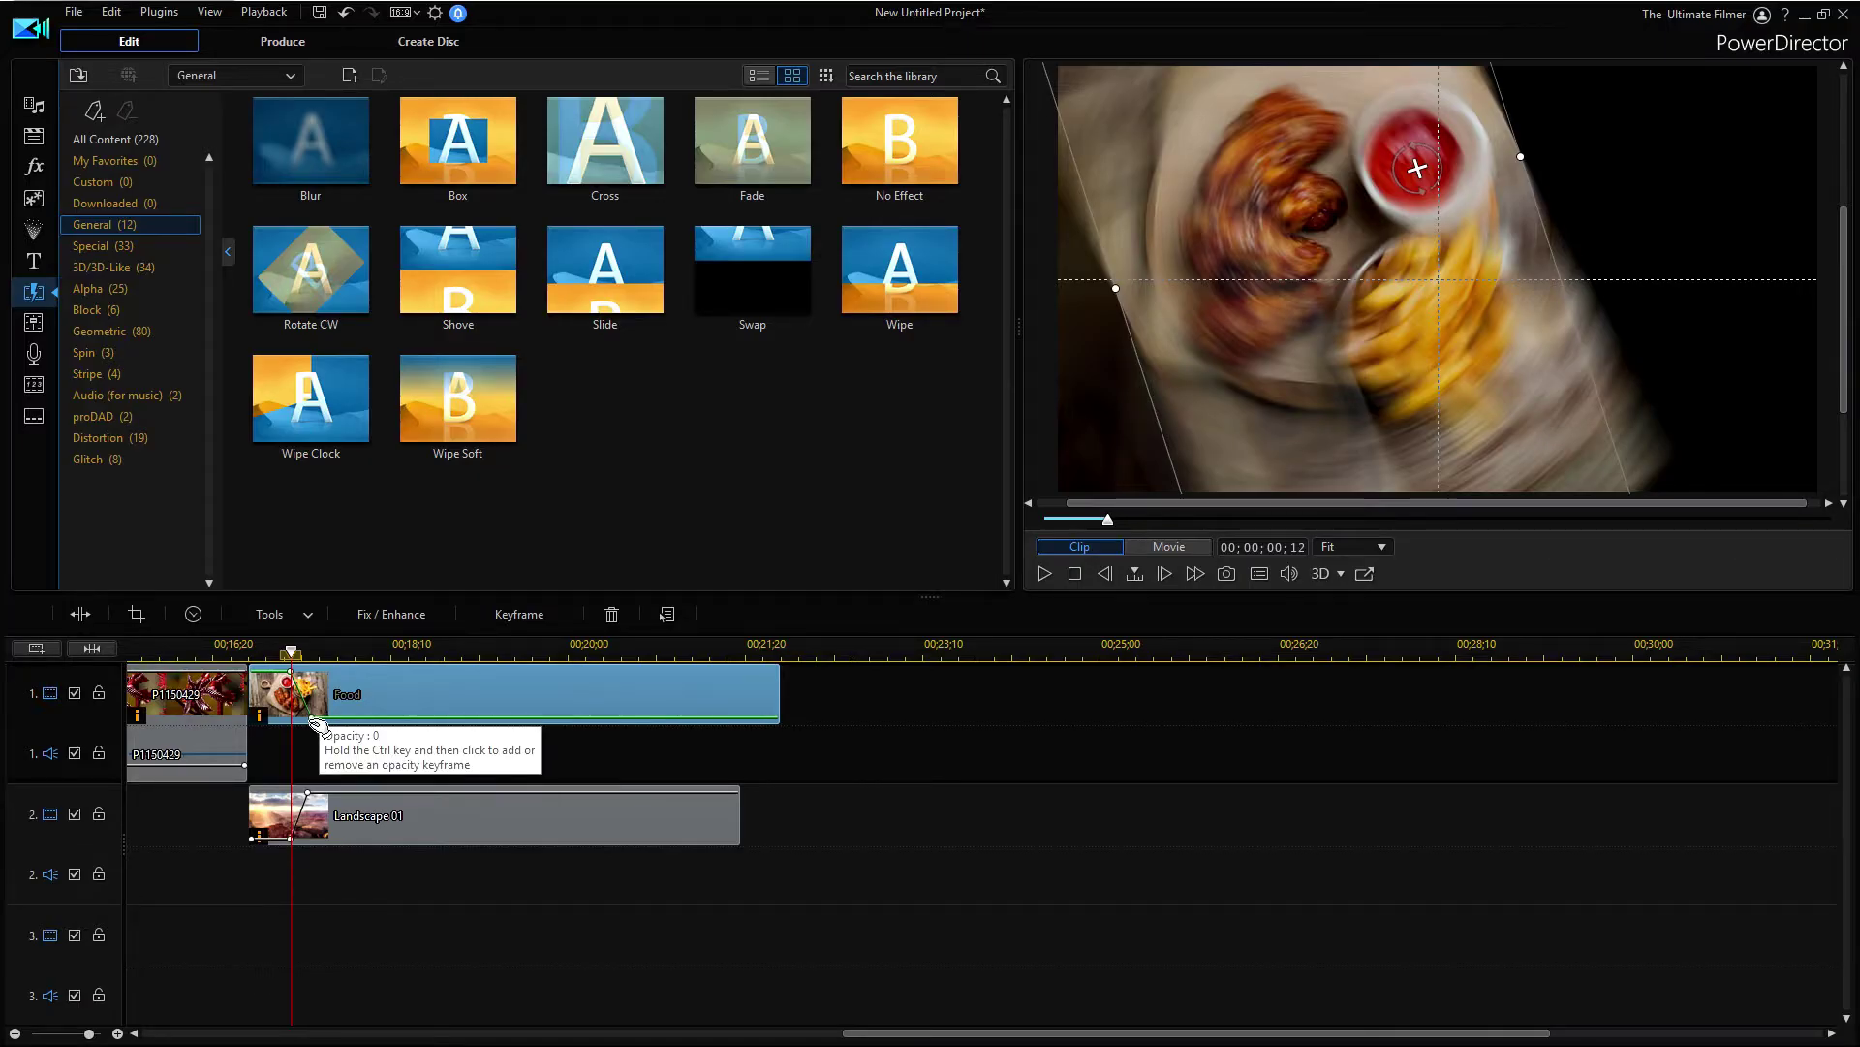
pyautogui.moveTo(316, 723); pyautogui.dragTo(314, 728)
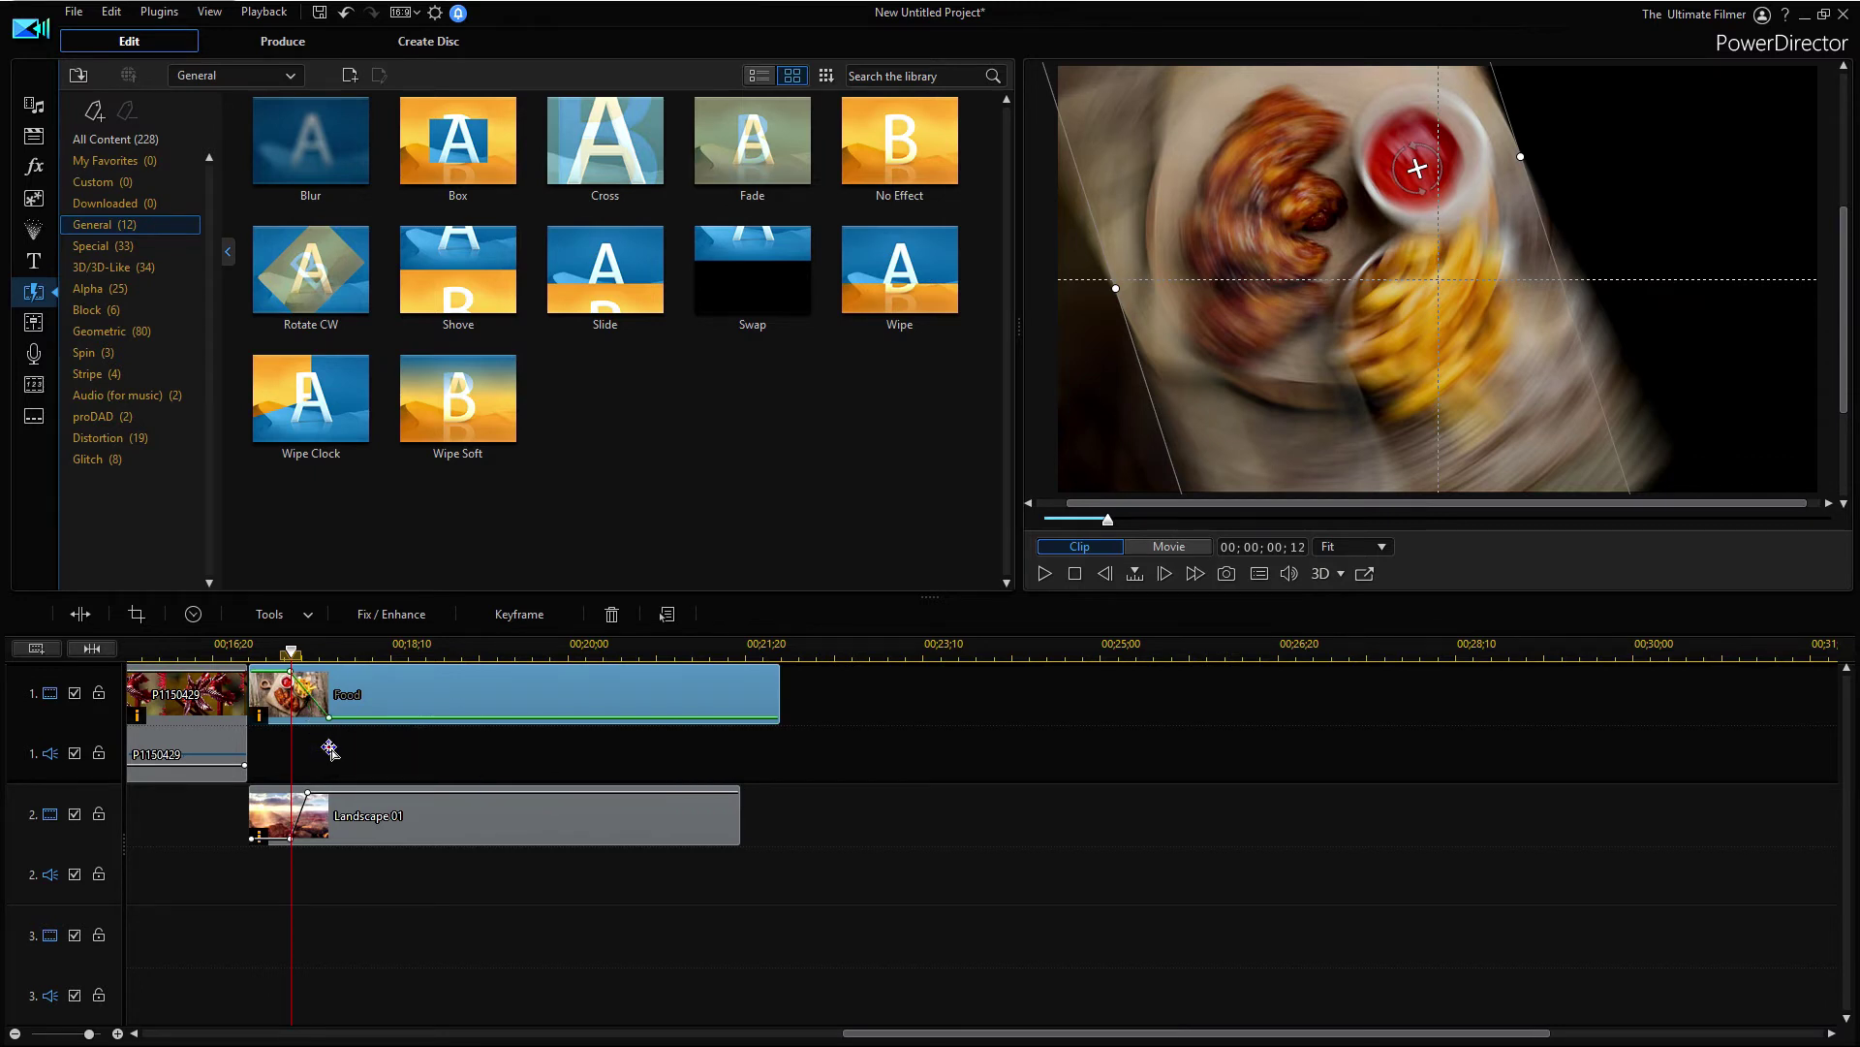
pyautogui.click(312, 746)
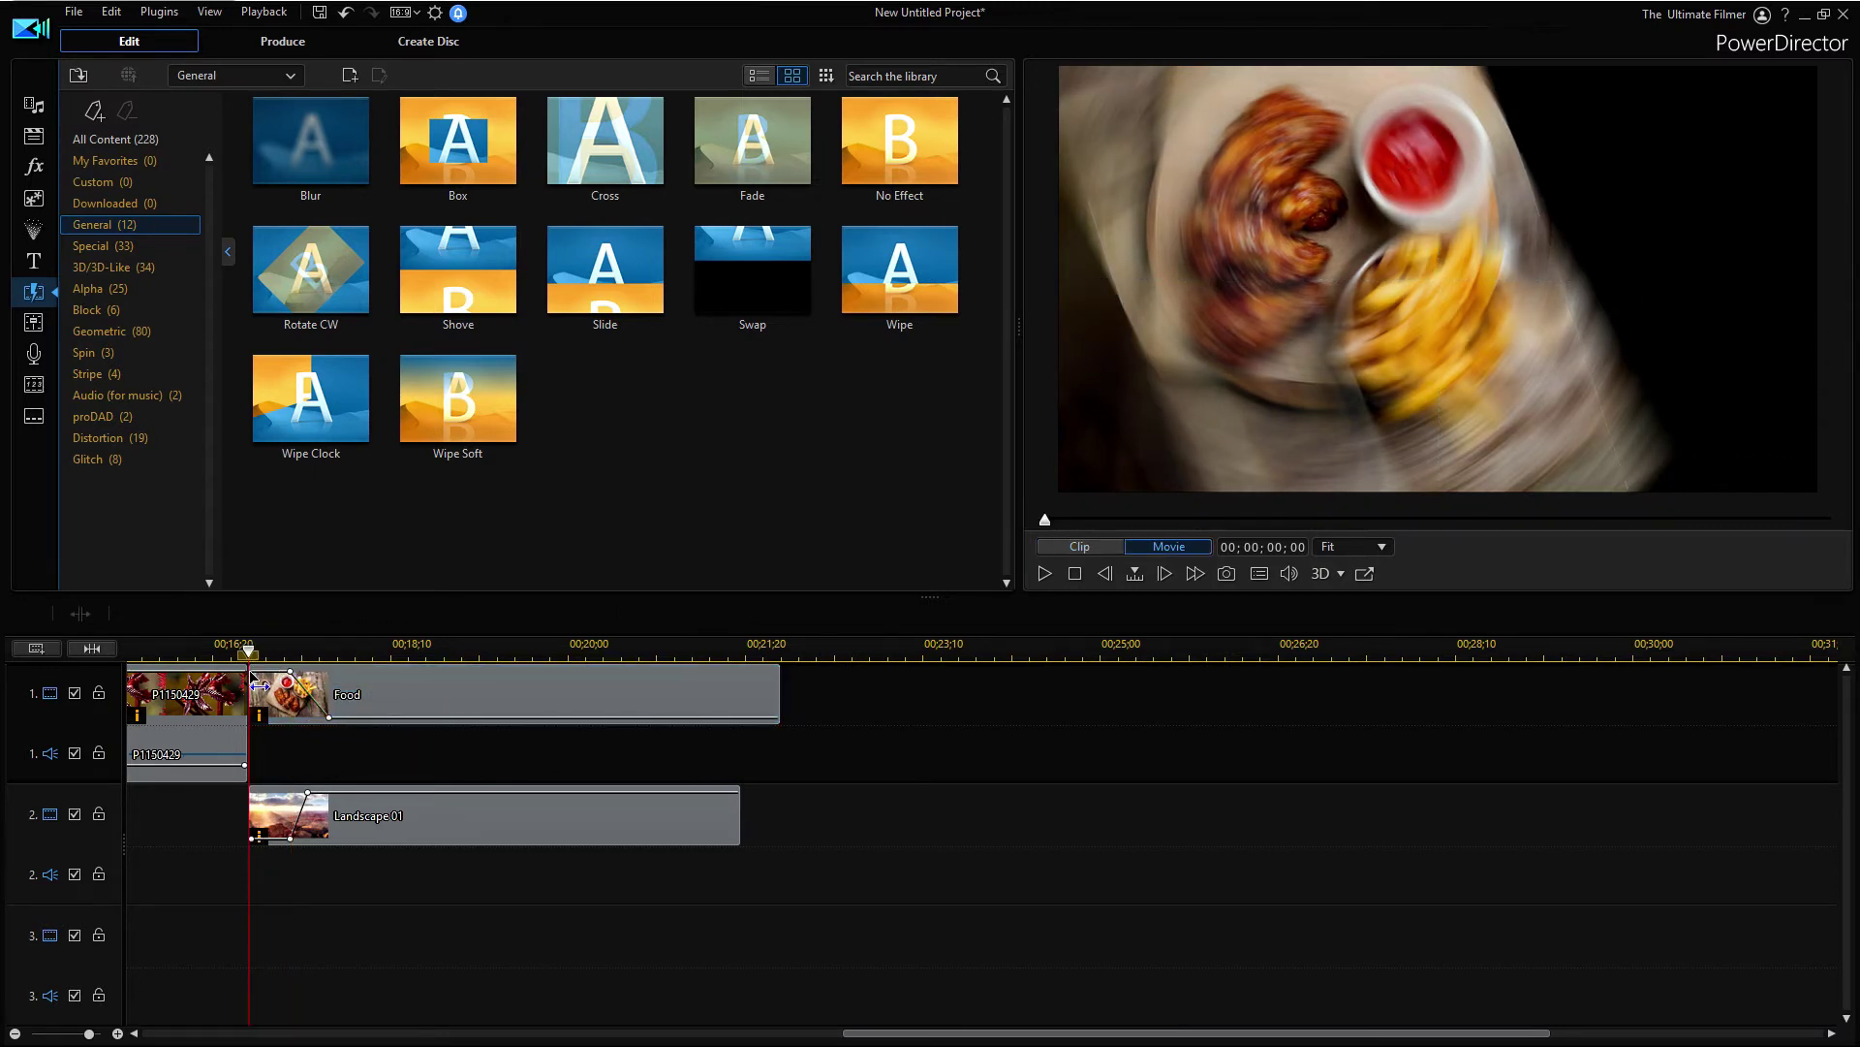
pyautogui.click(1044, 573)
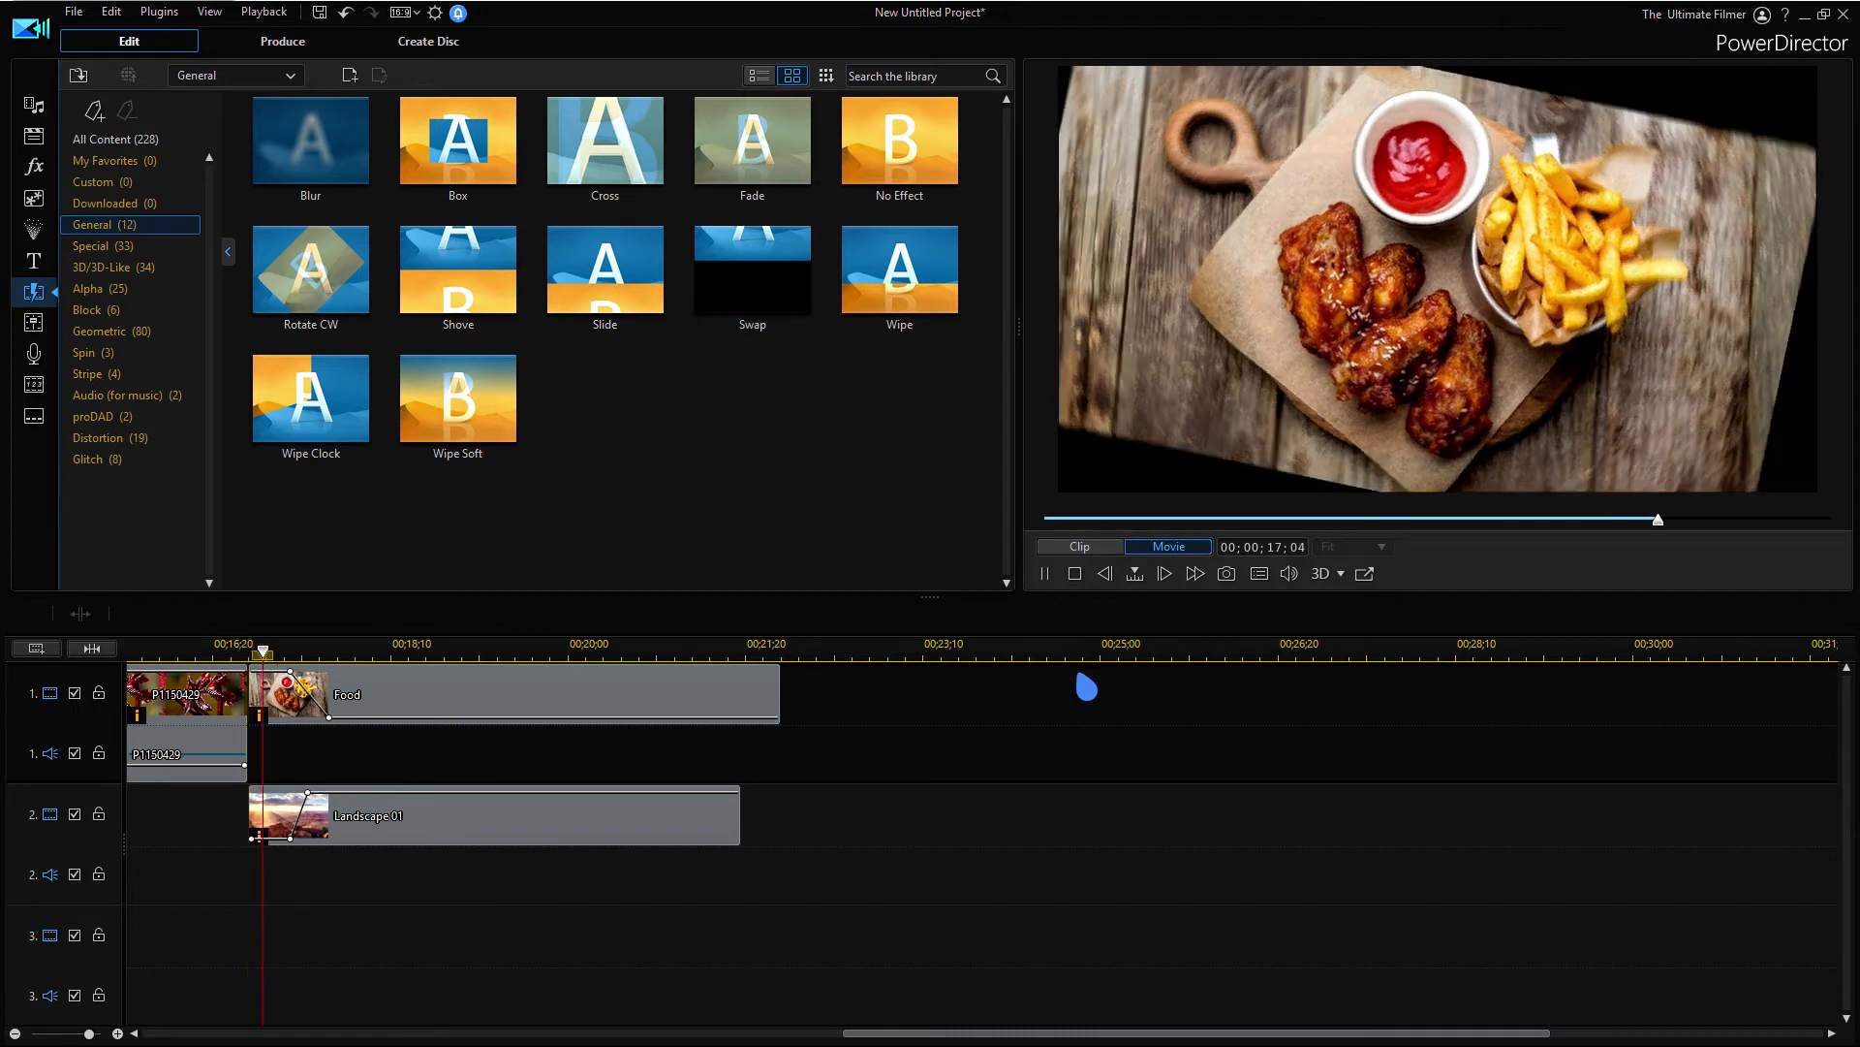
pyautogui.hotkey('ctrl', '/')
pyautogui.scroll(-5, 1087, 687)
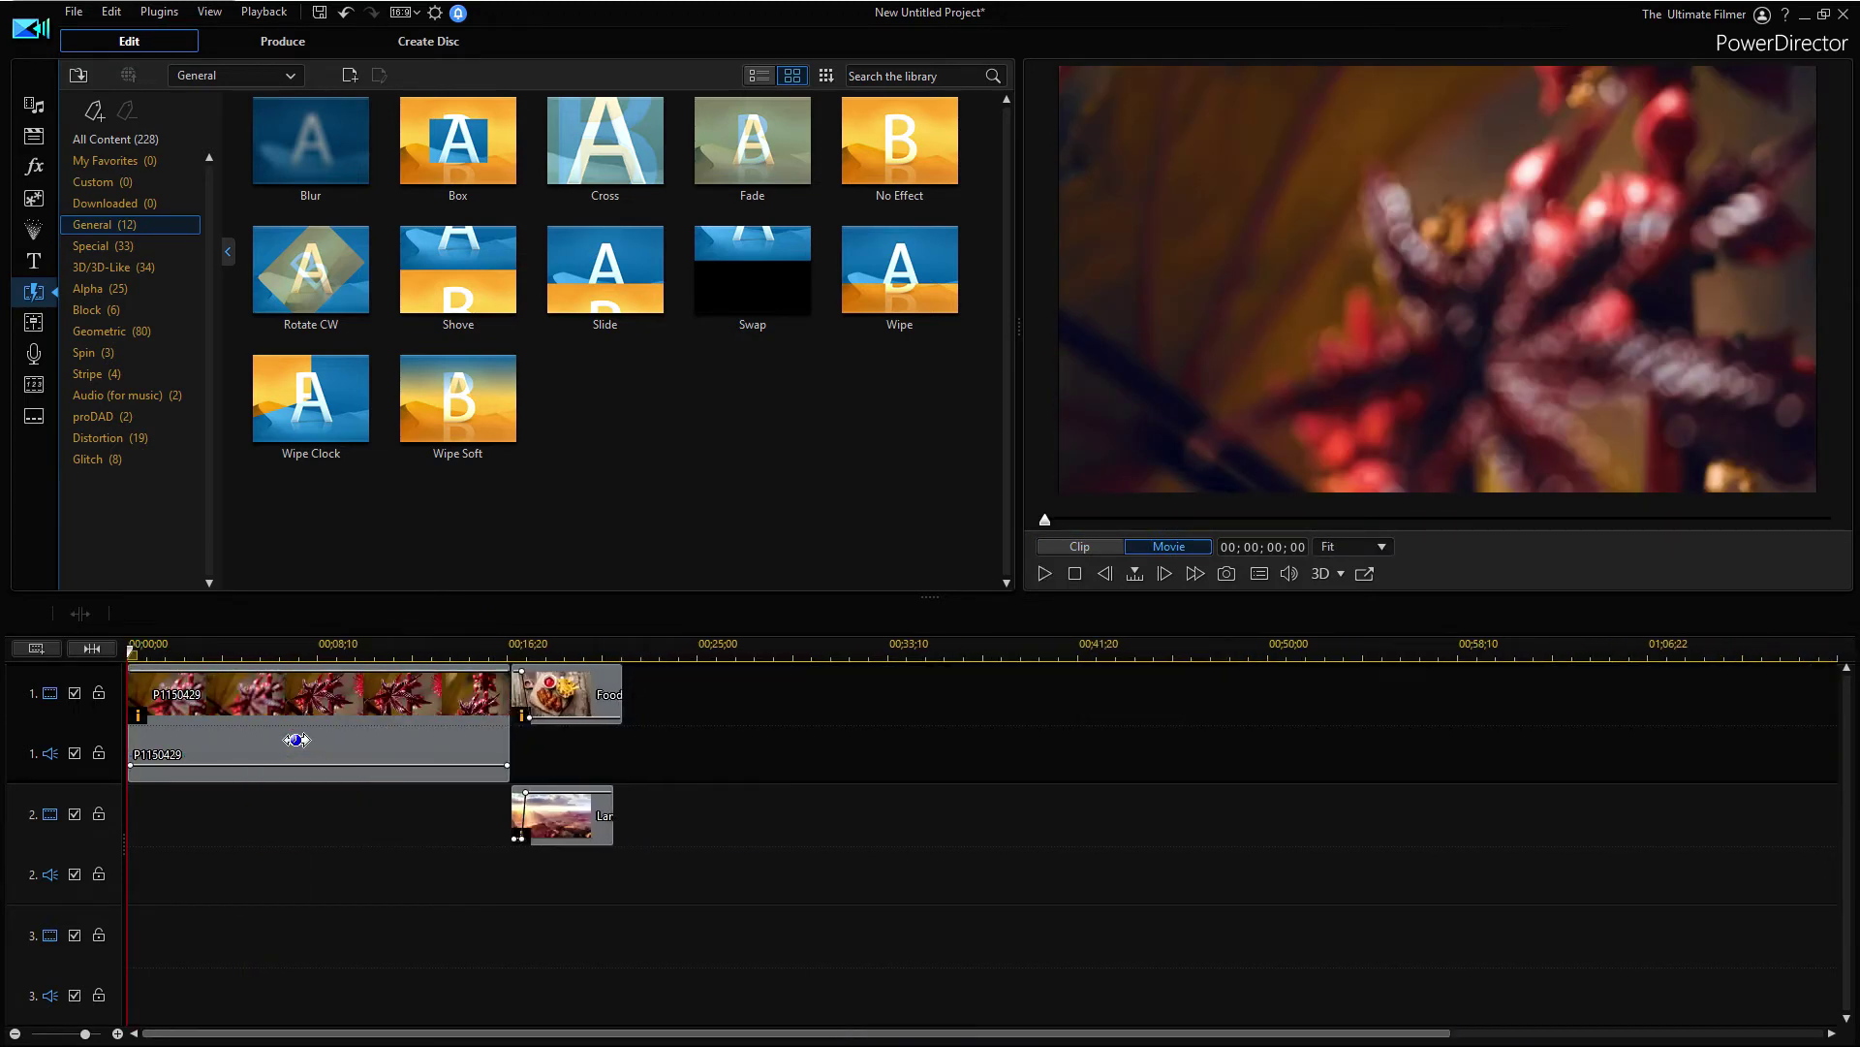
# Open P1150429 in PiP Designer and add a Hold Position keyframe at its start
pyautogui.doubleClick(499, 690)
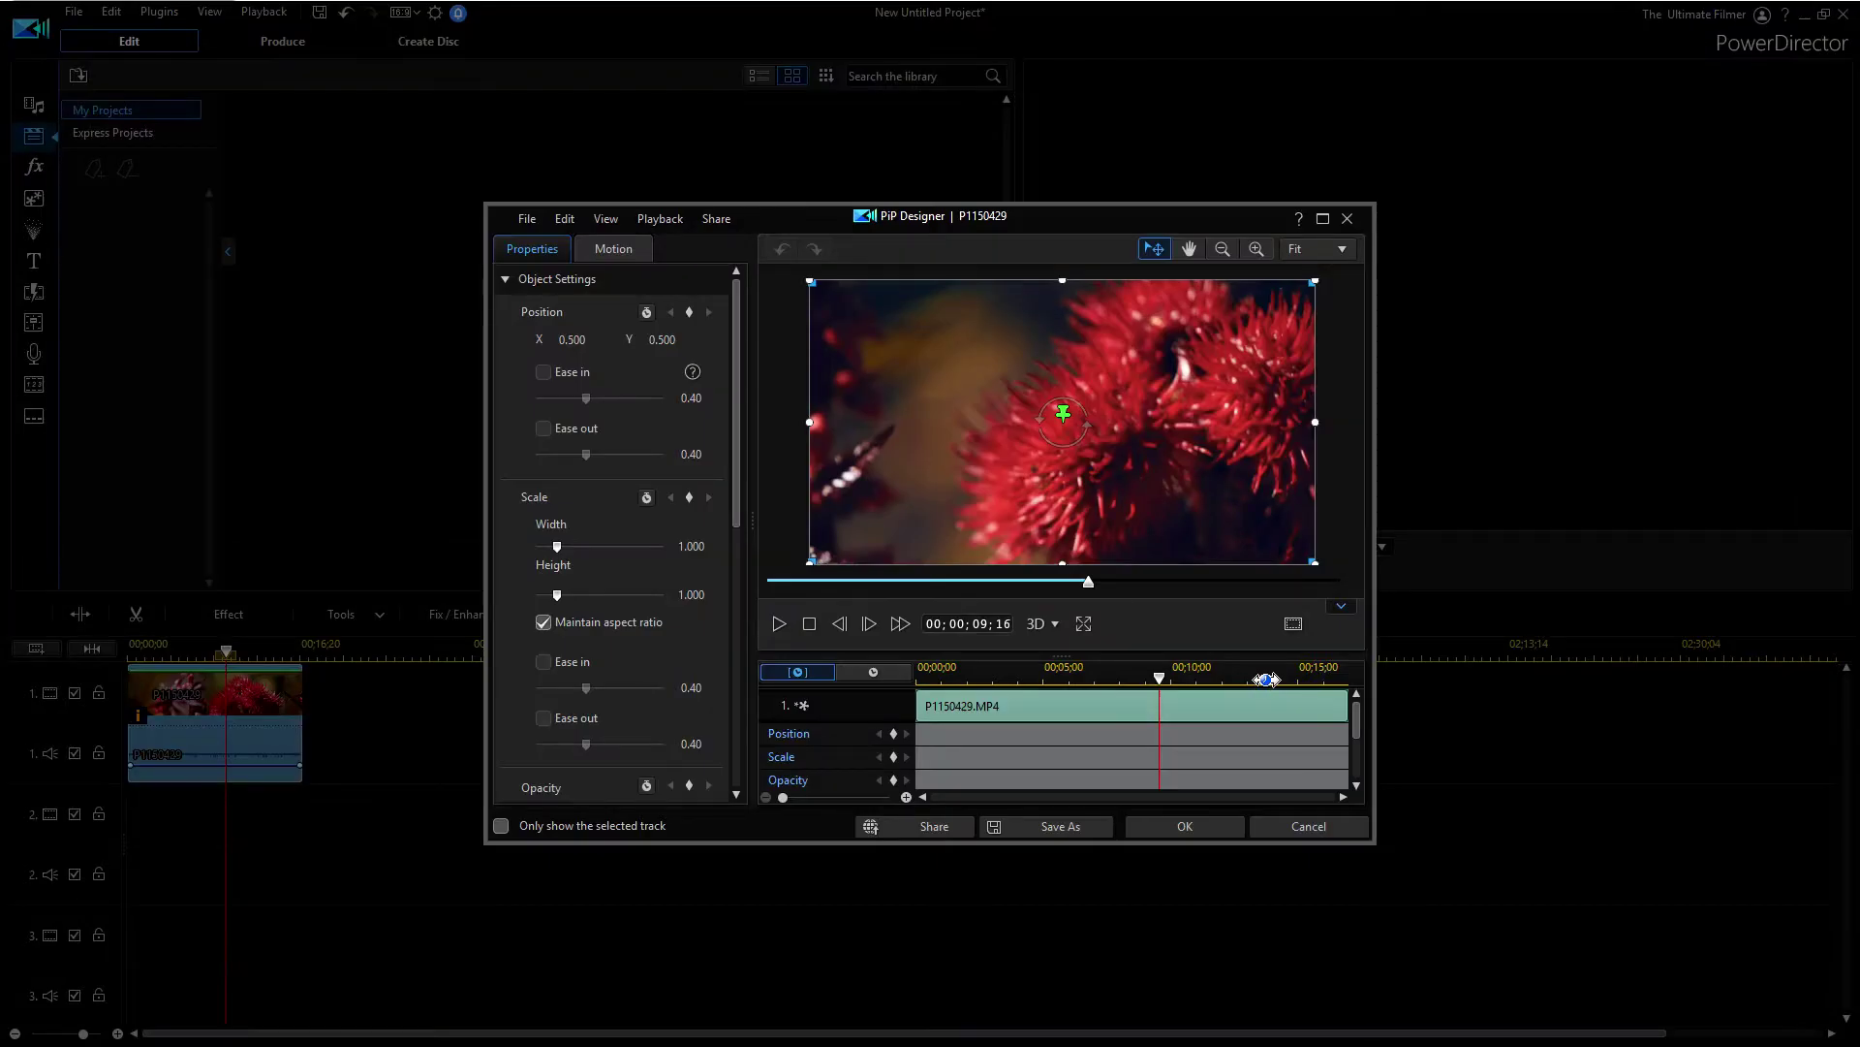
pyautogui.click(925, 722)
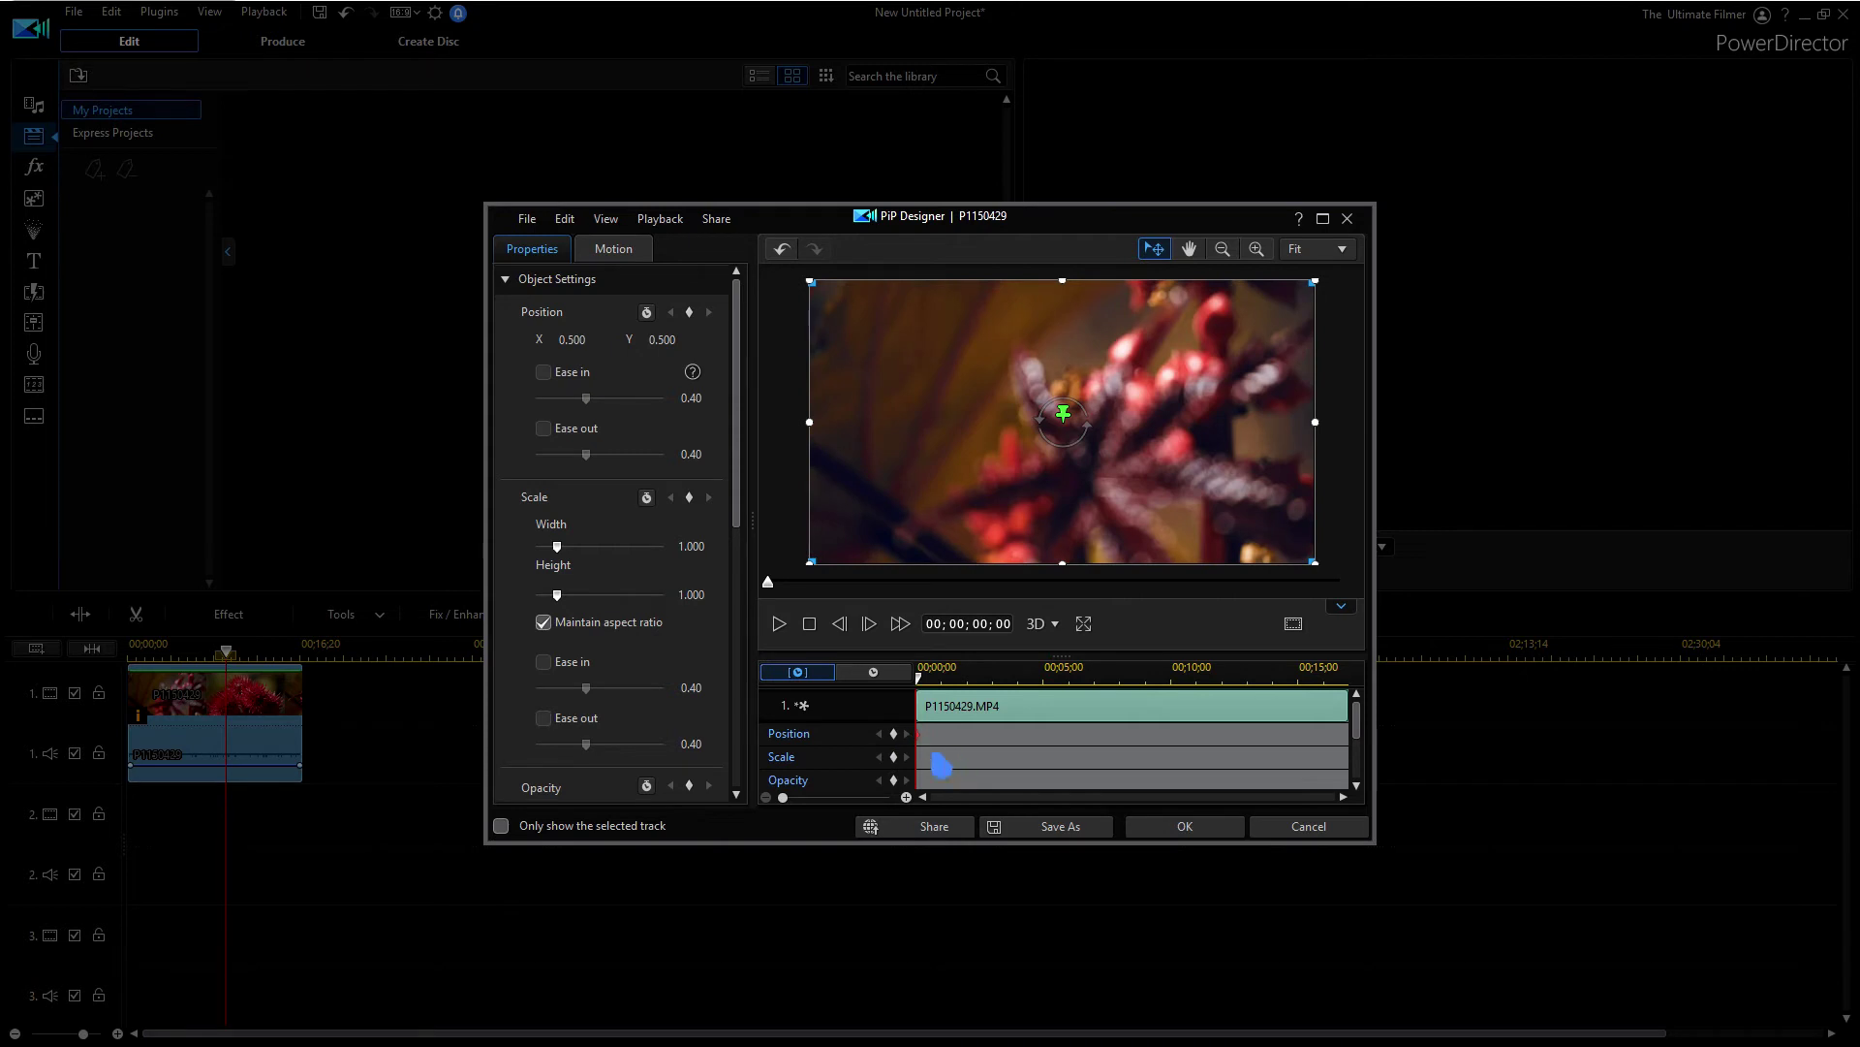
pyautogui.rightClick(921, 740)
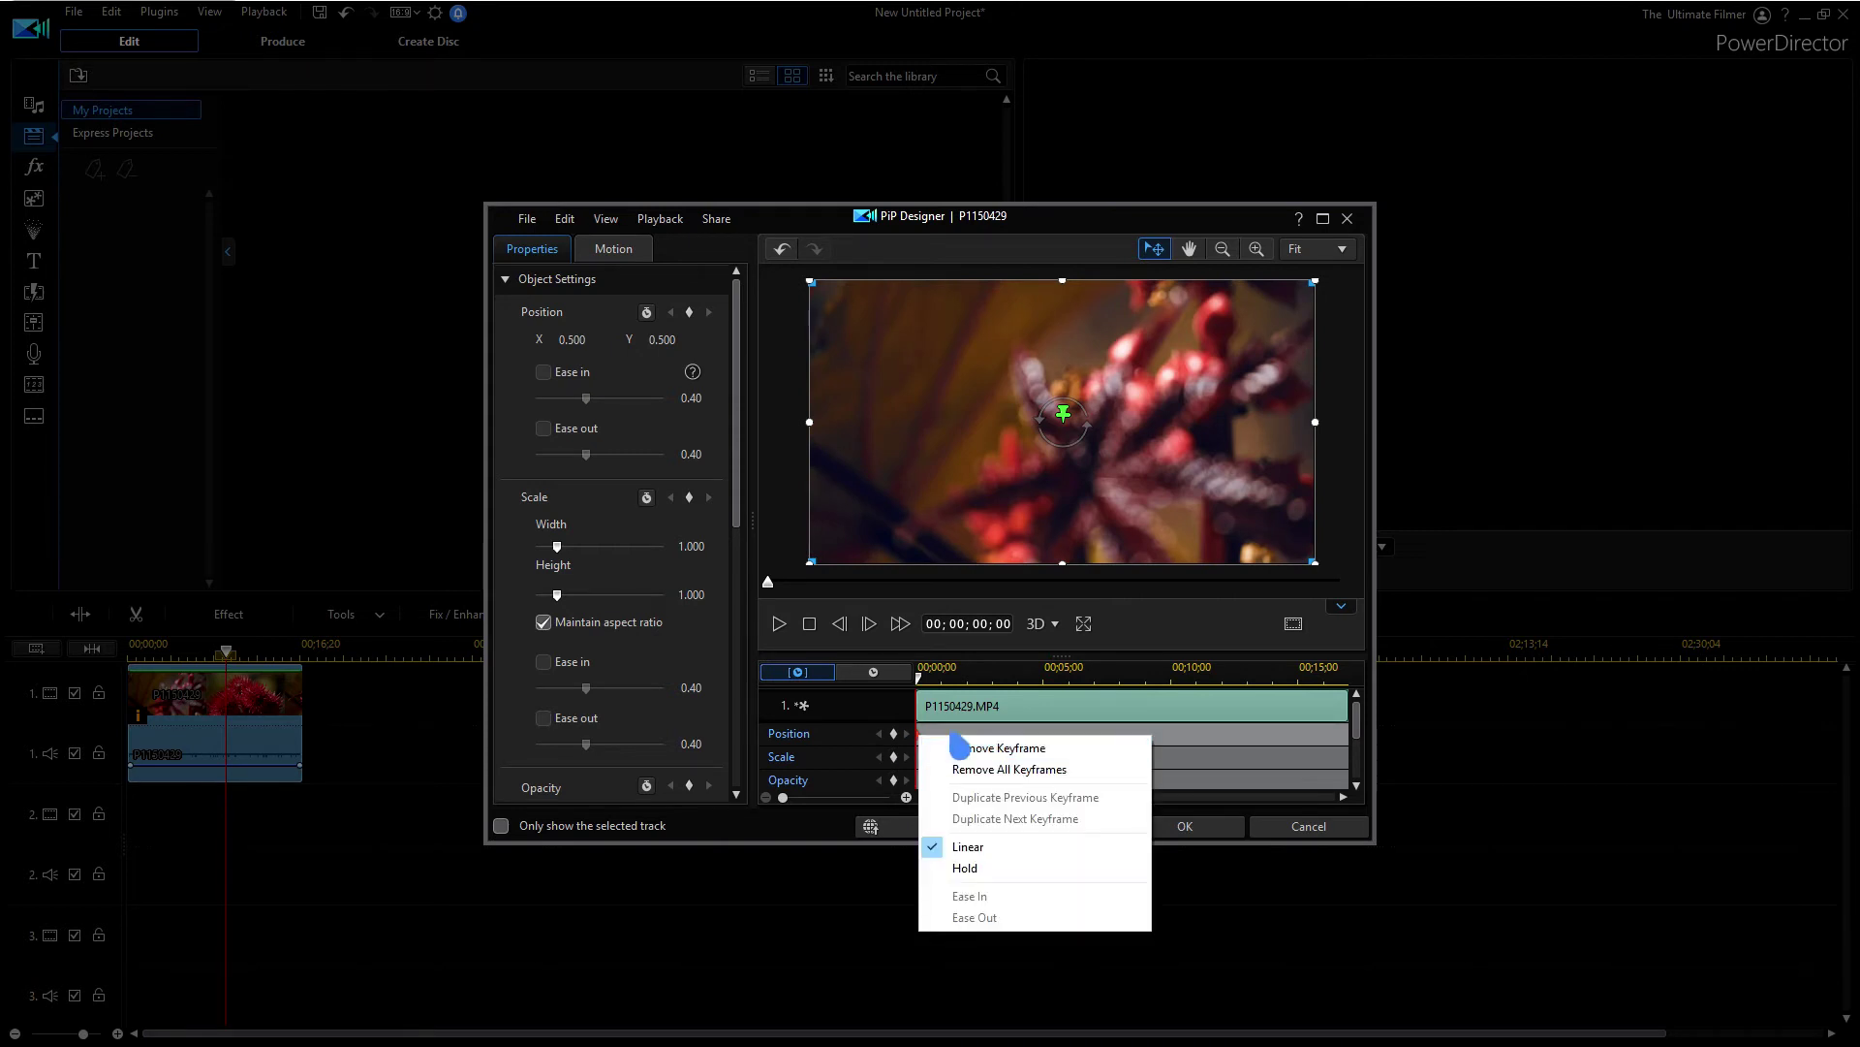
pyautogui.click(965, 867)
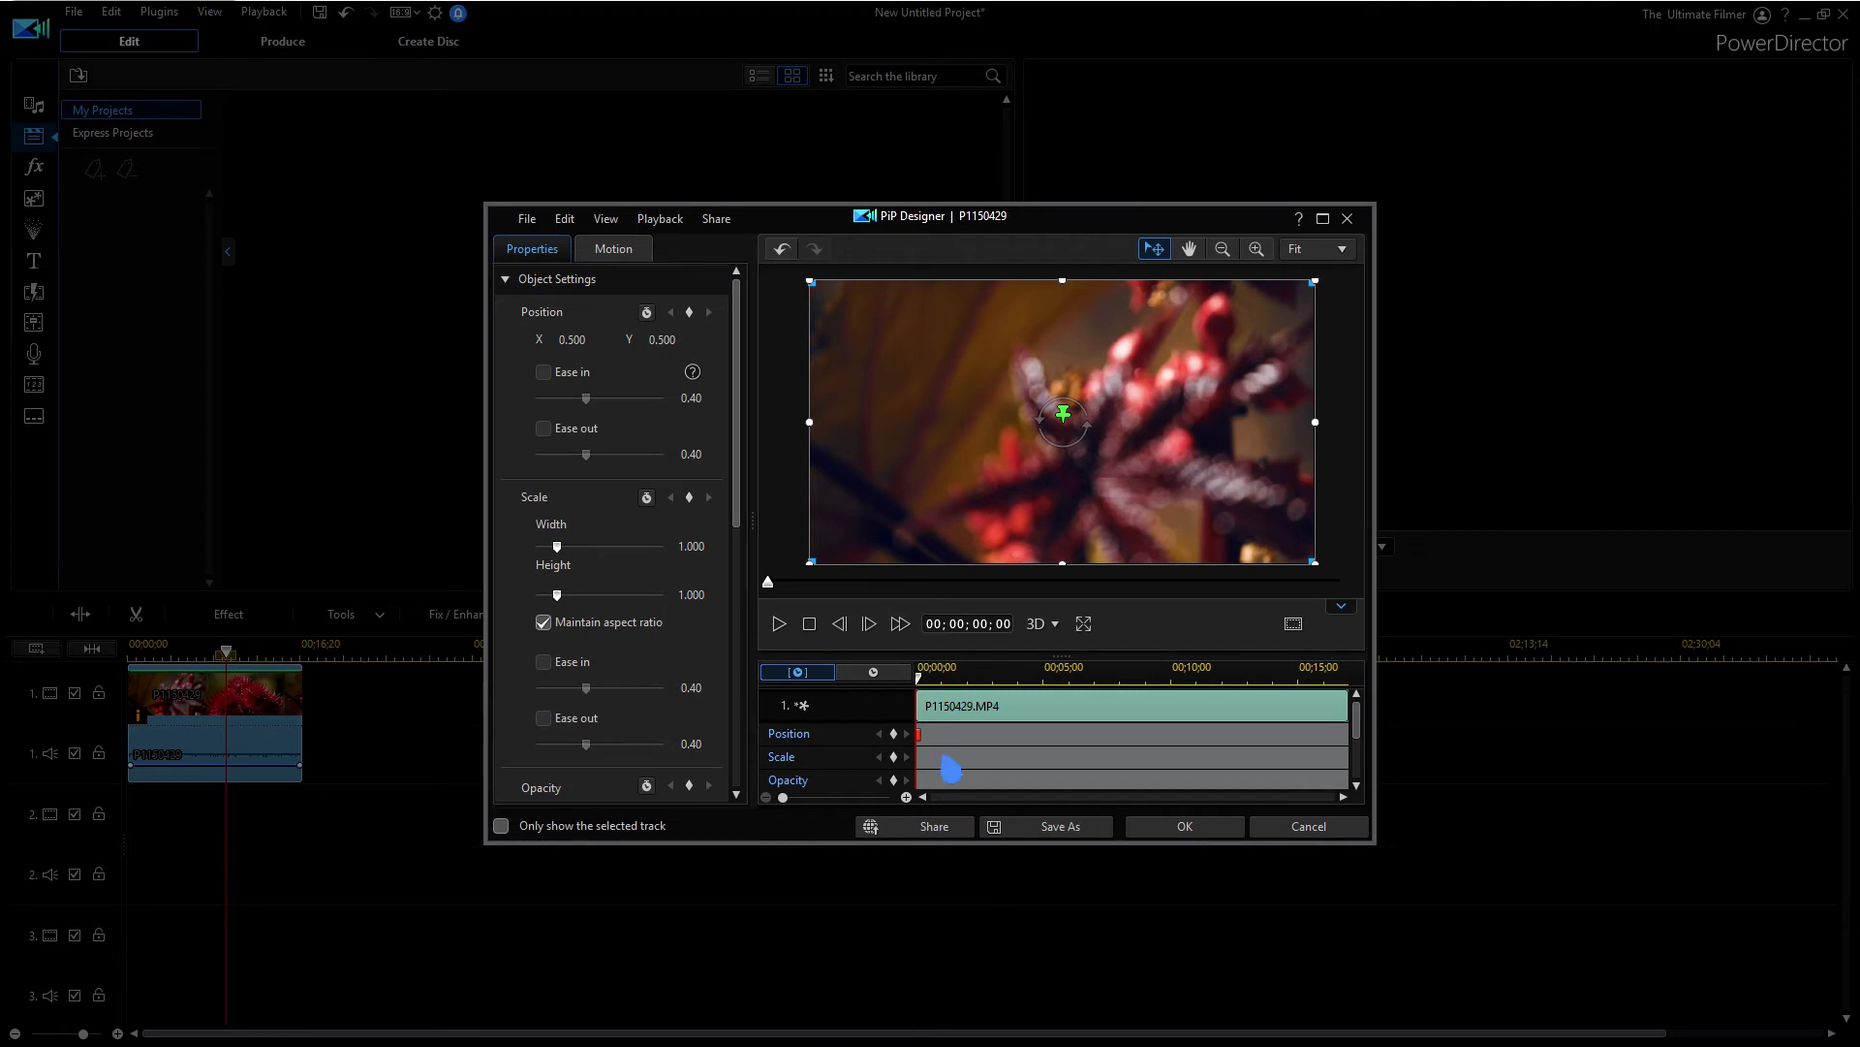
# Add a second Position keyframe near 00;00;02;27
pyautogui.click(921, 675)
pyautogui.moveTo(920, 740); pyautogui.dragTo(986, 722)
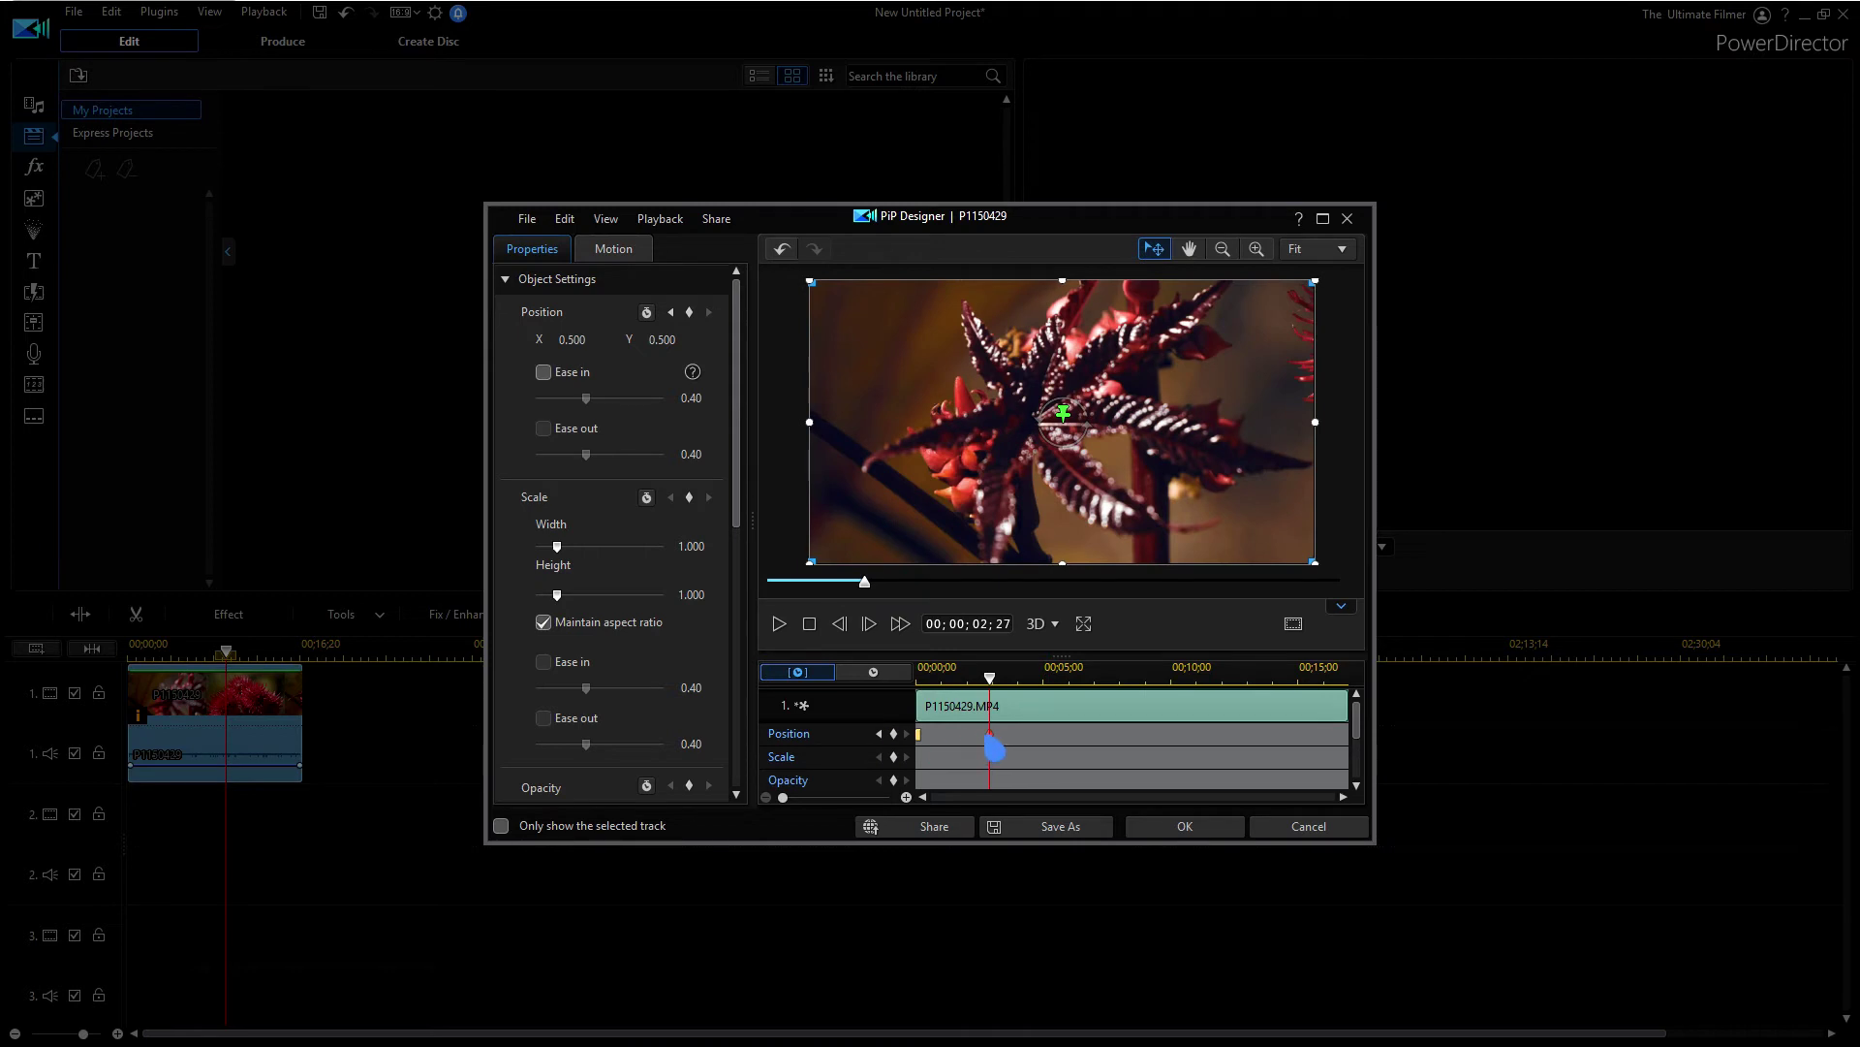
pyautogui.rightClick(992, 739)
pyautogui.click(995, 746)
pyautogui.rightClick(992, 740)
pyautogui.click(1027, 748)
pyautogui.moveTo(990, 690); pyautogui.dragTo(887, 696)
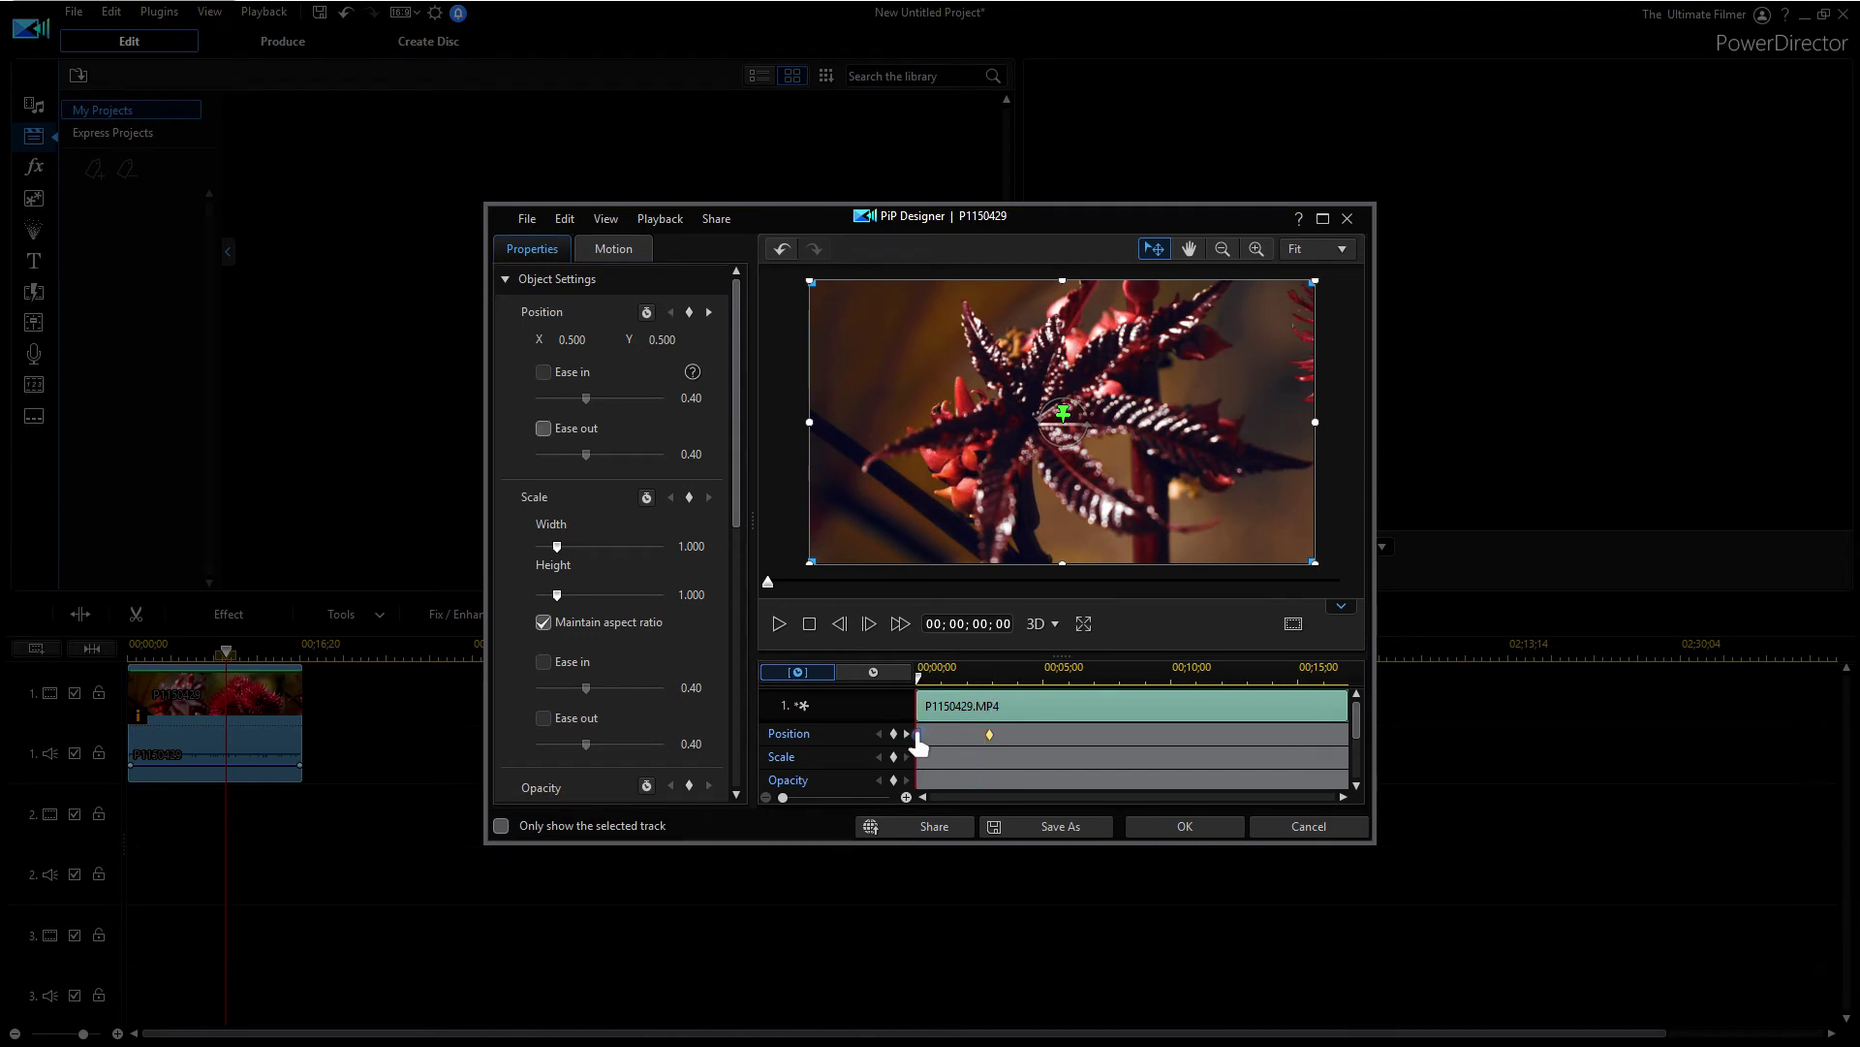
pyautogui.rightClick(919, 737)
pyautogui.click(923, 680)
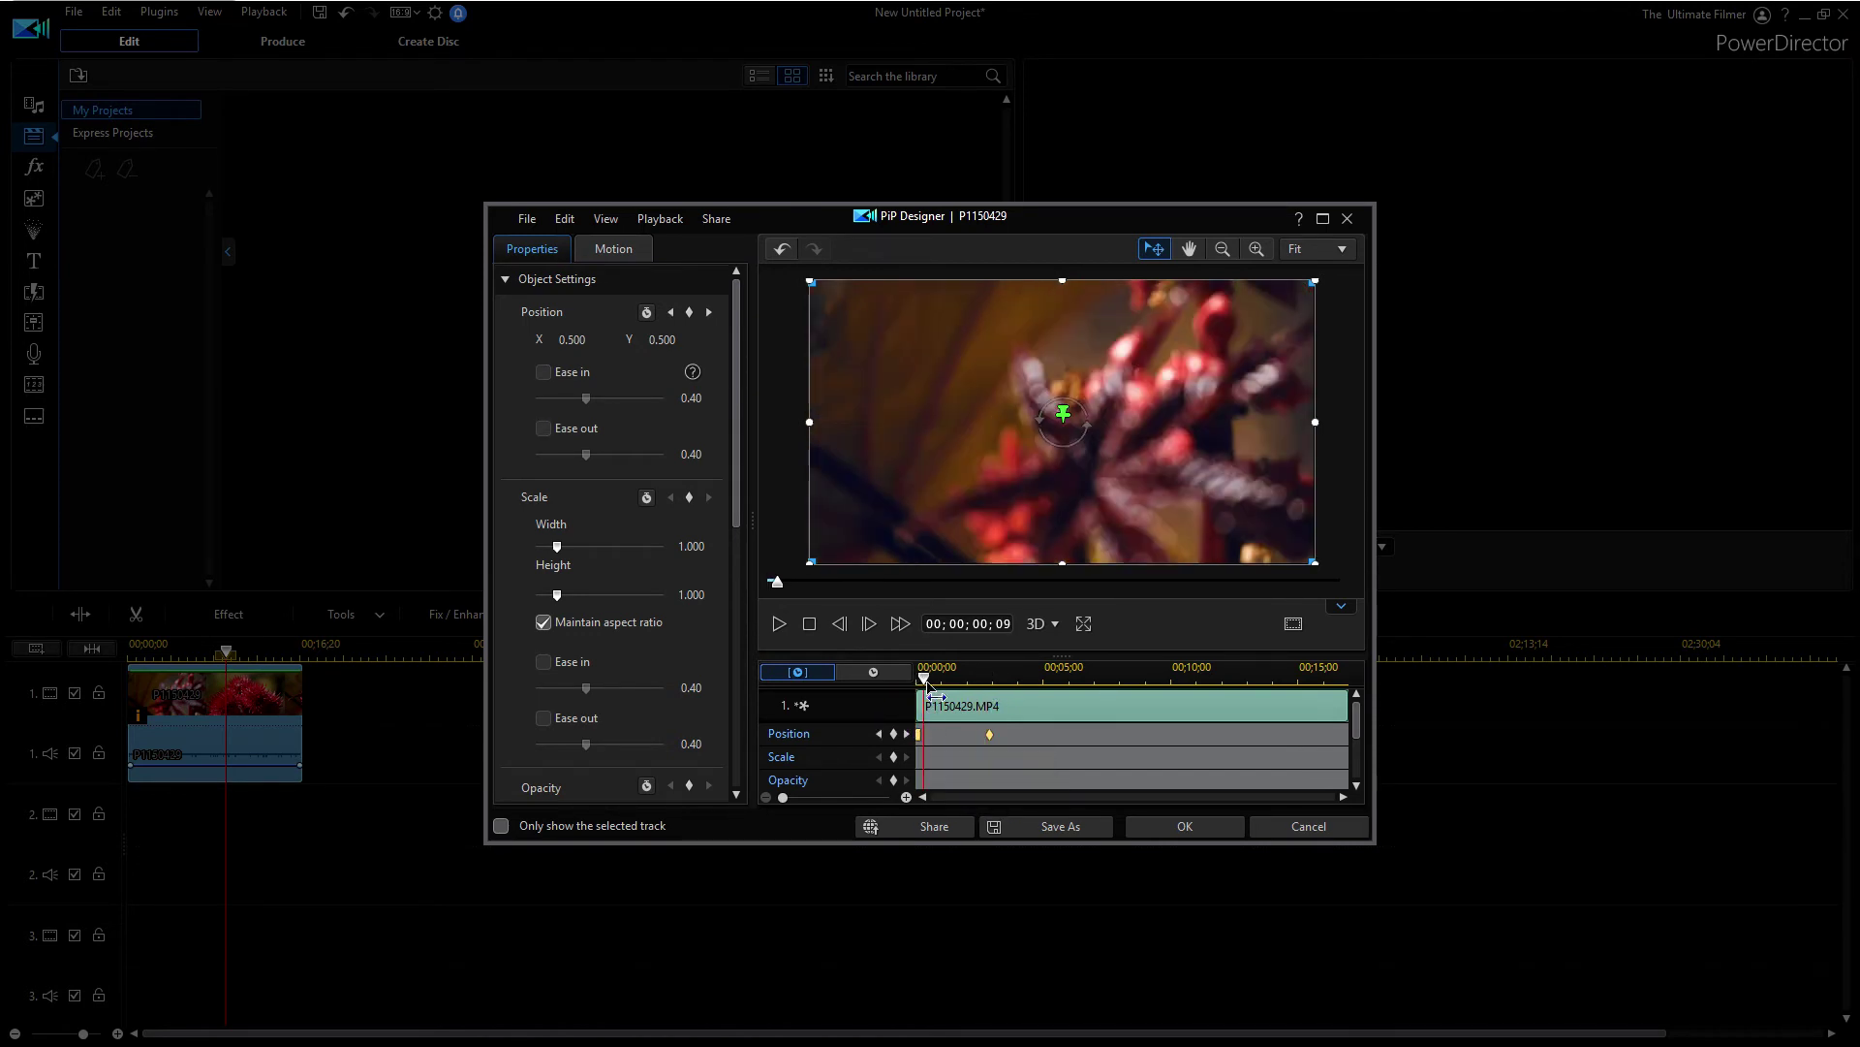
pyautogui.moveTo(918, 693)
pyautogui.mouseDown()
pyautogui.moveTo(996, 680)
pyautogui.moveTo(861, 705)
pyautogui.moveTo(1005, 697)
pyautogui.mouseUp()
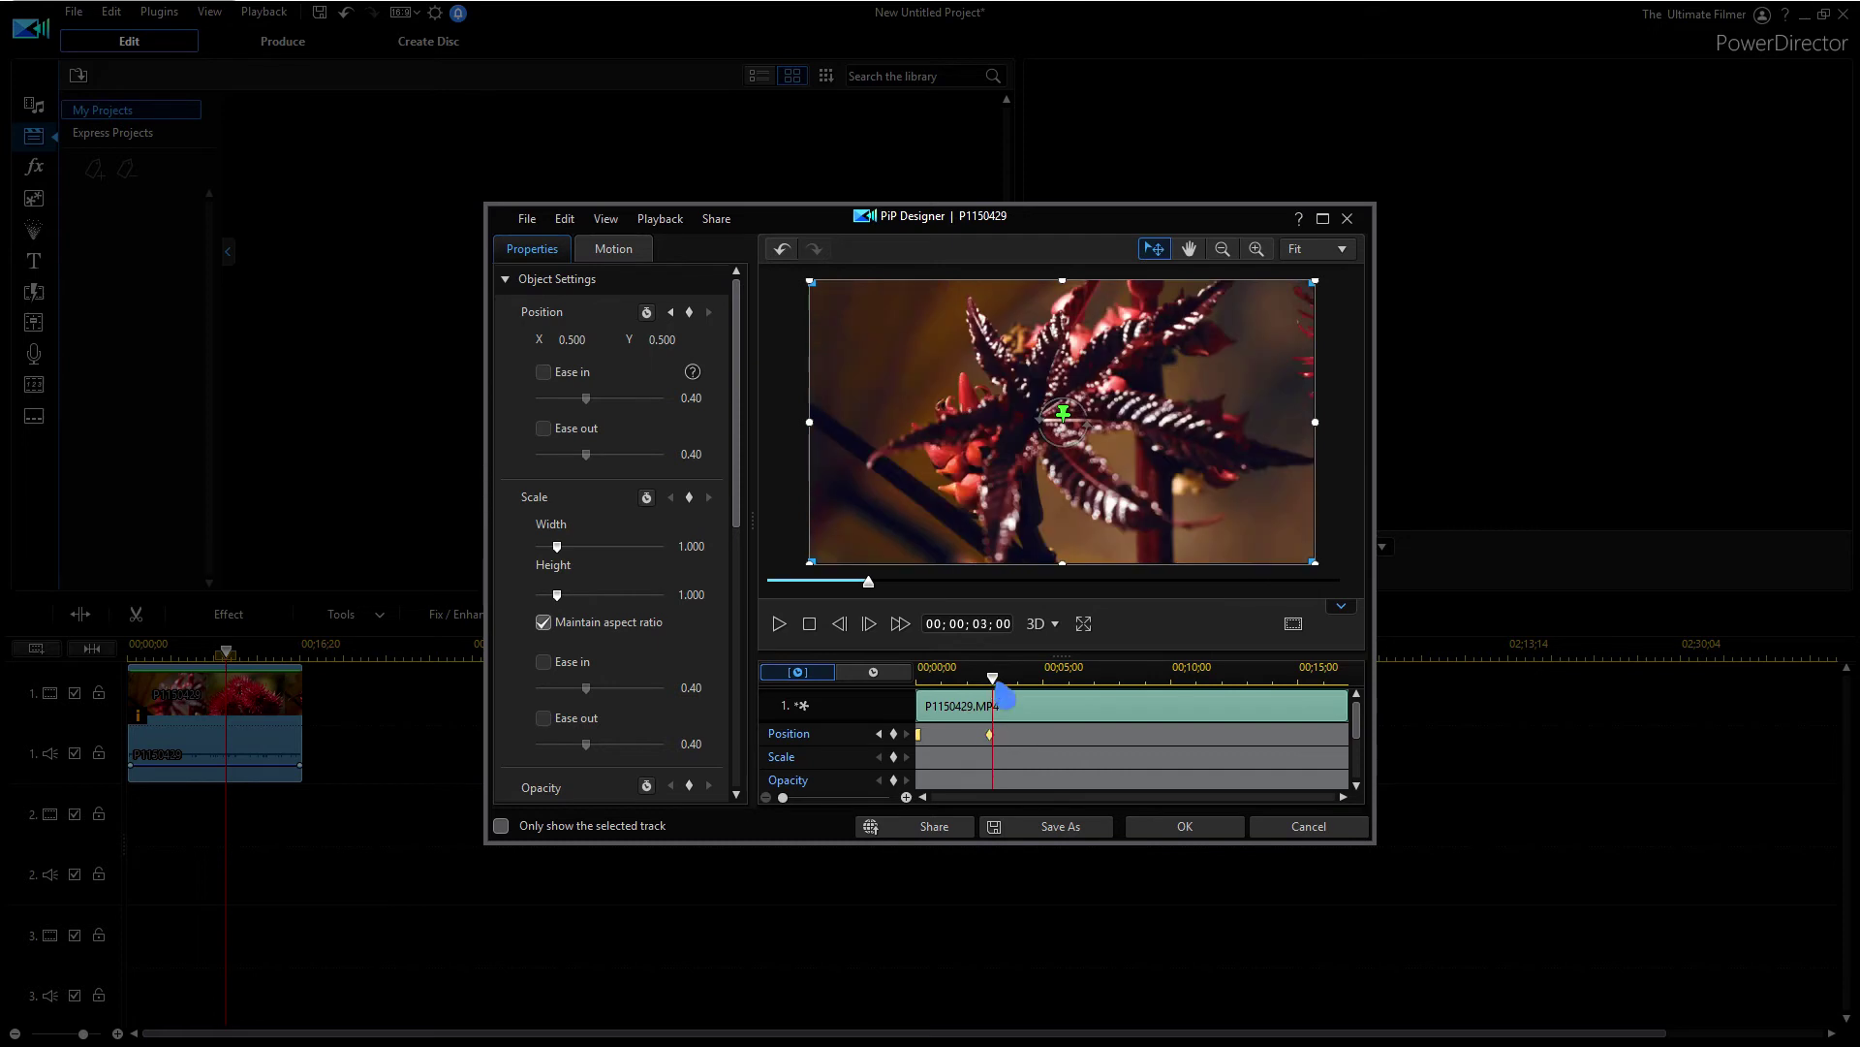
# Move the video to a new position at the second Position keyframe
pyautogui.click(990, 741)
pyautogui.moveTo(851, 452); pyautogui.dragTo(979, 527)
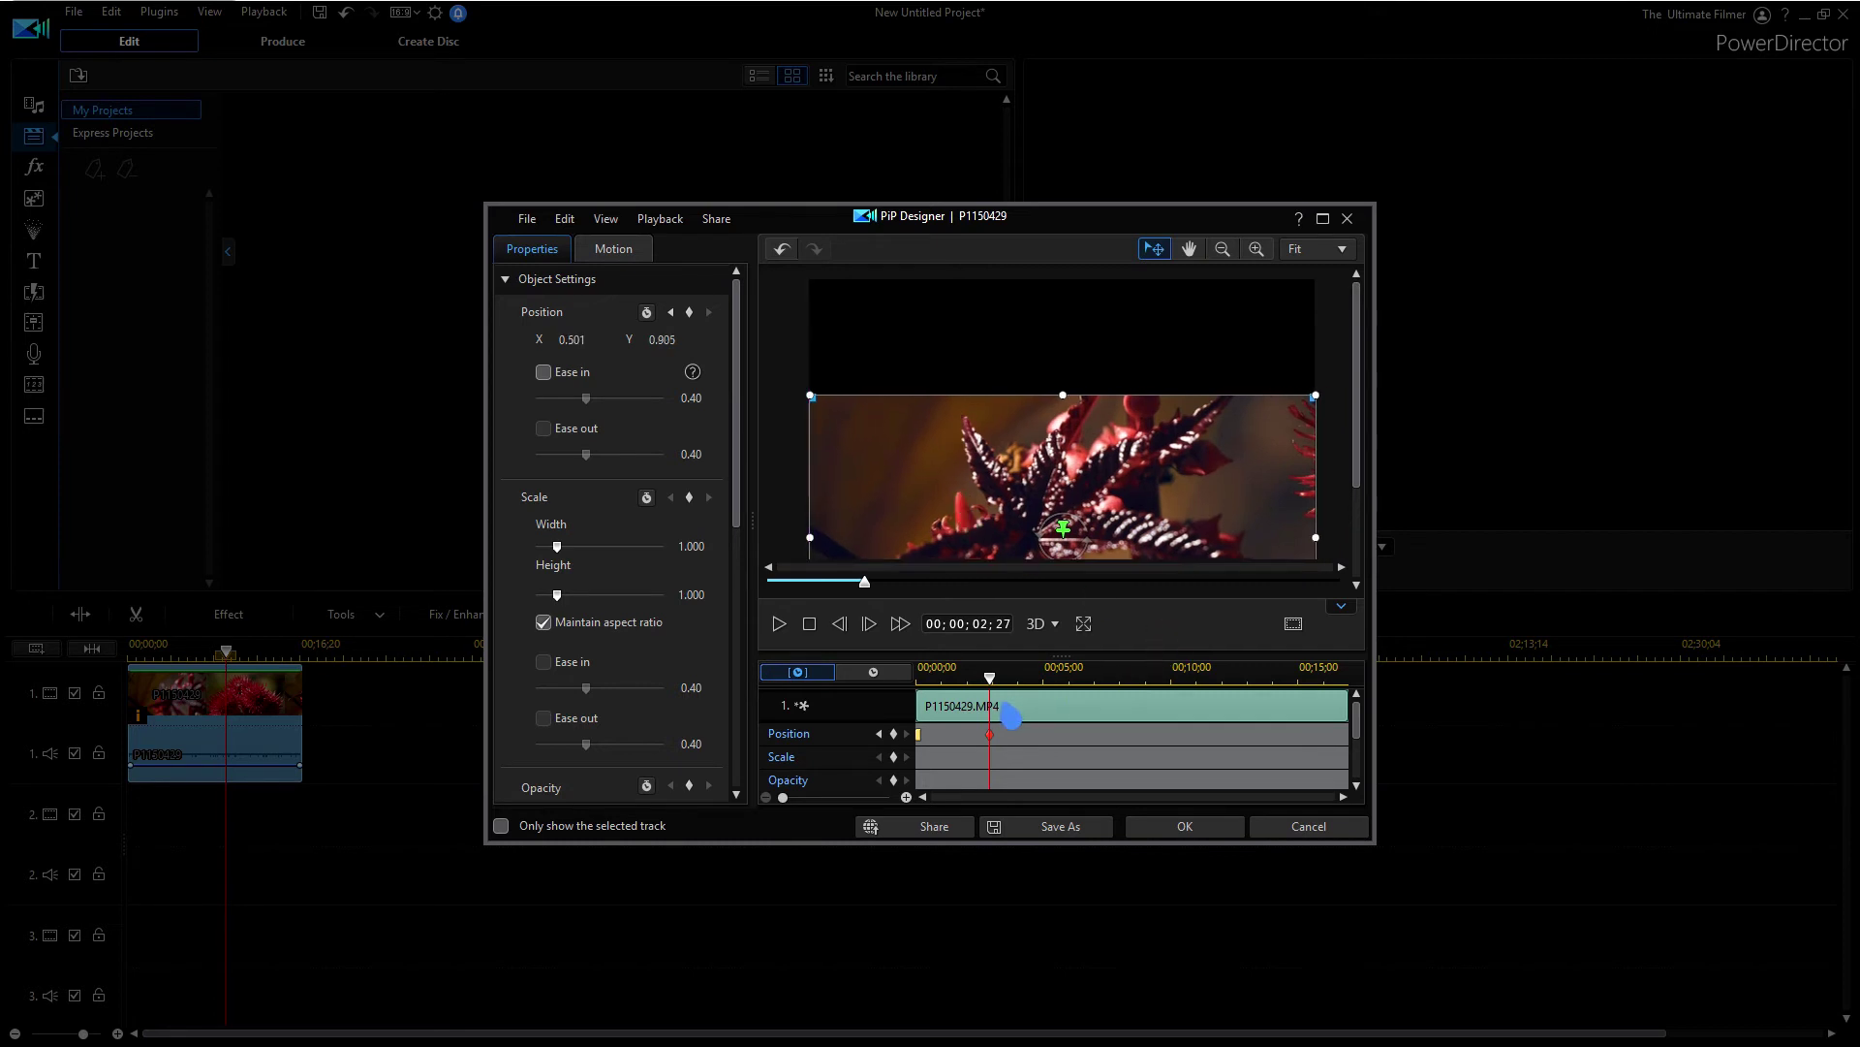
pyautogui.moveTo(996, 686)
pyautogui.mouseDown()
pyautogui.moveTo(916, 721)
pyautogui.moveTo(963, 665)
pyautogui.moveTo(989, 665)
pyautogui.moveTo(899, 696)
pyautogui.moveTo(974, 698)
pyautogui.mouseUp()
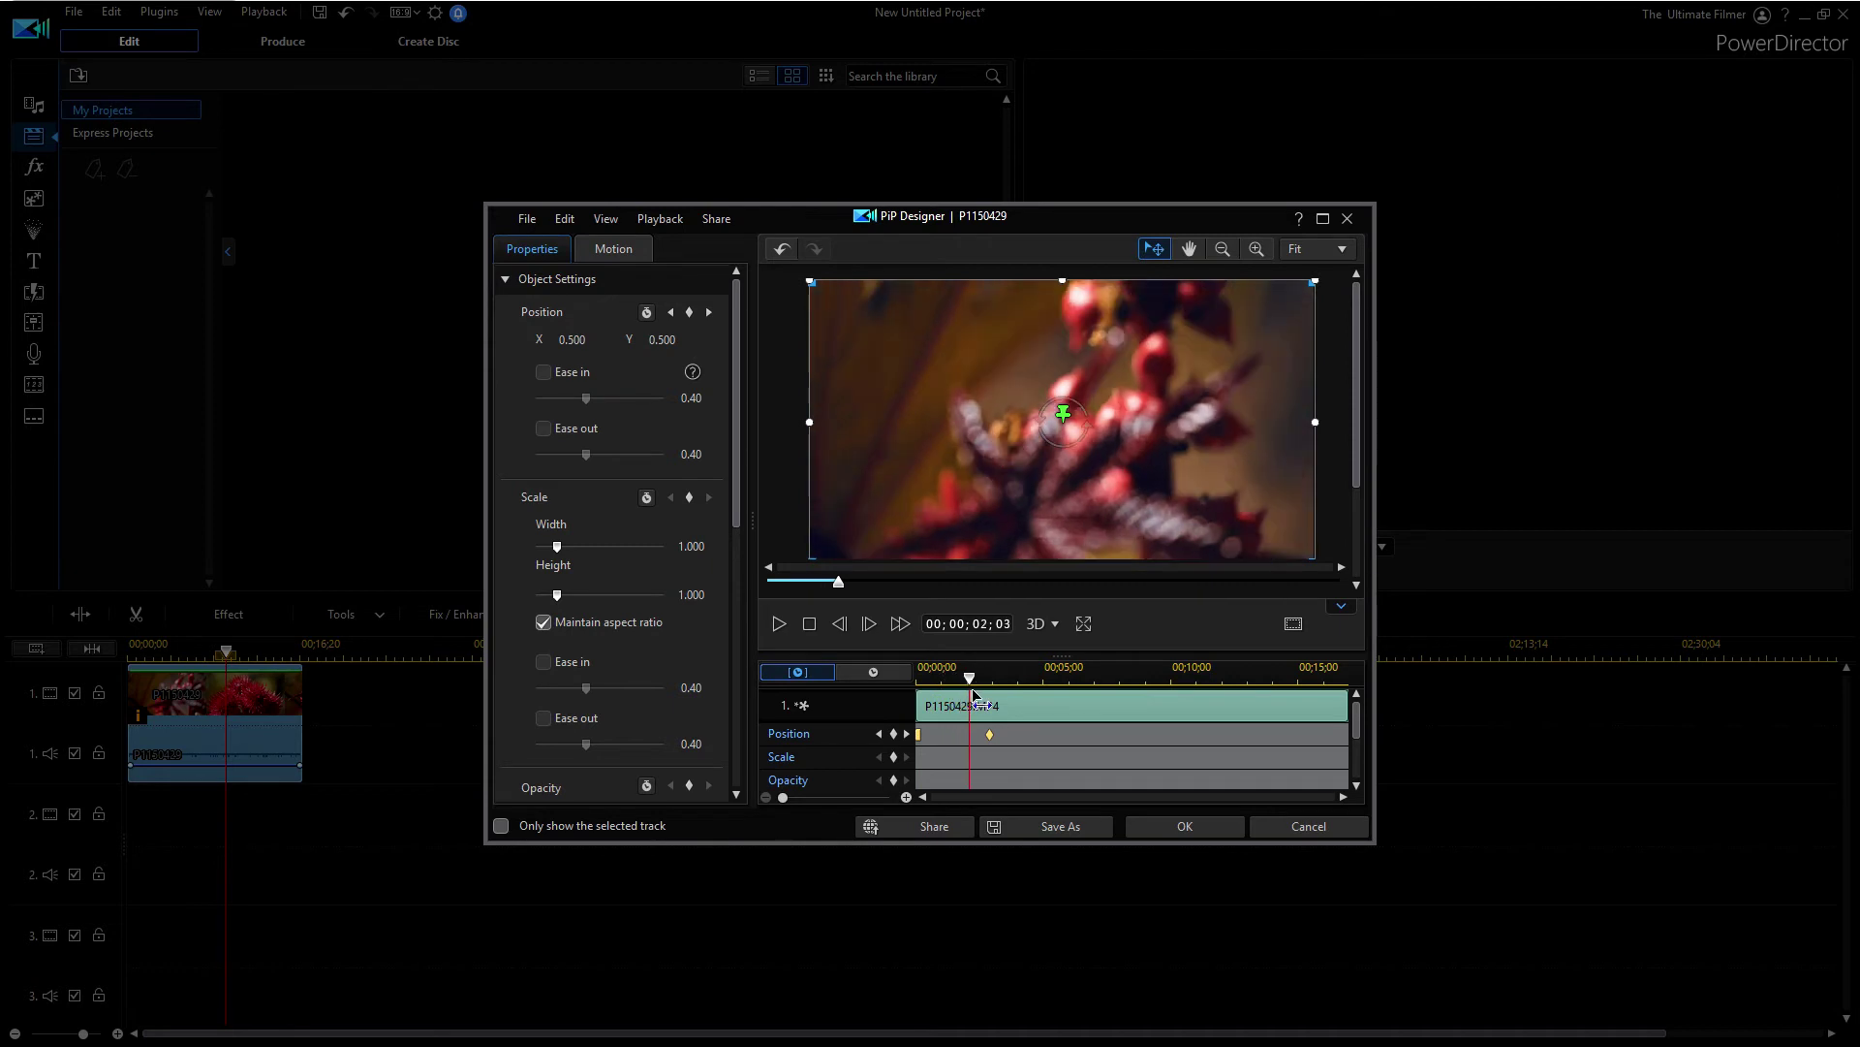
# Play the position animation and set the first keyframe's interpolation to Hold
pyautogui.click(779, 623)
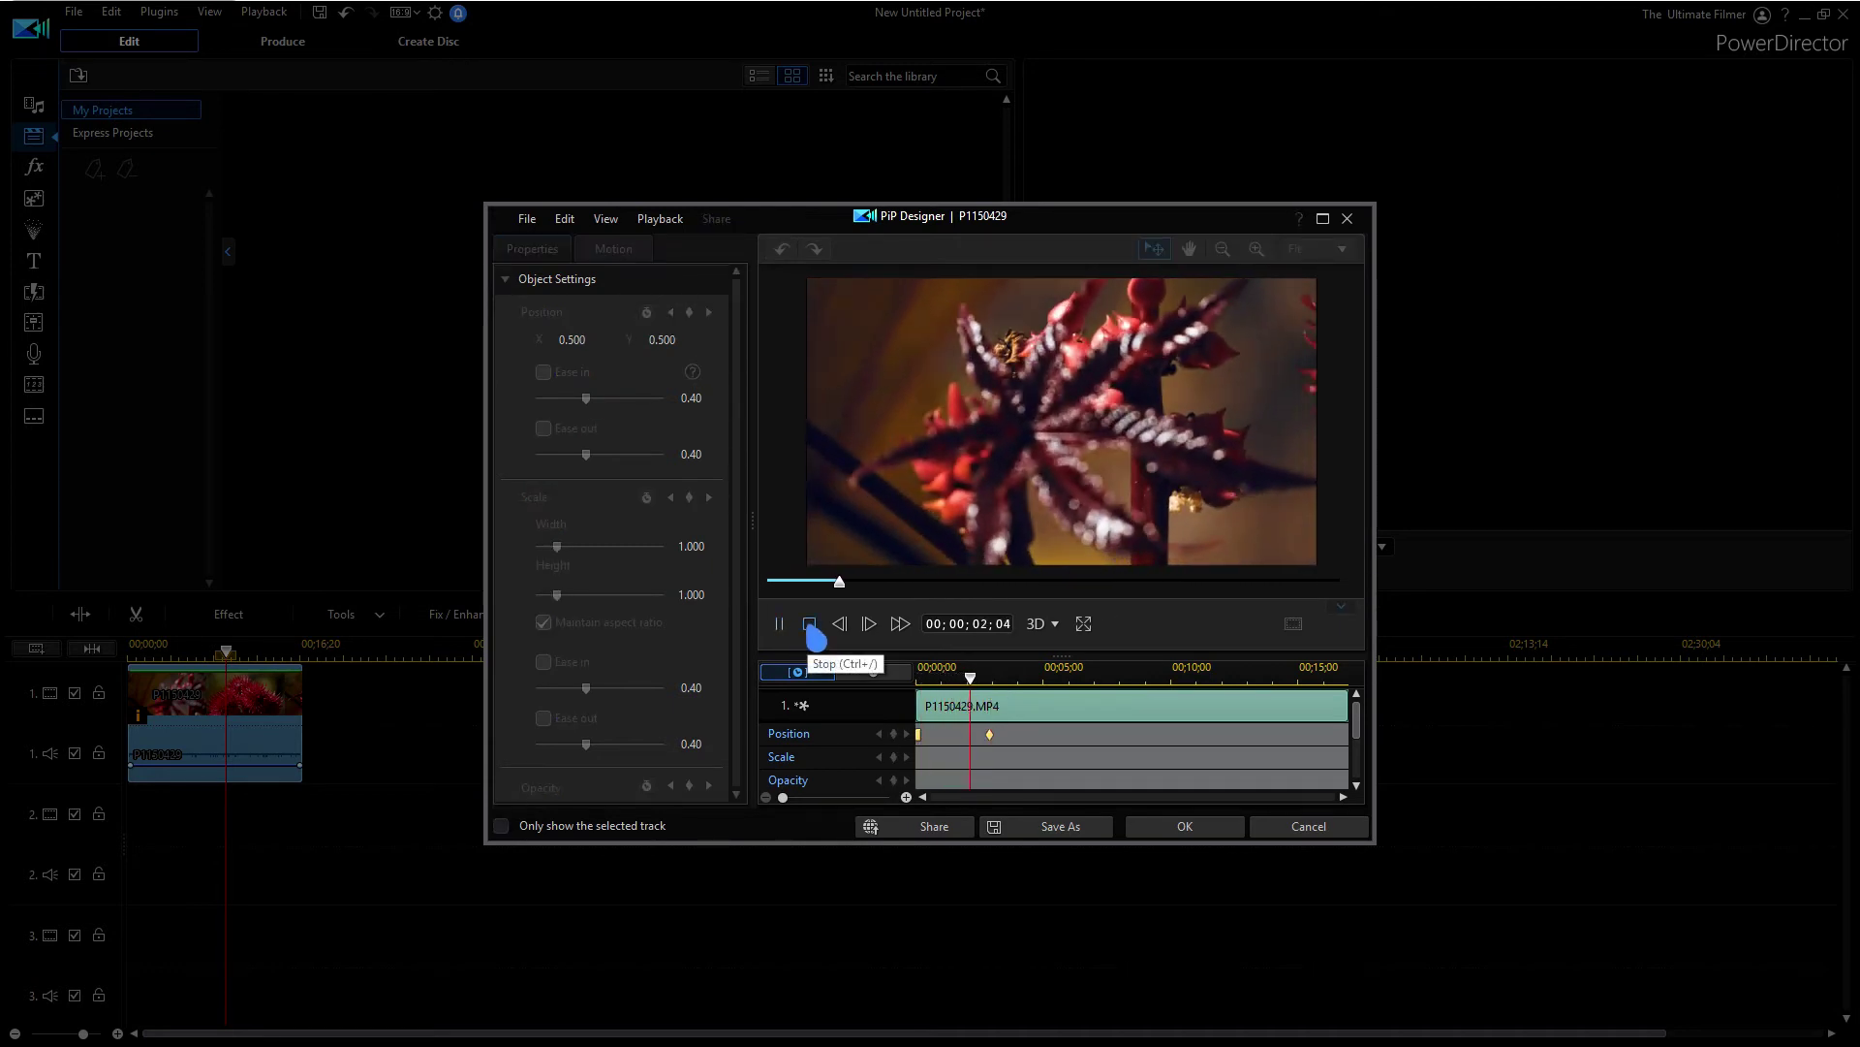
pyautogui.click(809, 623)
pyautogui.rightClick(917, 734)
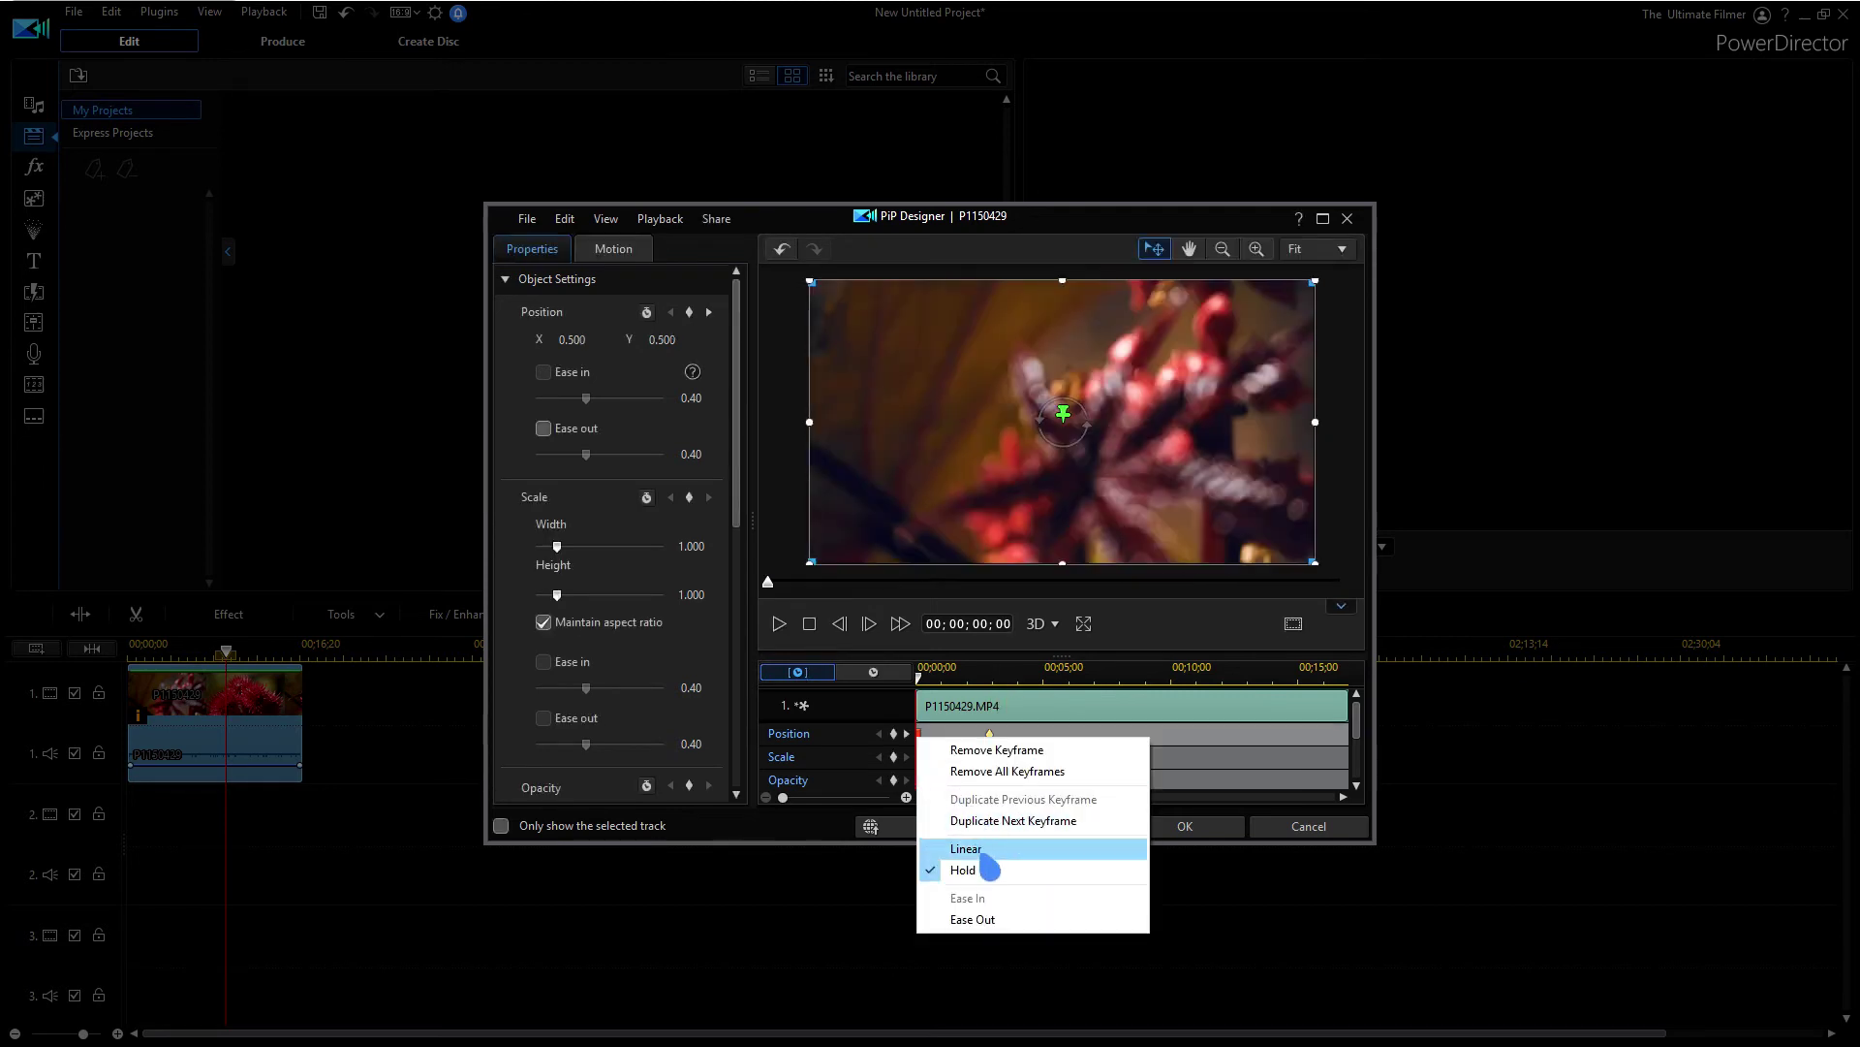
pyautogui.click(983, 872)
pyautogui.rightClick(918, 733)
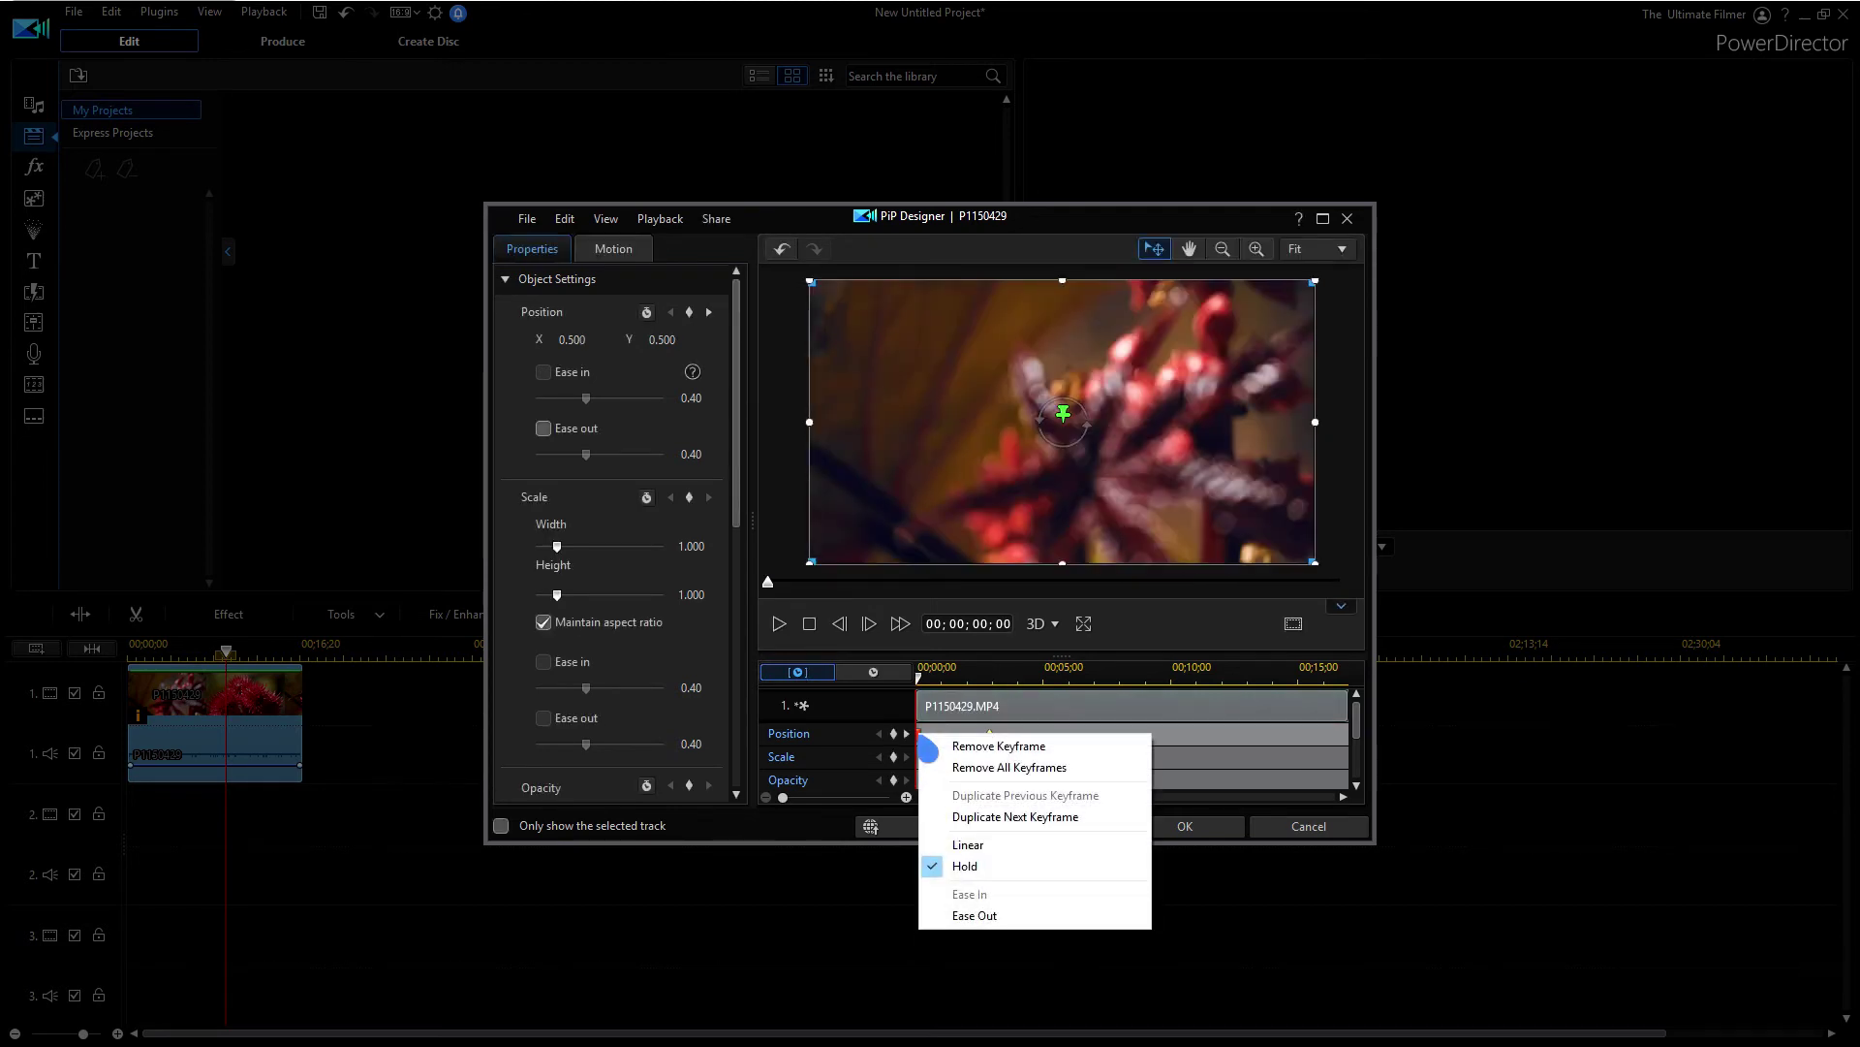
pyautogui.click(1000, 865)
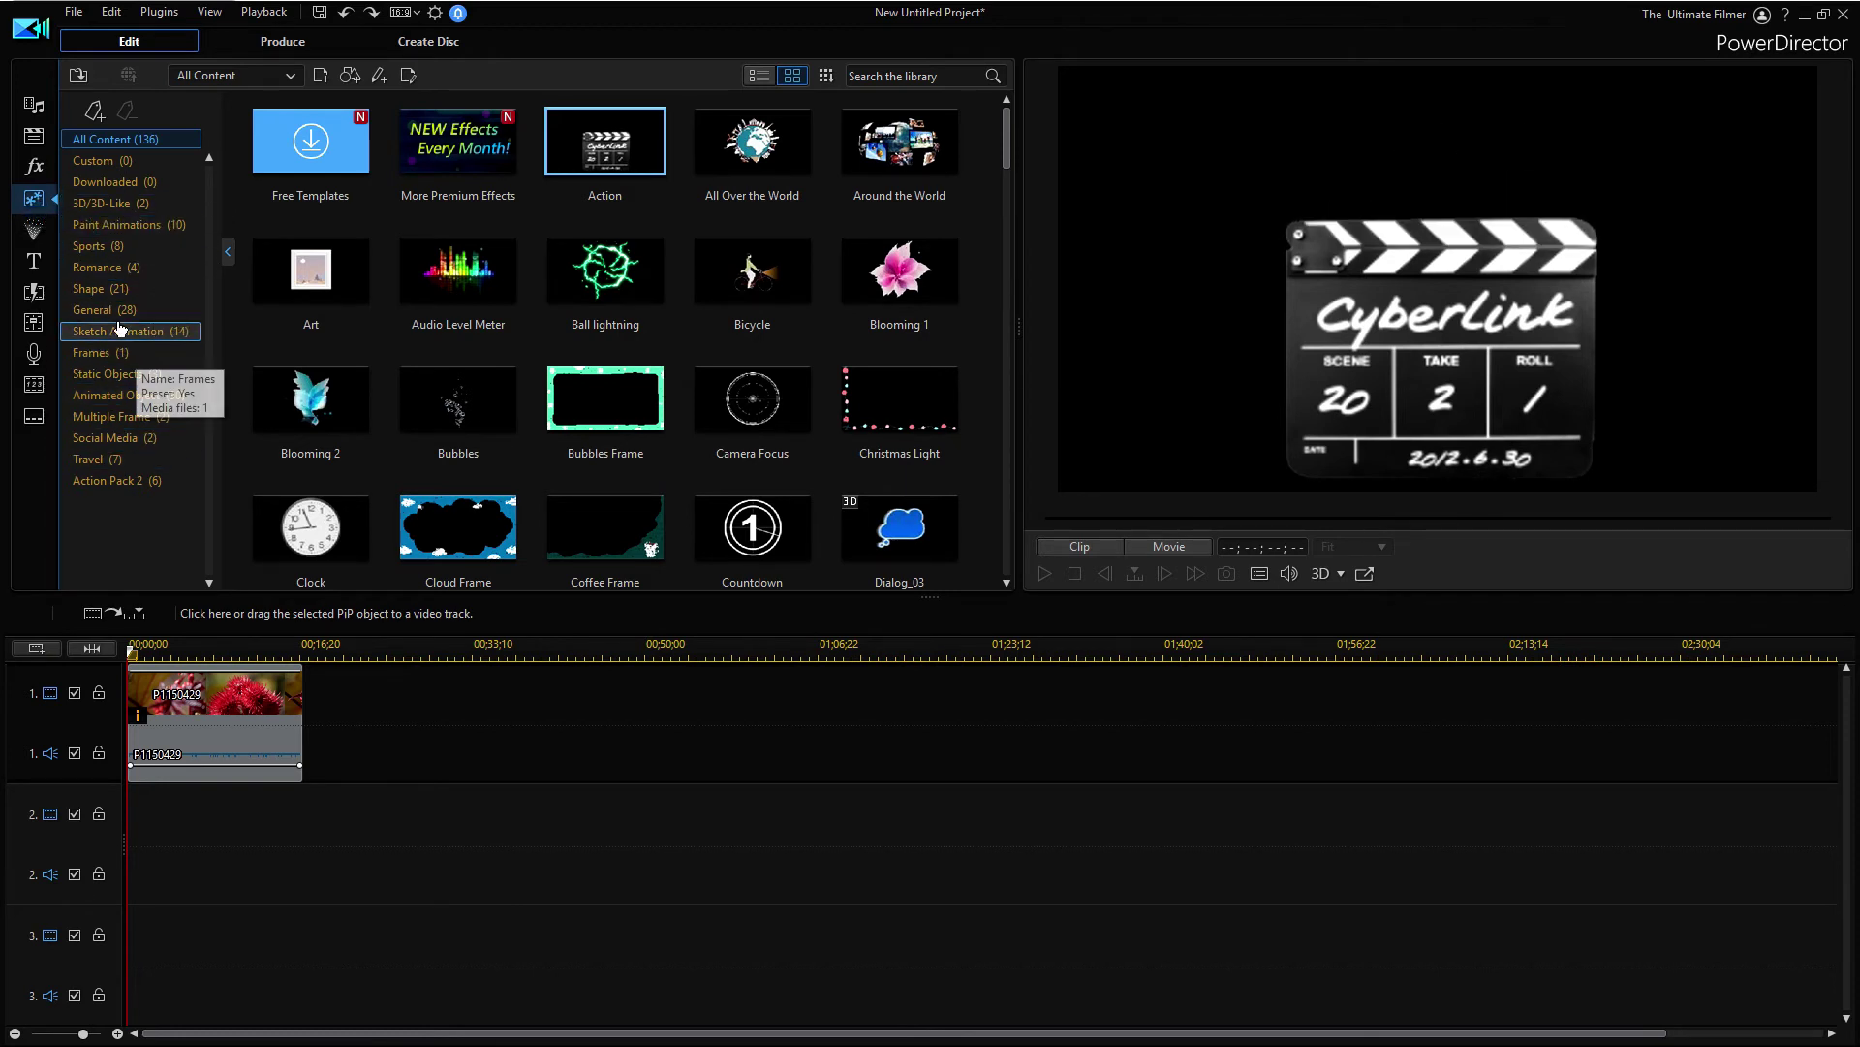
# Preview Sketch Animation 10 and 11, then place Sketch Animation 11 on video track 2
pyautogui.click(146, 338)
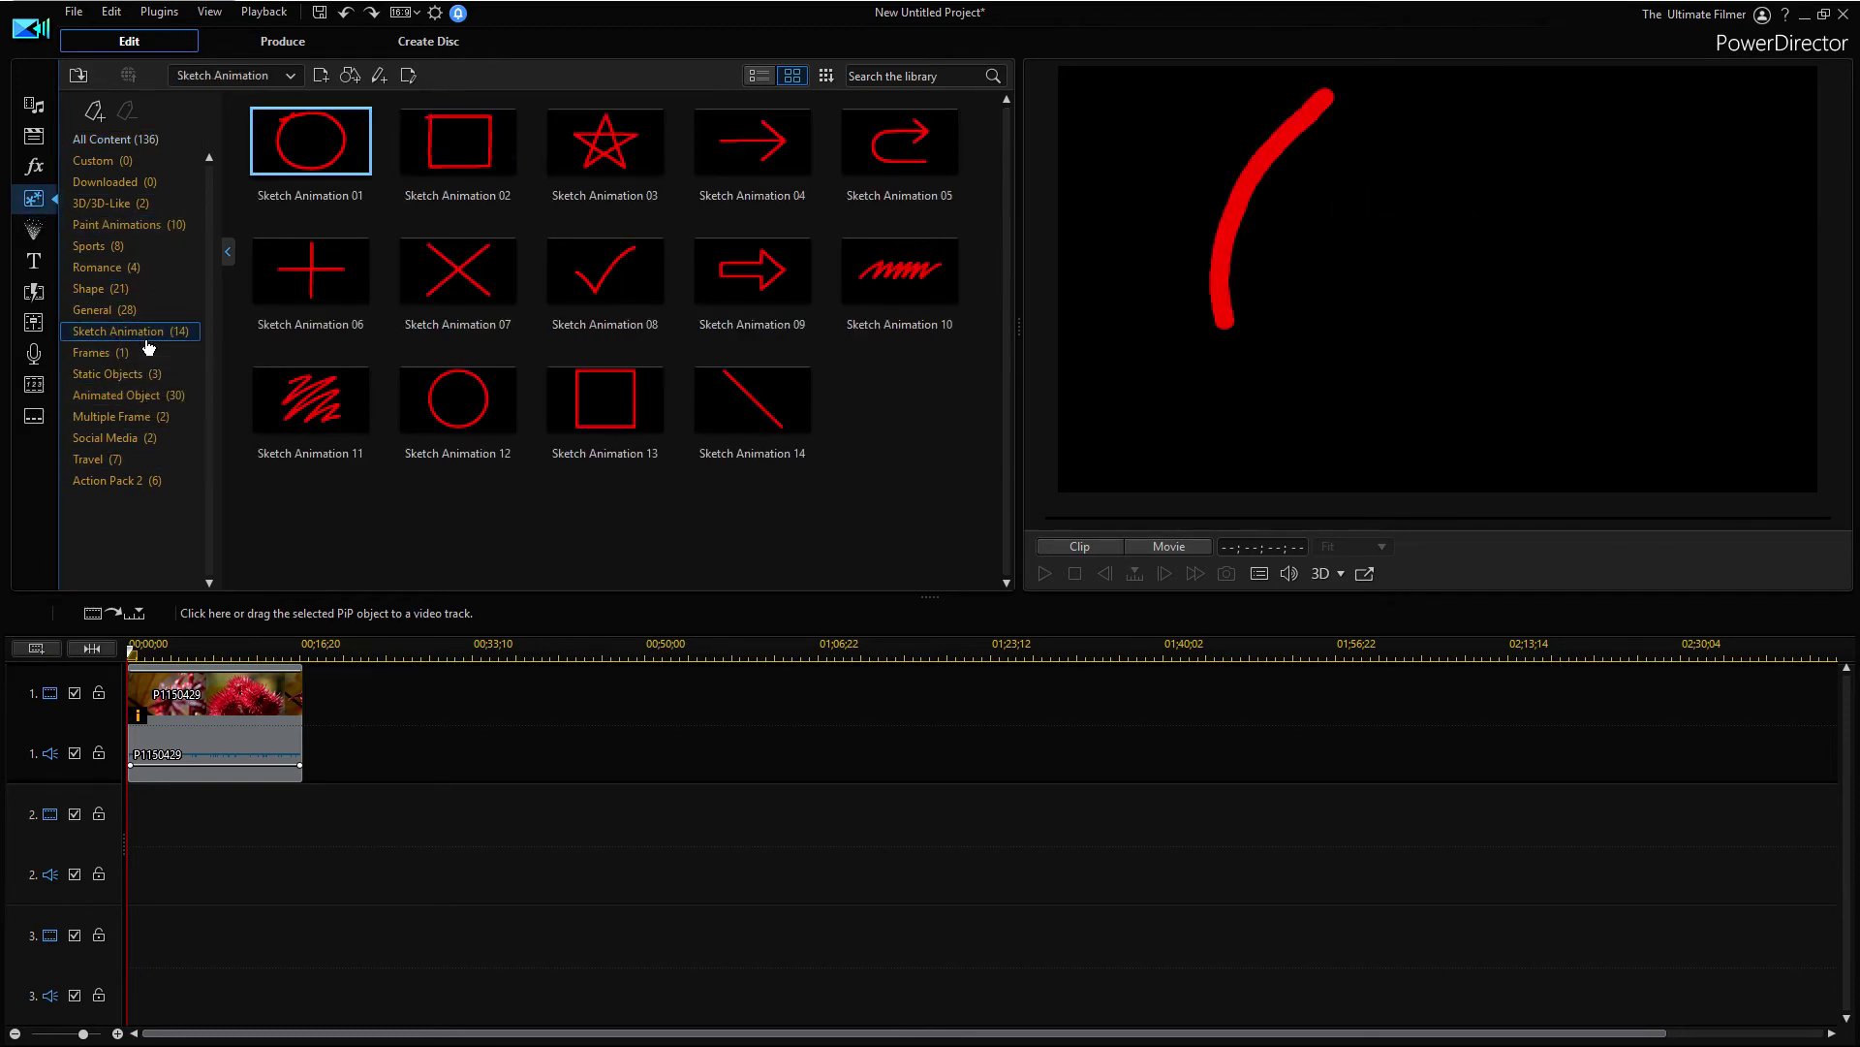
pyautogui.click(878, 312)
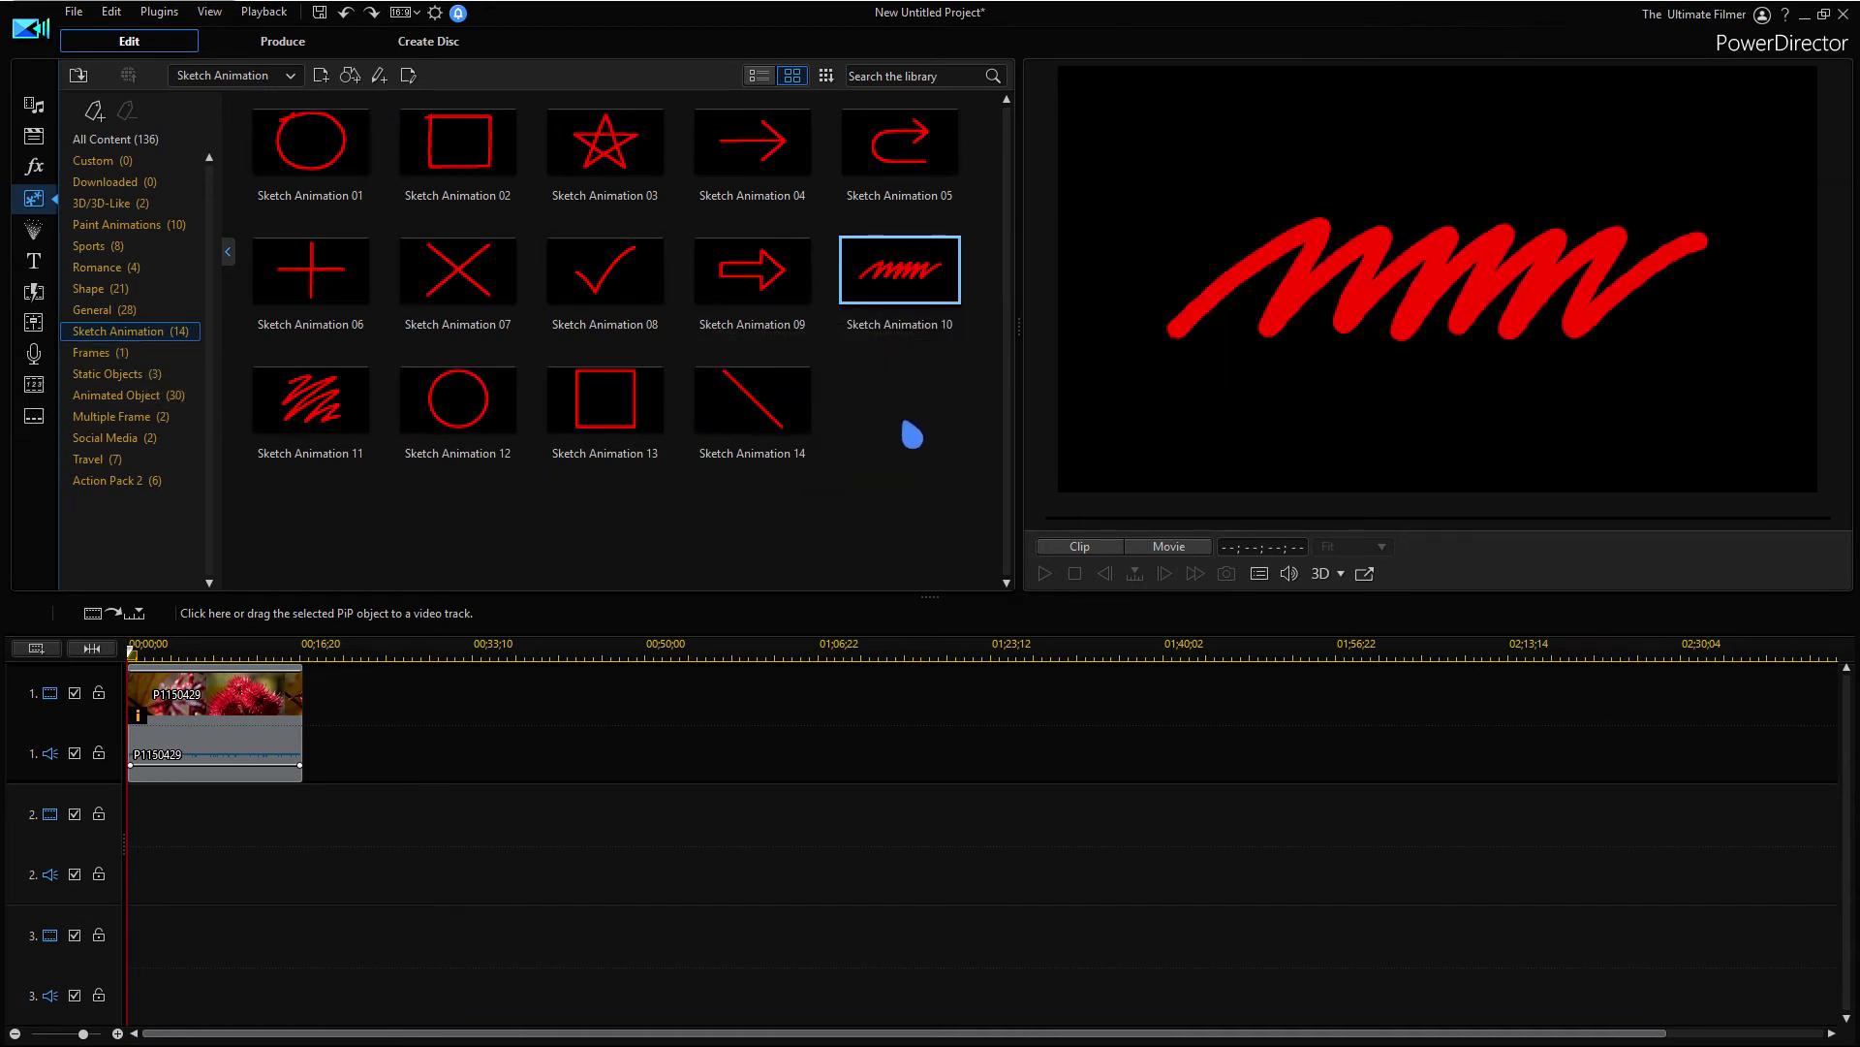
pyautogui.click(306, 405)
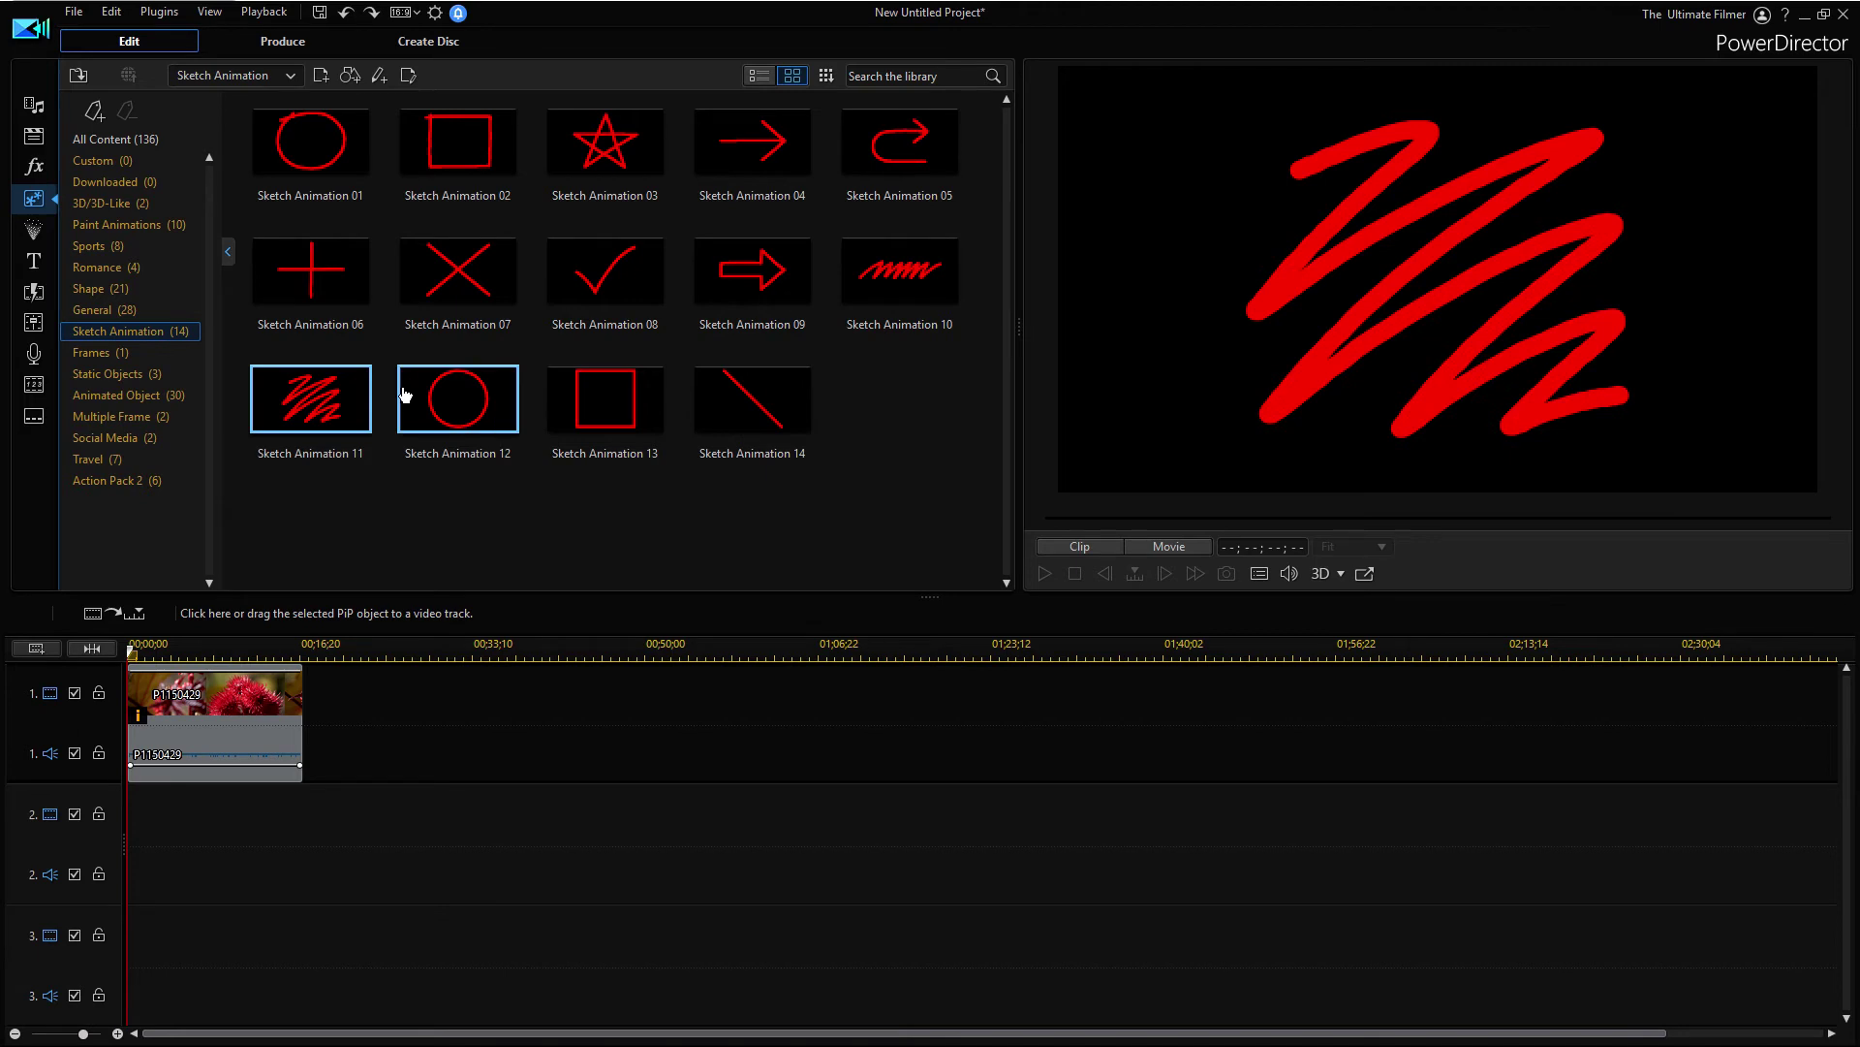
pyautogui.moveTo(320, 399)
pyautogui.mouseDown()
pyautogui.moveTo(339, 591)
pyautogui.moveTo(181, 830)
pyautogui.moveTo(160, 828)
pyautogui.mouseUp()
# Select the Sketch Animation 11 clip on track 2 and open it in Sketch Designer
pyautogui.rightClick(167, 825)
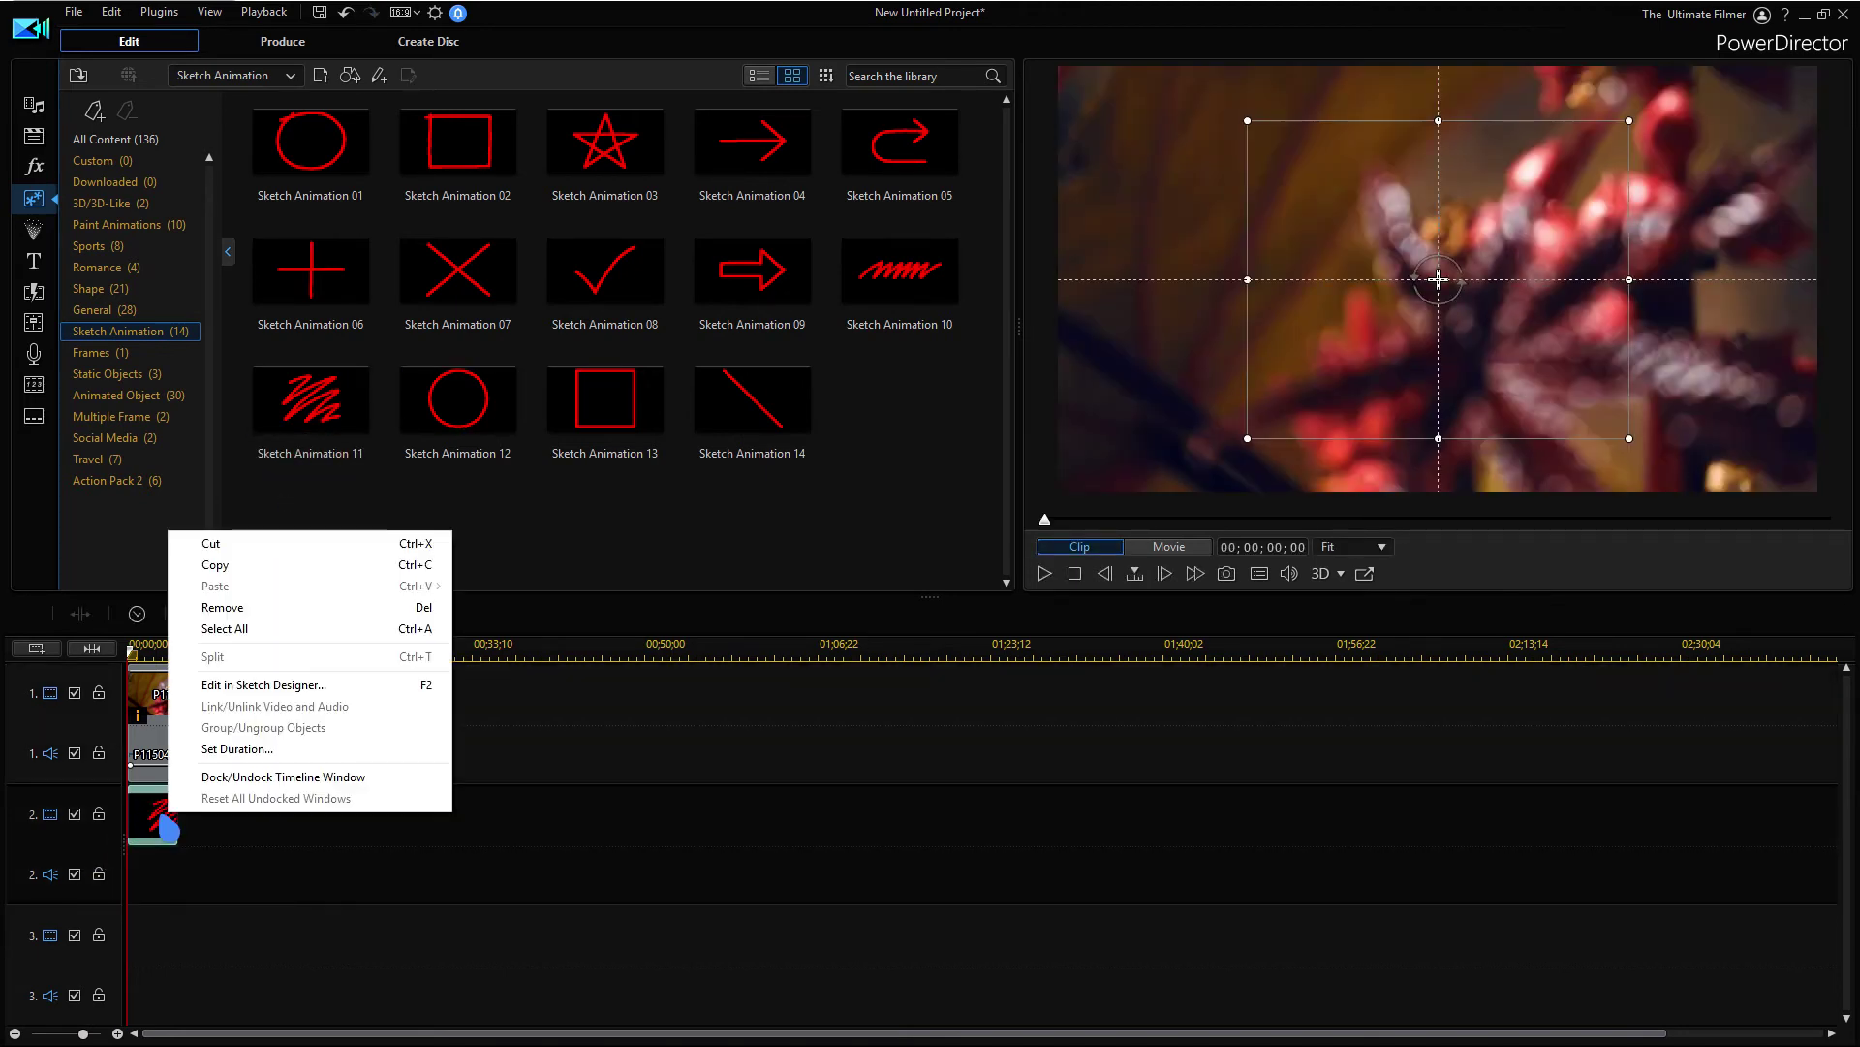
pyautogui.click(169, 828)
pyautogui.rightClick(163, 827)
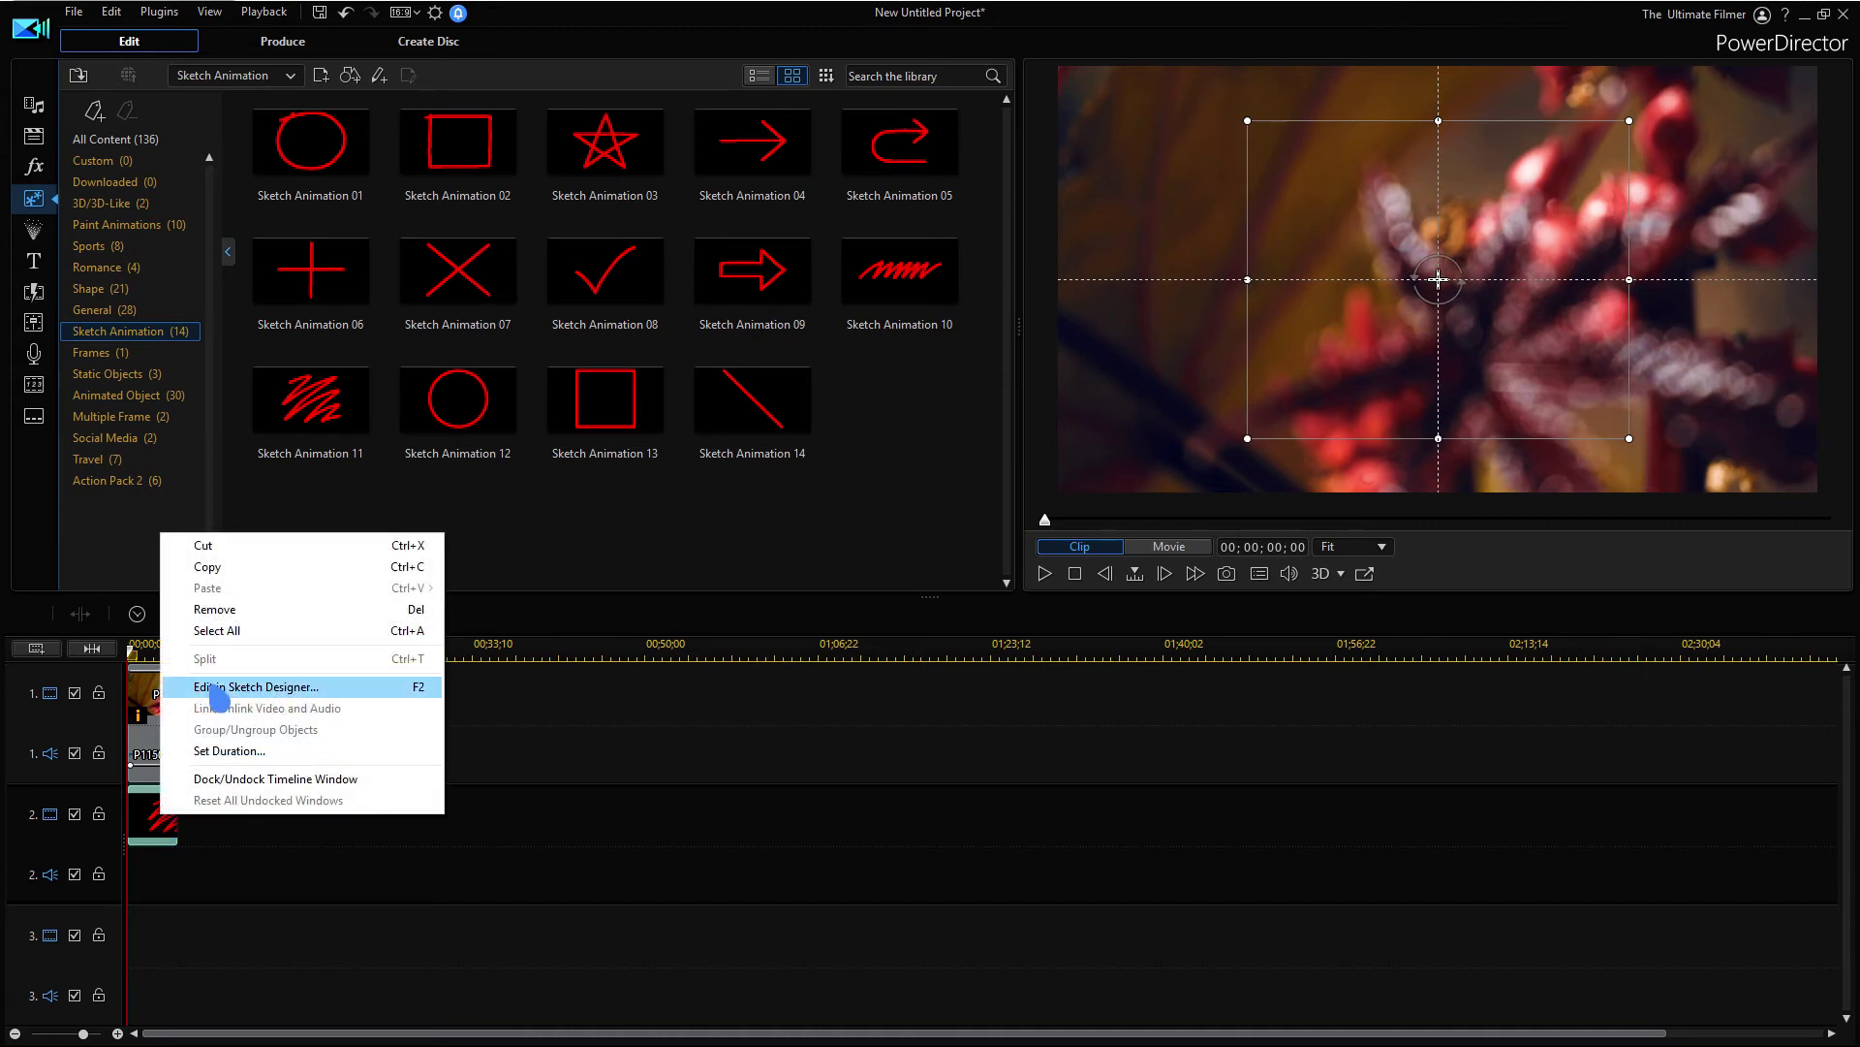
pyautogui.click(157, 829)
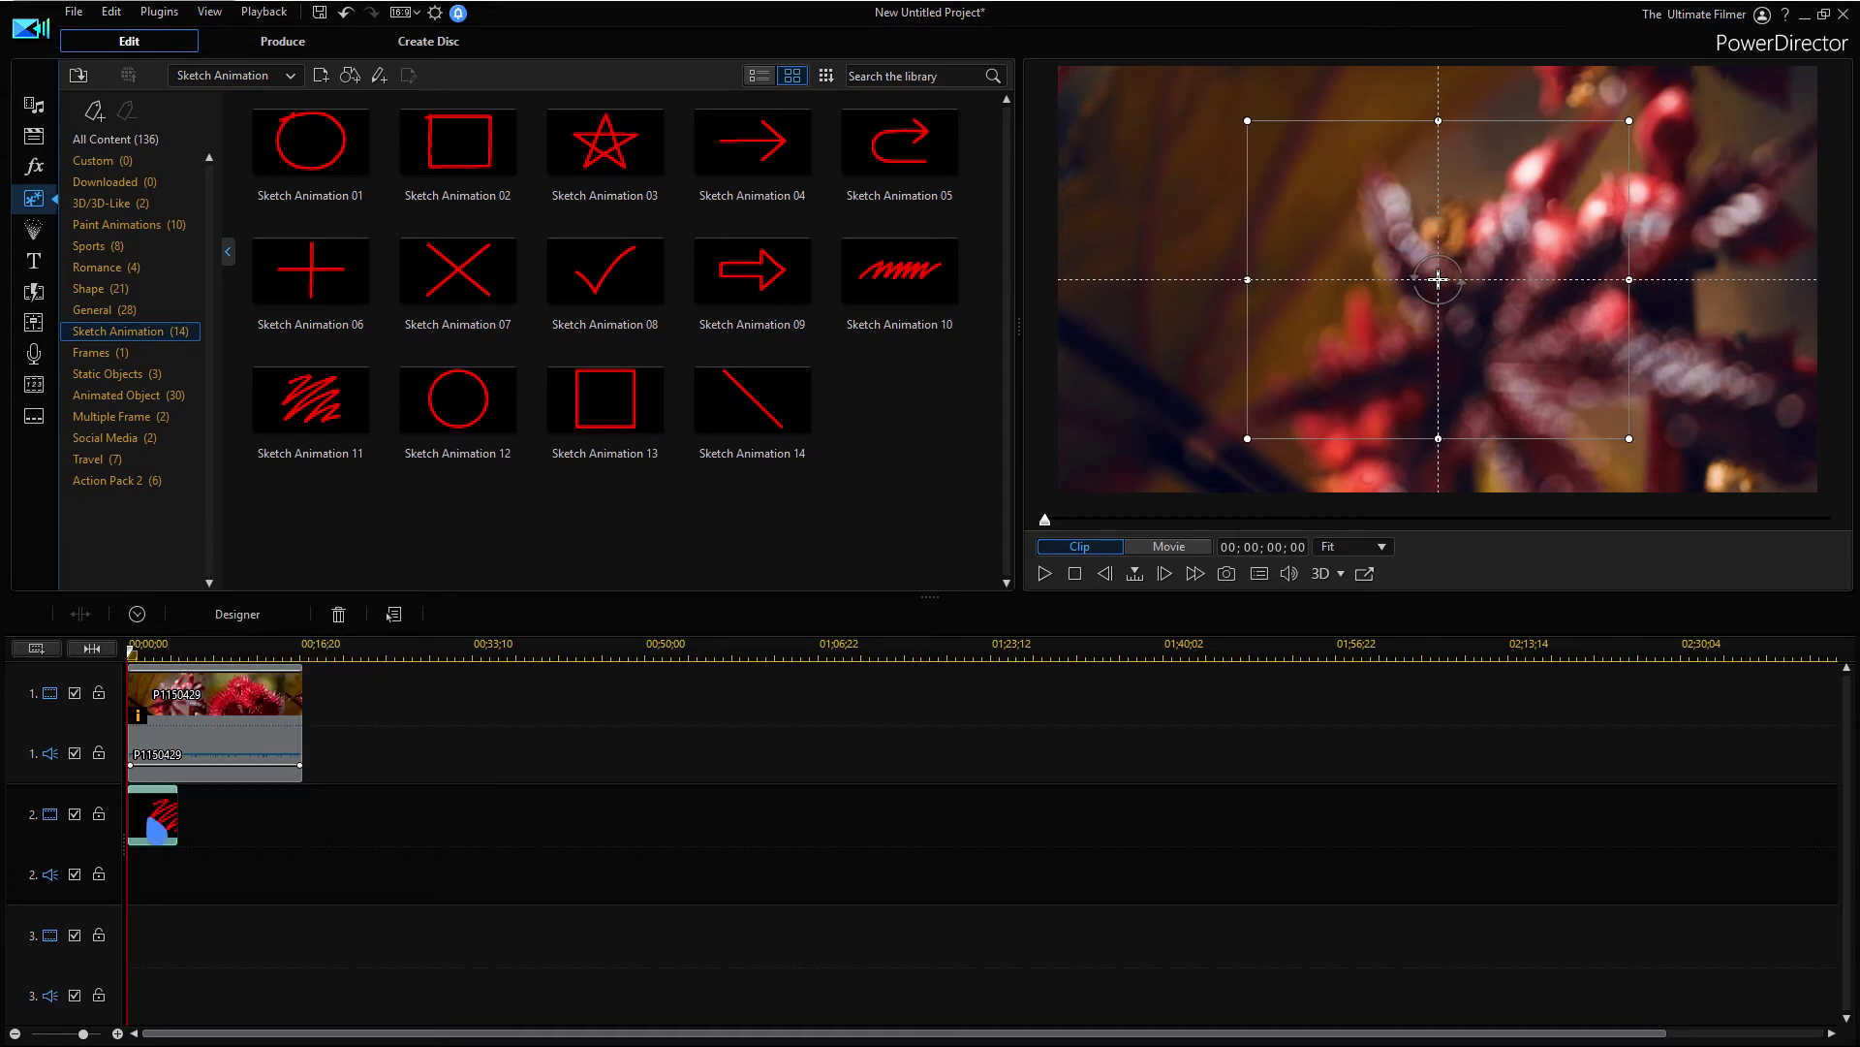
pyautogui.click(230, 618)
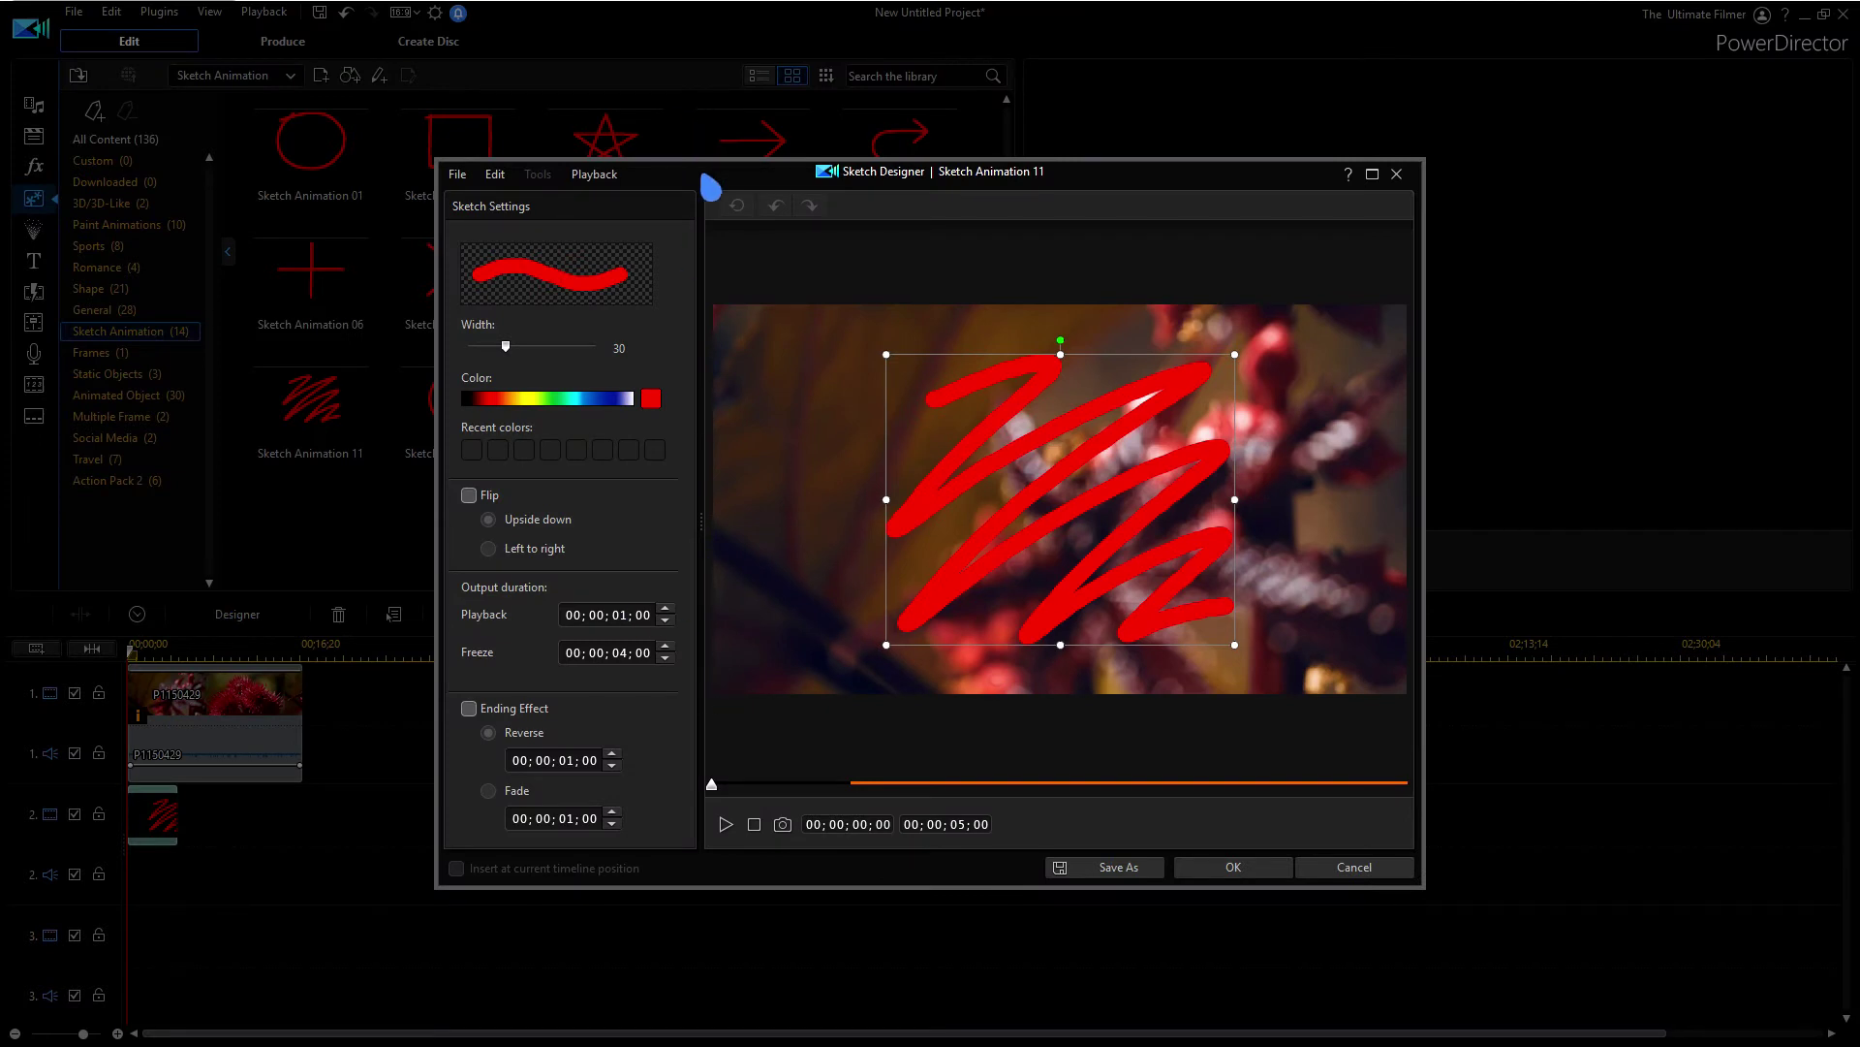
# Try several stroke colours on the spectrum and settle on dark blue
pyautogui.moveTo(710, 186); pyautogui.dragTo(771, 160)
pyautogui.click(664, 372)
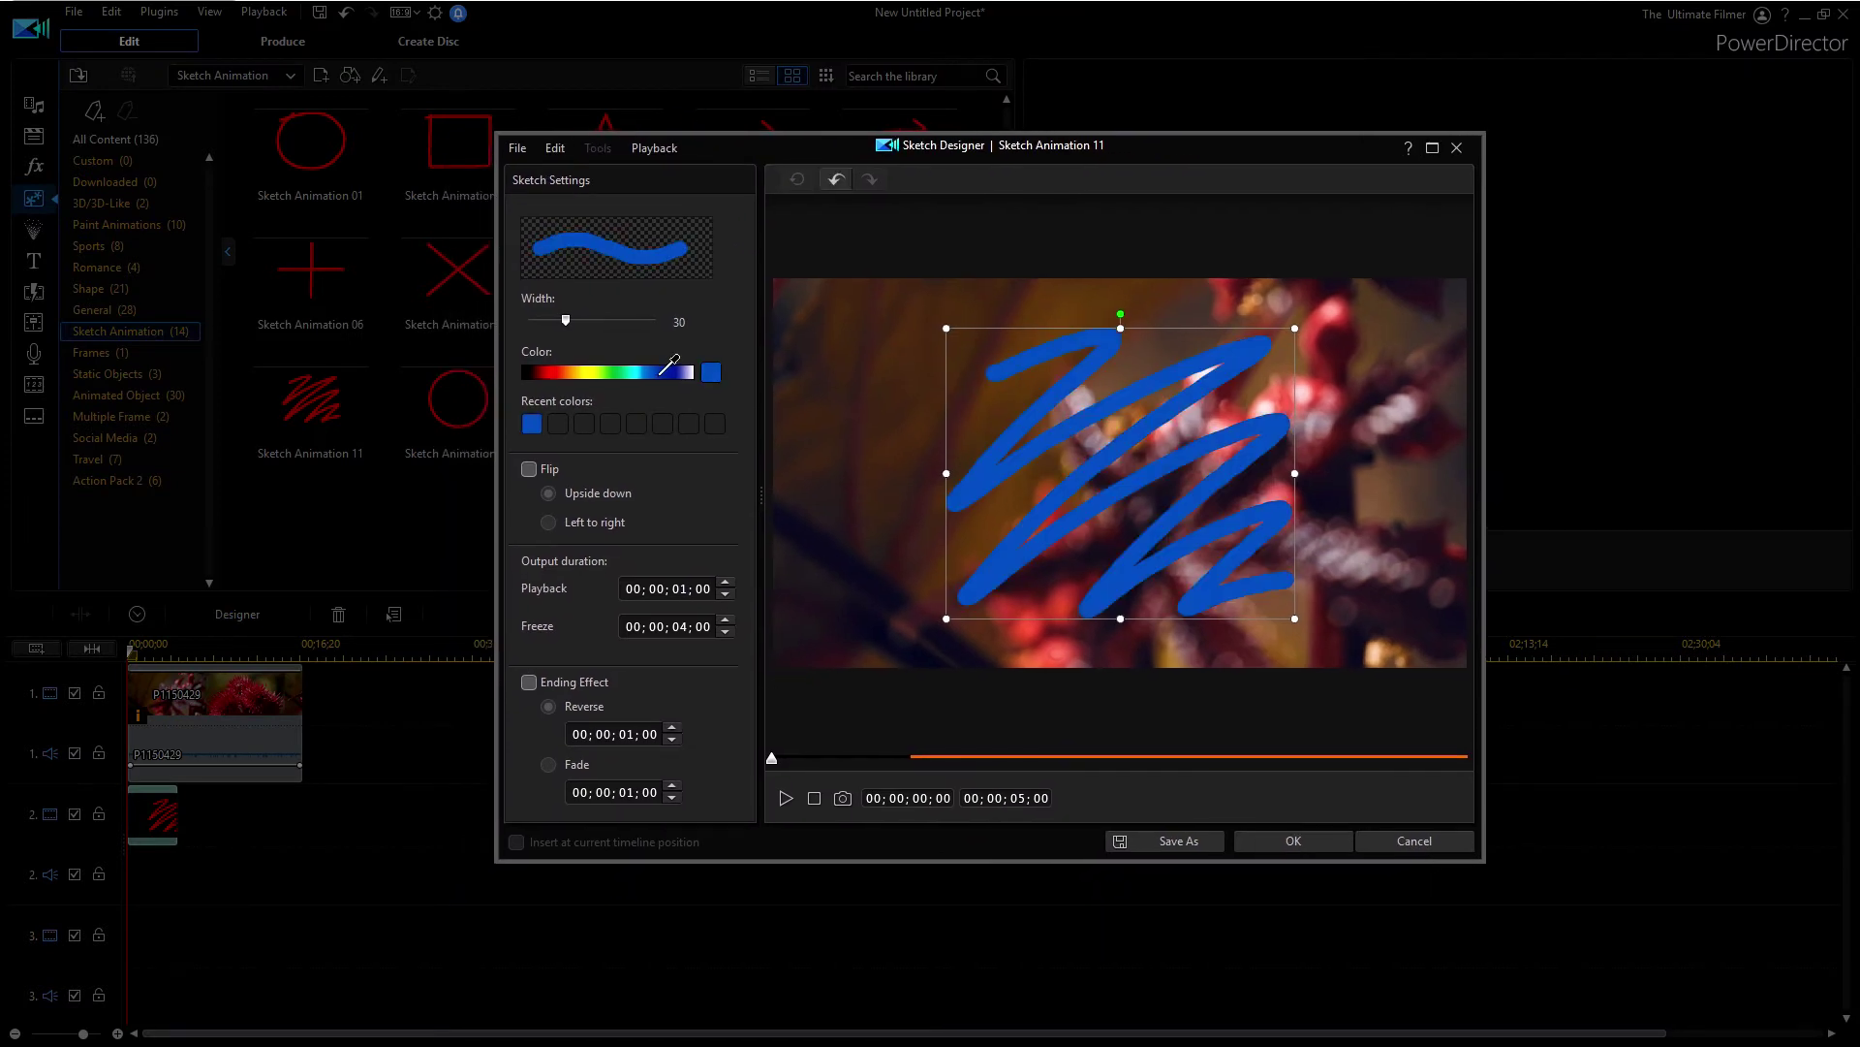
pyautogui.moveTo(657, 370); pyautogui.dragTo(591, 374)
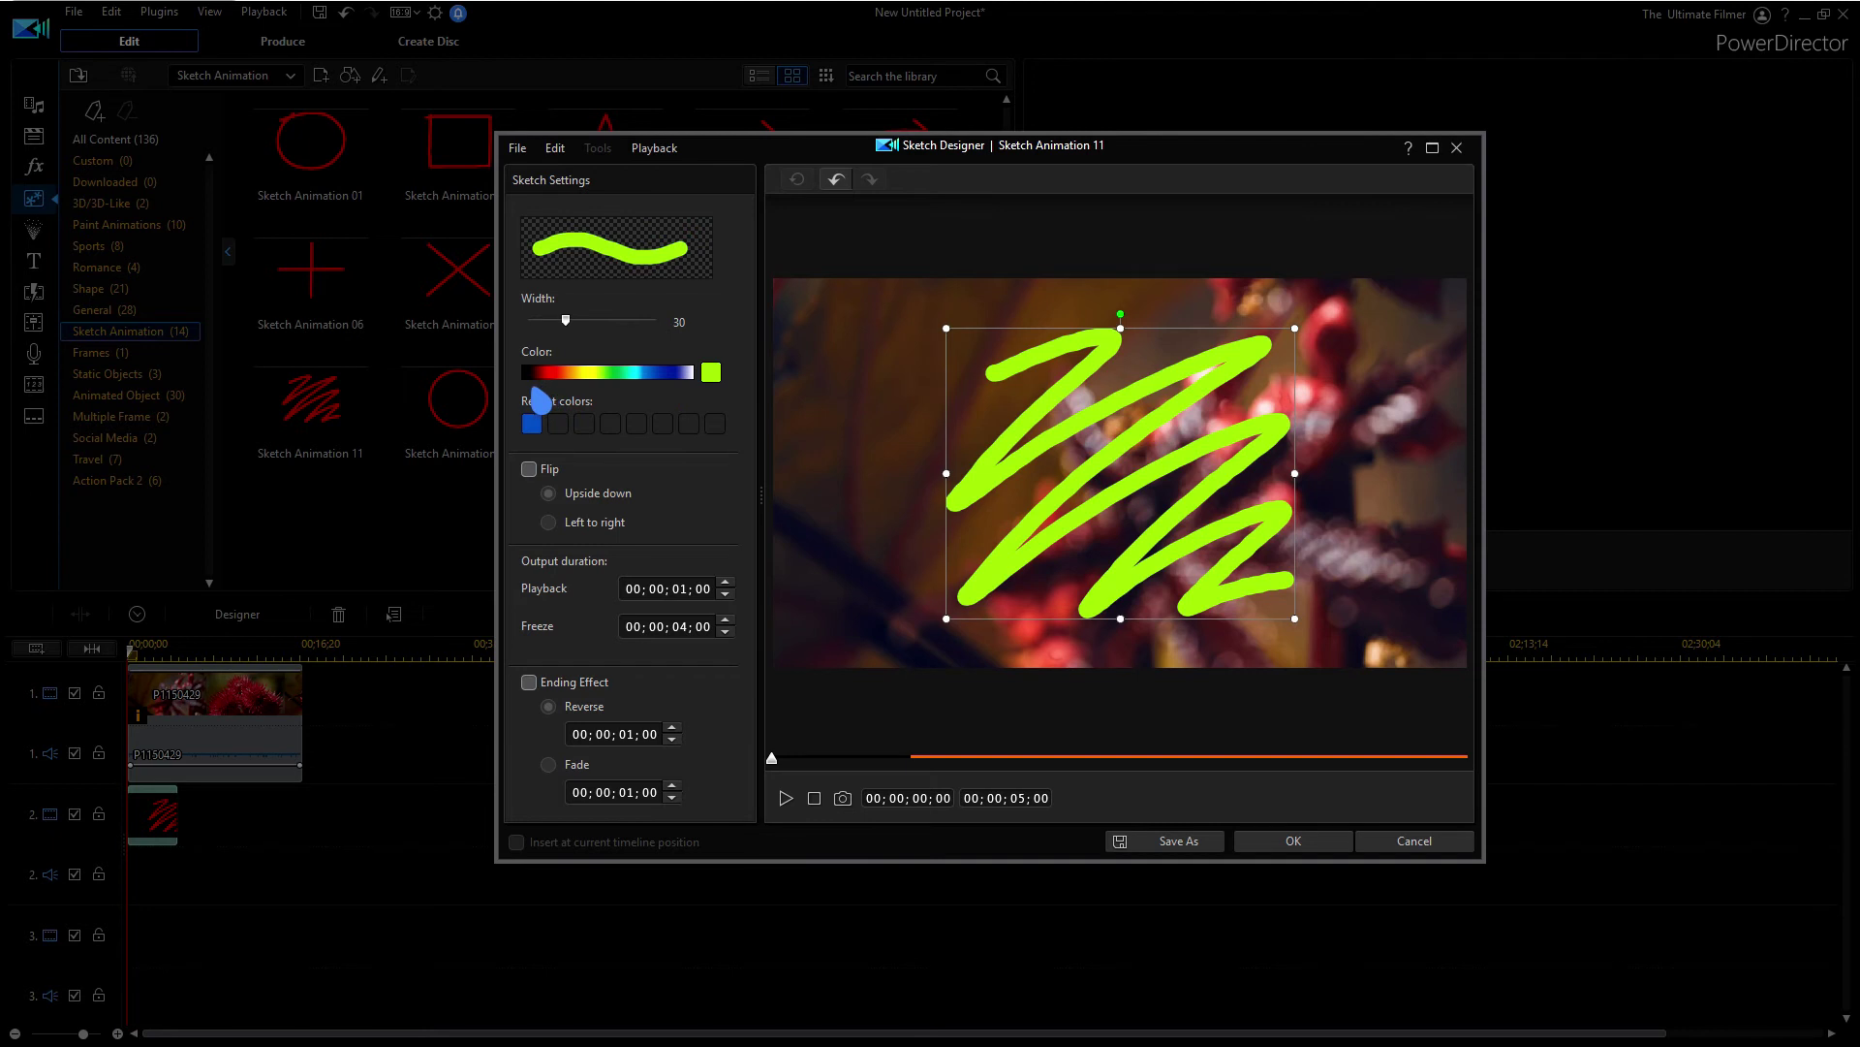
pyautogui.click(549, 372)
pyautogui.click(620, 372)
pyautogui.click(676, 373)
pyautogui.click(692, 372)
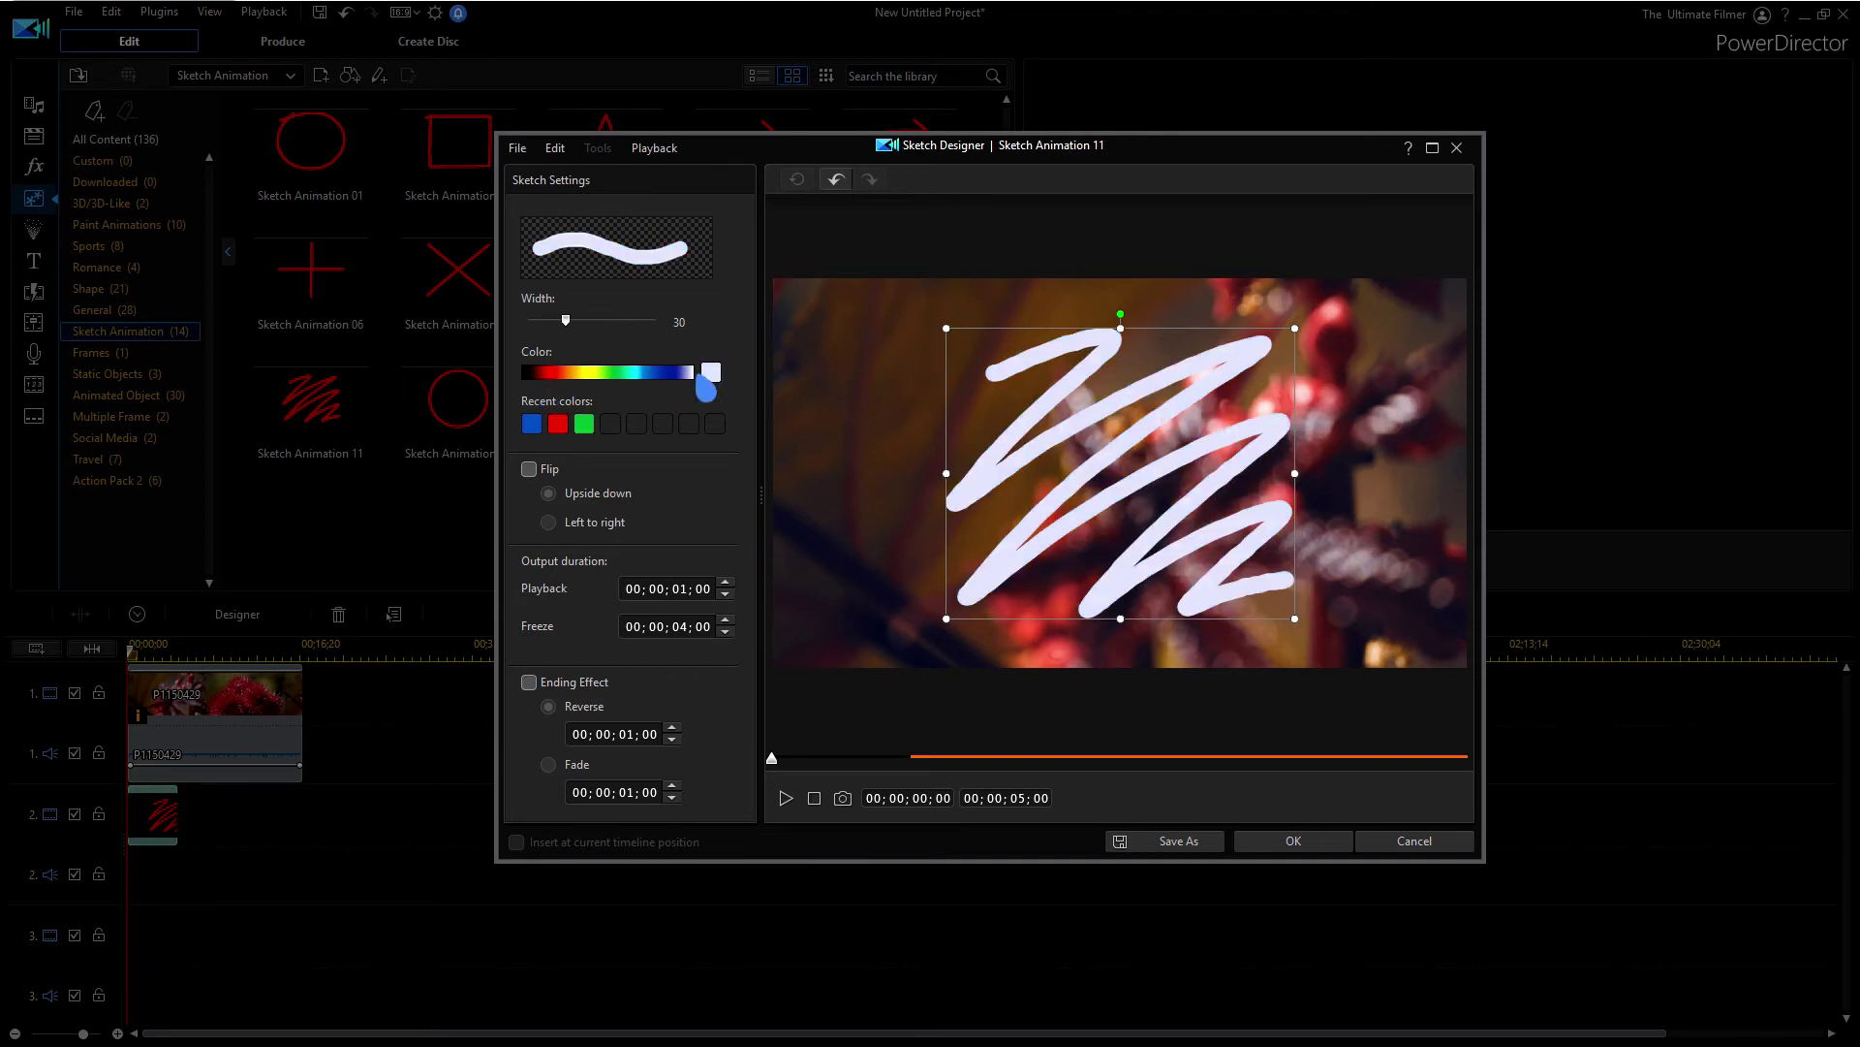
pyautogui.click(677, 372)
pyautogui.click(626, 372)
pyautogui.click(564, 372)
pyautogui.click(645, 372)
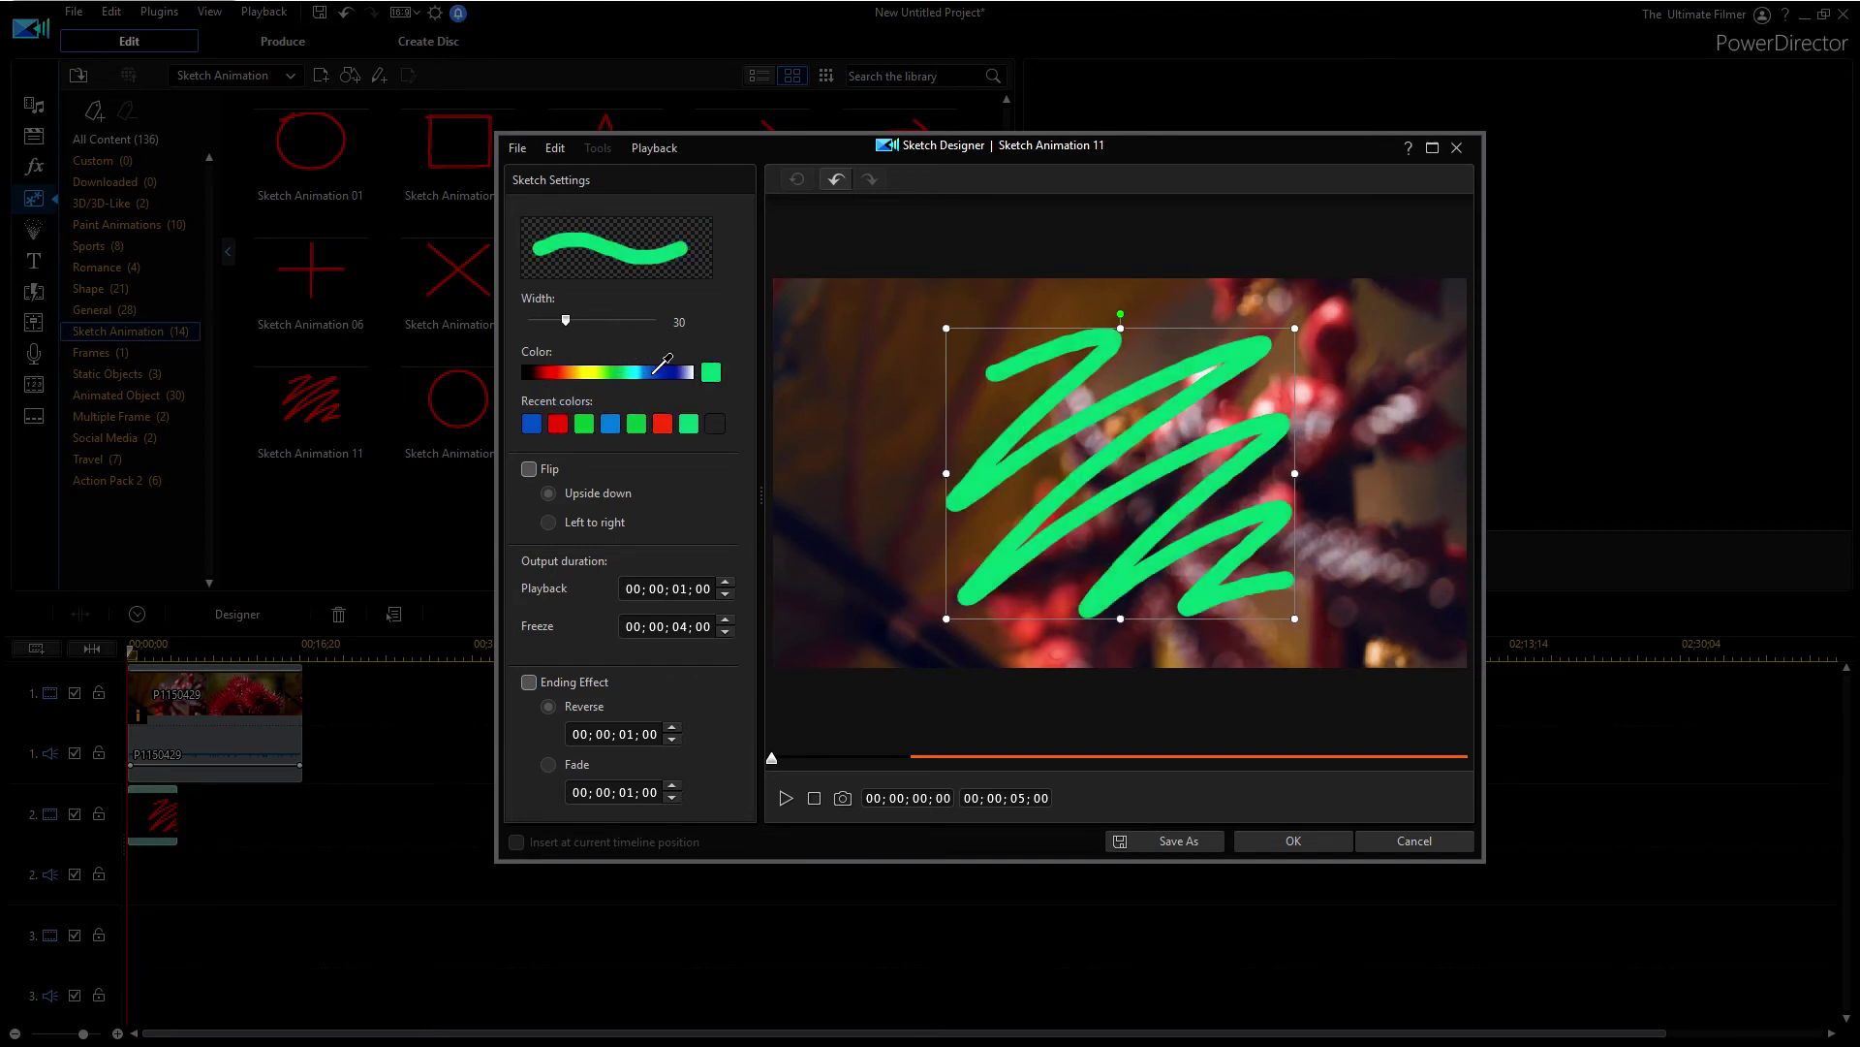
pyautogui.click(675, 372)
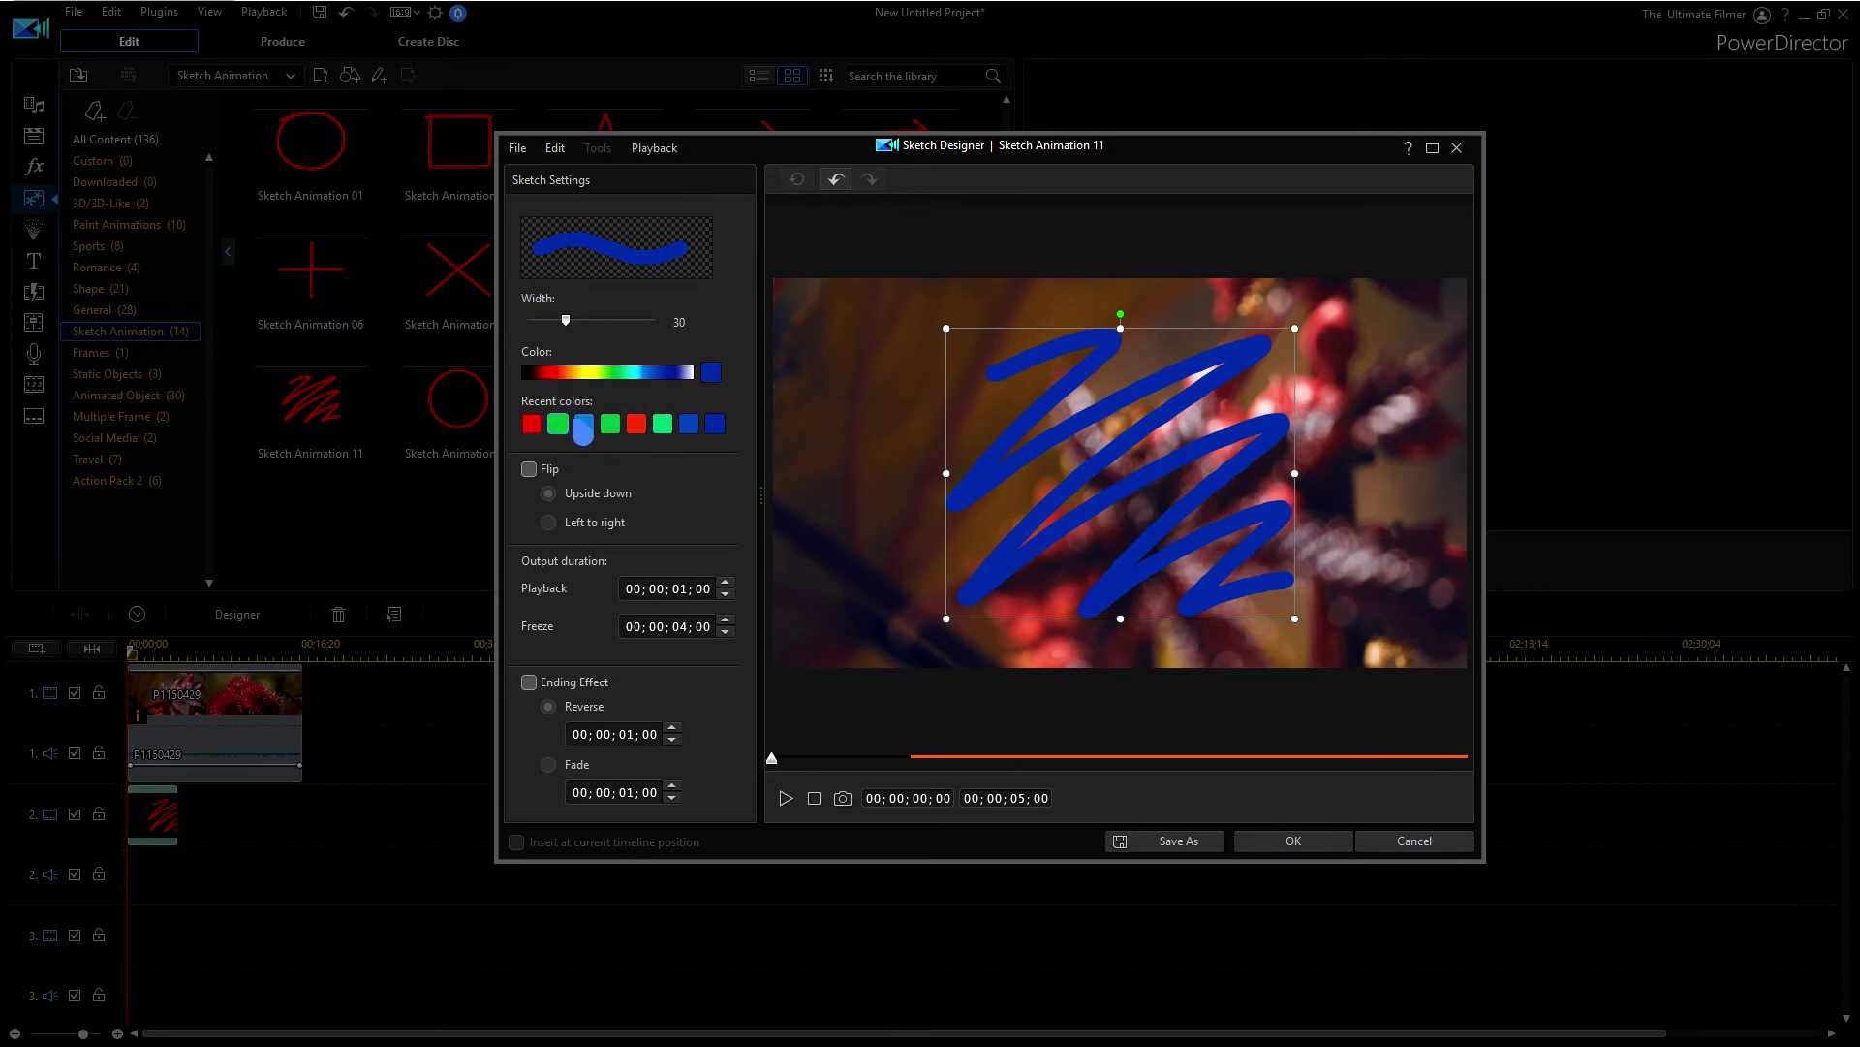
# Set stroke width to 27, add the Reverse ending effect, and scrub the preview
pyautogui.moveTo(566, 321)
pyautogui.mouseDown()
pyautogui.moveTo(692, 320)
pyautogui.moveTo(562, 321)
pyautogui.mouseUp()
pyautogui.click(529, 469)
pyautogui.click(529, 469)
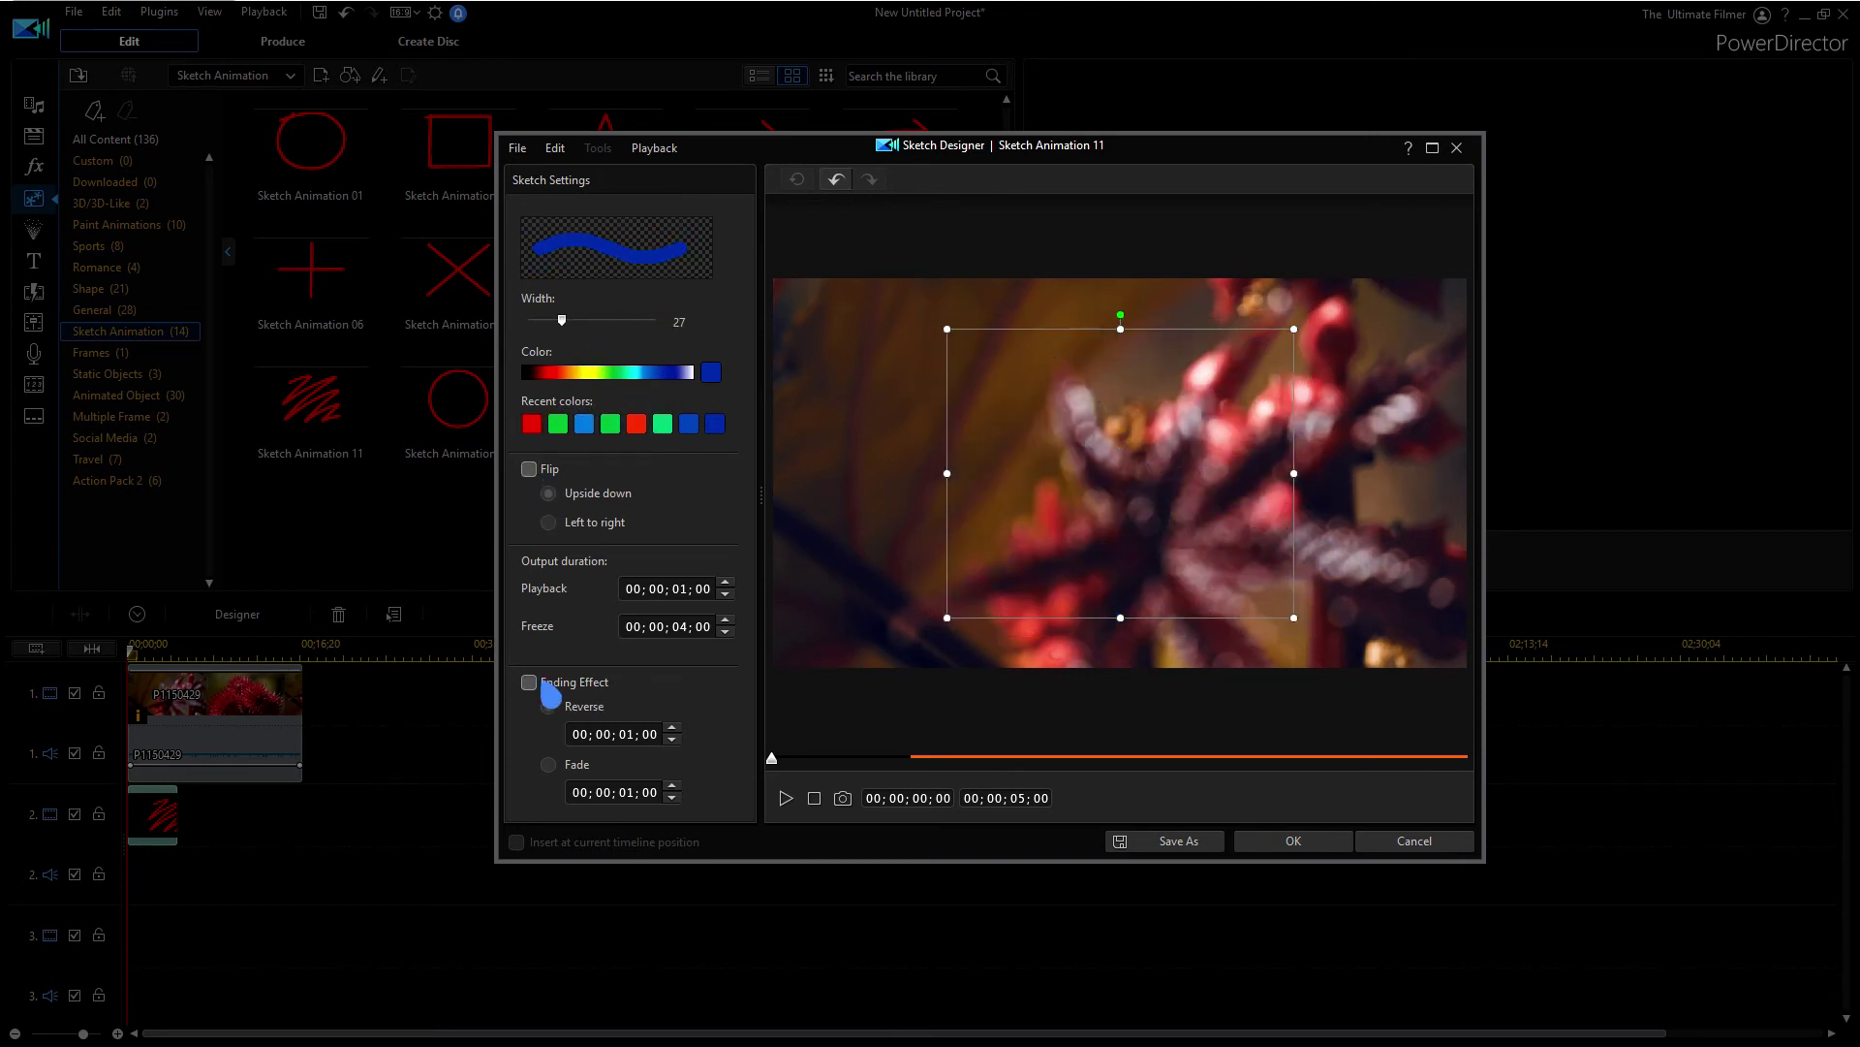
pyautogui.click(542, 686)
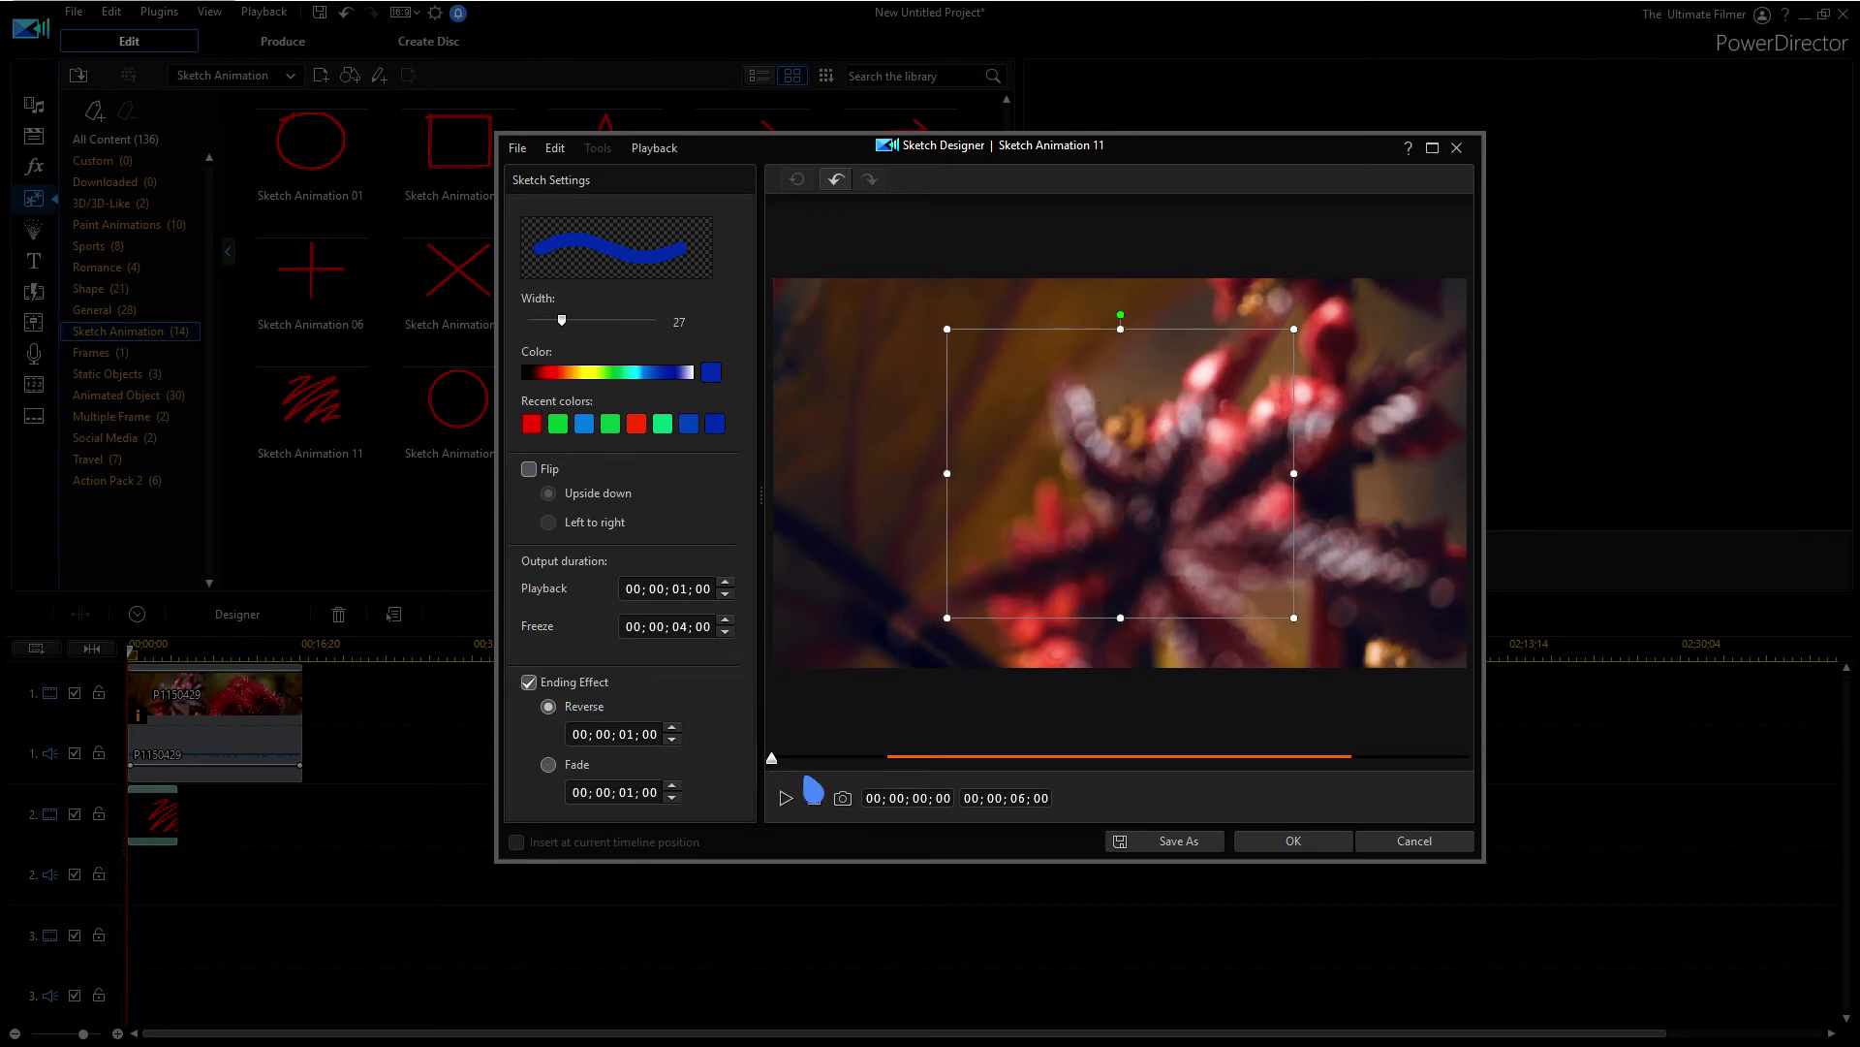
pyautogui.click(1349, 758)
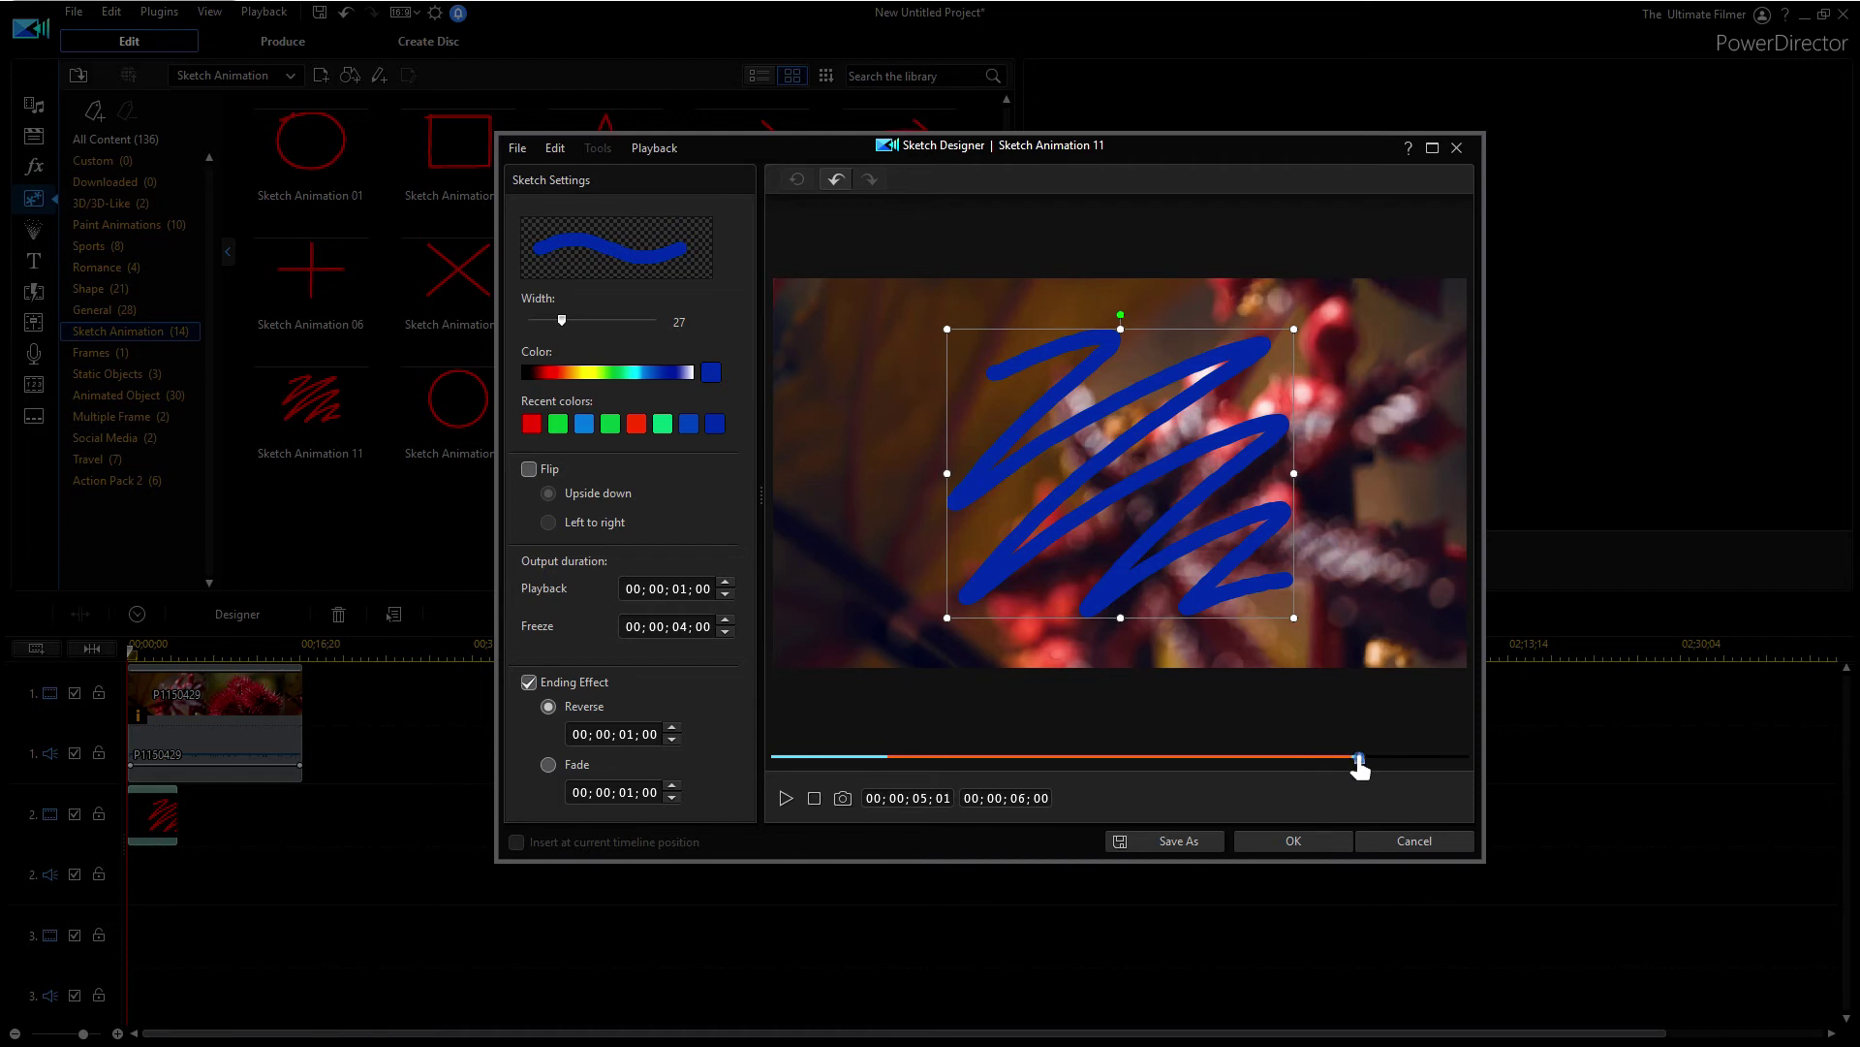
pyautogui.moveTo(1359, 765); pyautogui.dragTo(1462, 761)
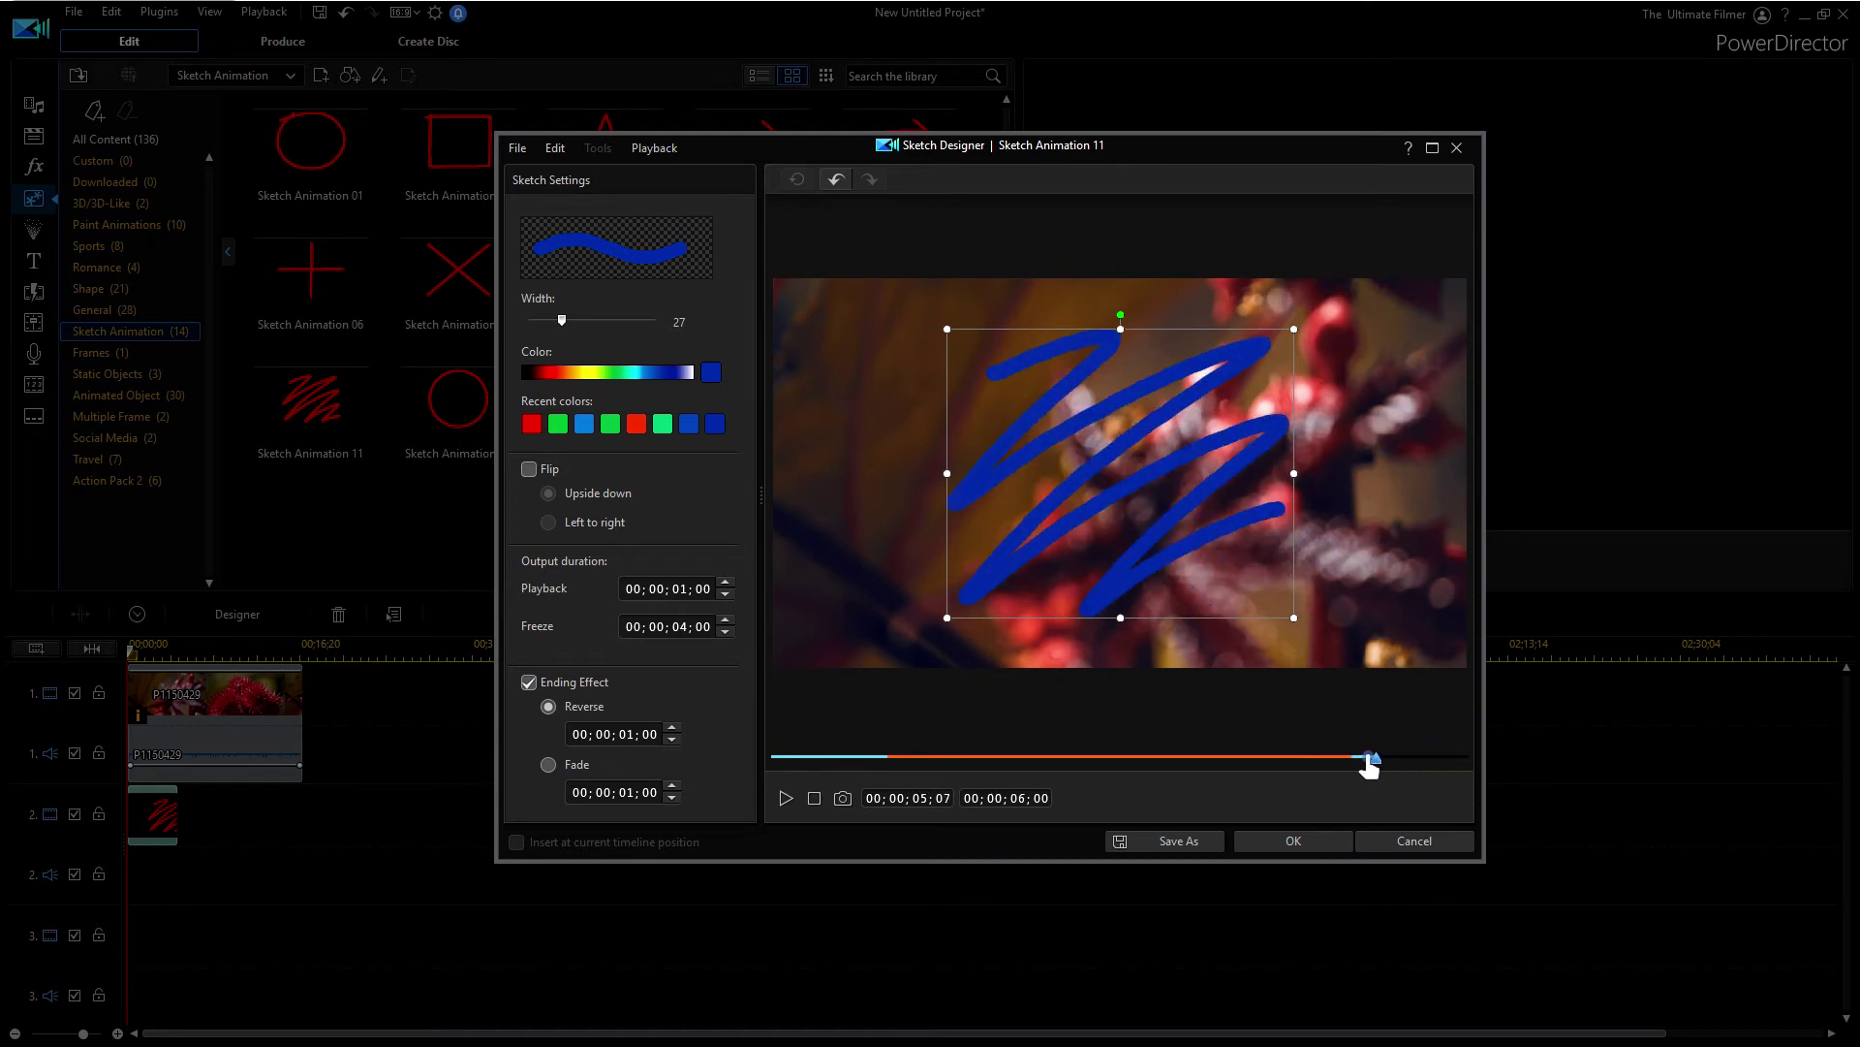
pyautogui.moveTo(1366, 757); pyautogui.dragTo(1065, 753)
pyautogui.moveTo(902, 766); pyautogui.dragTo(816, 760)
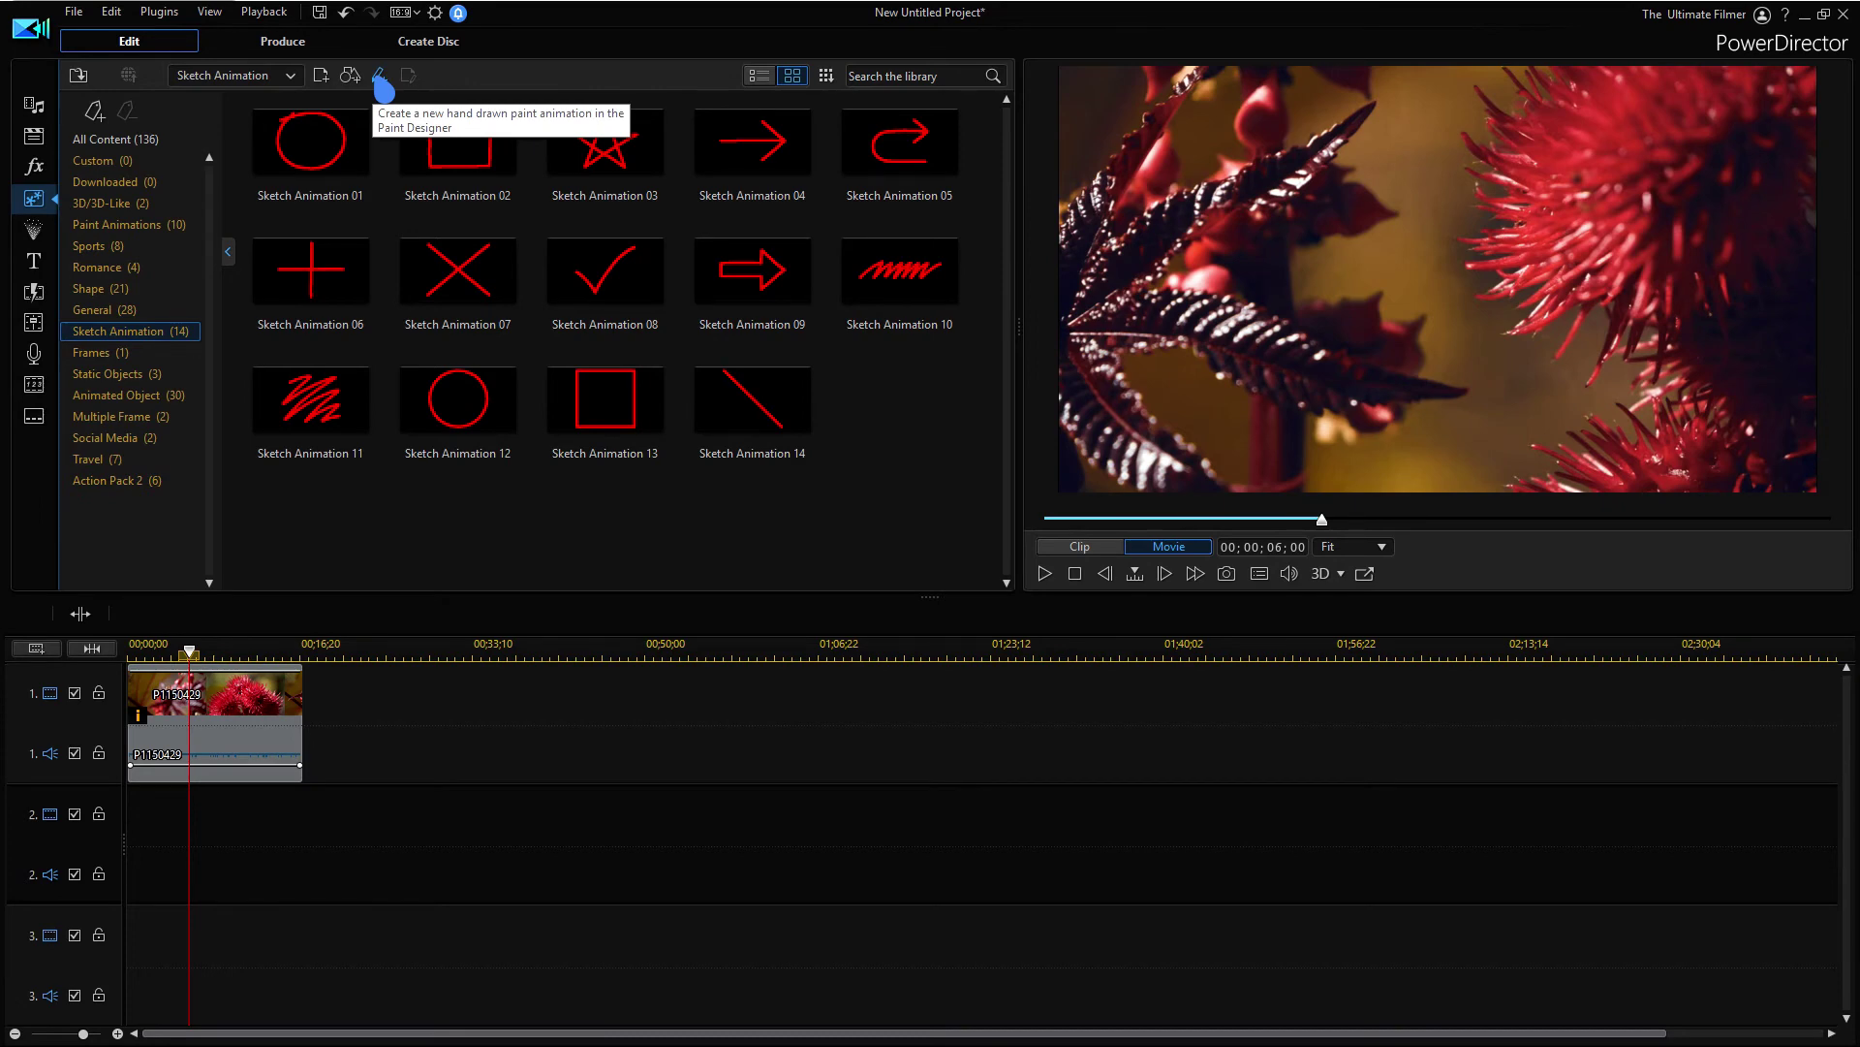
# Start a new paint animation and test the Crayon and Chalk brushes, undoing each stroke
pyautogui.click(381, 77)
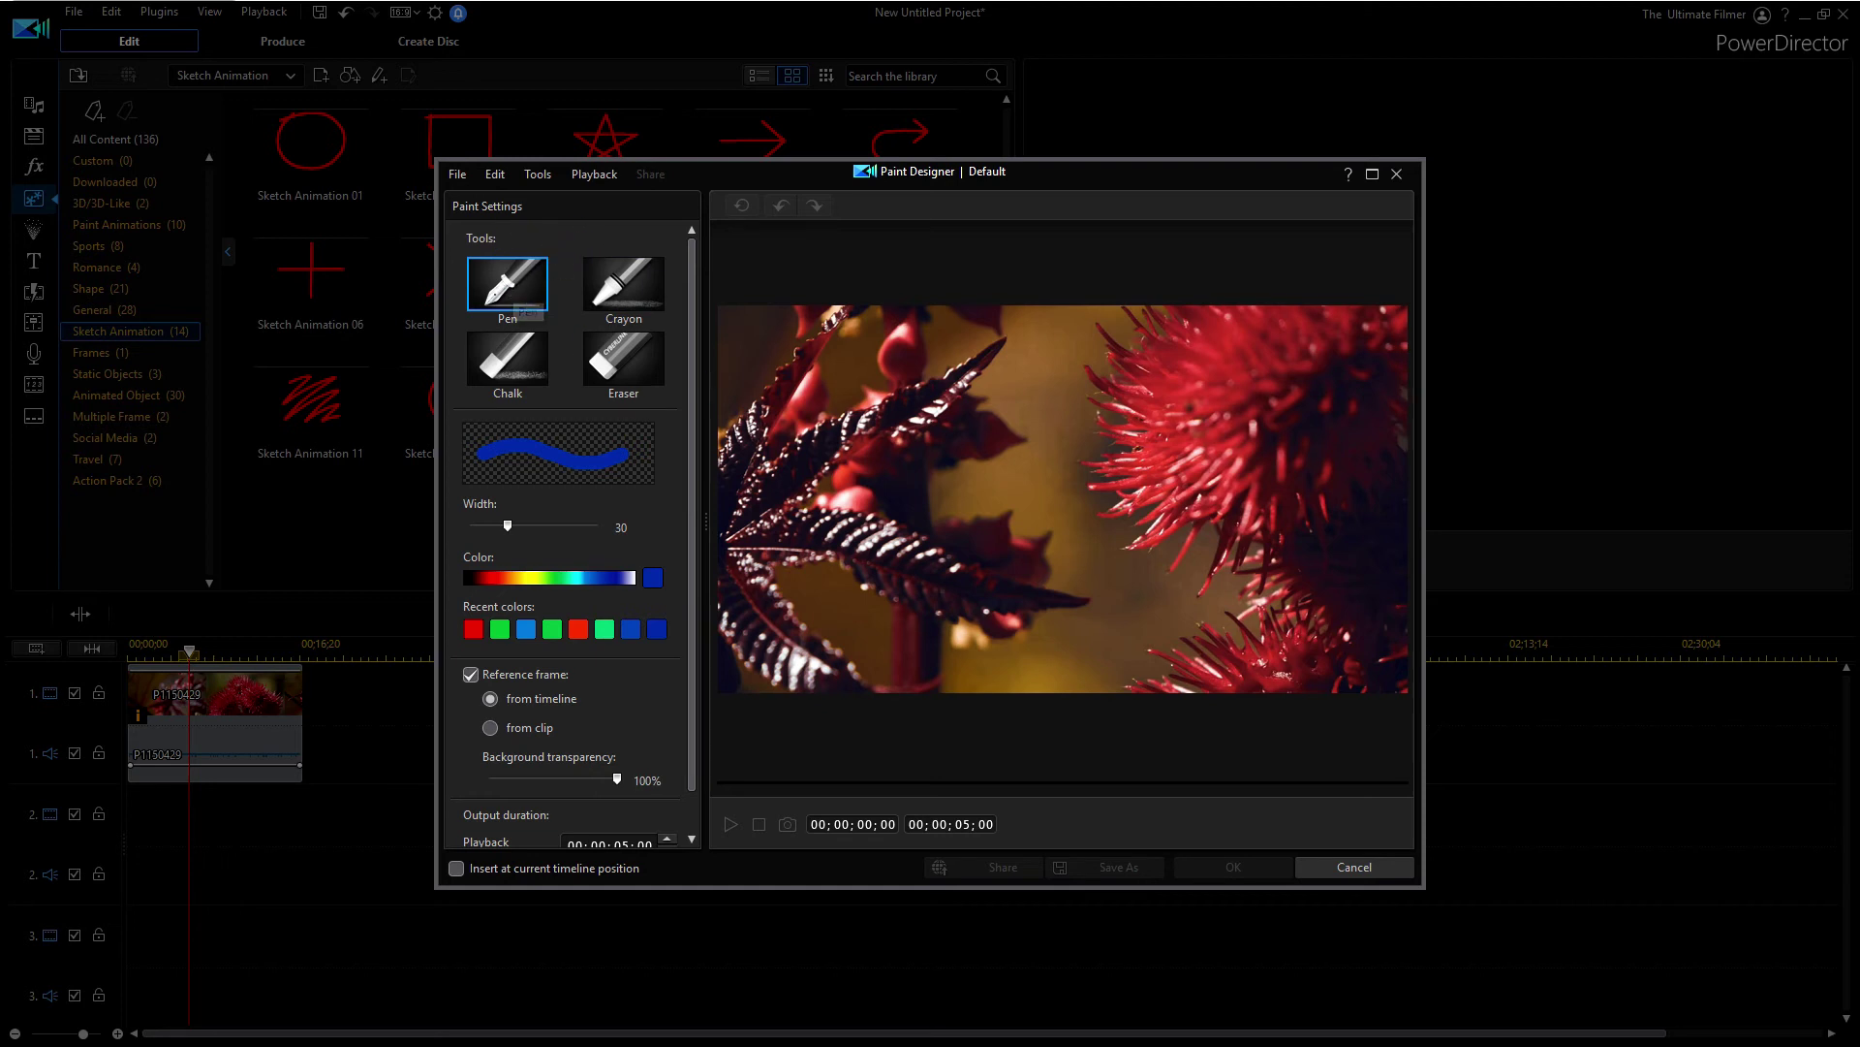
pyautogui.click(656, 300)
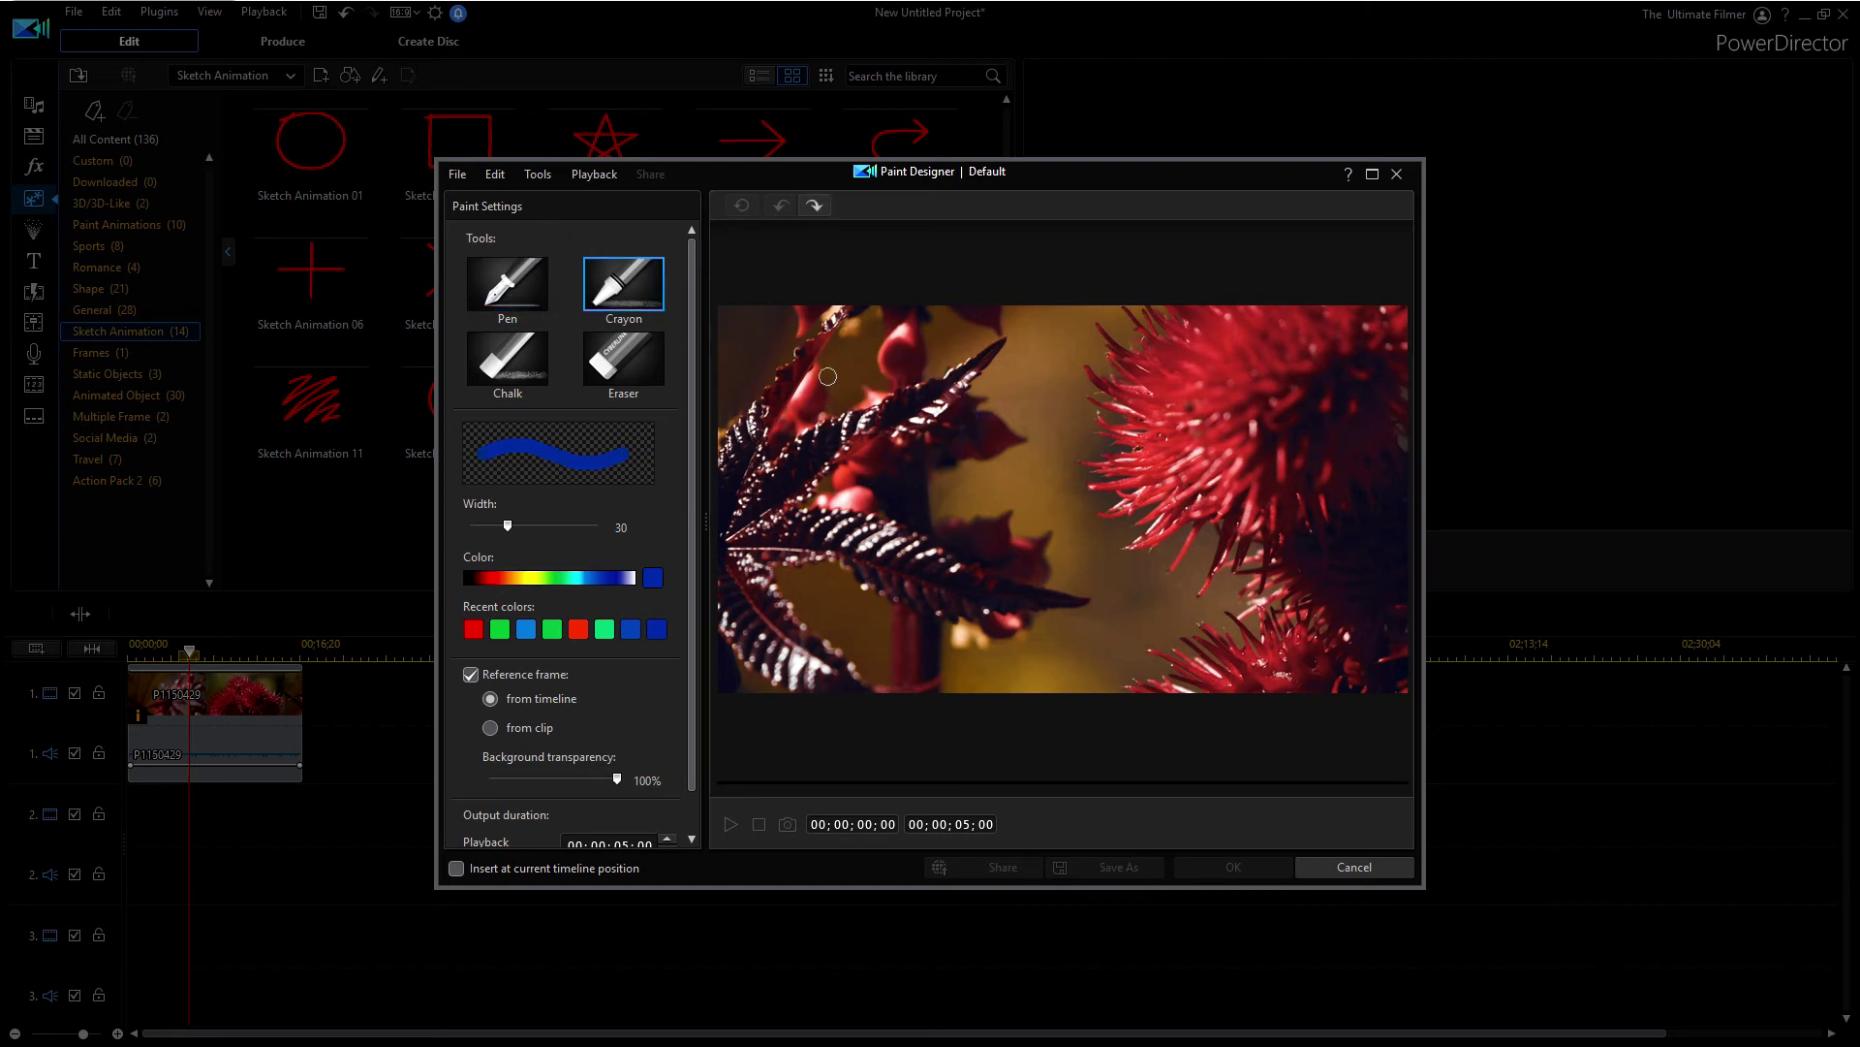
pyautogui.moveTo(828, 376)
pyautogui.mouseDown()
pyautogui.moveTo(1113, 374)
pyautogui.moveTo(964, 581)
pyautogui.mouseUp()
pyautogui.hotkey('ctrl', 'z')
pyautogui.click(508, 358)
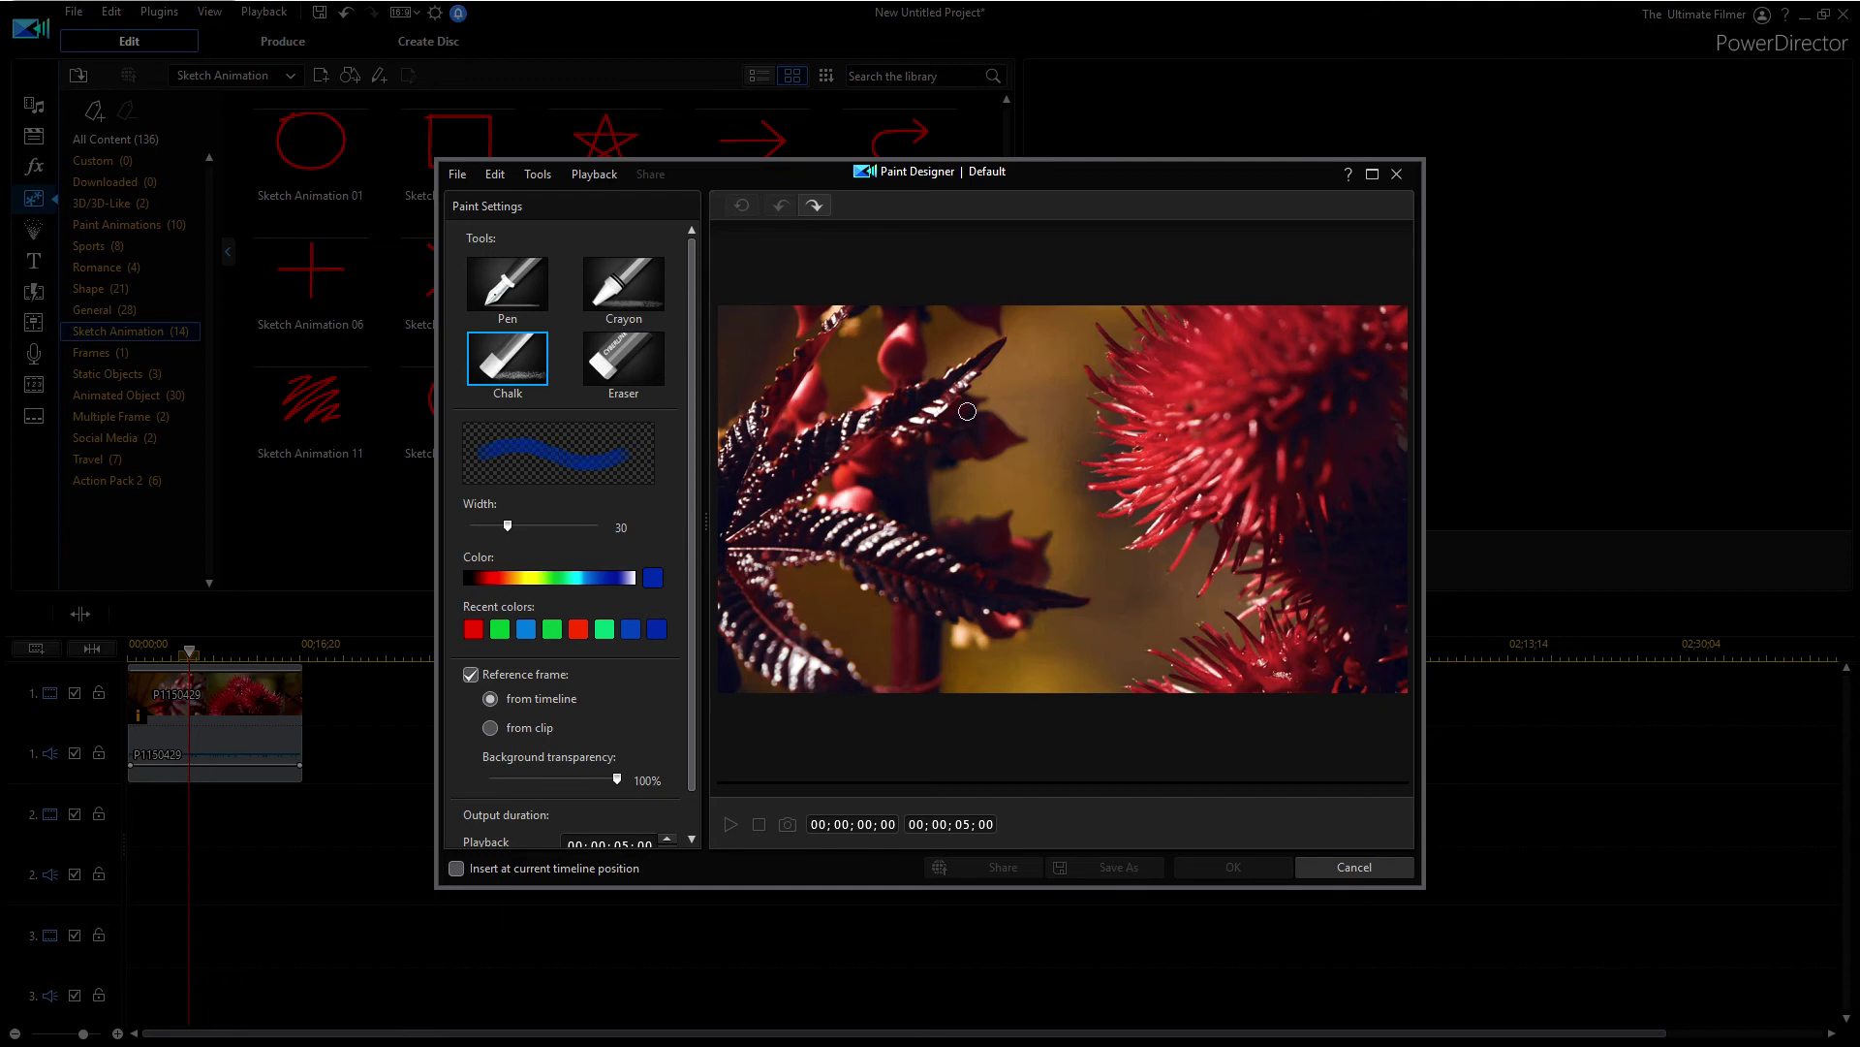
pyautogui.moveTo(926, 370)
pyautogui.mouseDown()
pyautogui.moveTo(1124, 366)
pyautogui.moveTo(1018, 543)
pyautogui.moveTo(1212, 547)
pyautogui.mouseUp()
pyautogui.hotkey('ctrl', 'z')
pyautogui.click(620, 339)
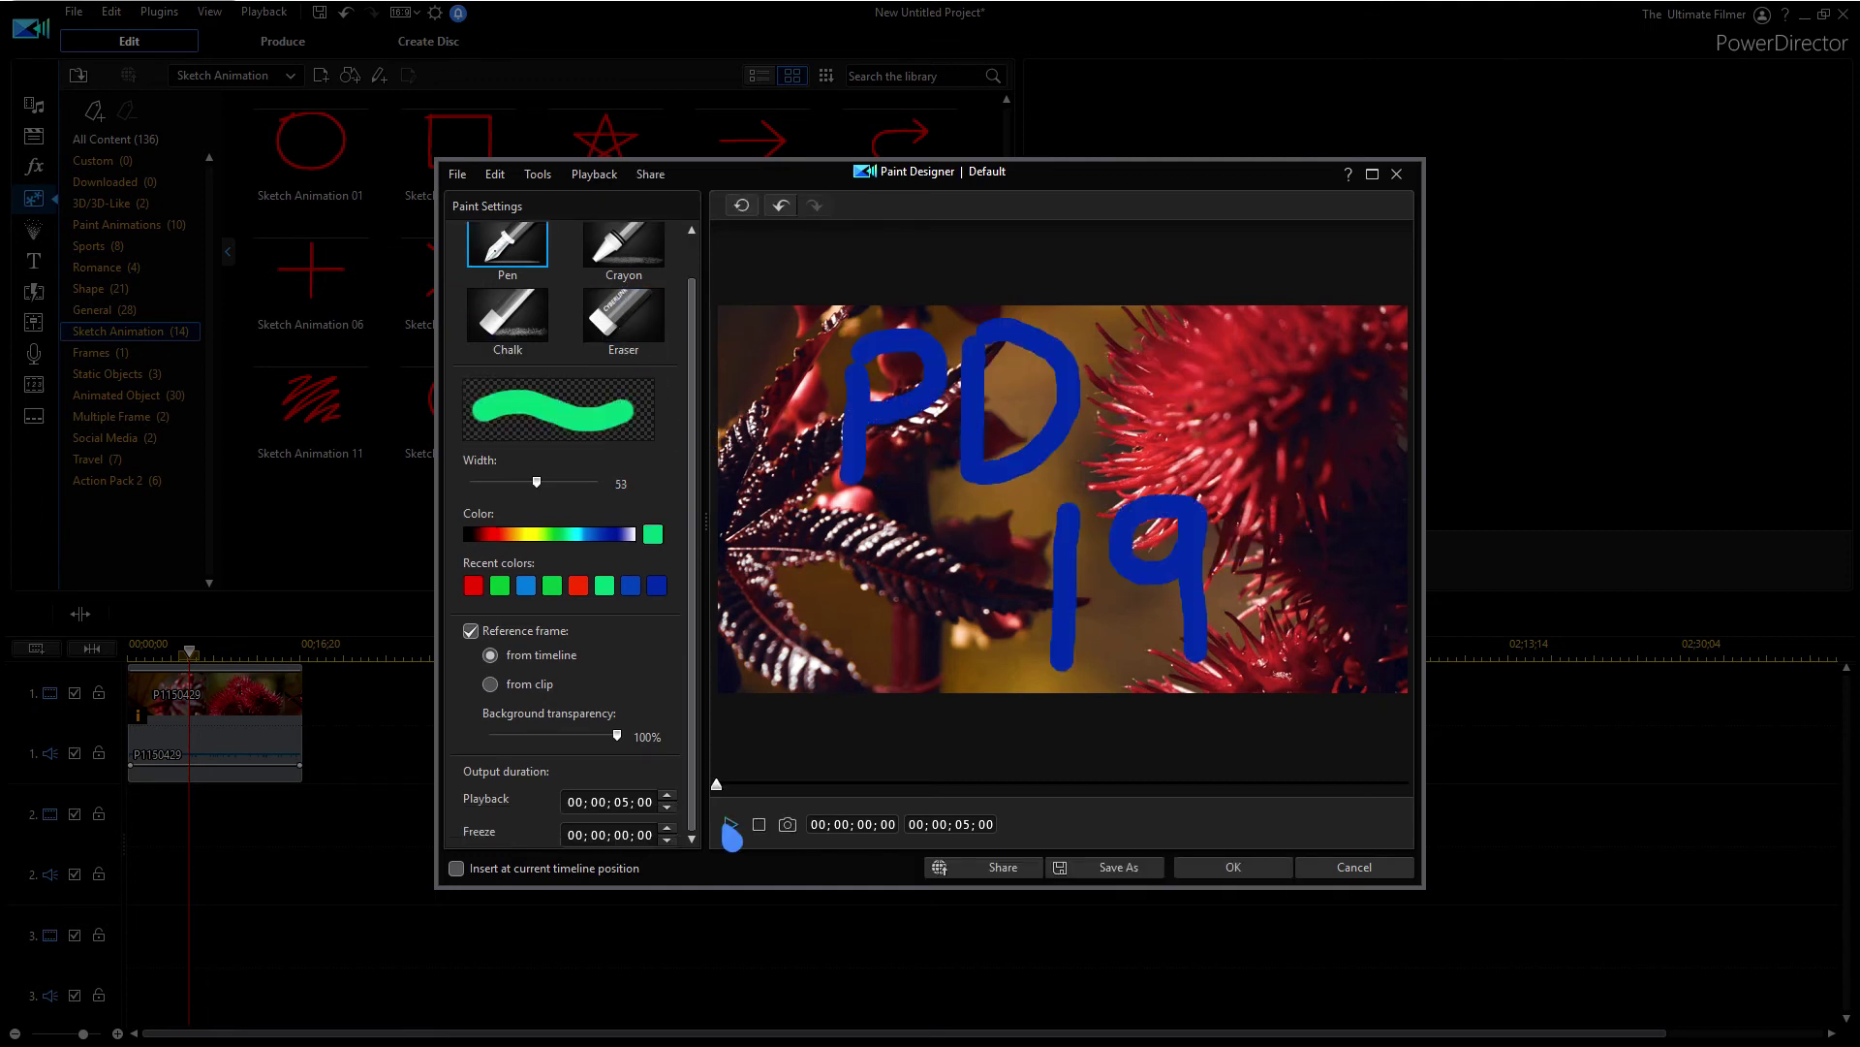
# Play back the PD 19 drawing and set its playback length to 00;00;01;00
pyautogui.click(731, 825)
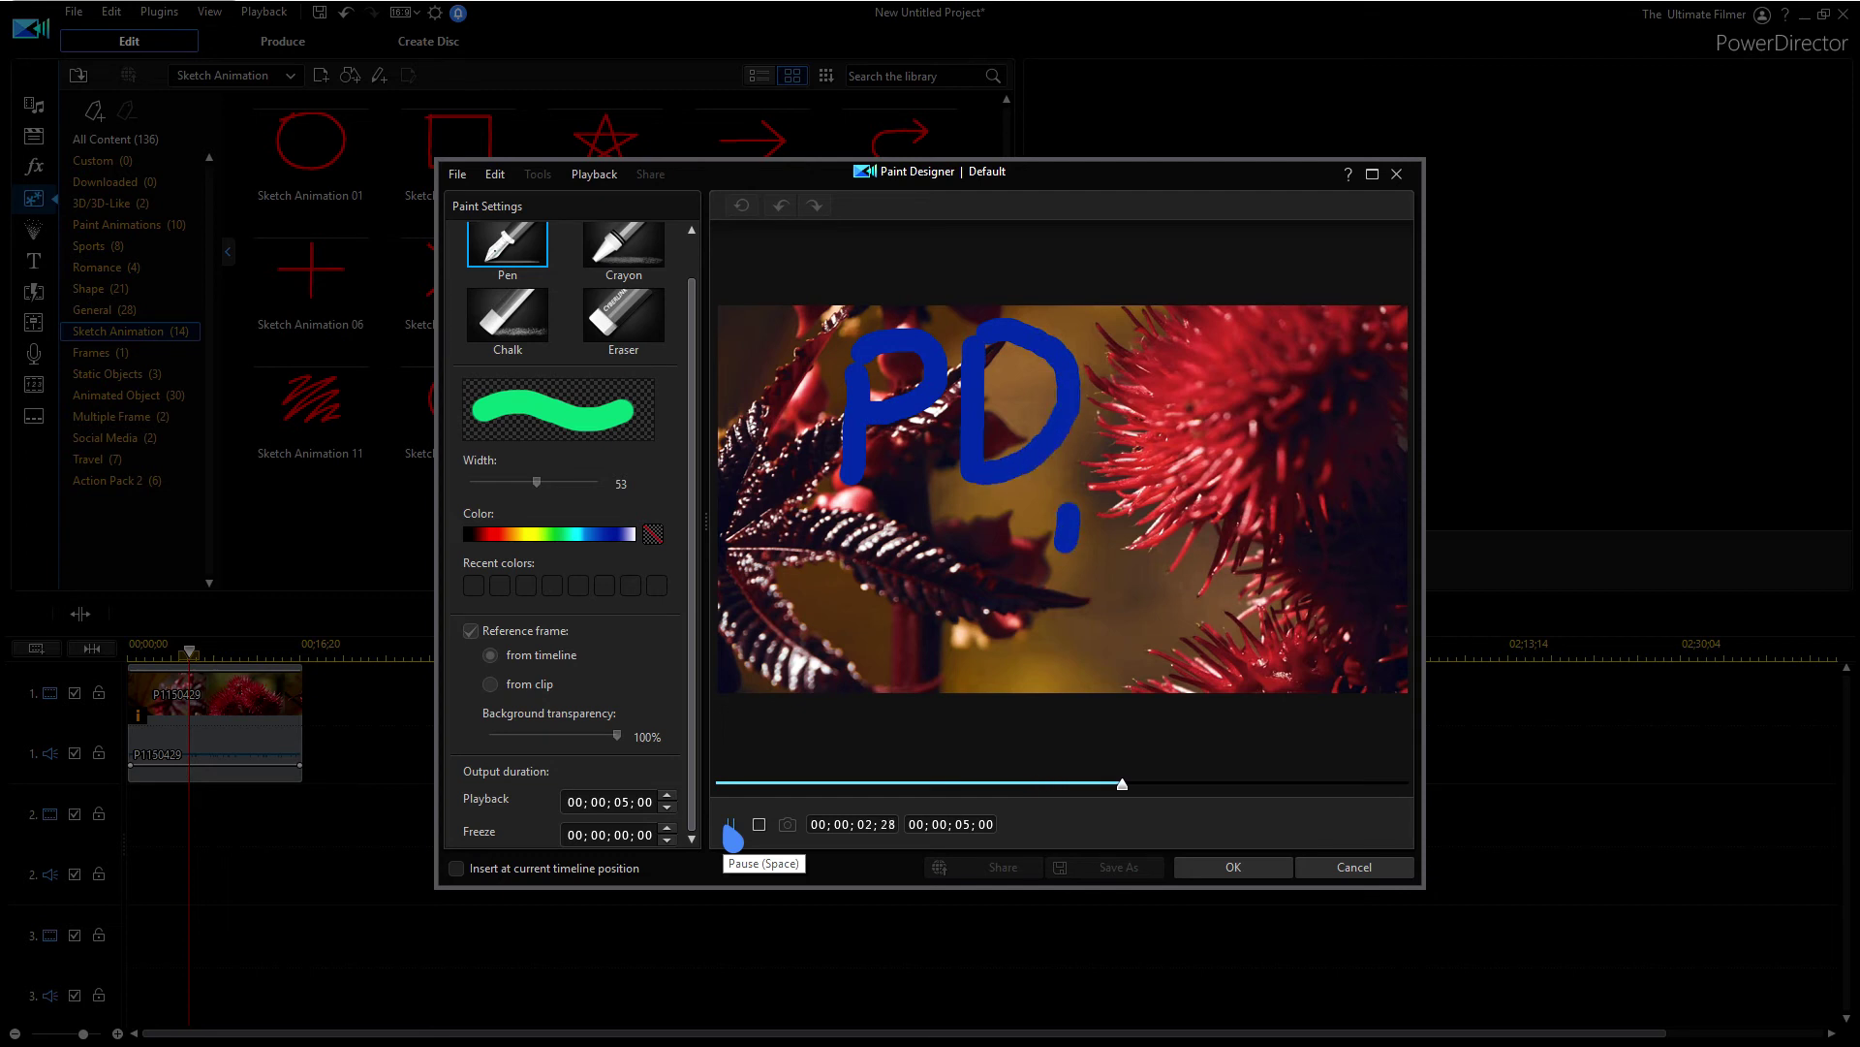
pyautogui.click(732, 828)
pyautogui.moveTo(852, 783); pyautogui.dragTo(600, 816)
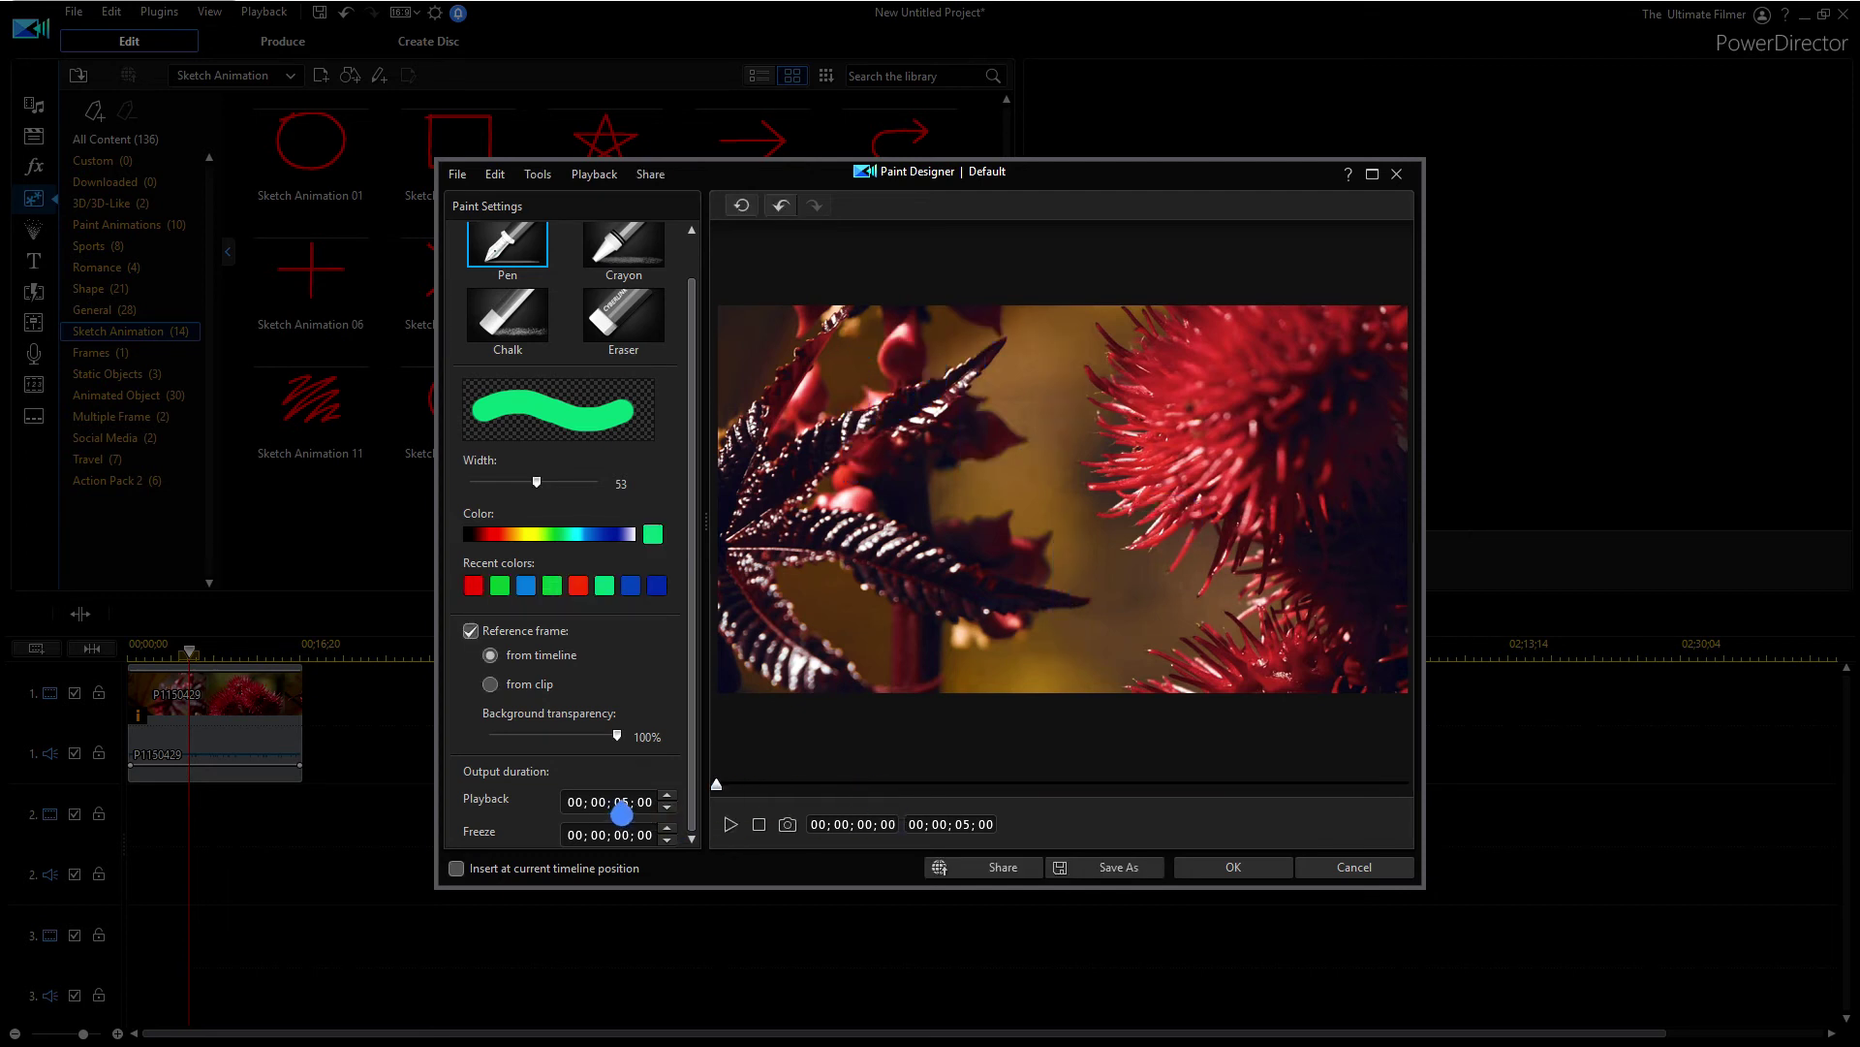
pyautogui.write('1')
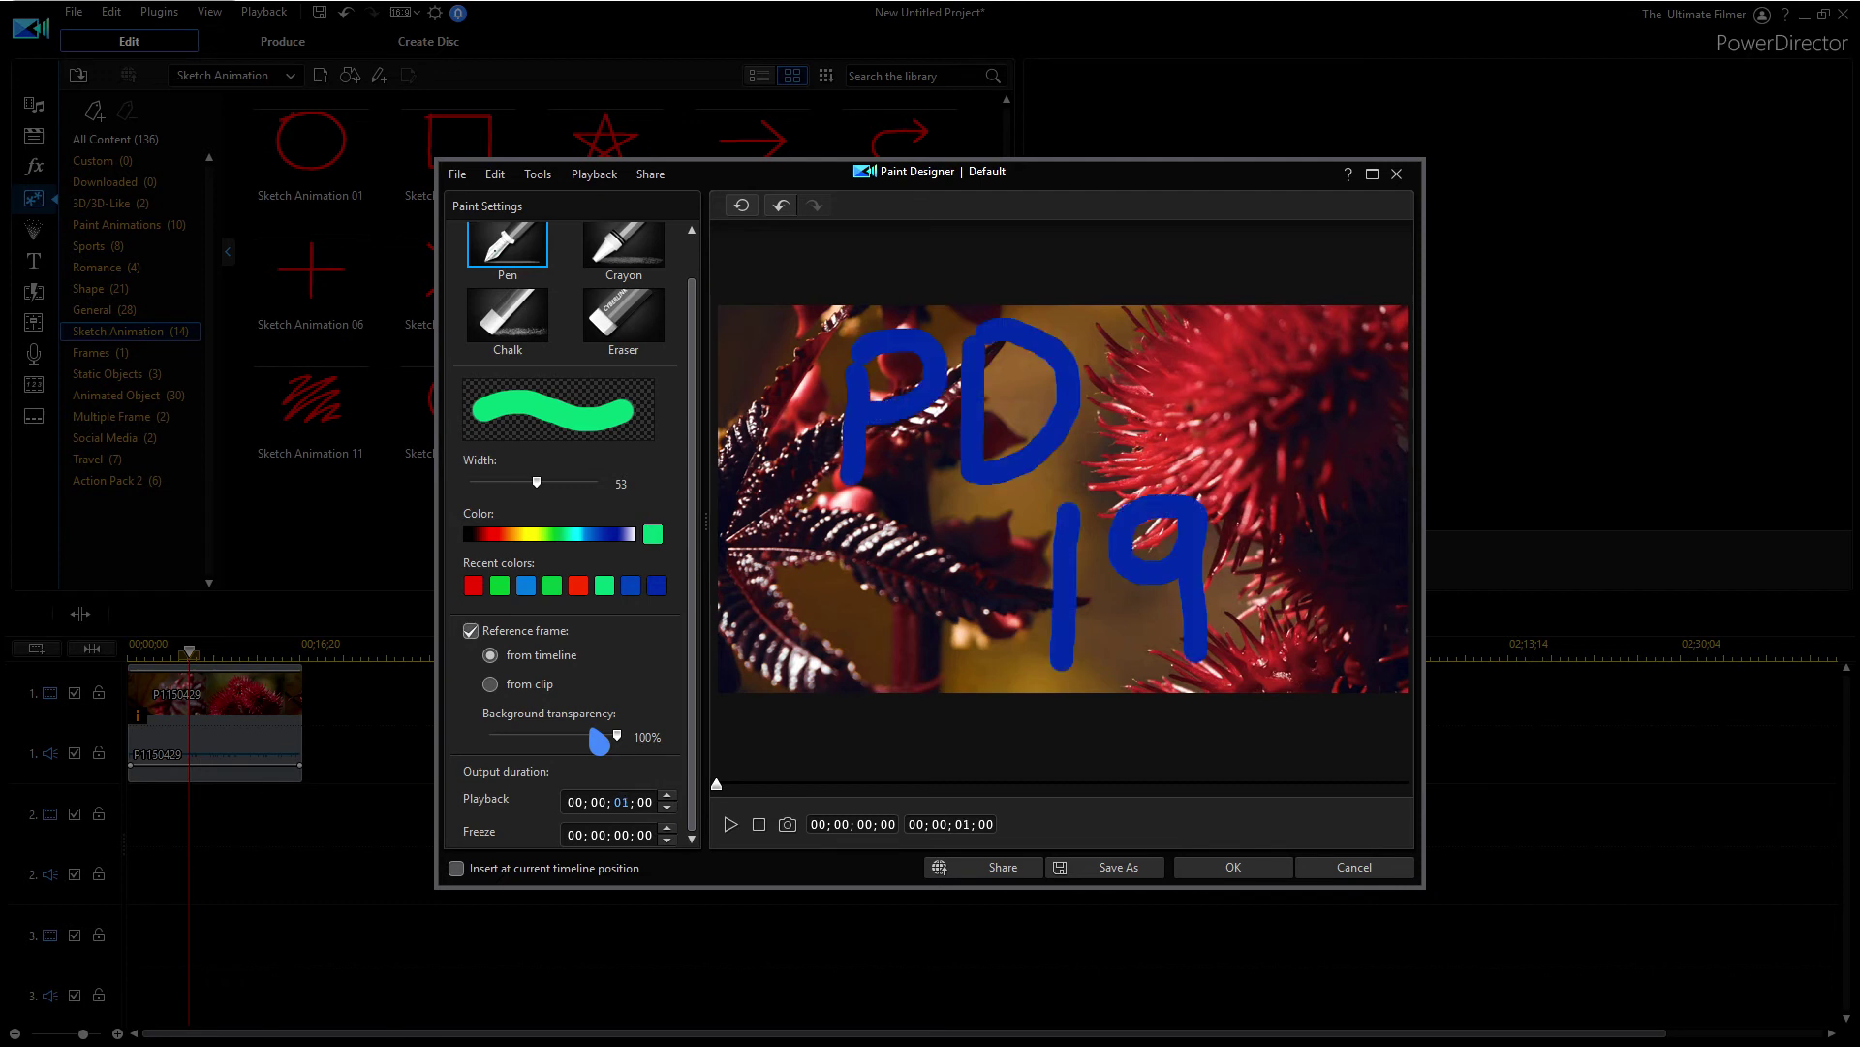
pyautogui.click(731, 826)
pyautogui.click(731, 825)
# Adjust the background, keep the reference video frame shown, and finish the paint animation
pyautogui.moveTo(600, 765)
pyautogui.mouseDown()
pyautogui.moveTo(513, 805)
pyautogui.moveTo(625, 751)
pyautogui.moveTo(465, 773)
pyautogui.moveTo(627, 756)
pyautogui.mouseUp()
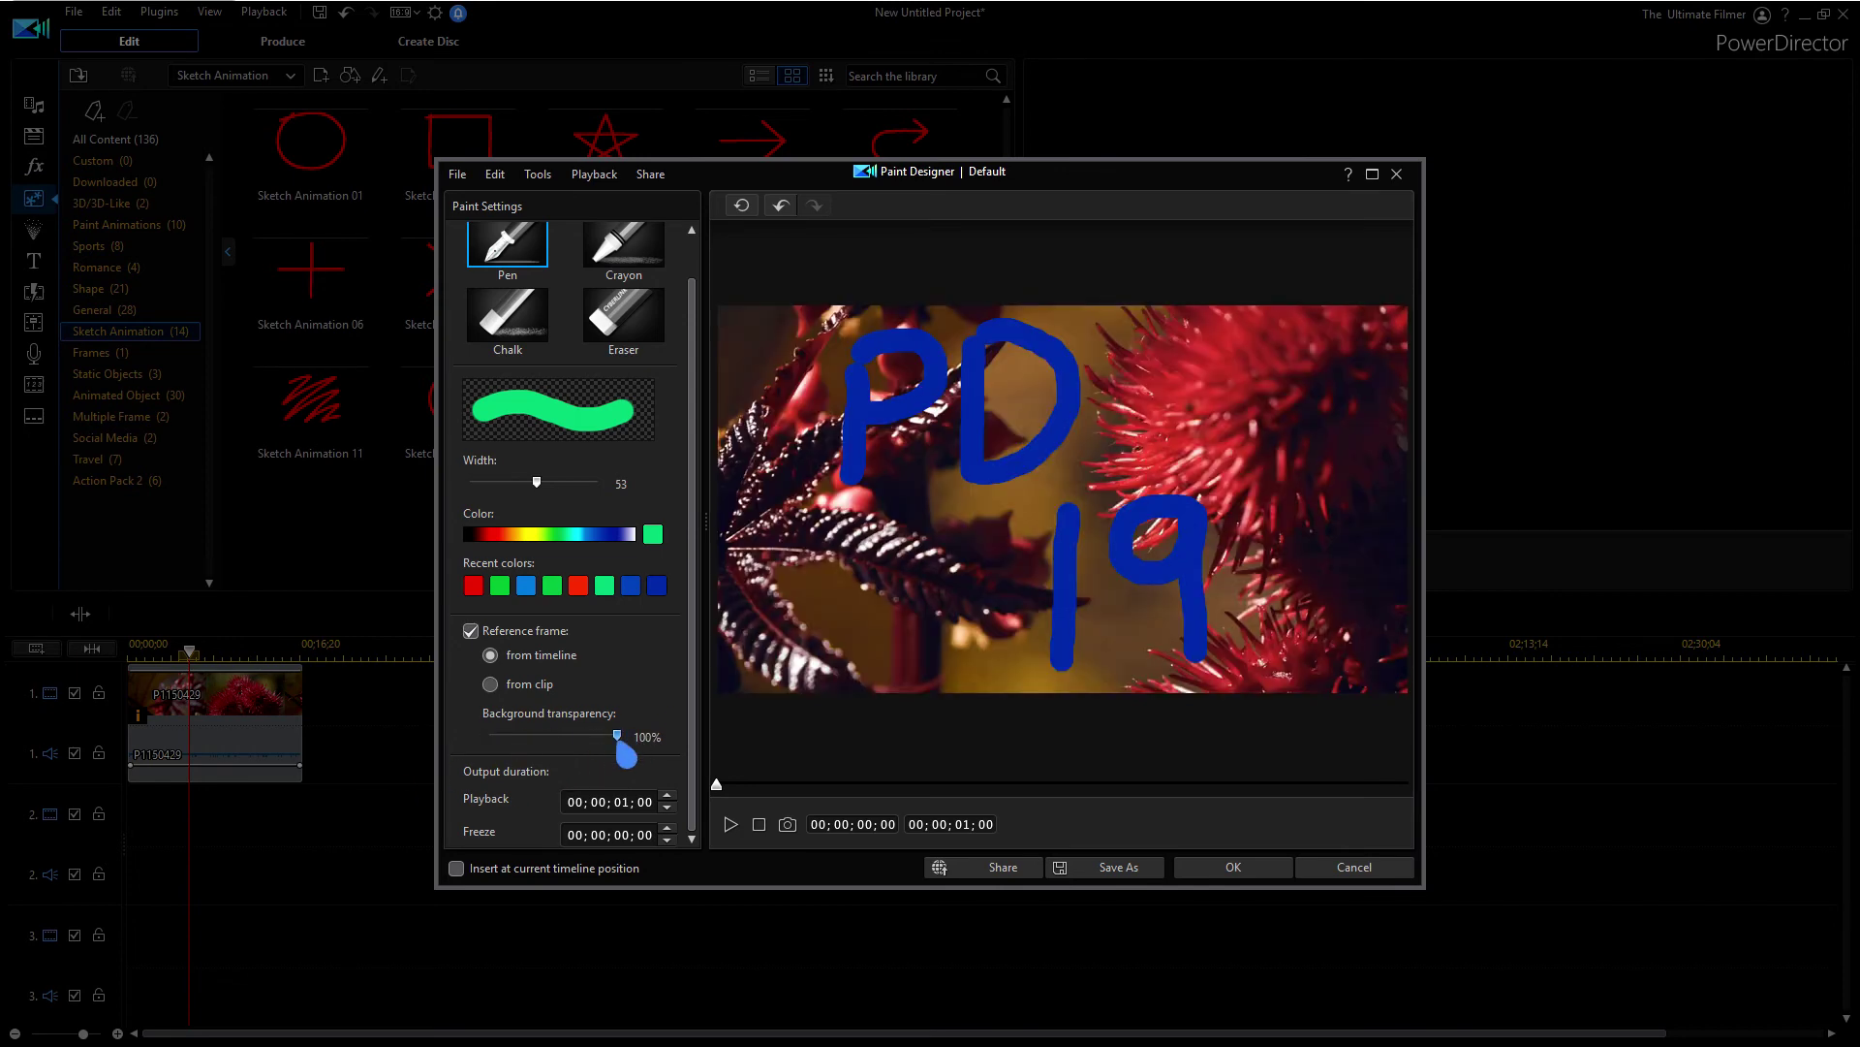
pyautogui.click(471, 631)
pyautogui.click(472, 632)
pyautogui.click(1233, 872)
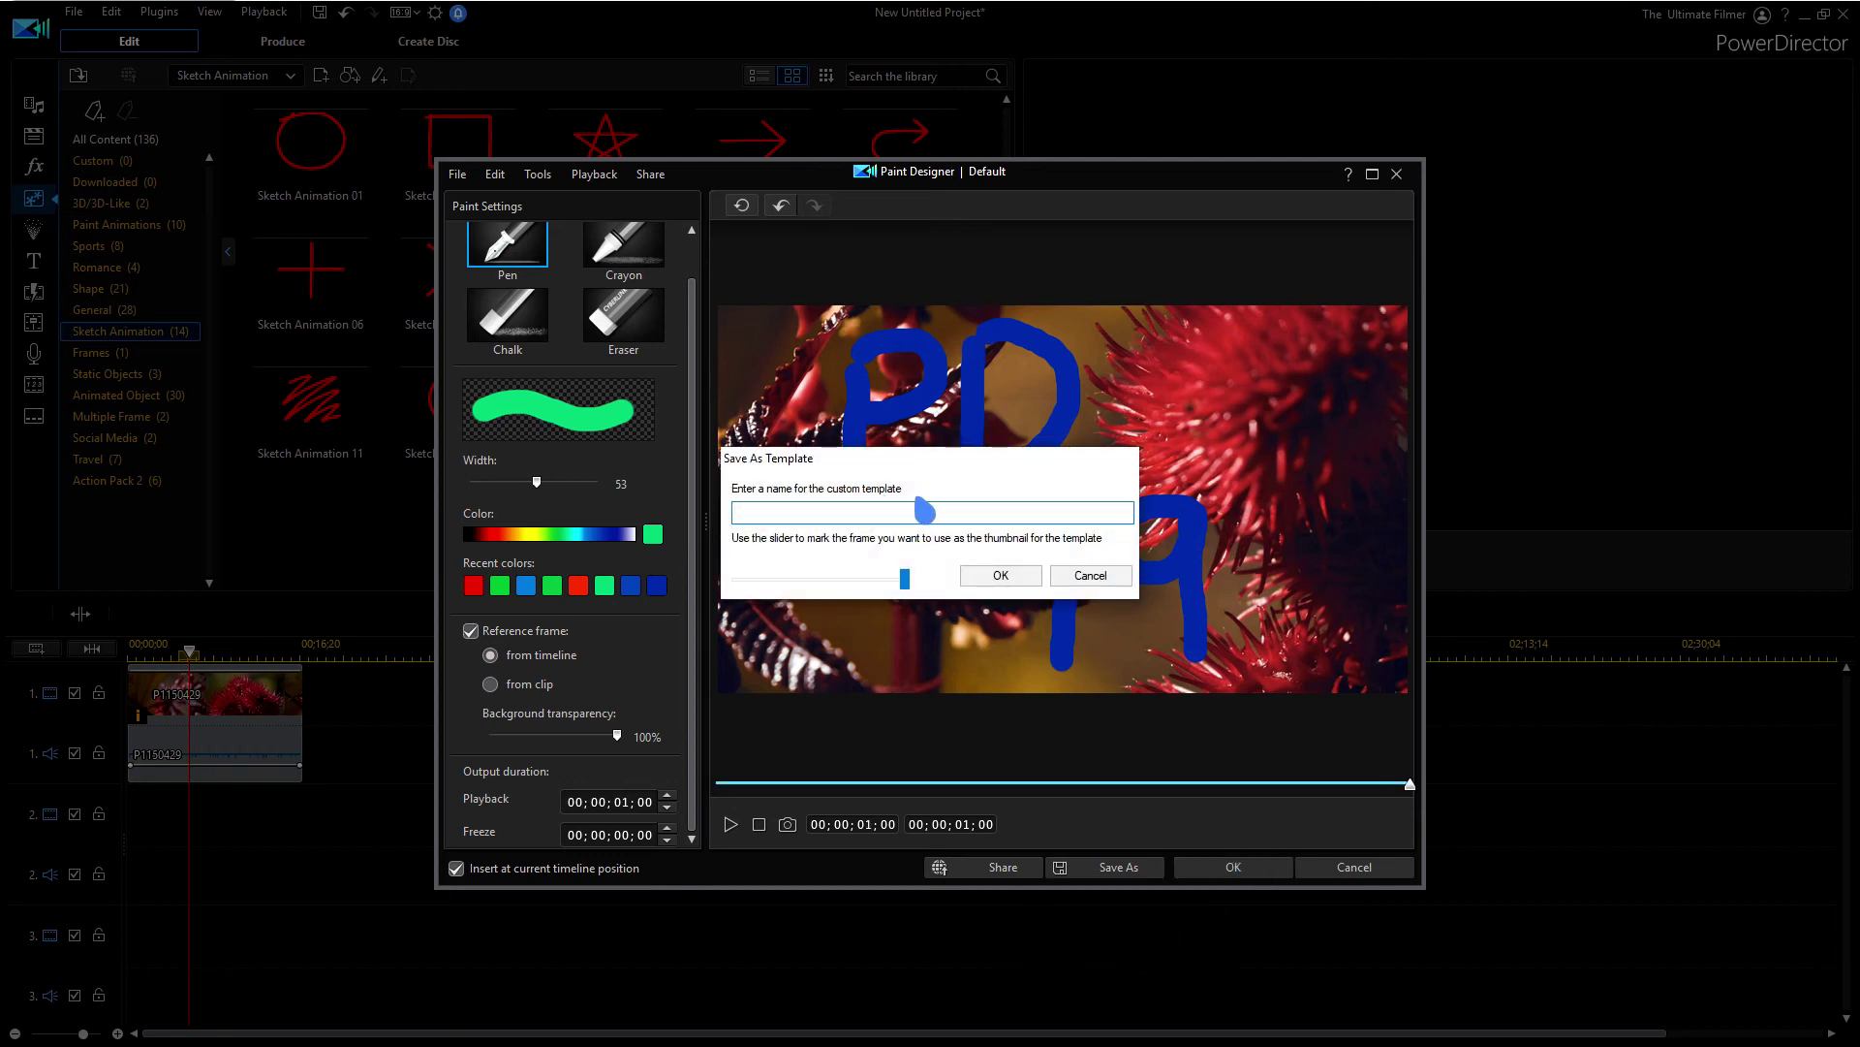
# Save the paint animation as template 'pd19' with a chosen thumbnail frame
pyautogui.moveTo(905, 579)
pyautogui.mouseDown()
pyautogui.moveTo(732, 581)
pyautogui.moveTo(921, 581)
pyautogui.moveTo(891, 581)
pyautogui.mouseUp()
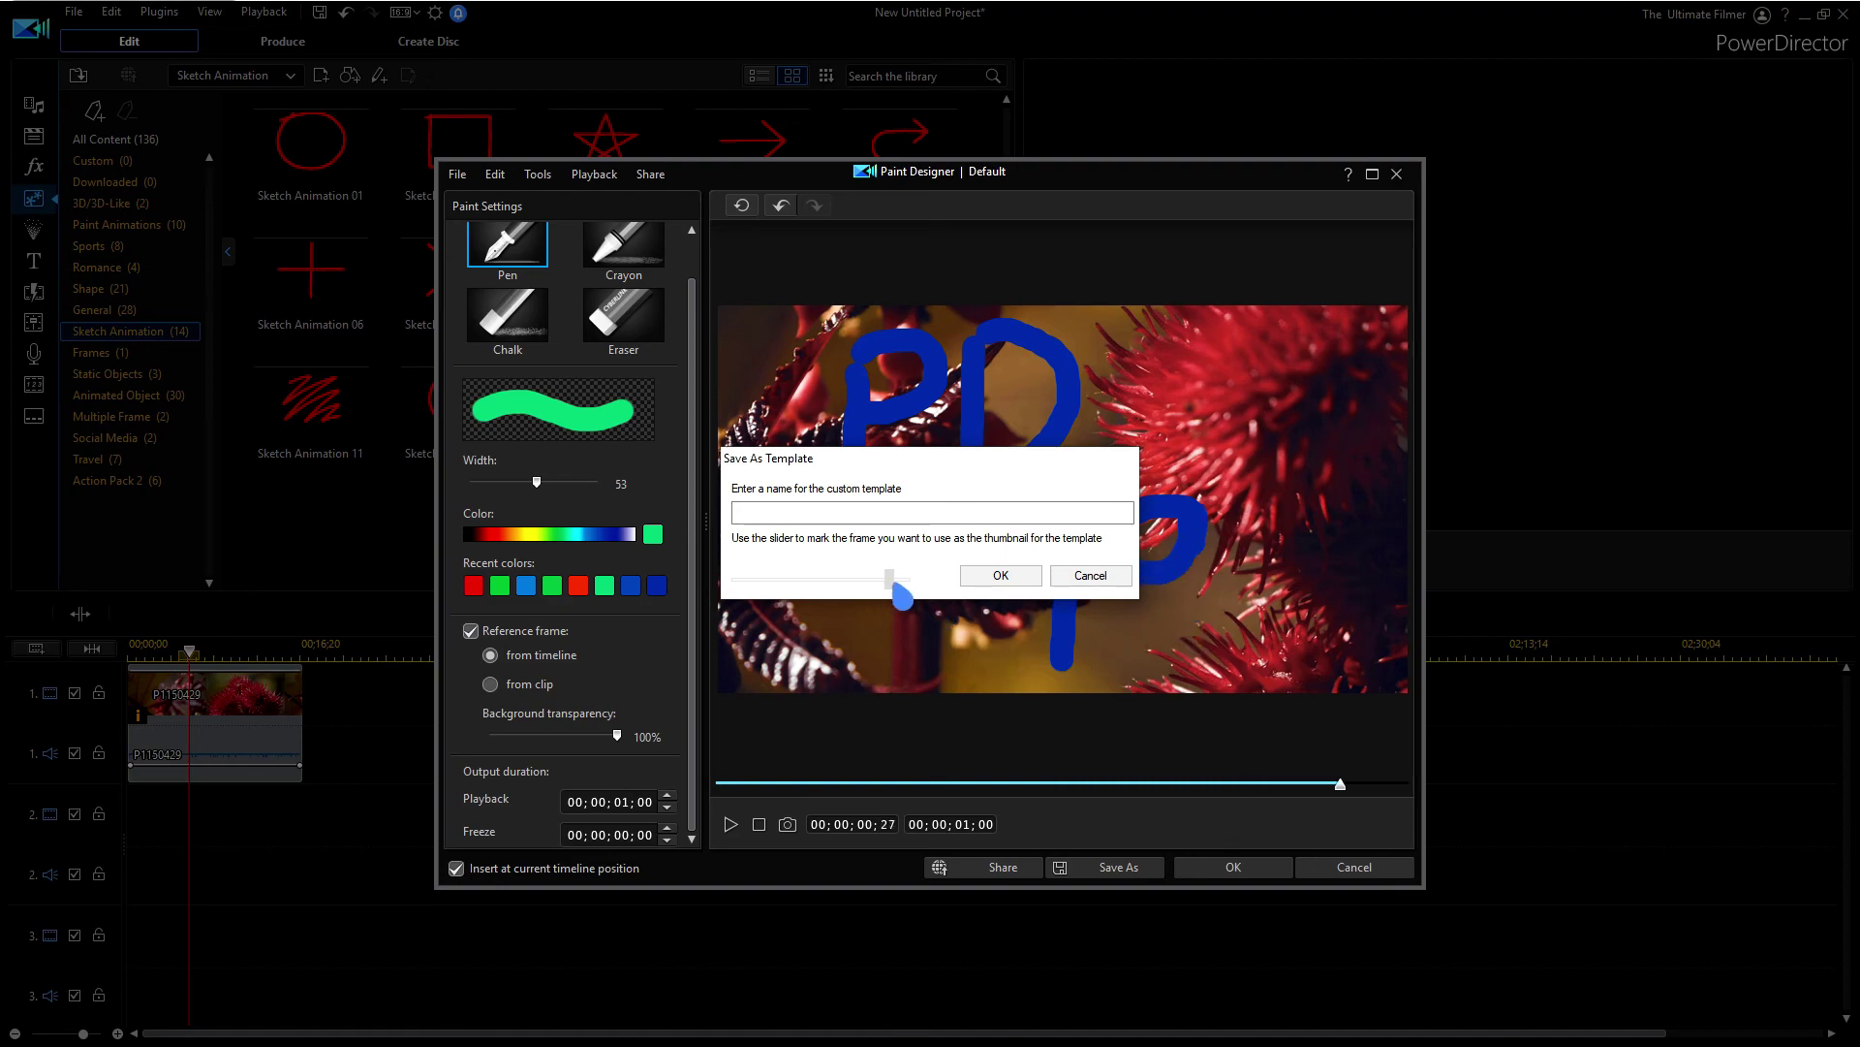
pyautogui.click(930, 512)
pyautogui.write('pd19')
pyautogui.click(1001, 576)
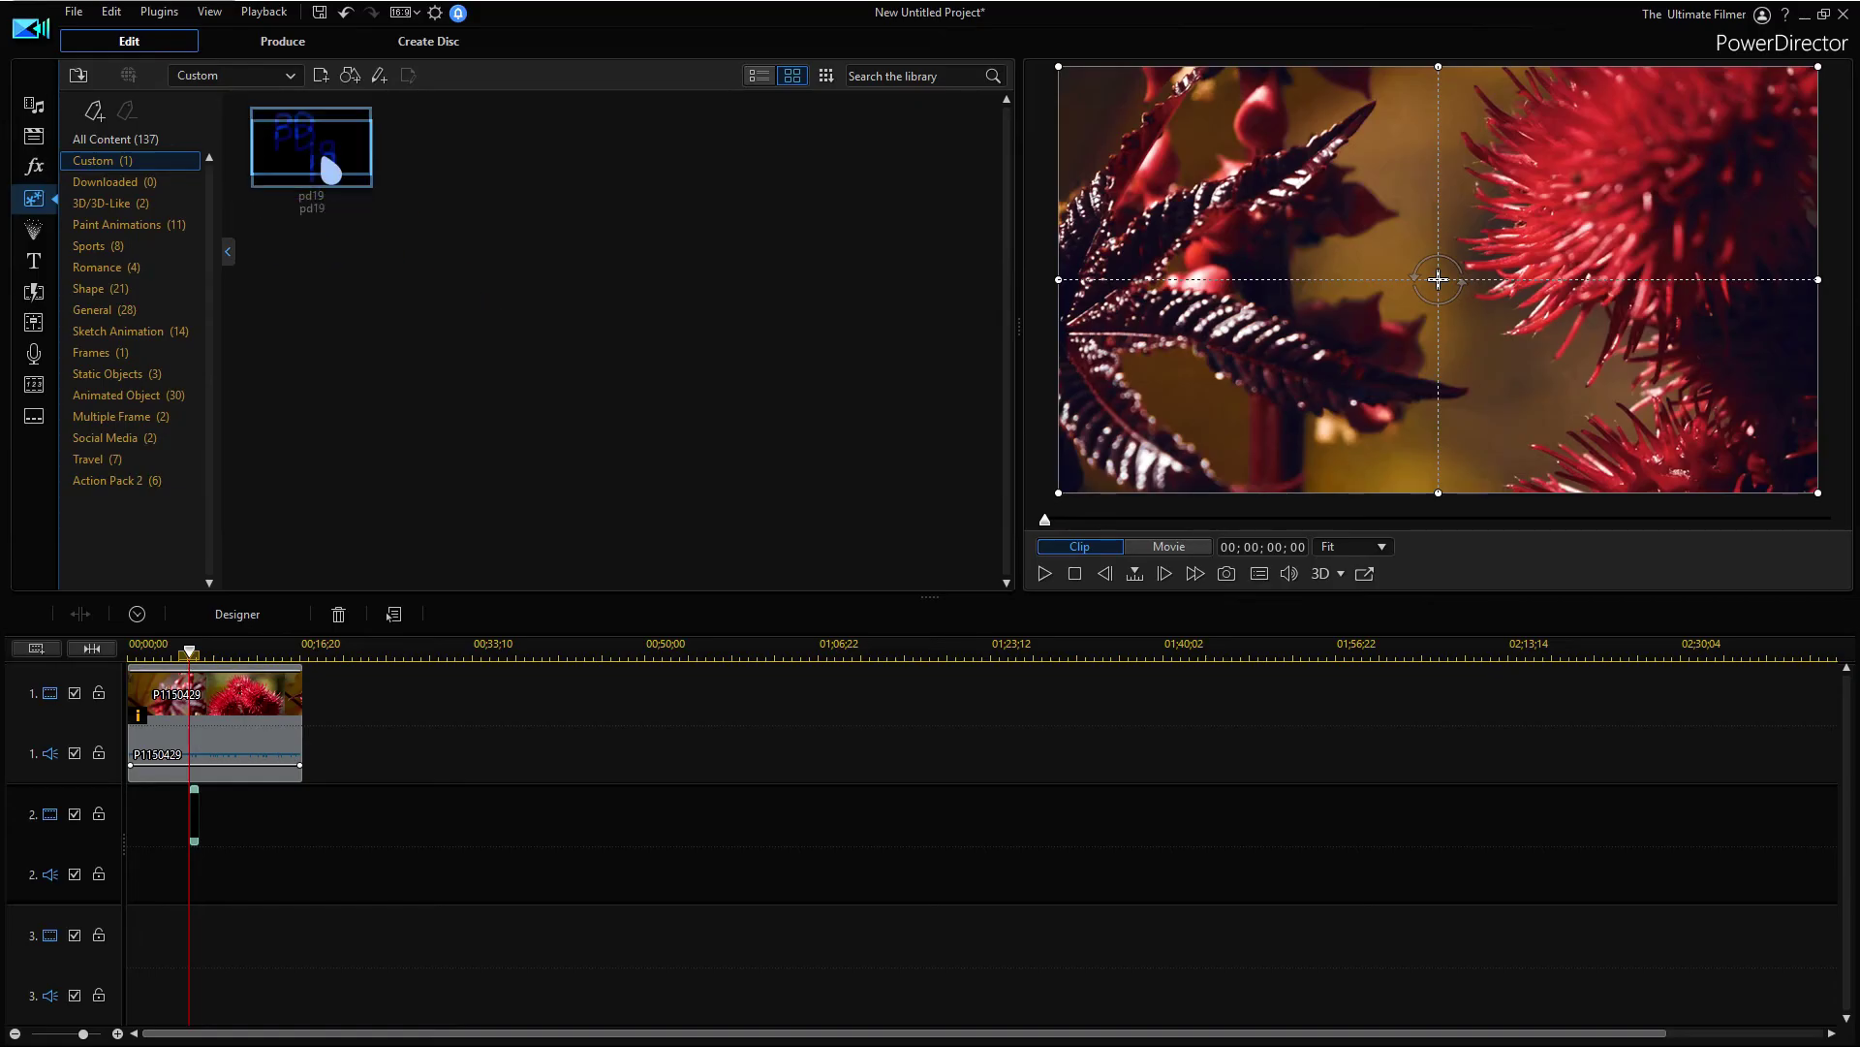
# Place pd19 on video track 2, select it, and preview the timeline
pyautogui.click(331, 170)
pyautogui.moveTo(331, 171)
pyautogui.mouseDown()
pyautogui.moveTo(301, 227)
pyautogui.moveTo(330, 164)
pyautogui.mouseUp()
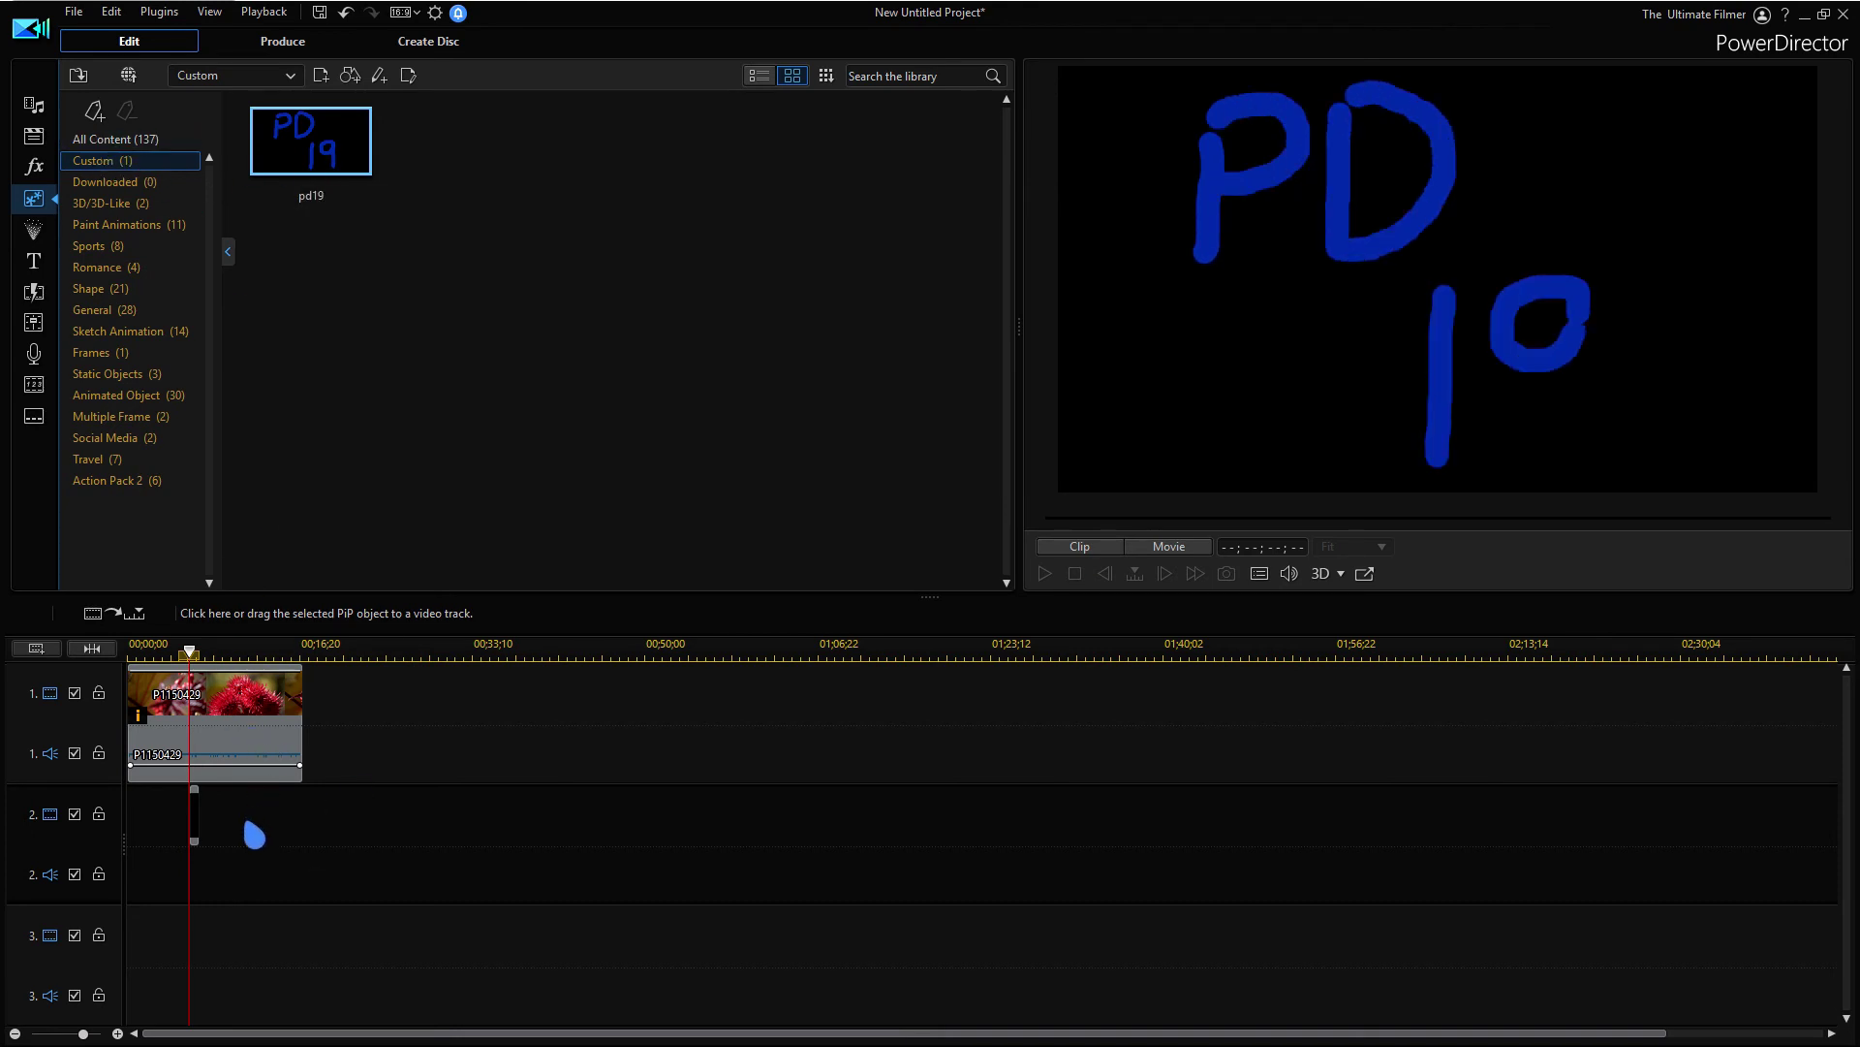
pyautogui.click(195, 823)
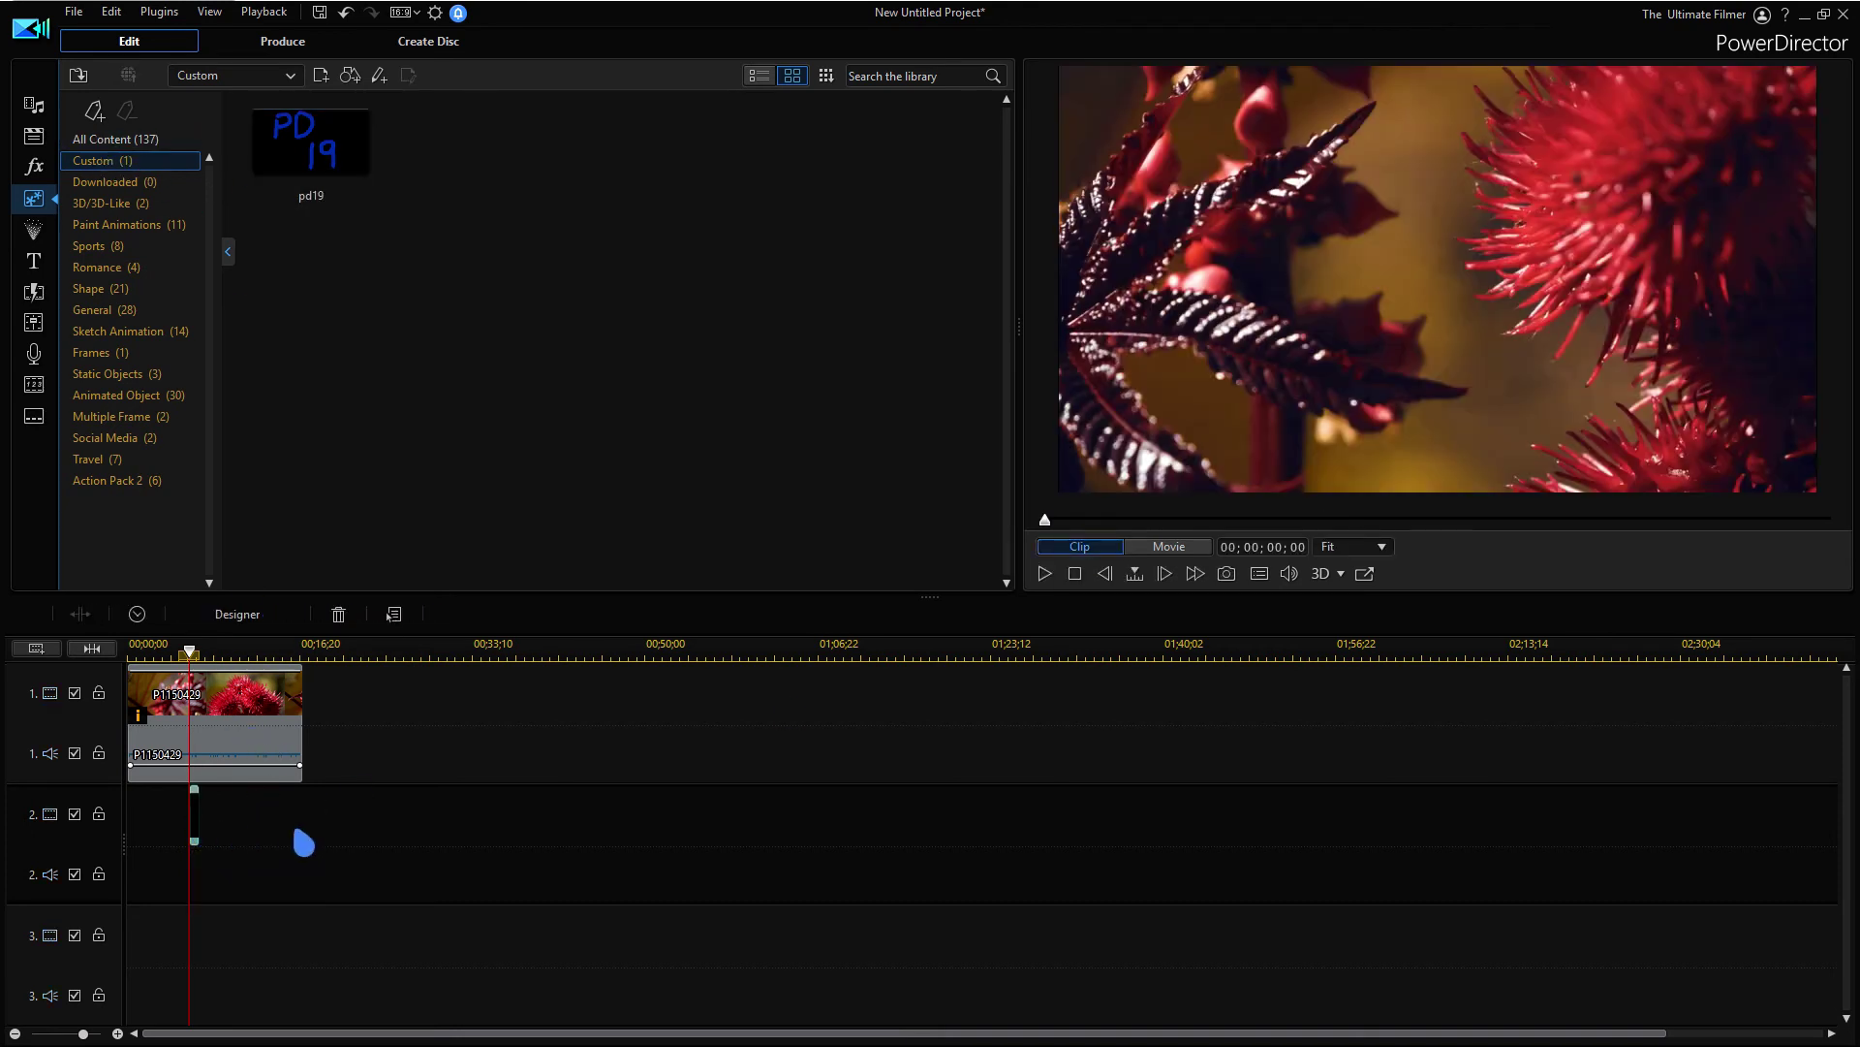
pyautogui.click(1046, 574)
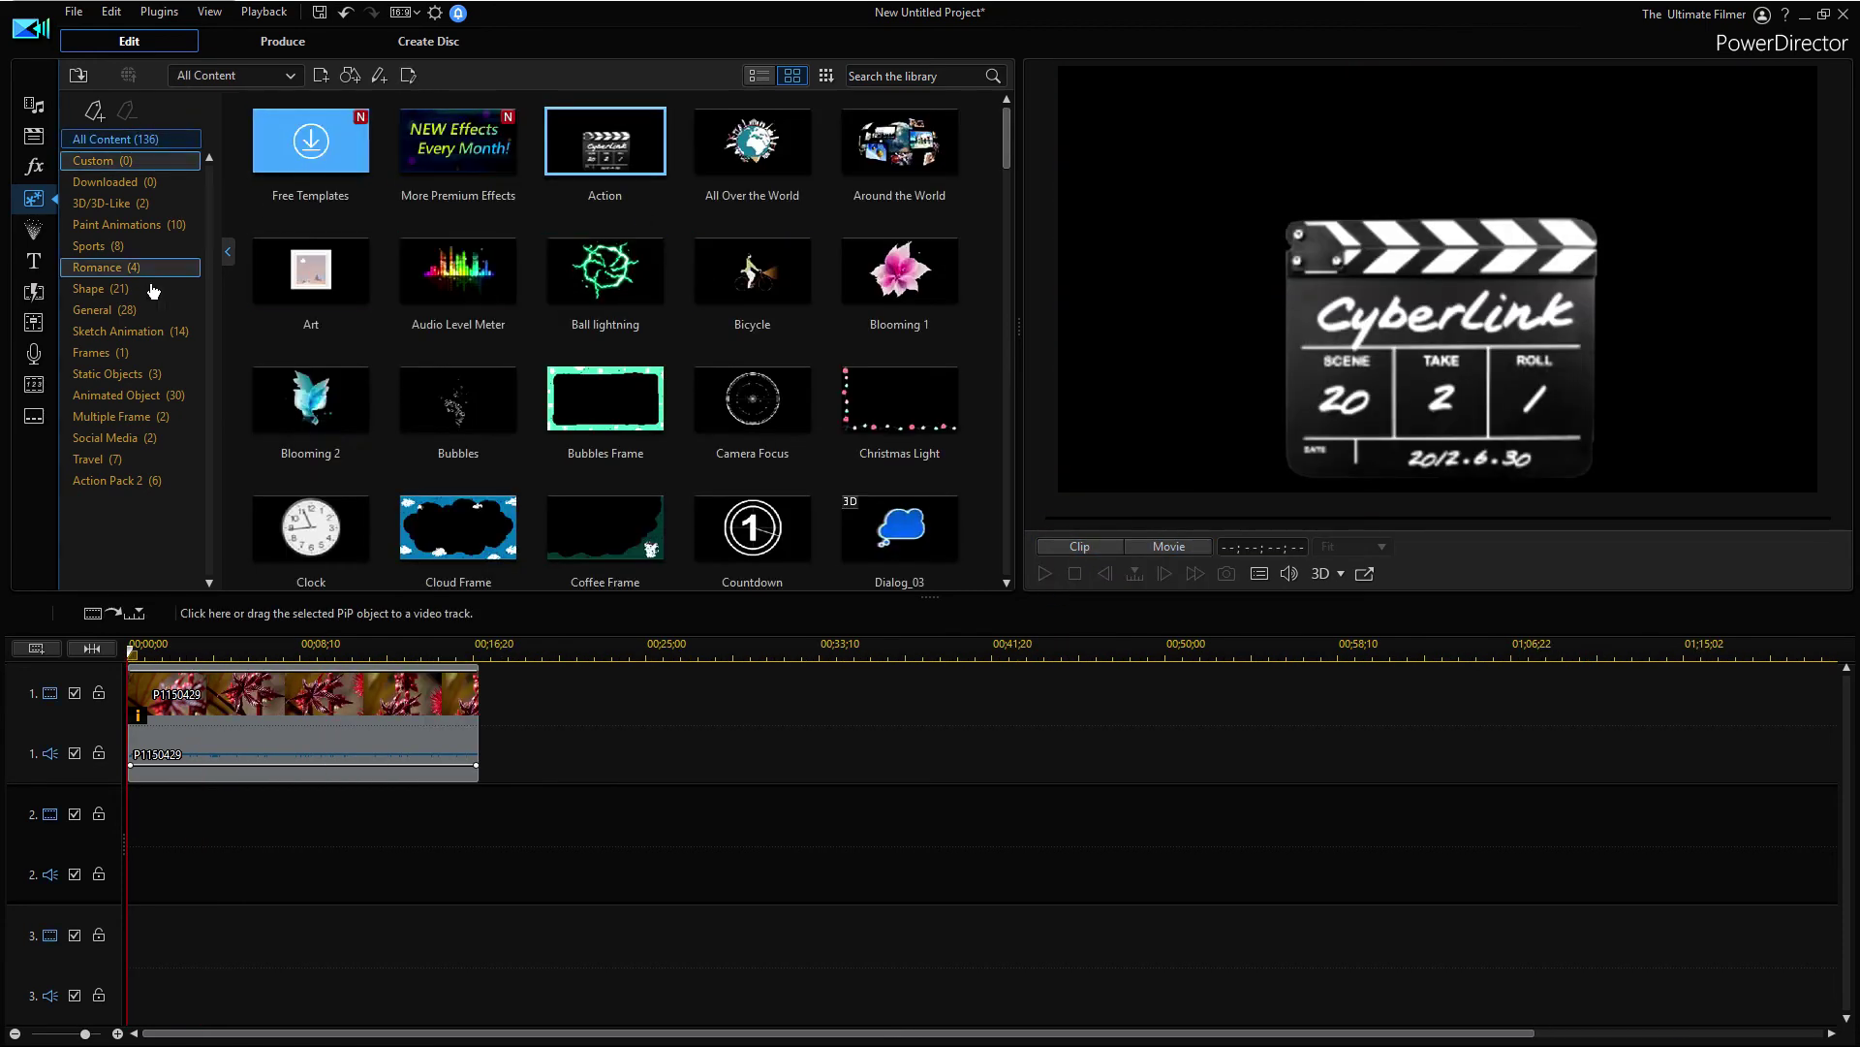
# Start a new custom shape and give its circle outline a dotted style
pyautogui.click(350, 74)
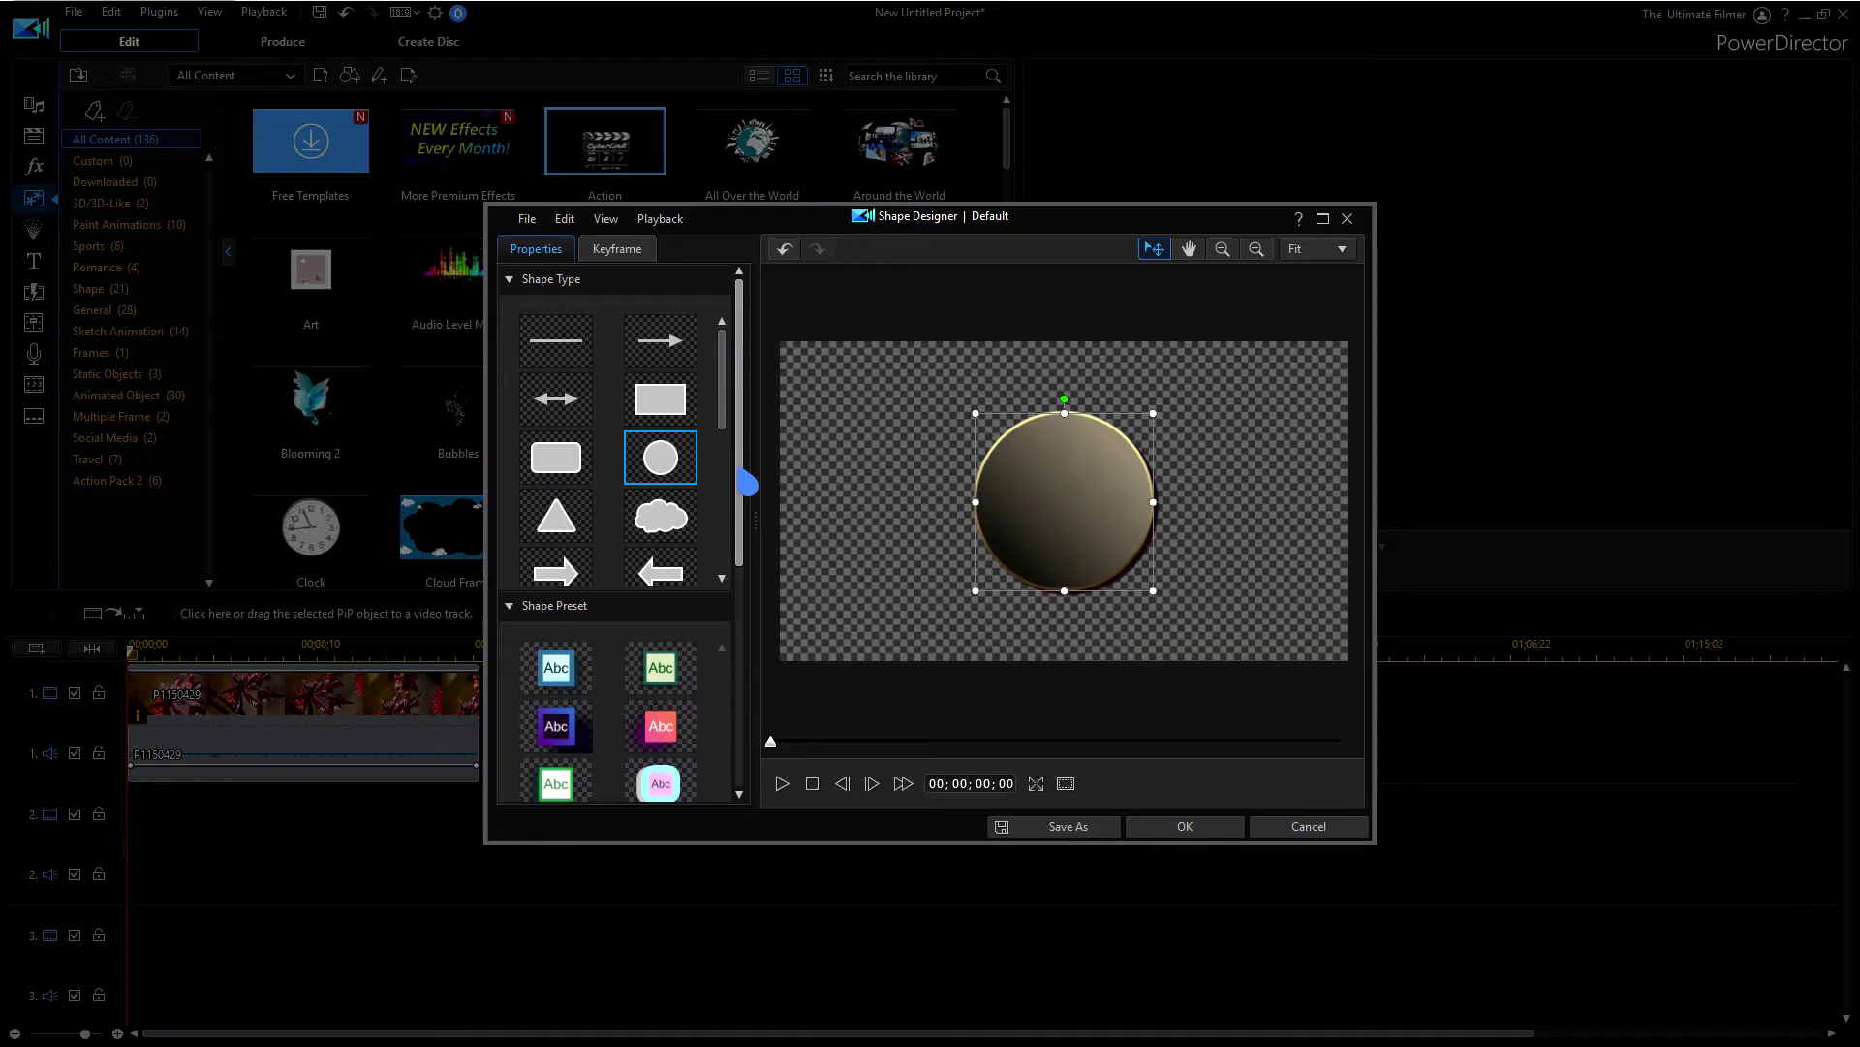
pyautogui.scroll(-2, 620, 387)
pyautogui.scroll(-1, 595, 548)
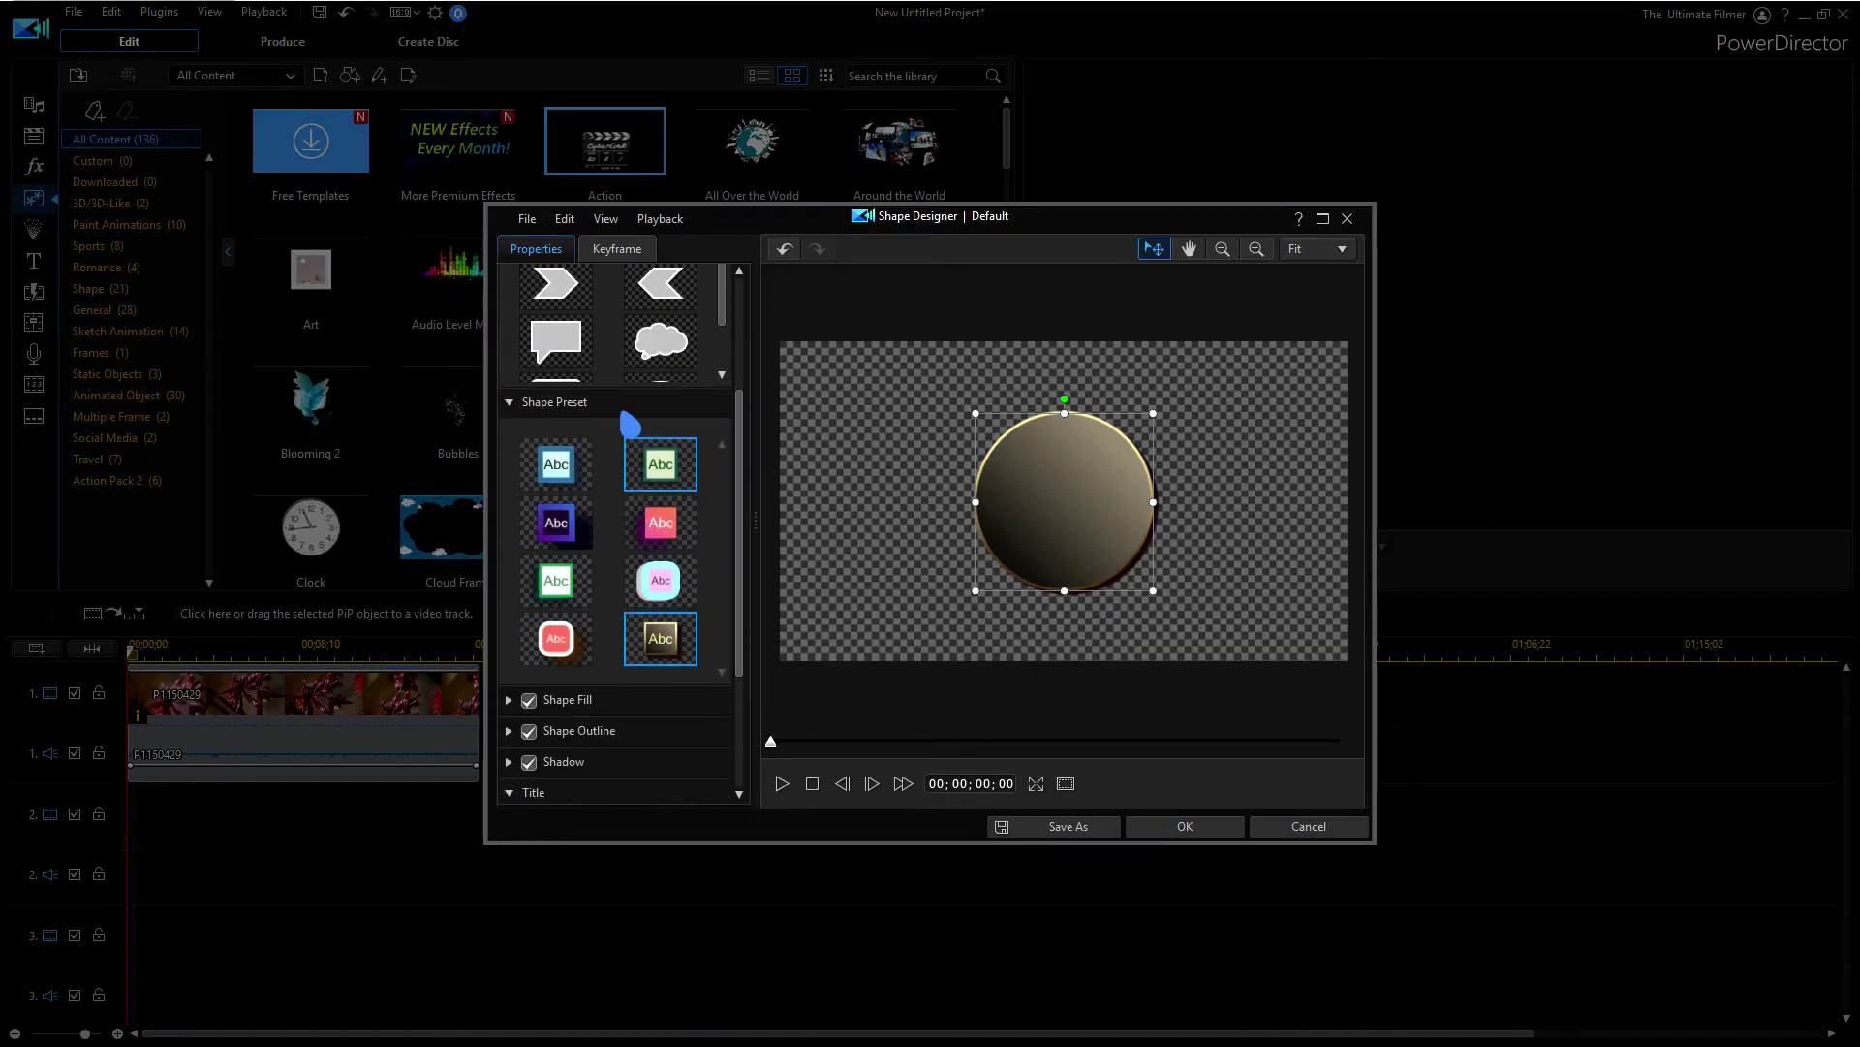
pyautogui.click(623, 407)
pyautogui.scroll(2, 654, 465)
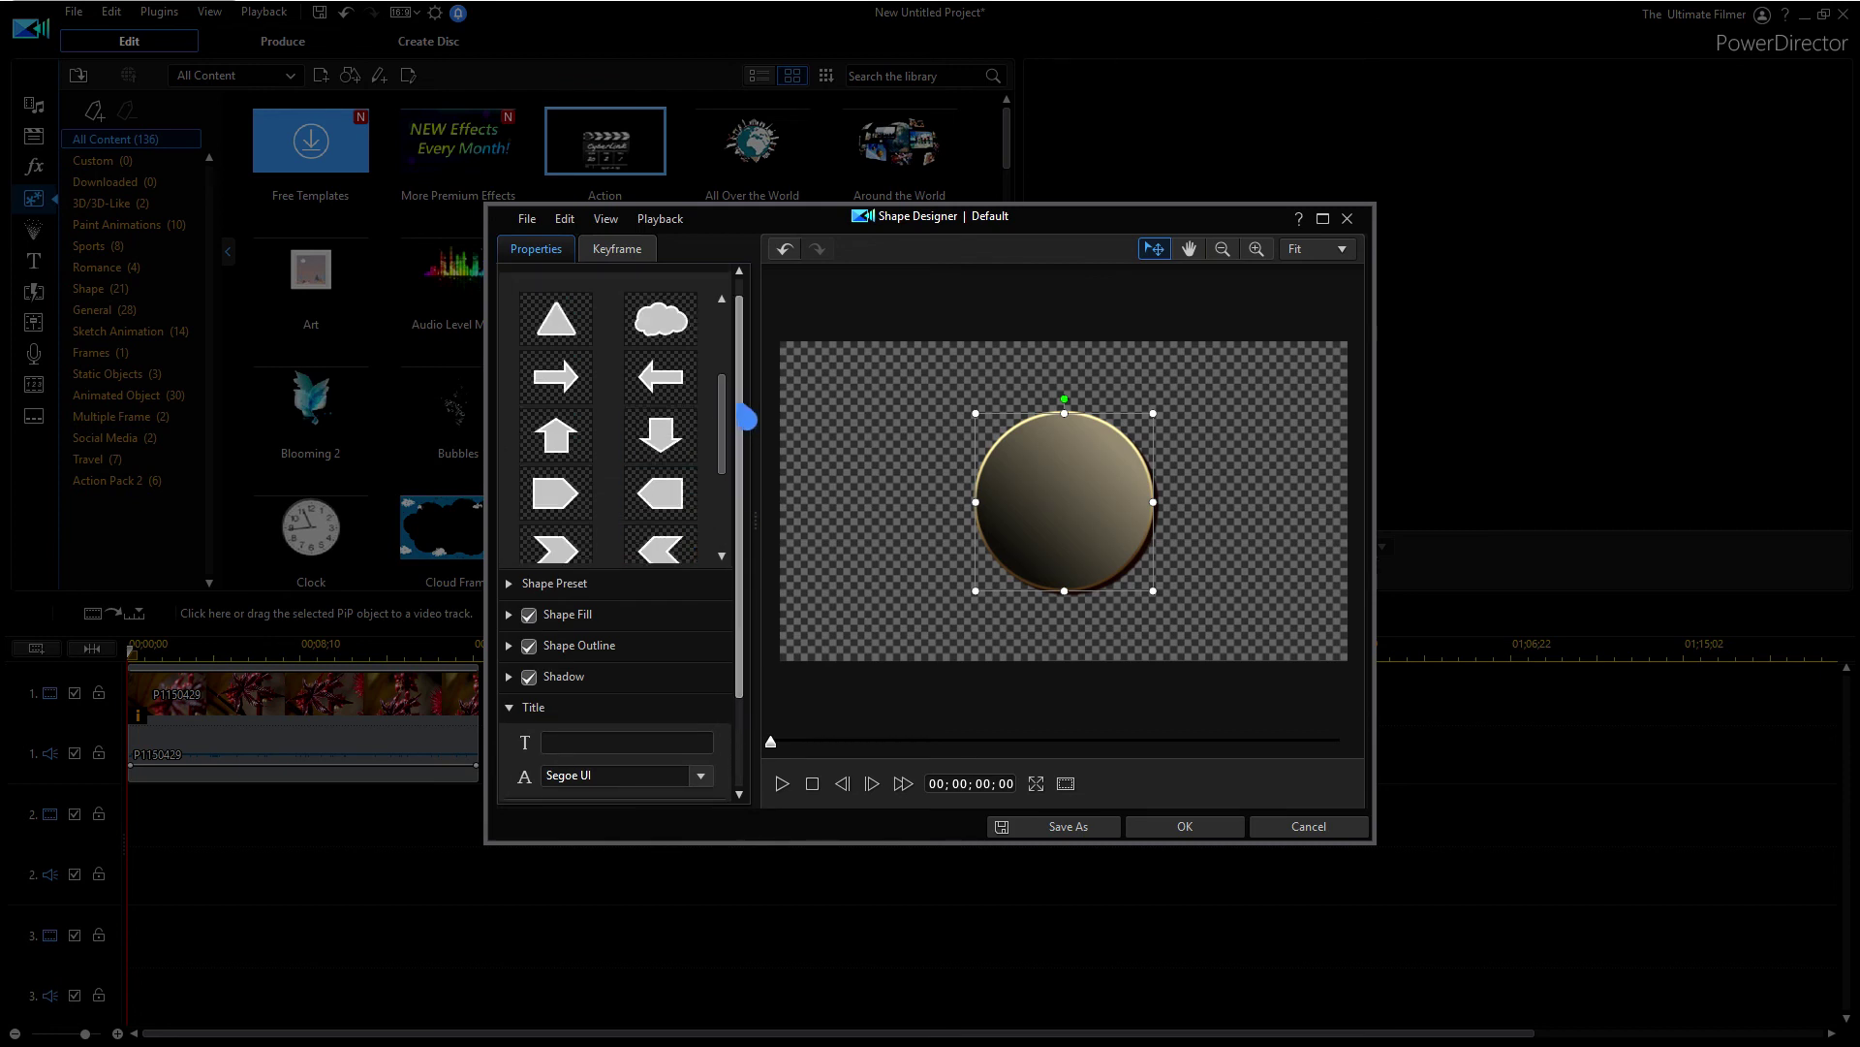
pyautogui.moveTo(745, 426); pyautogui.dragTo(727, 532)
pyautogui.click(602, 518)
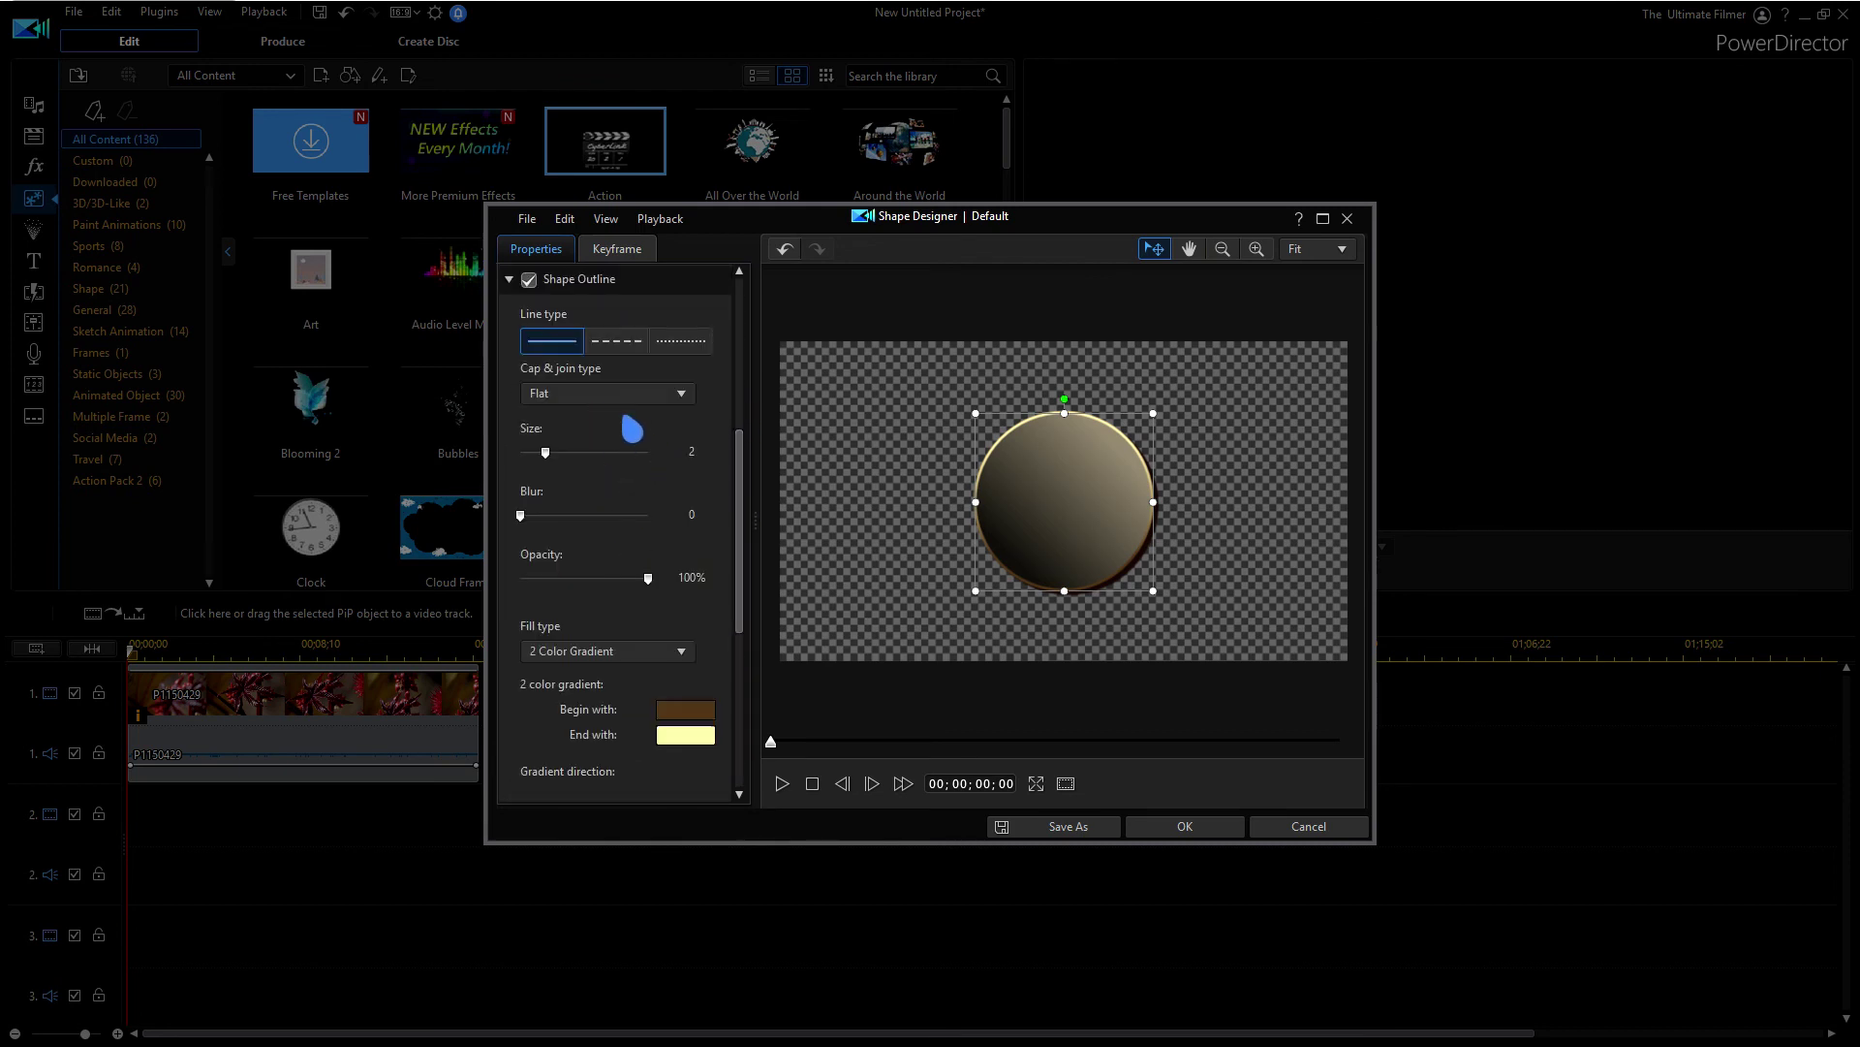
pyautogui.click(625, 353)
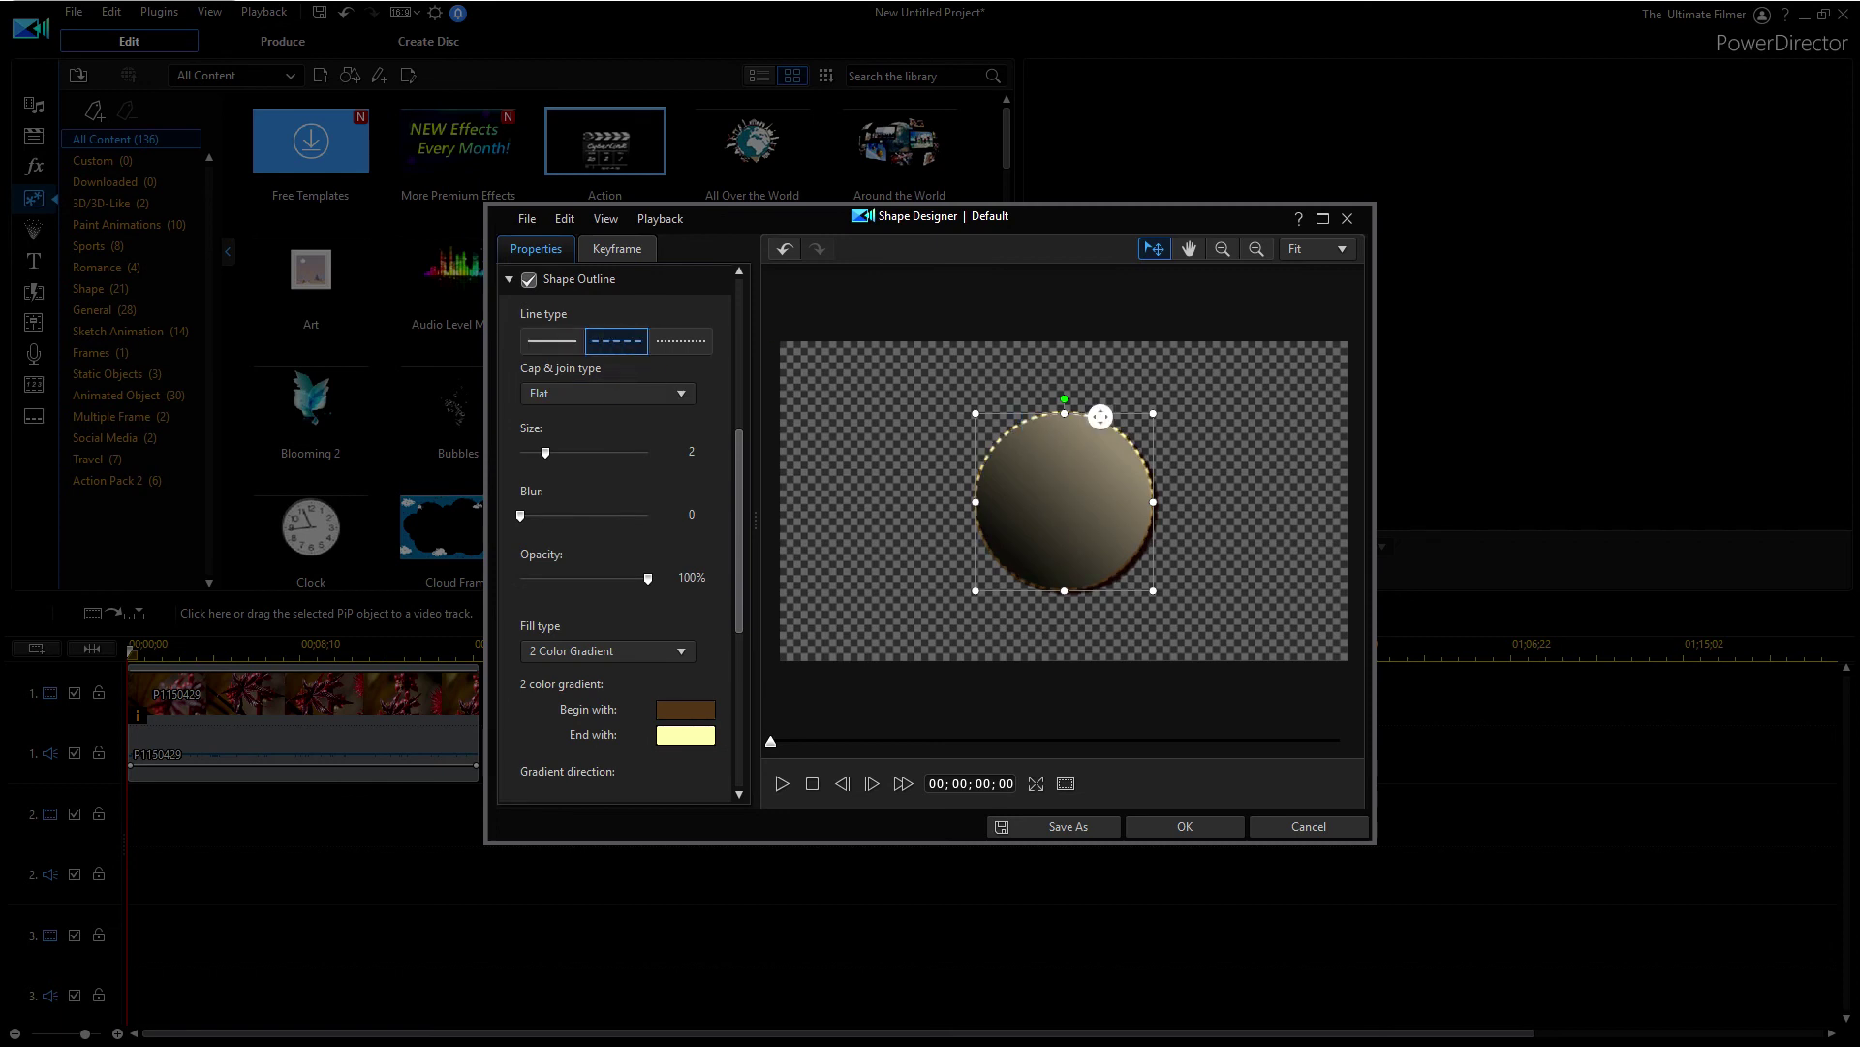
pyautogui.click(710, 351)
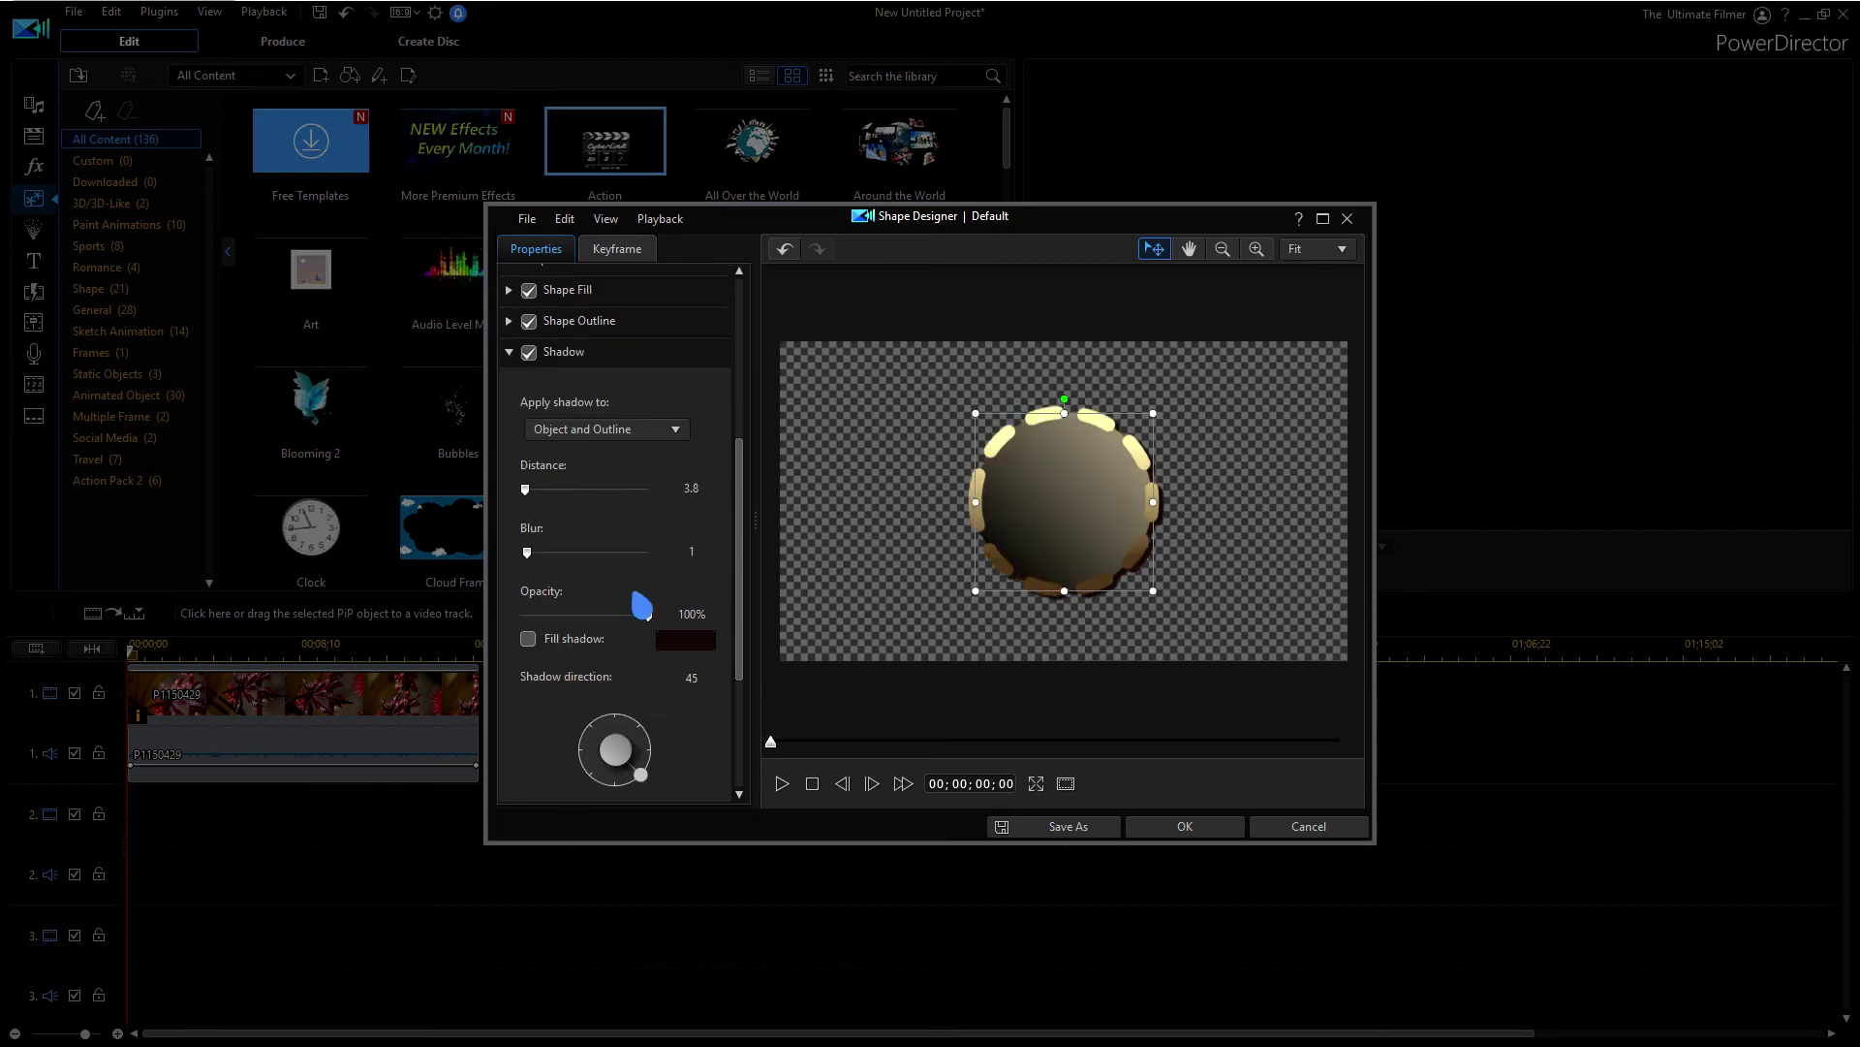
# Set the shadow options and enlarge the PD shape on the Keyframe tab
pyautogui.scroll(-1, 651, 413)
pyautogui.click(643, 401)
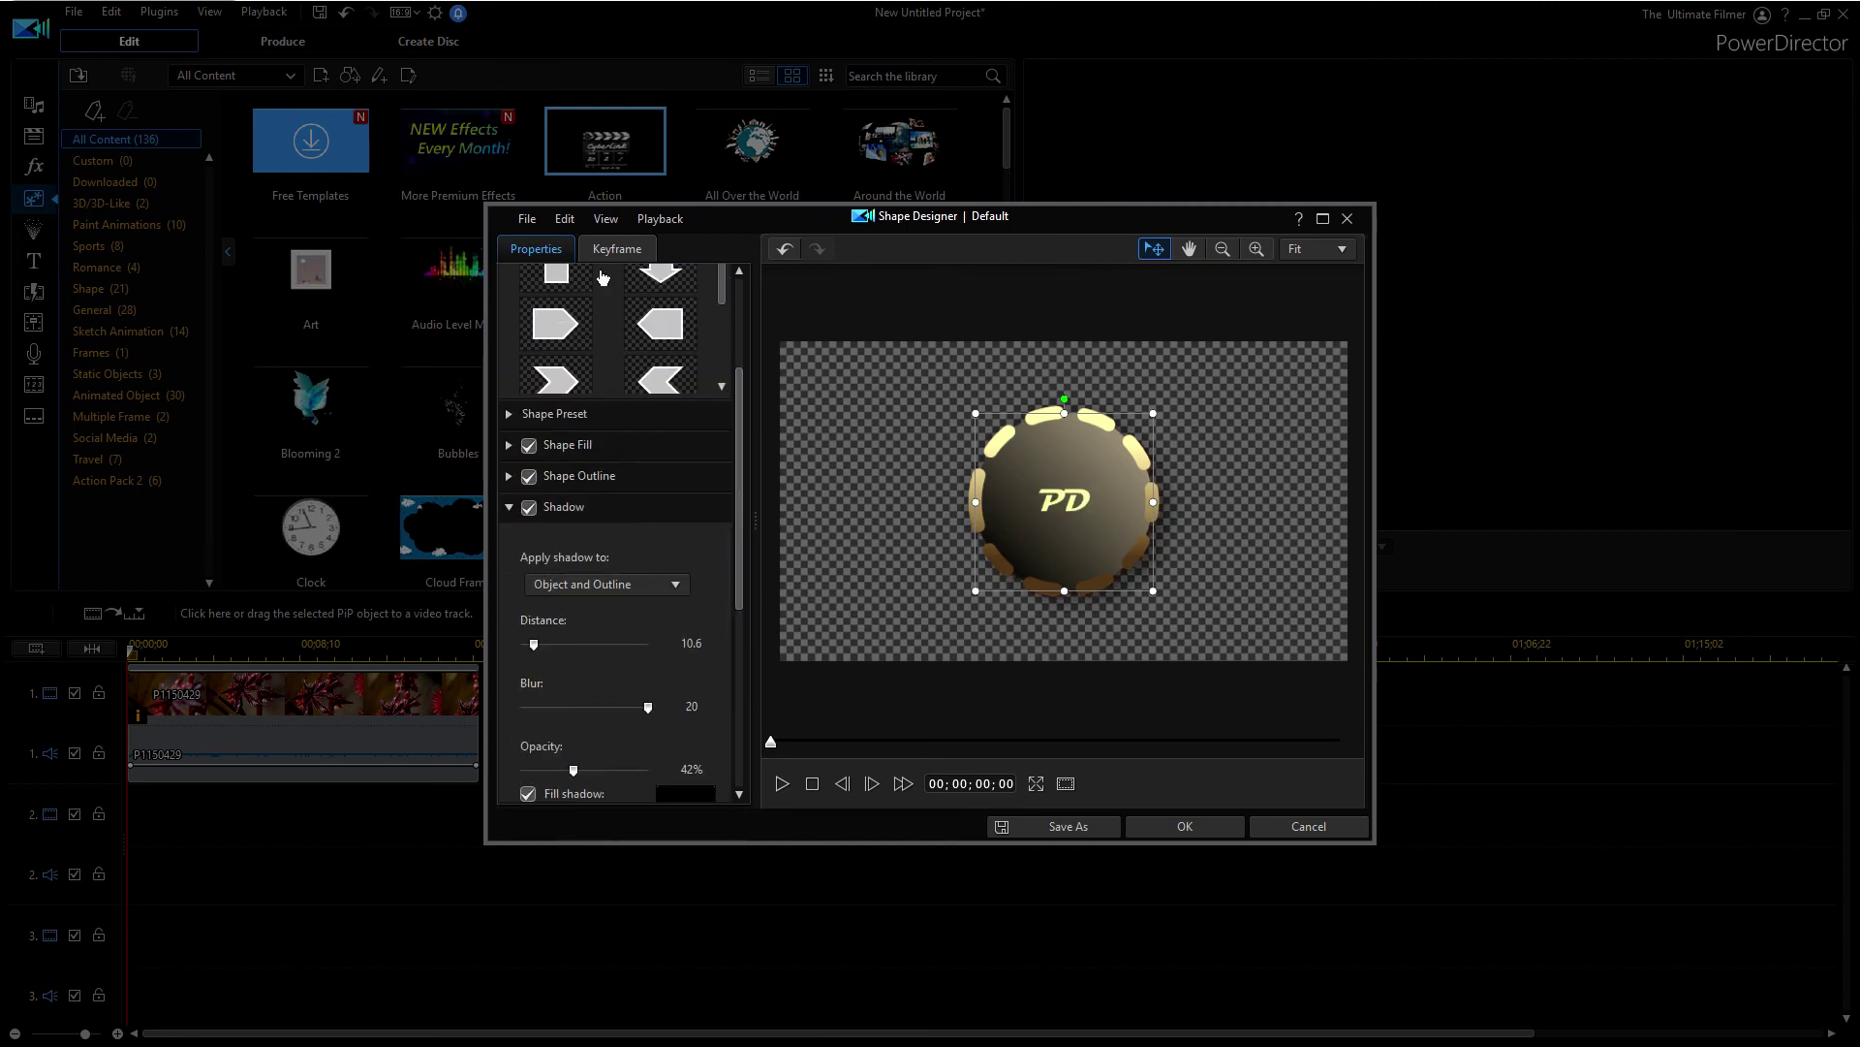
pyautogui.click(614, 248)
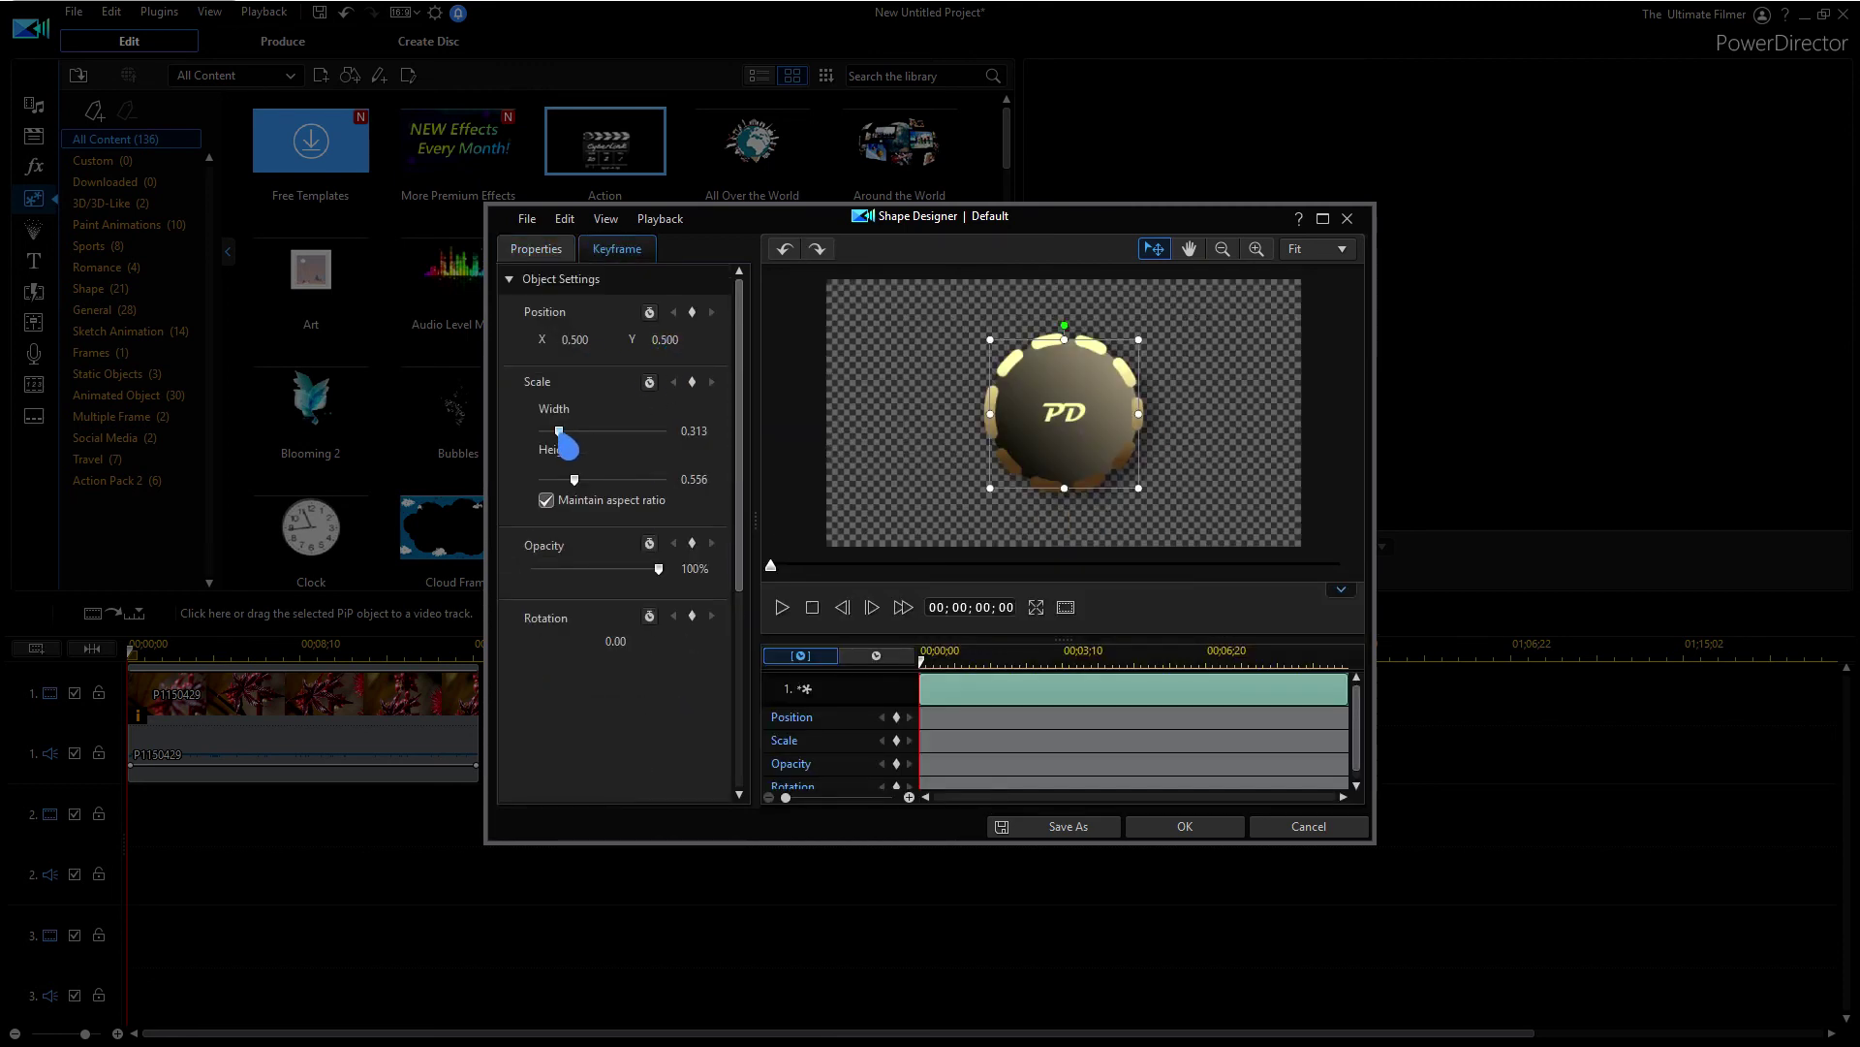
pyautogui.moveTo(559, 430); pyautogui.dragTo(649, 407)
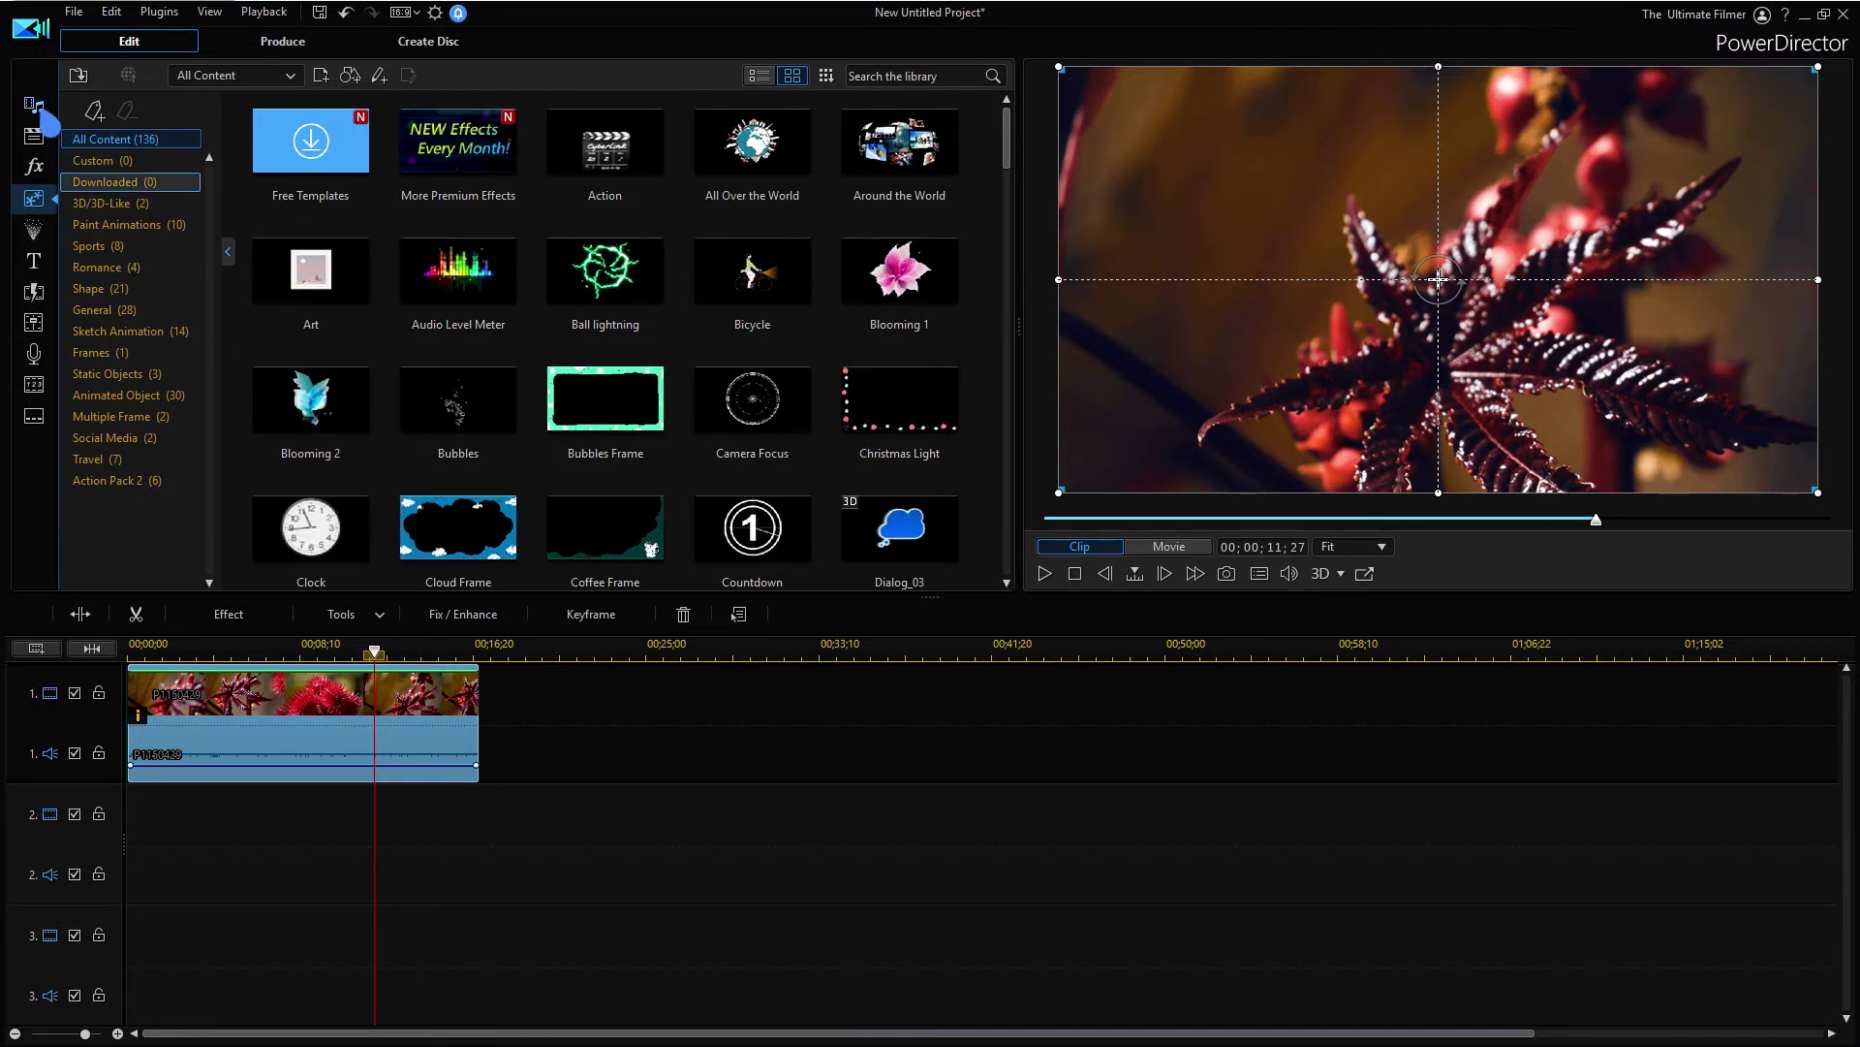
# Switch to the Audio Mixing Room to show level controls for the three audio tracks
pyautogui.click(32, 323)
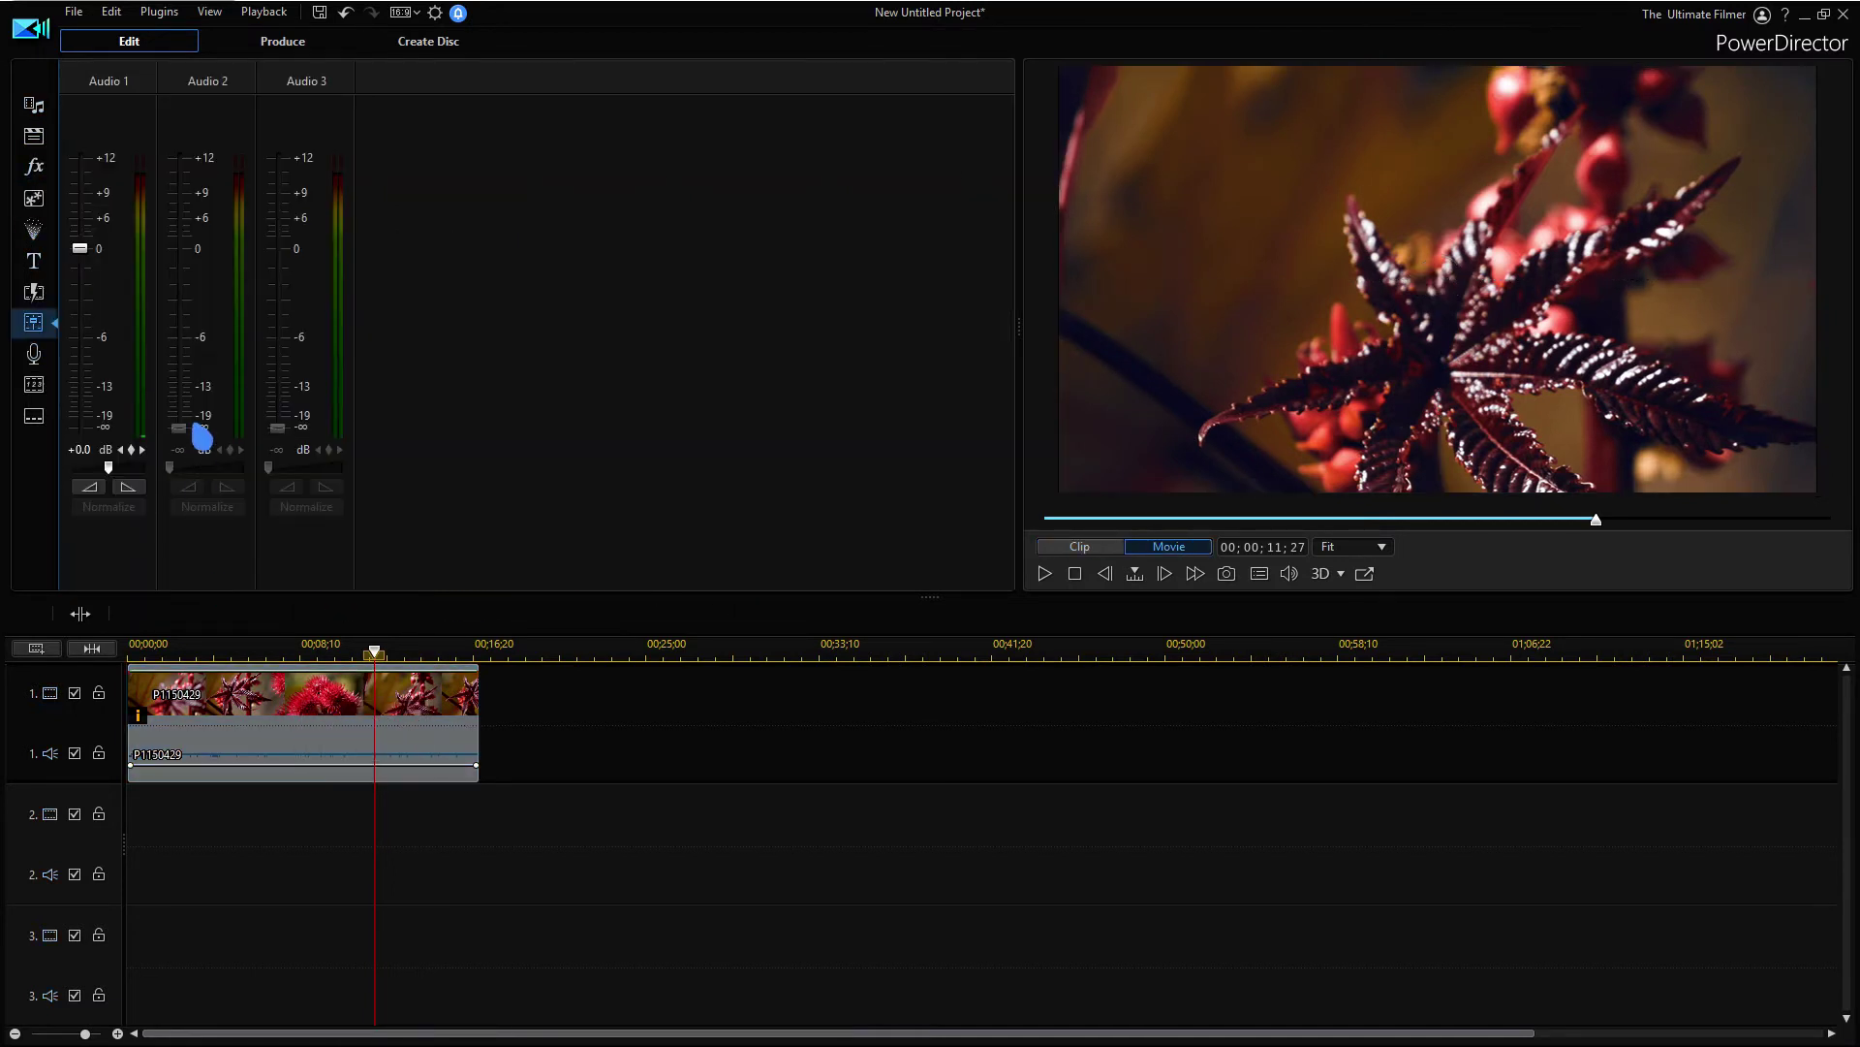
# Select the flower clip, raise and lower its Audio 1 level, then reset it to +0.0 dB
pyautogui.moveTo(375, 649); pyautogui.dragTo(196, 668)
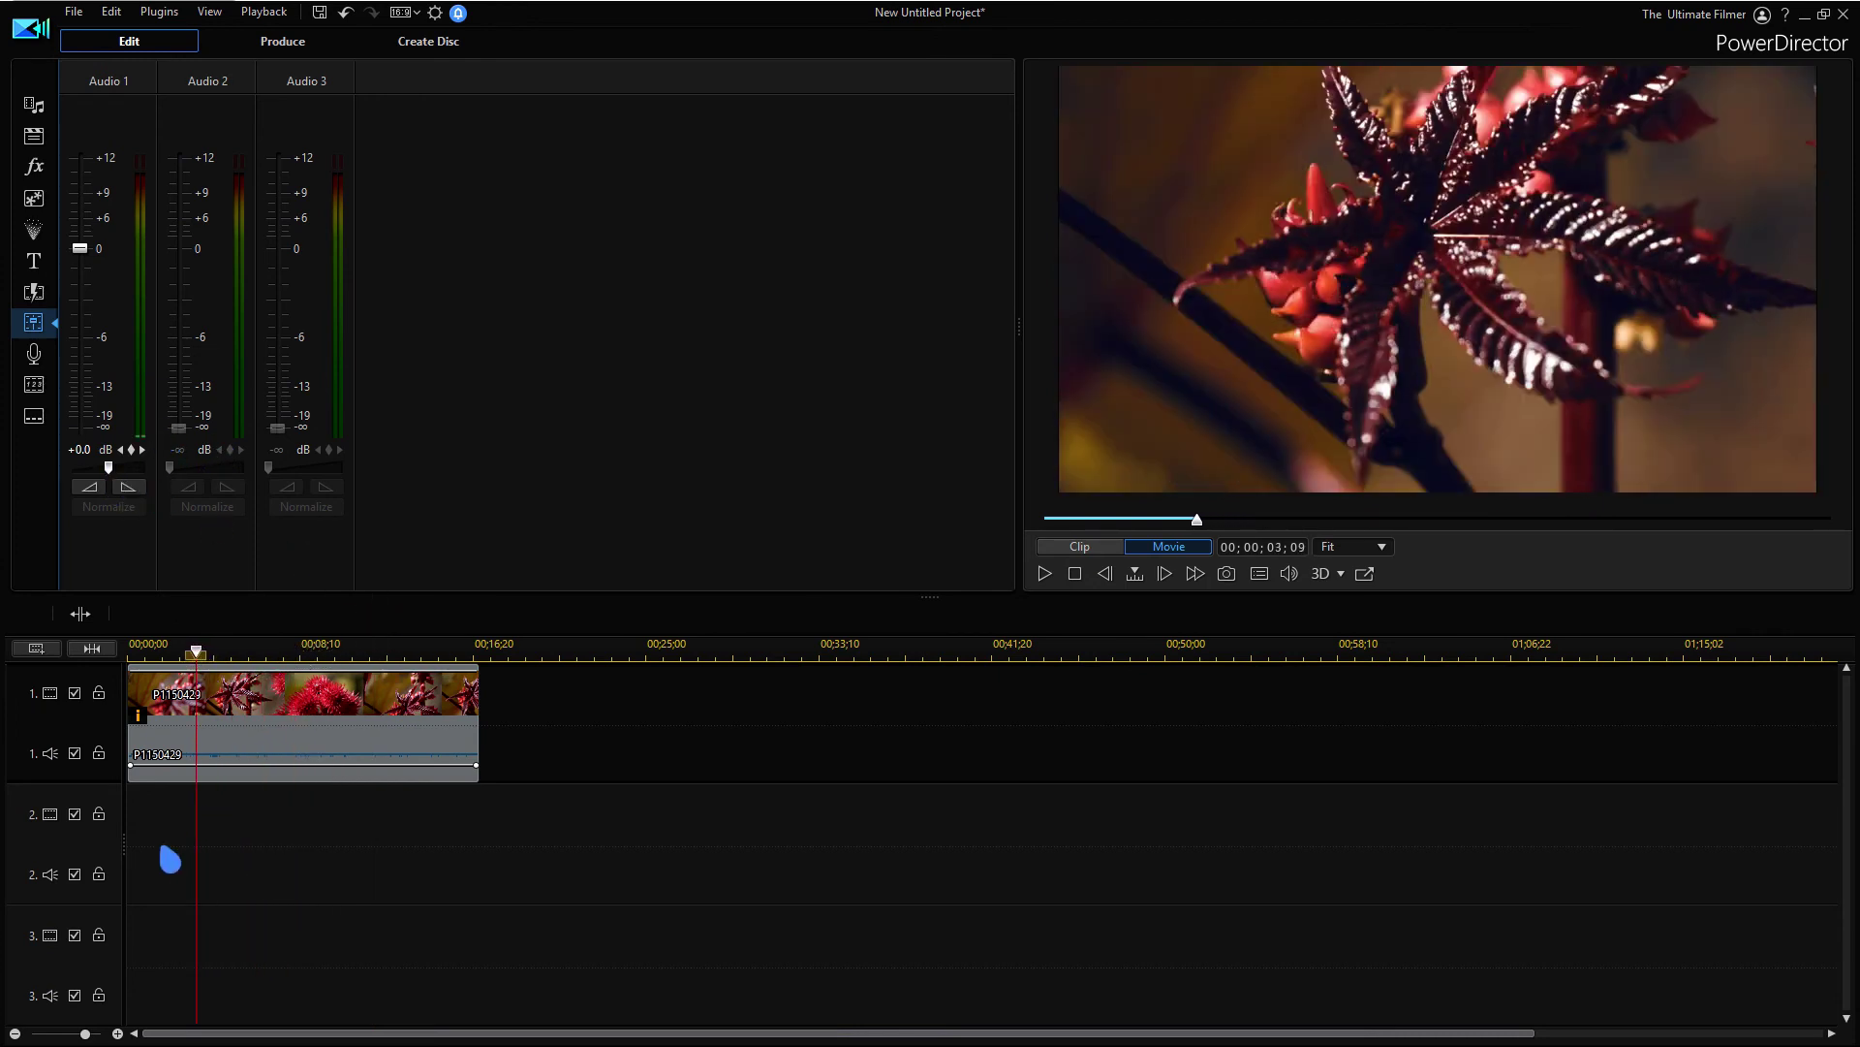
pyautogui.click(203, 751)
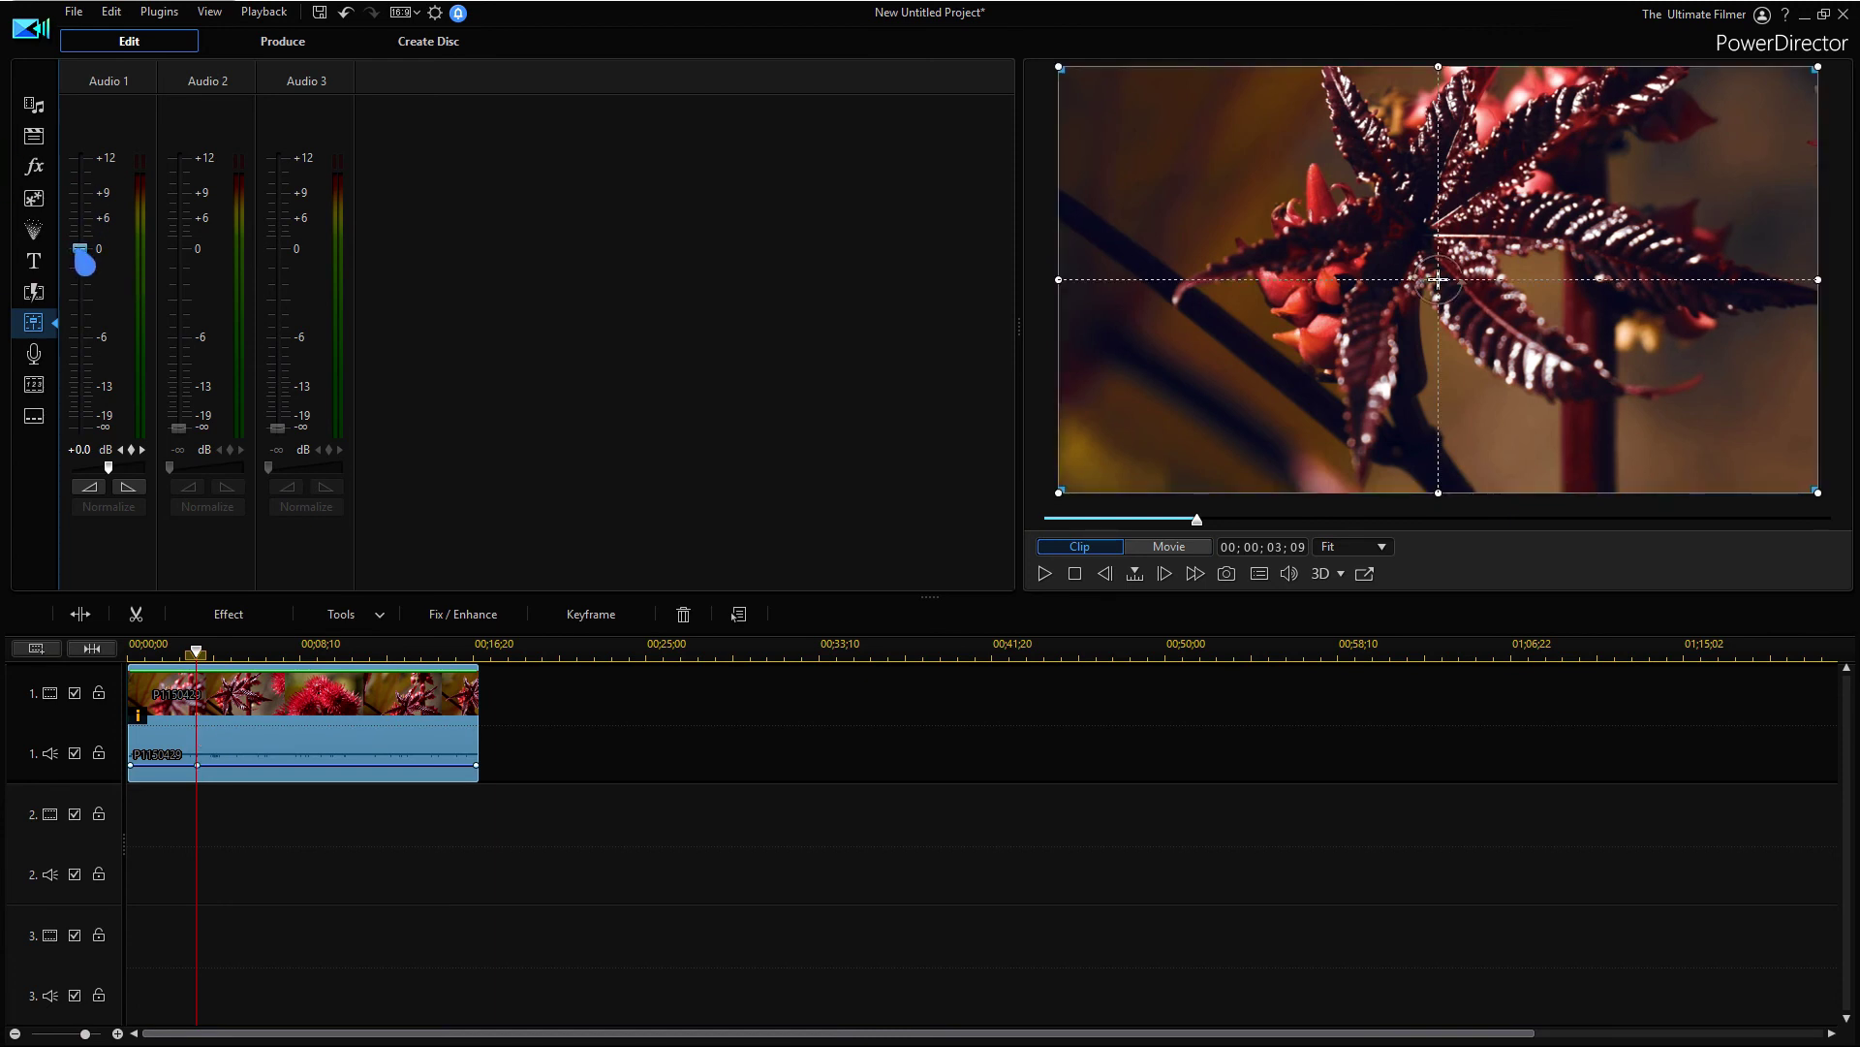
pyautogui.moveTo(84, 254); pyautogui.dragTo(151, 182)
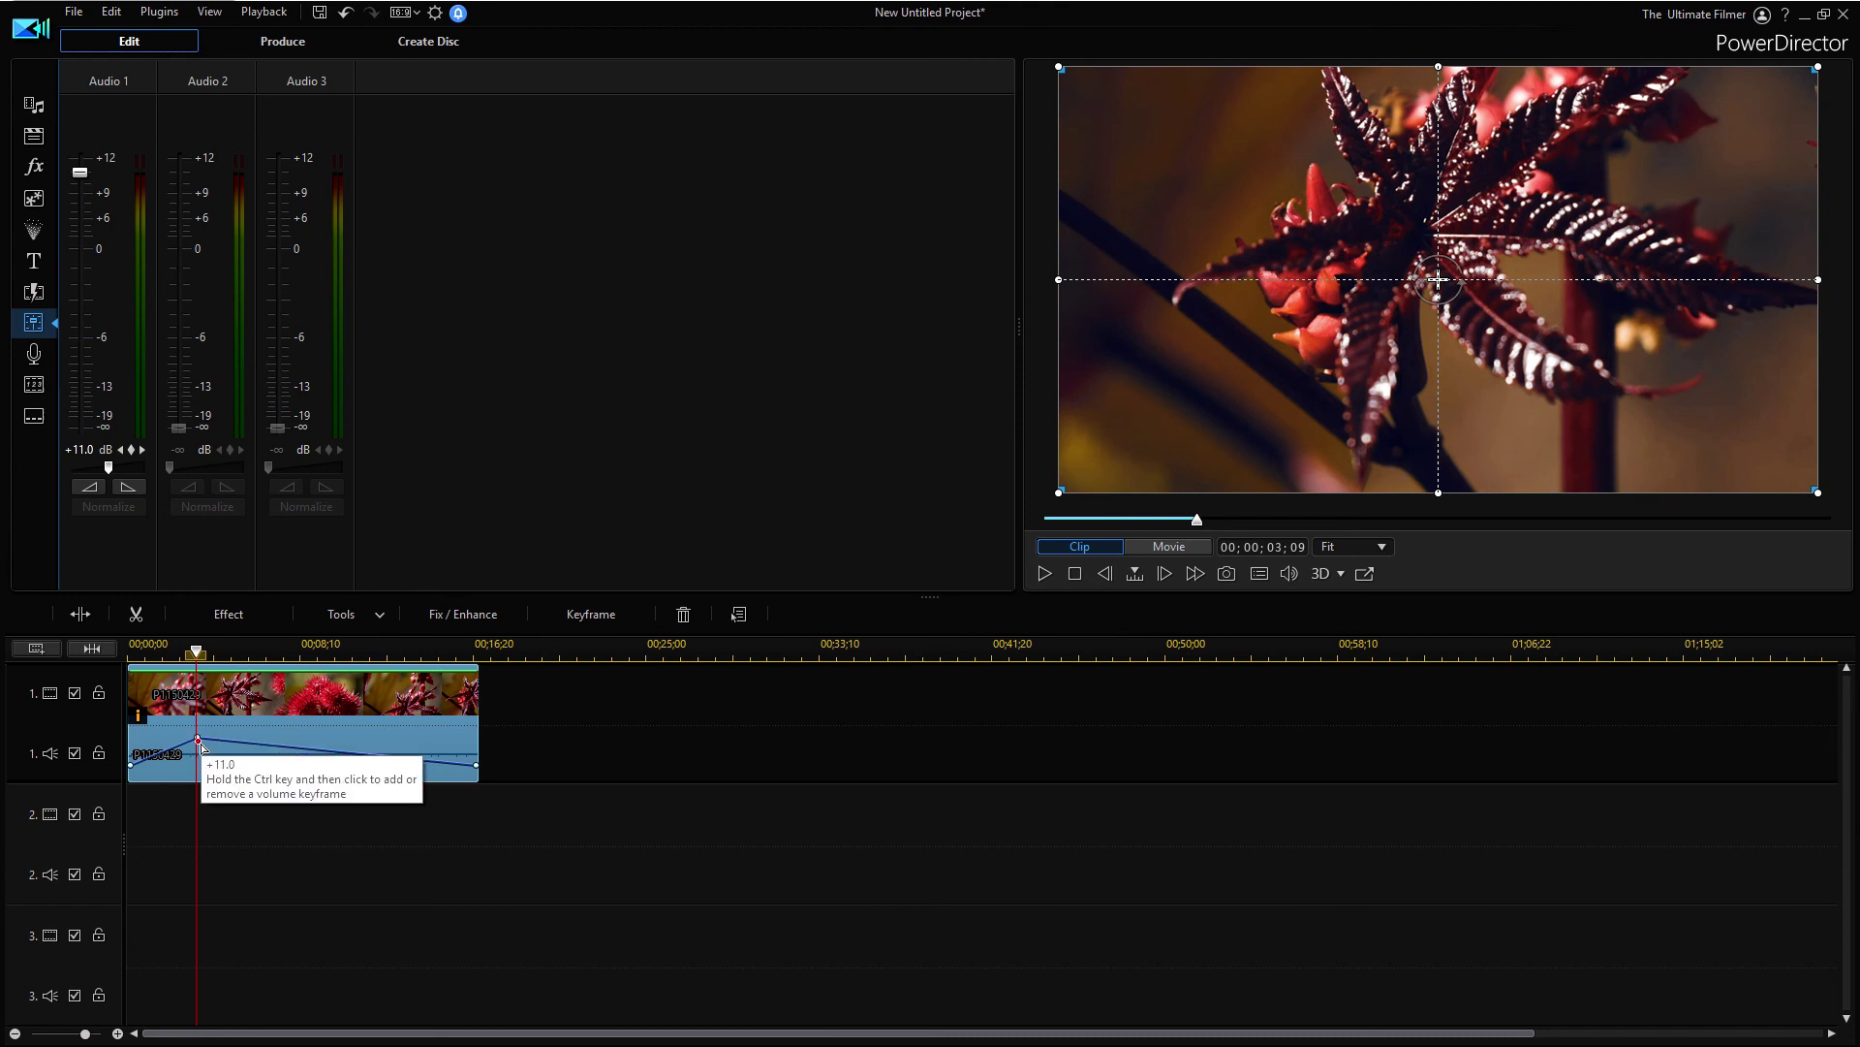
pyautogui.moveTo(91, 183); pyautogui.dragTo(133, 264)
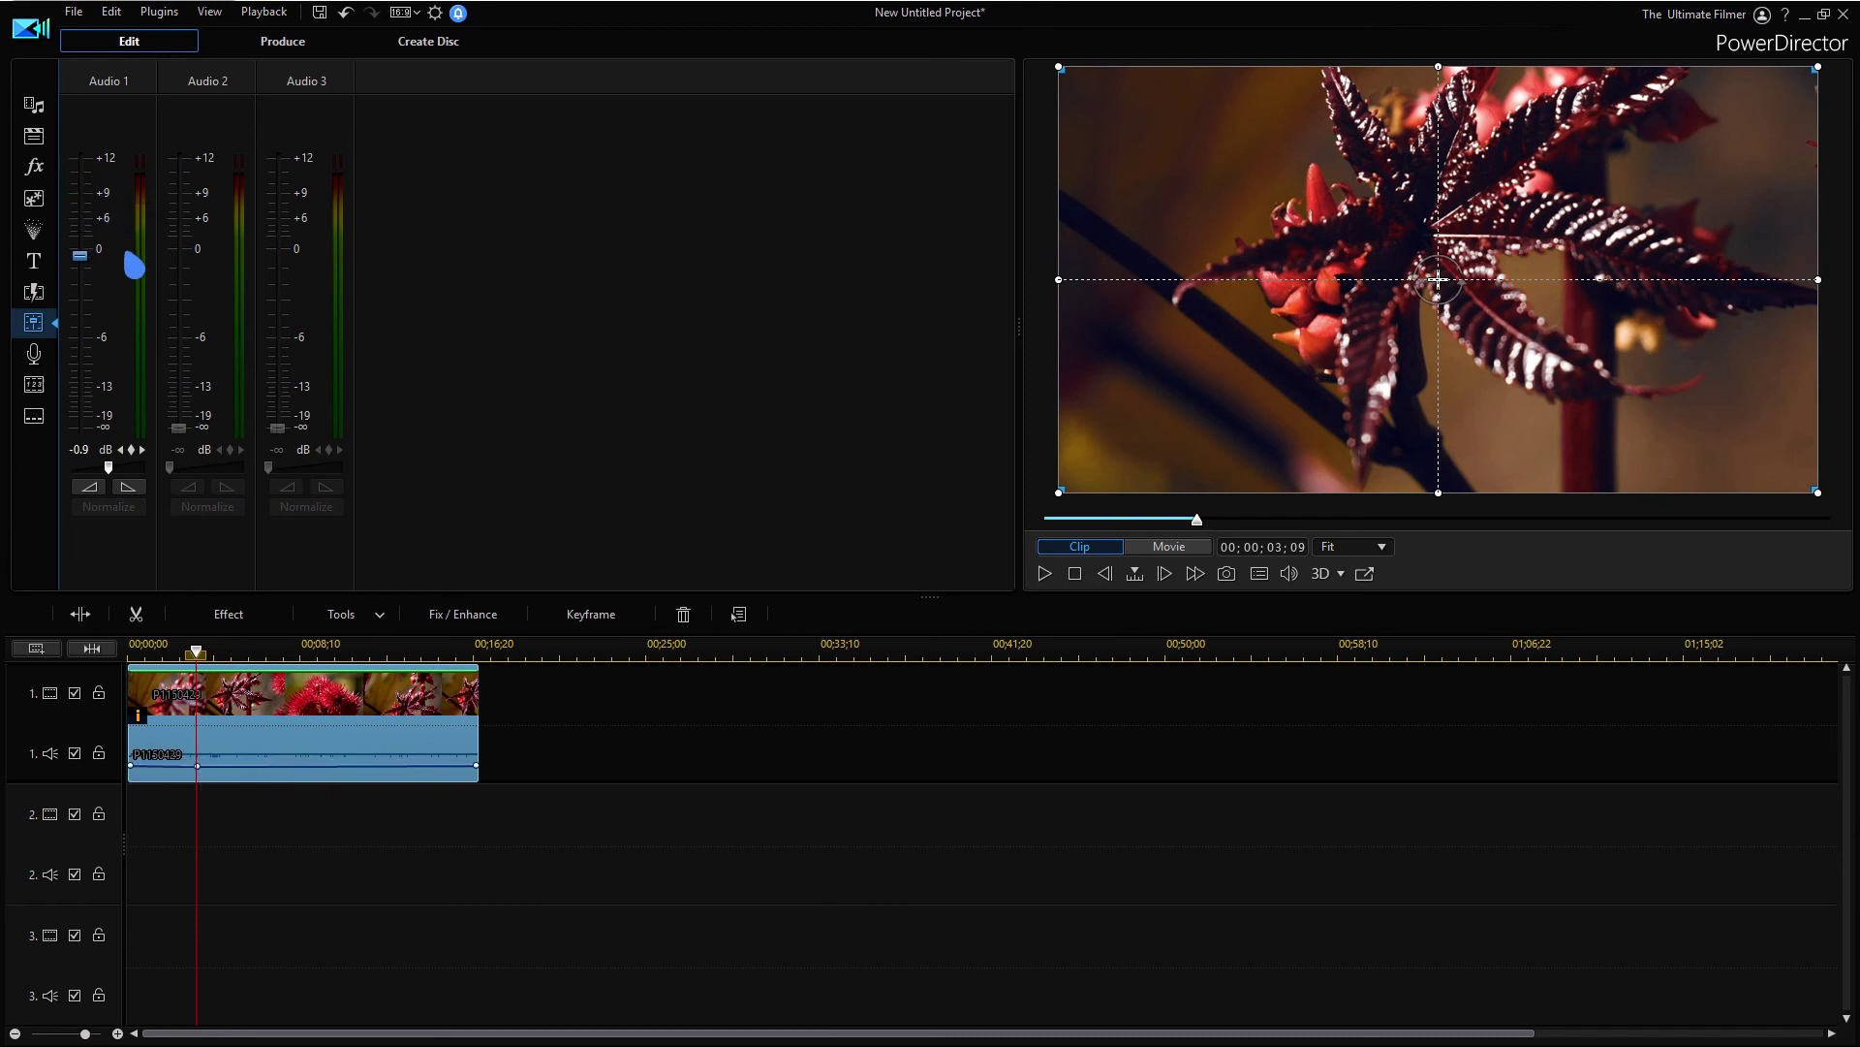
pyautogui.moveTo(107, 467); pyautogui.dragTo(31, 508)
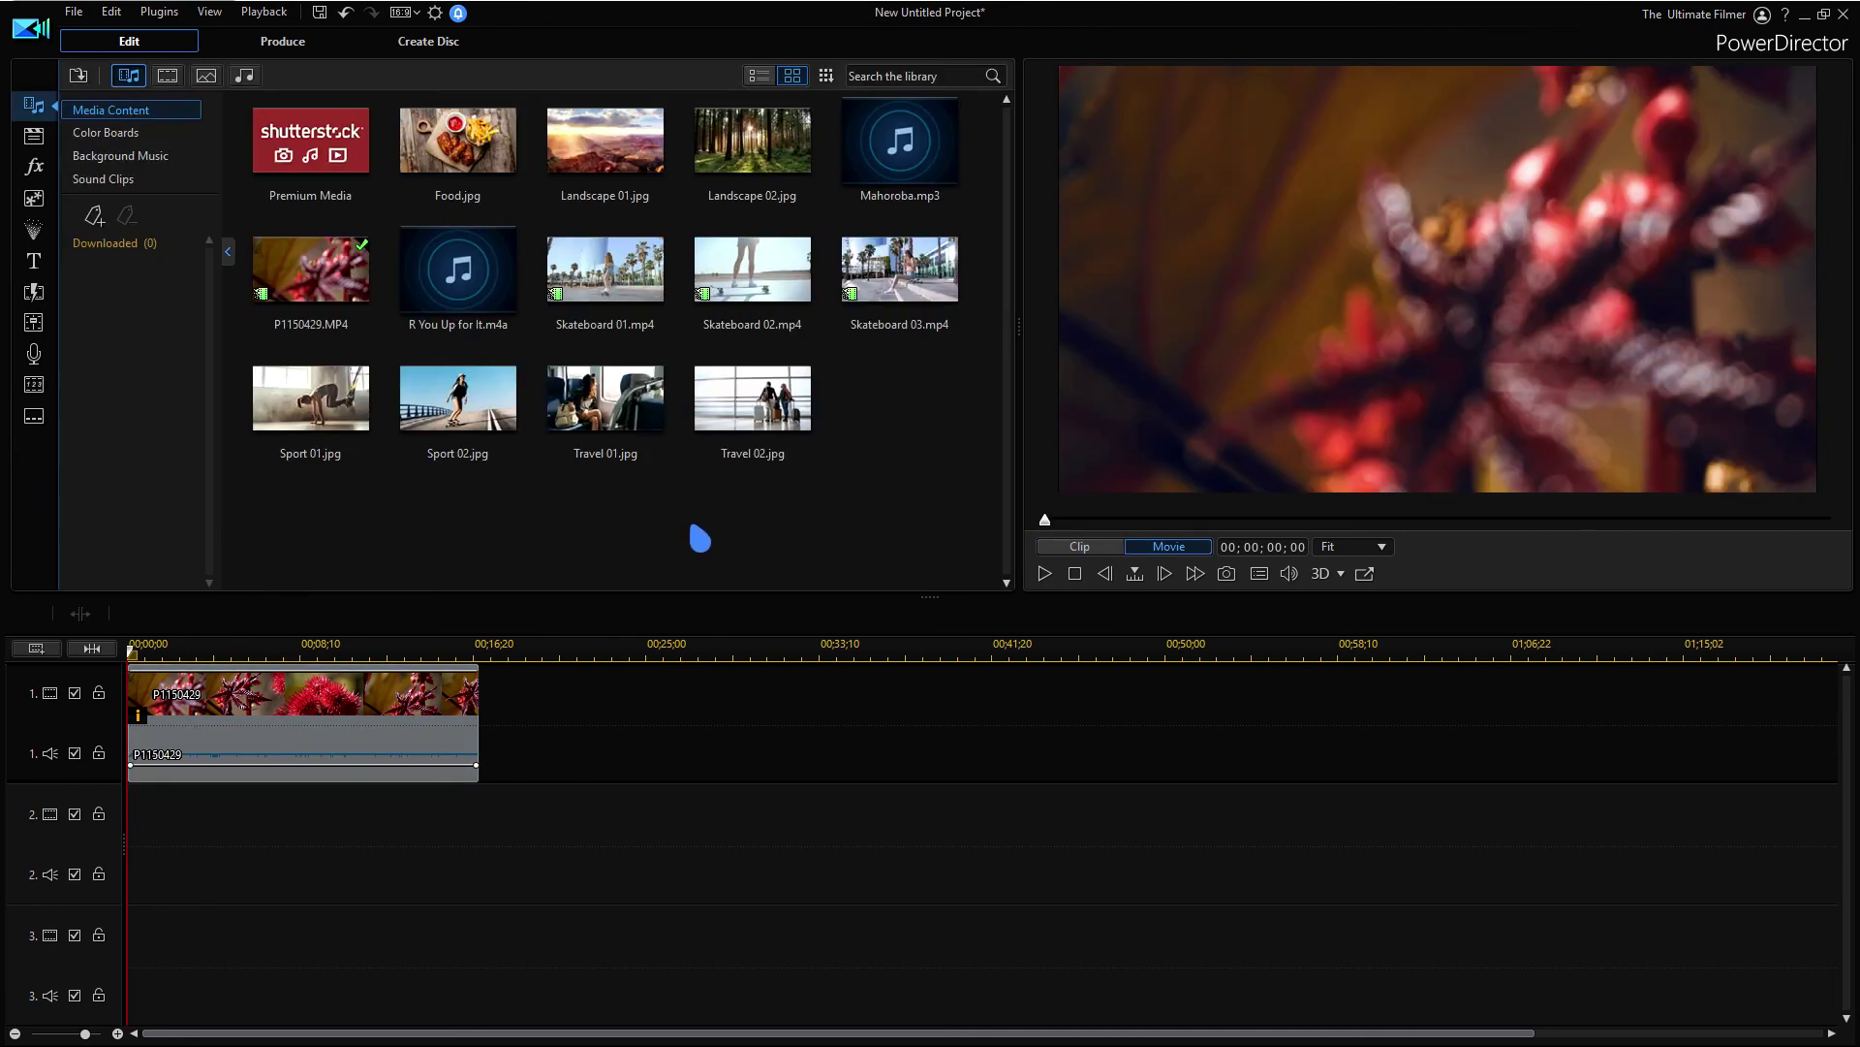
# Add Landscape 01.jpg after the flower clip on track 1 and open the flower clip's Color Match workspace
pyautogui.moveTo(605, 160); pyautogui.dragTo(486, 717)
pyautogui.click(390, 715)
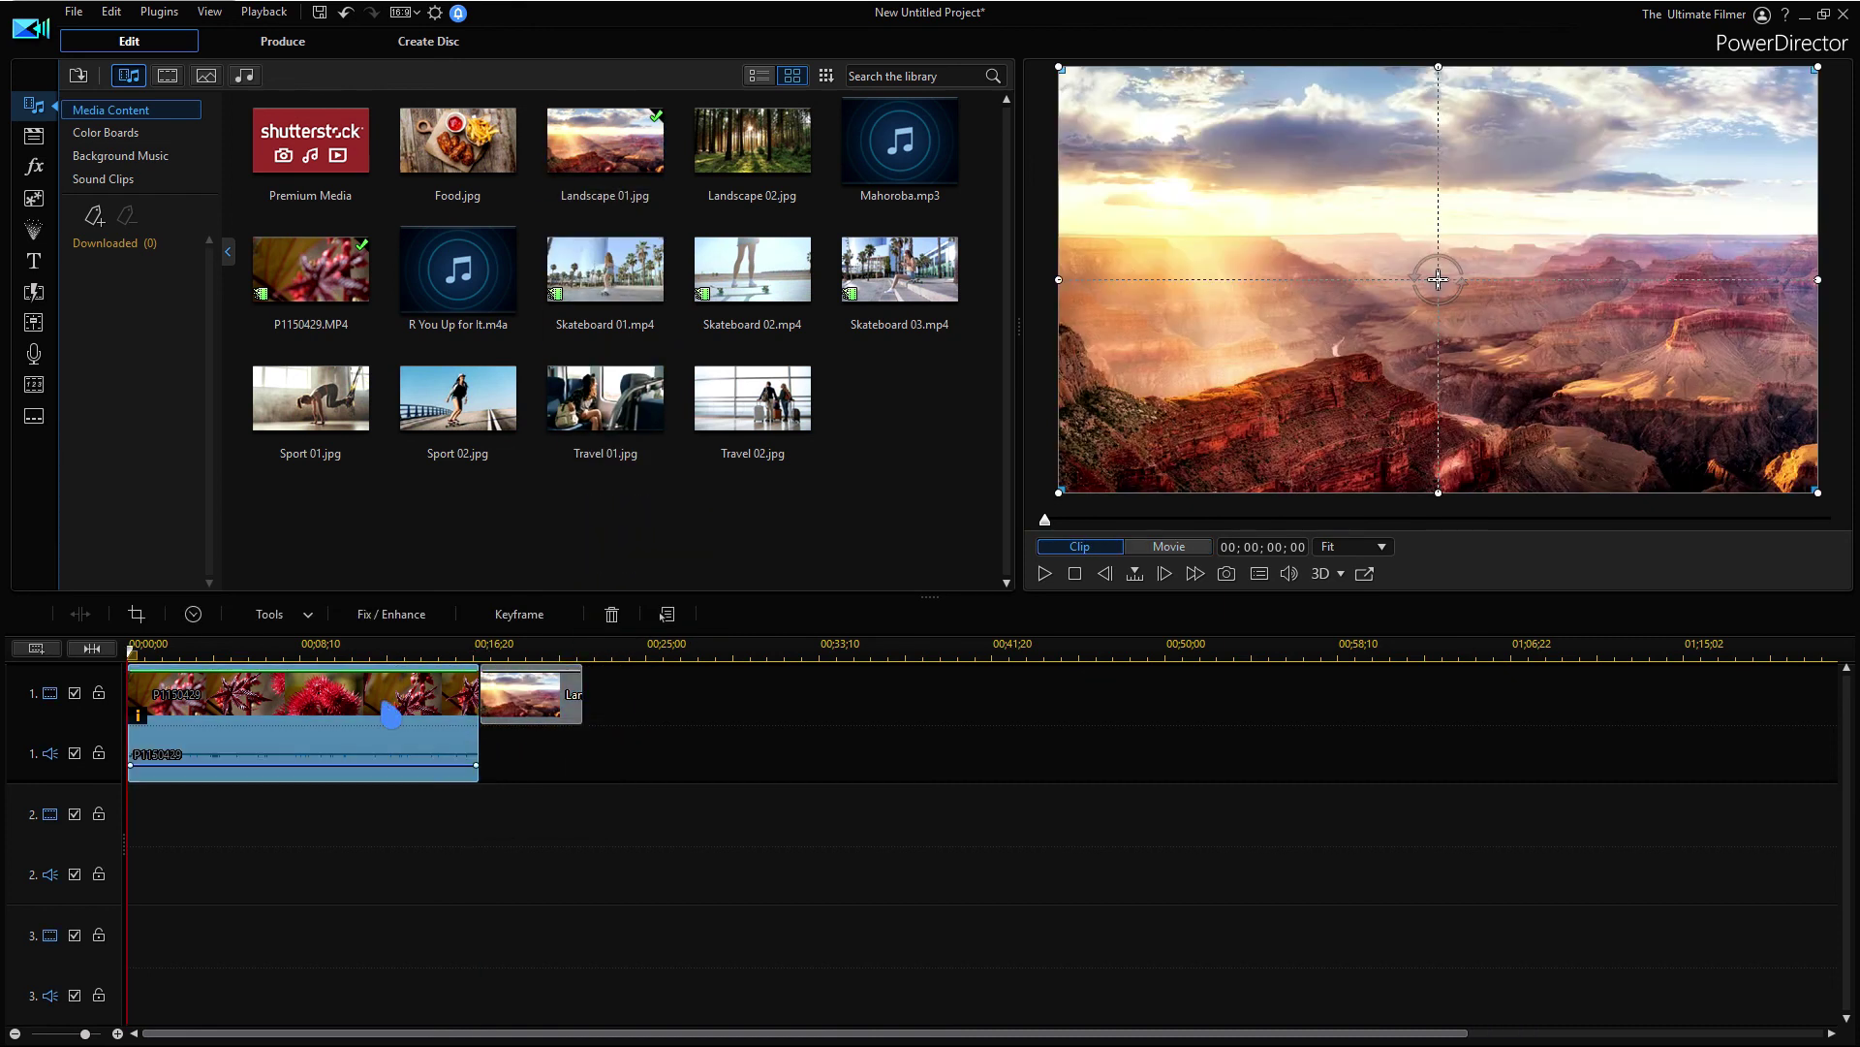
pyautogui.click(496, 620)
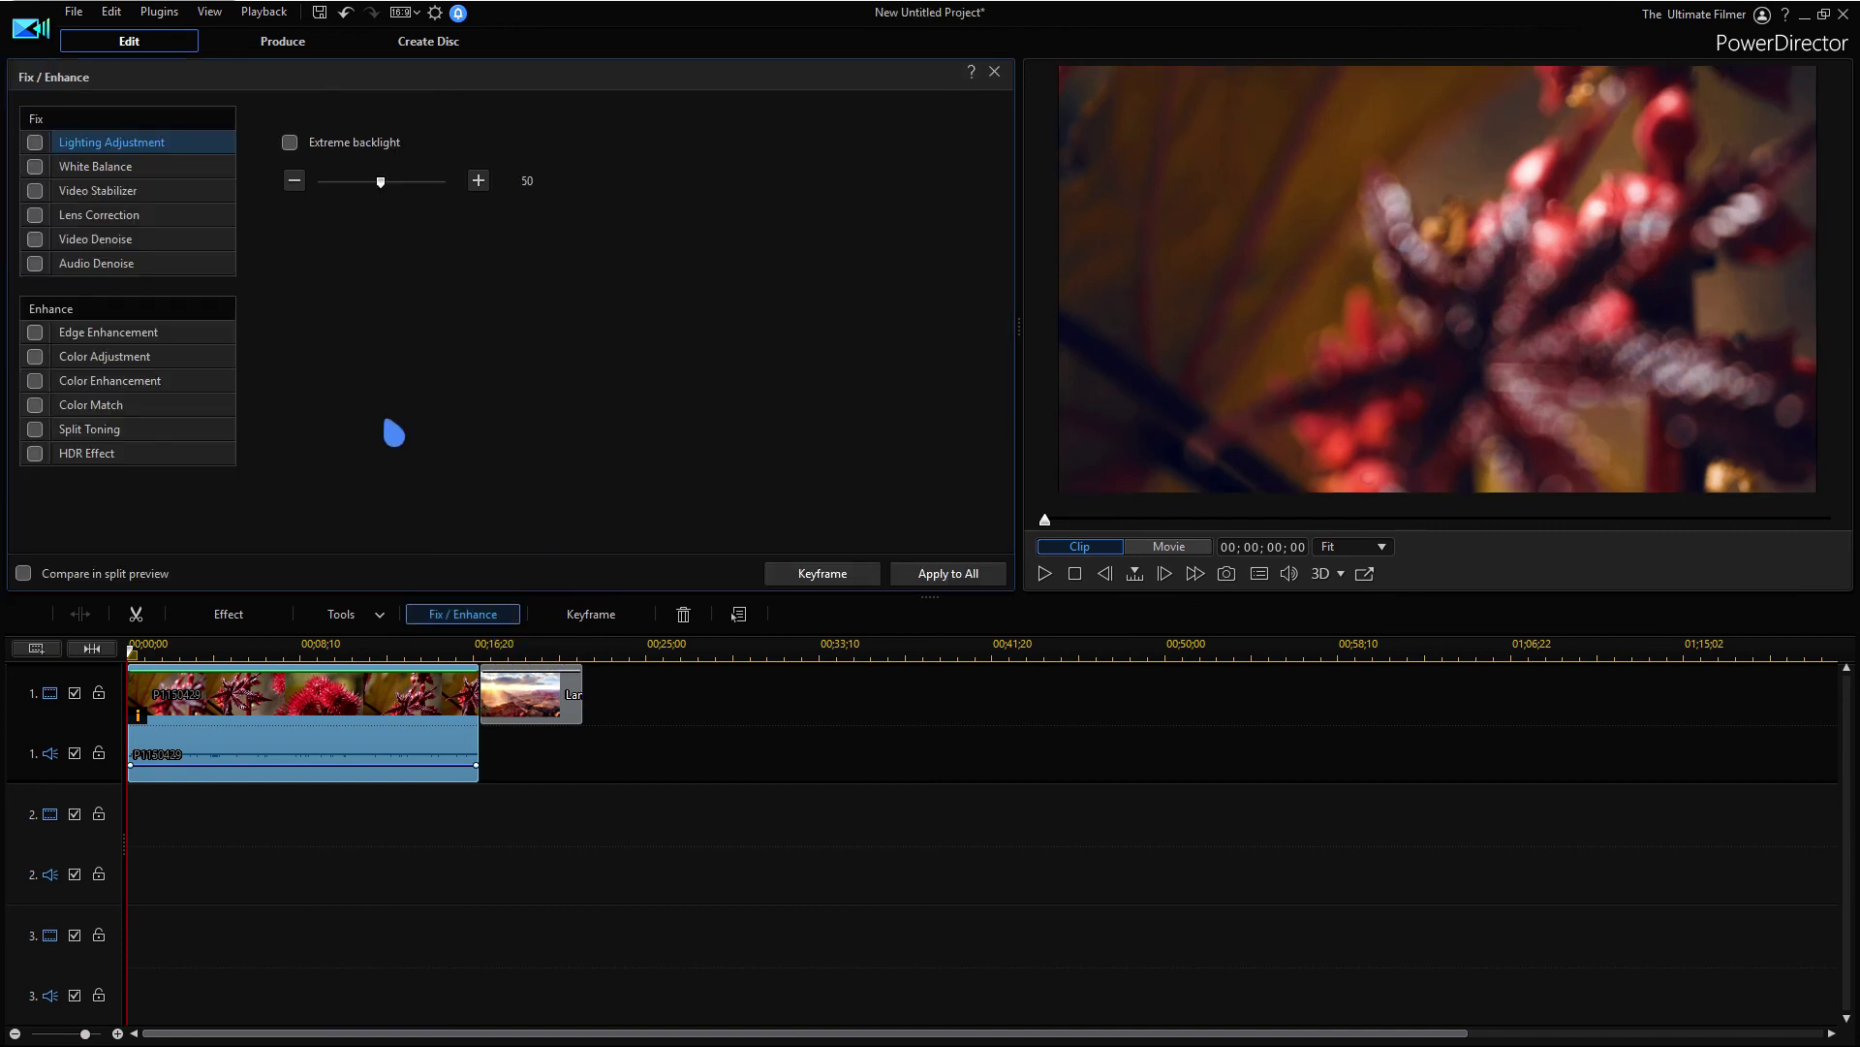
pyautogui.click(189, 407)
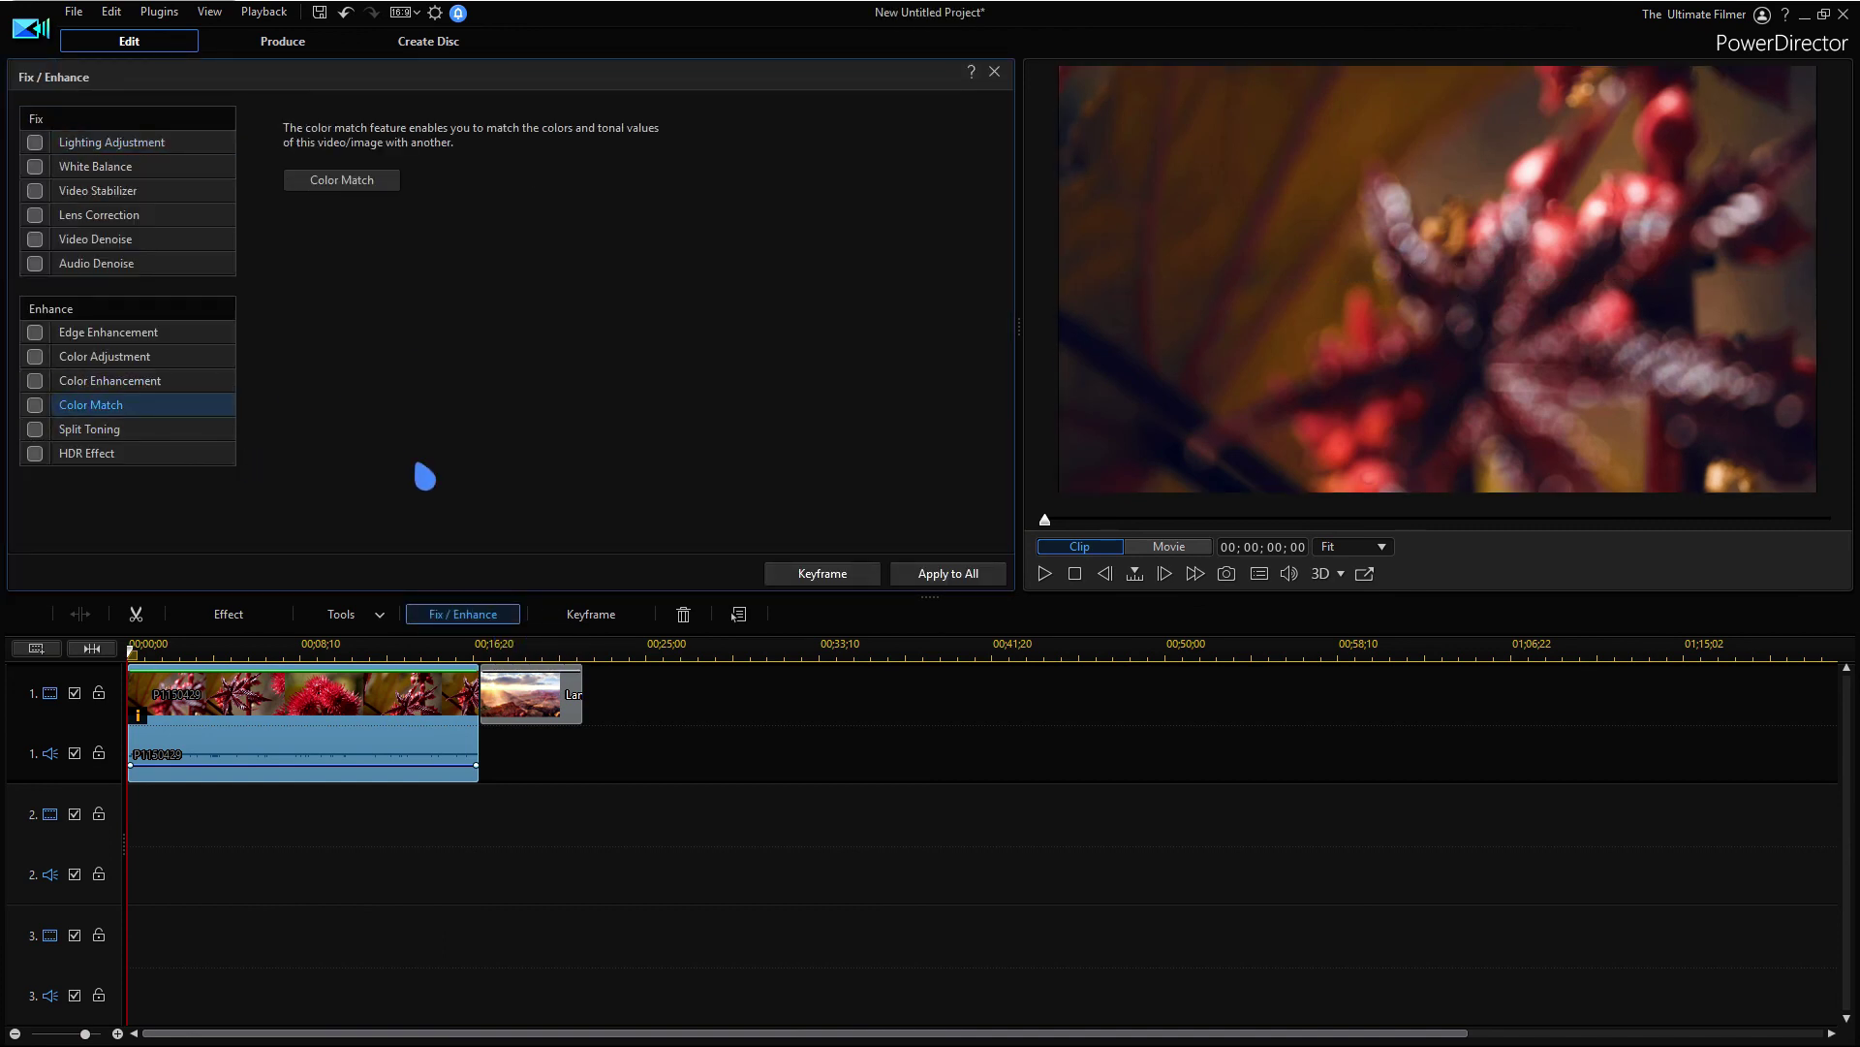
pyautogui.click(341, 179)
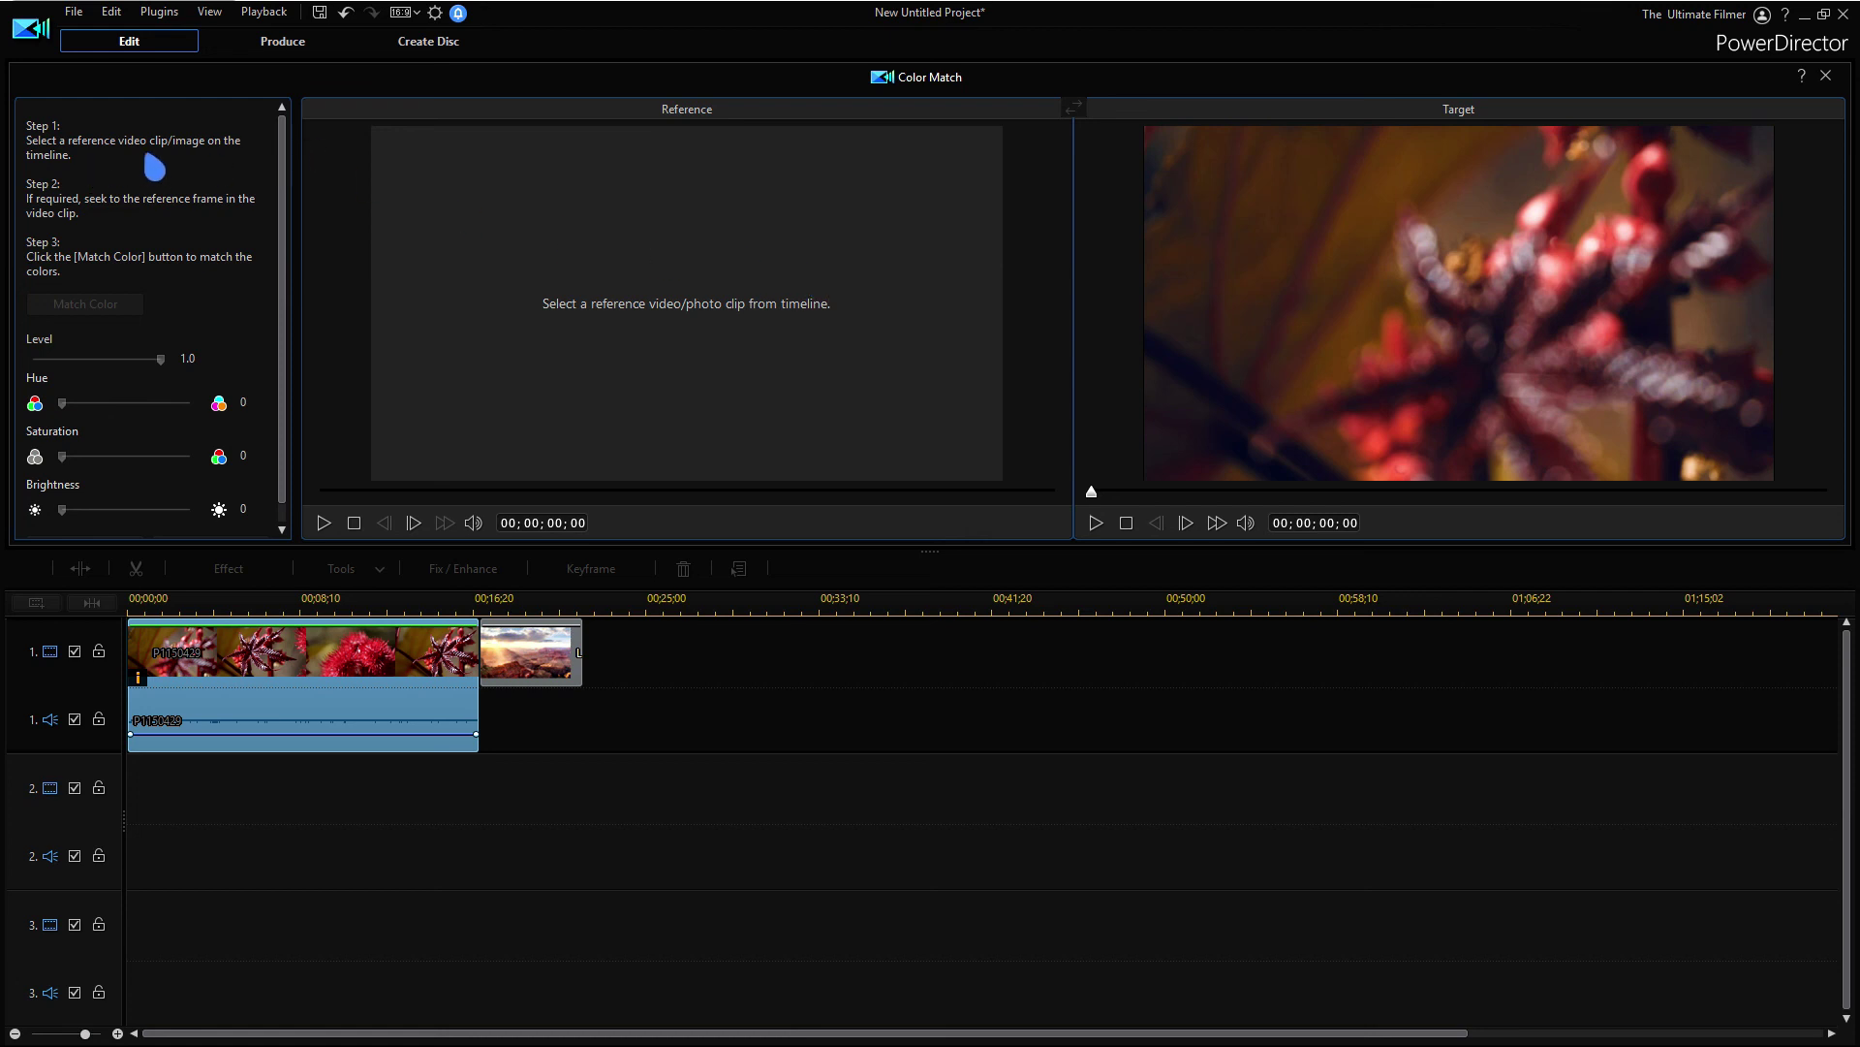
# Match the flower clip to the Landscape 01 canyon shot: Level 0.4, Hue 38, Saturation 71, Brightness 91
pyautogui.click(504, 651)
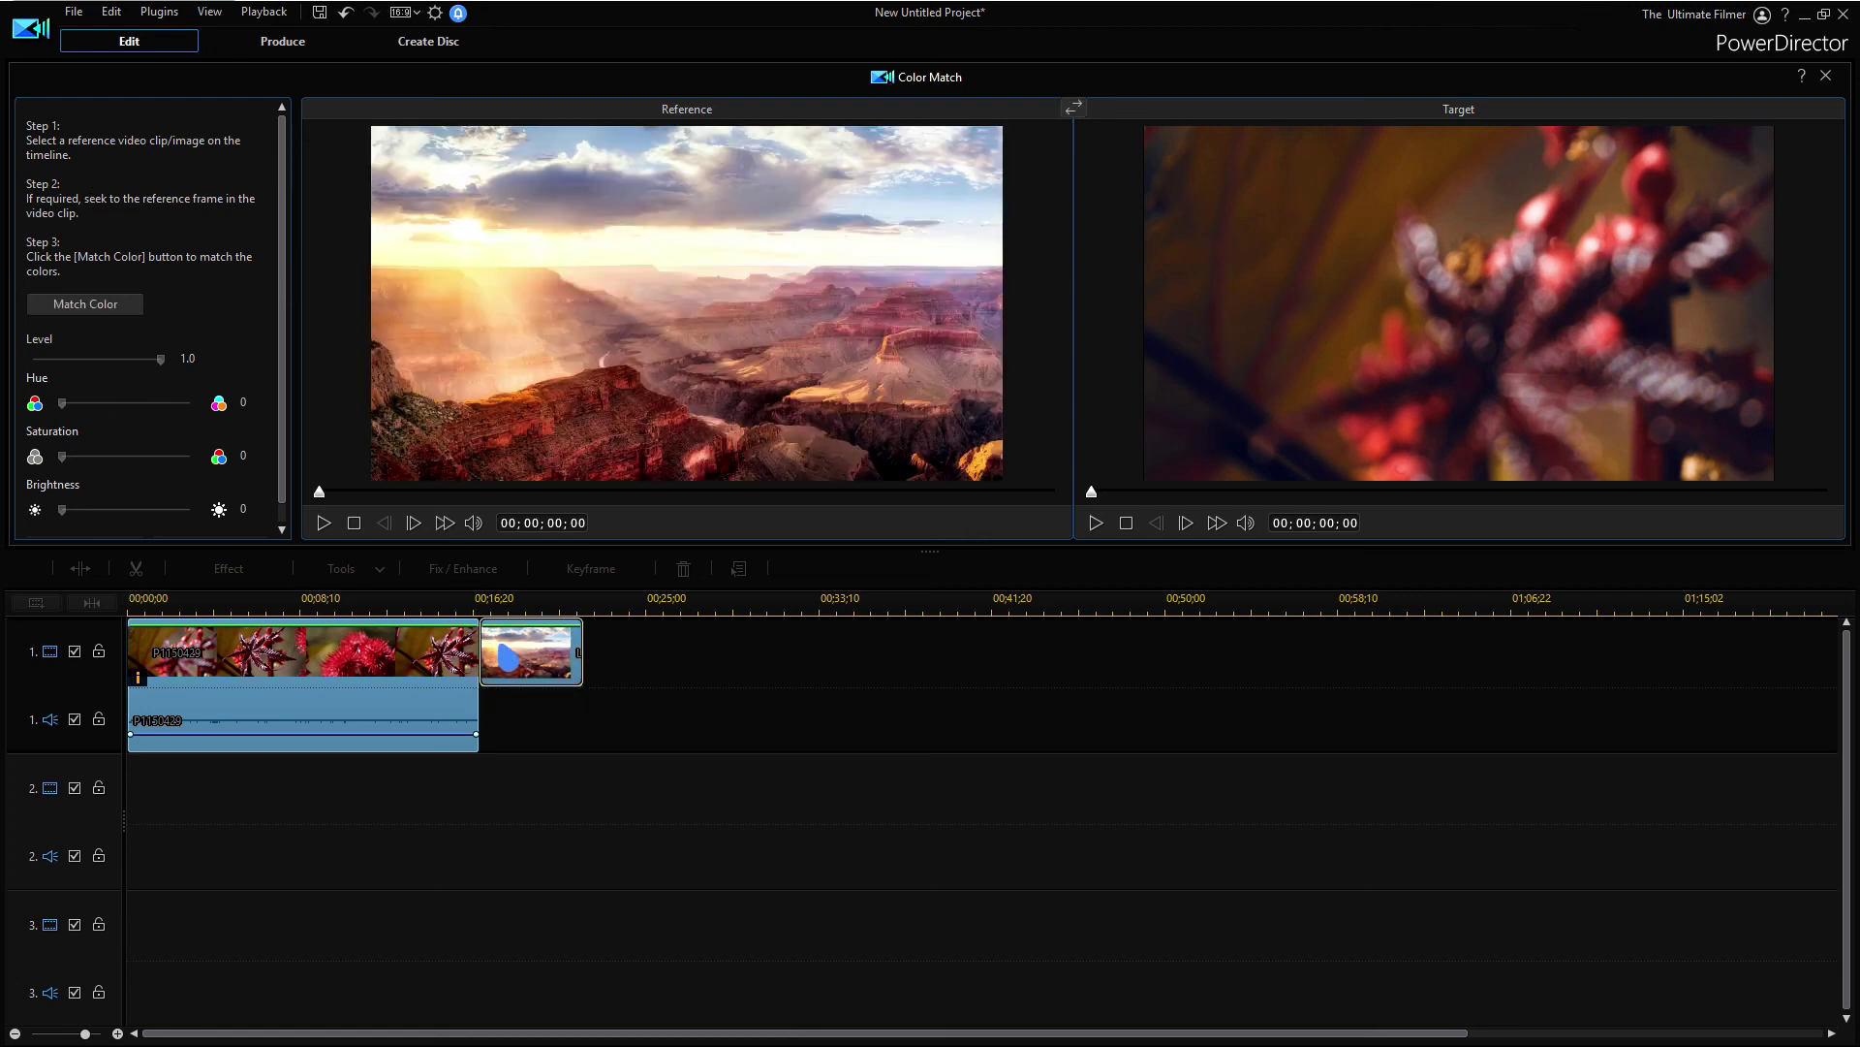
pyautogui.click(64, 308)
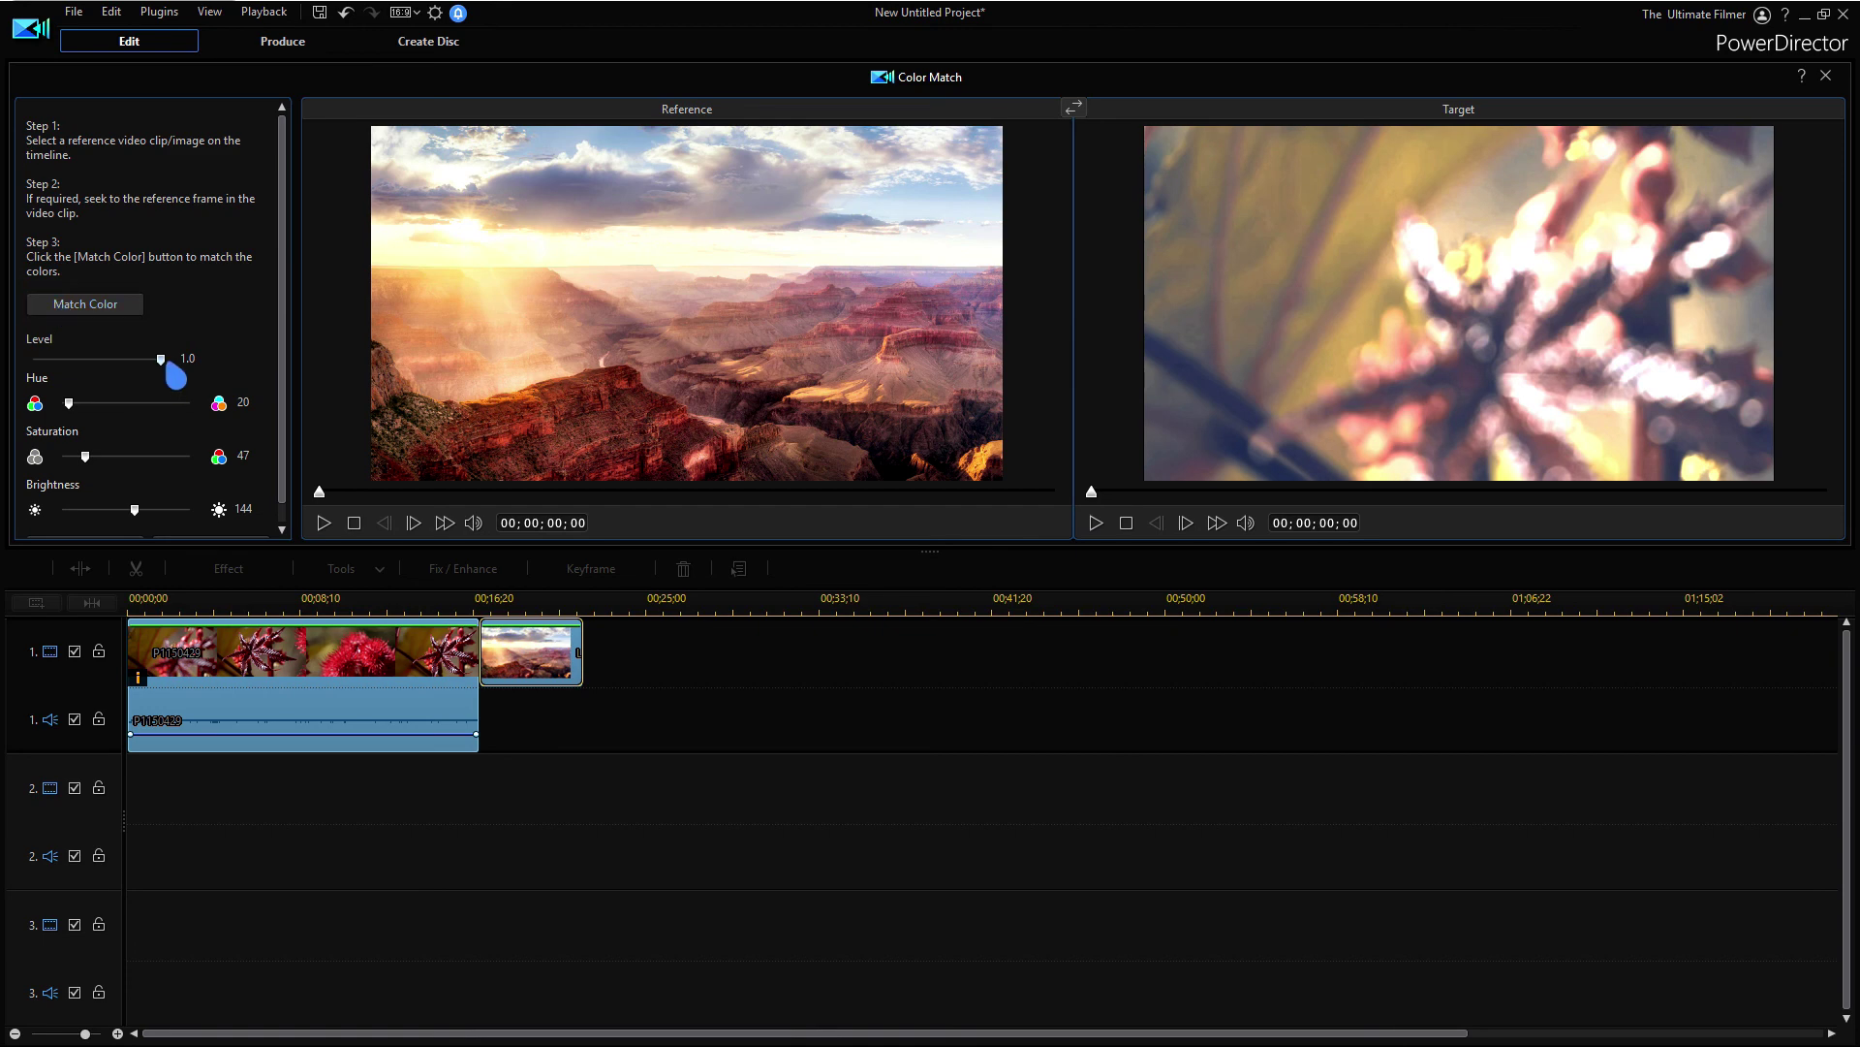
pyautogui.moveTo(162, 369); pyautogui.dragTo(76, 411)
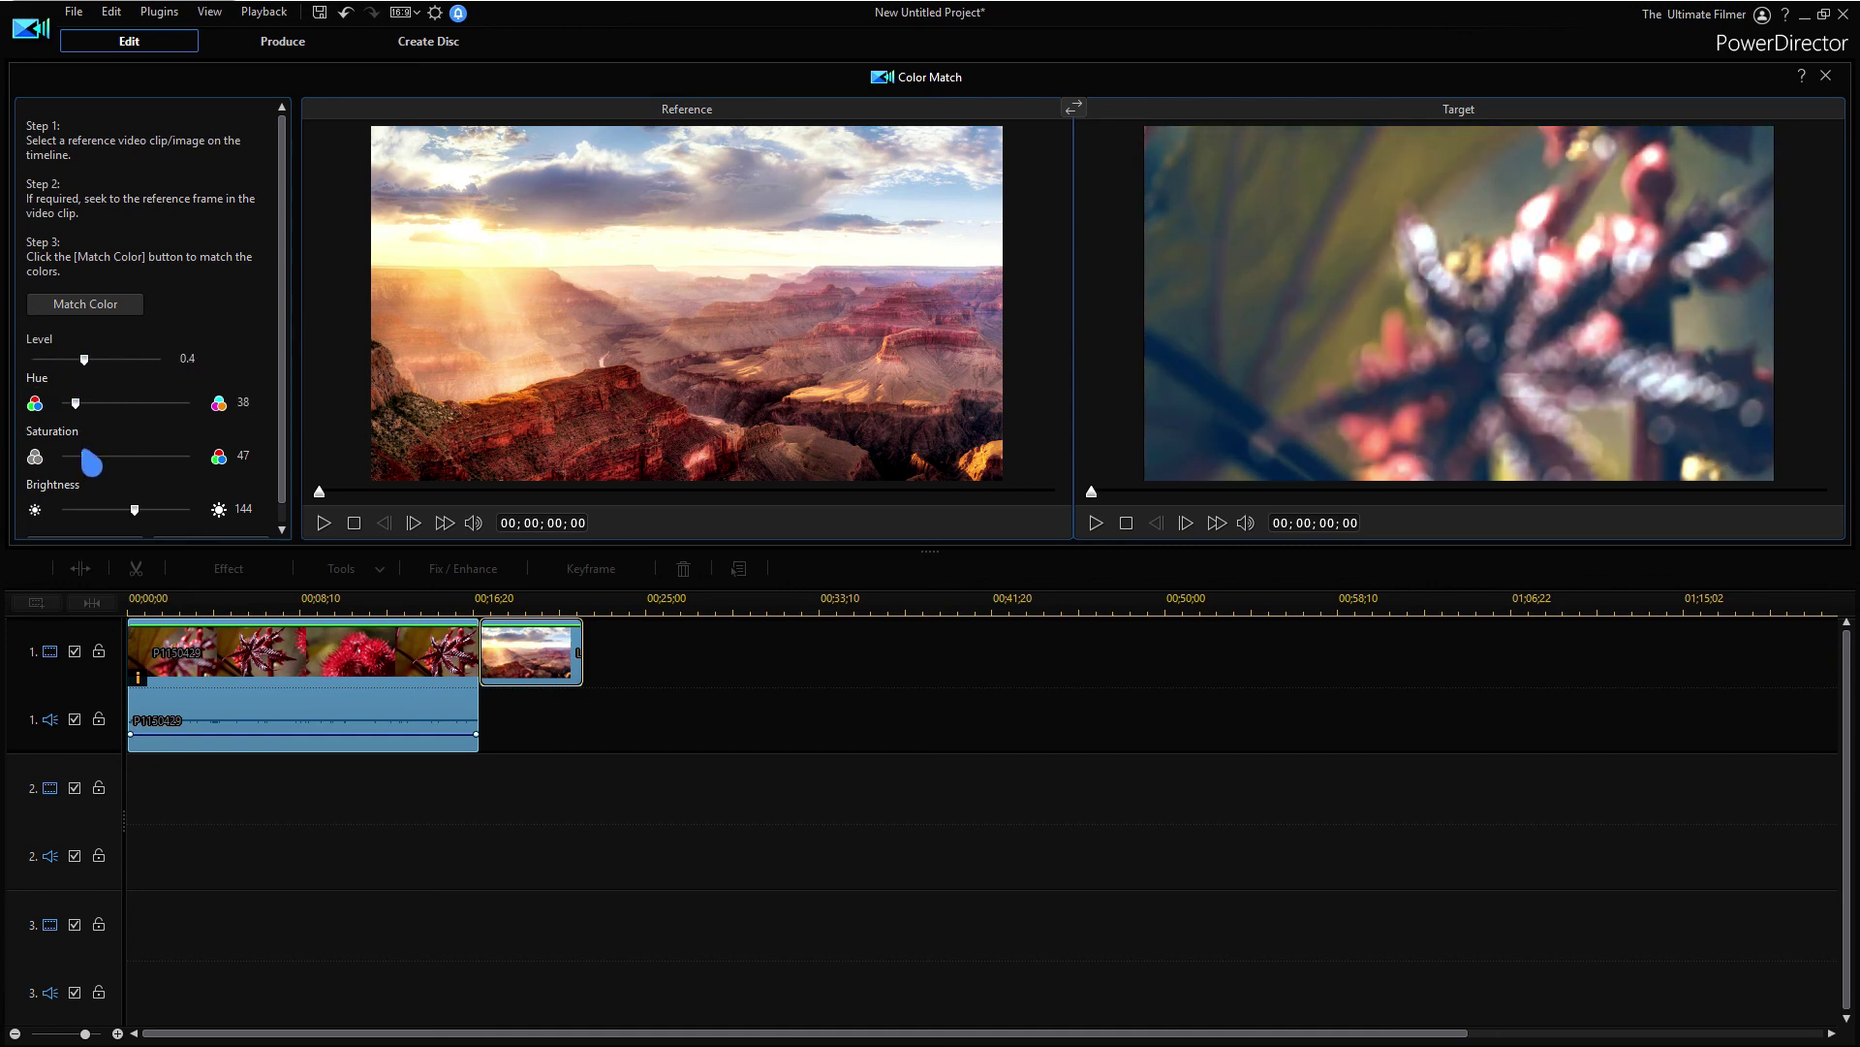
pyautogui.scroll(-1, 124, 466)
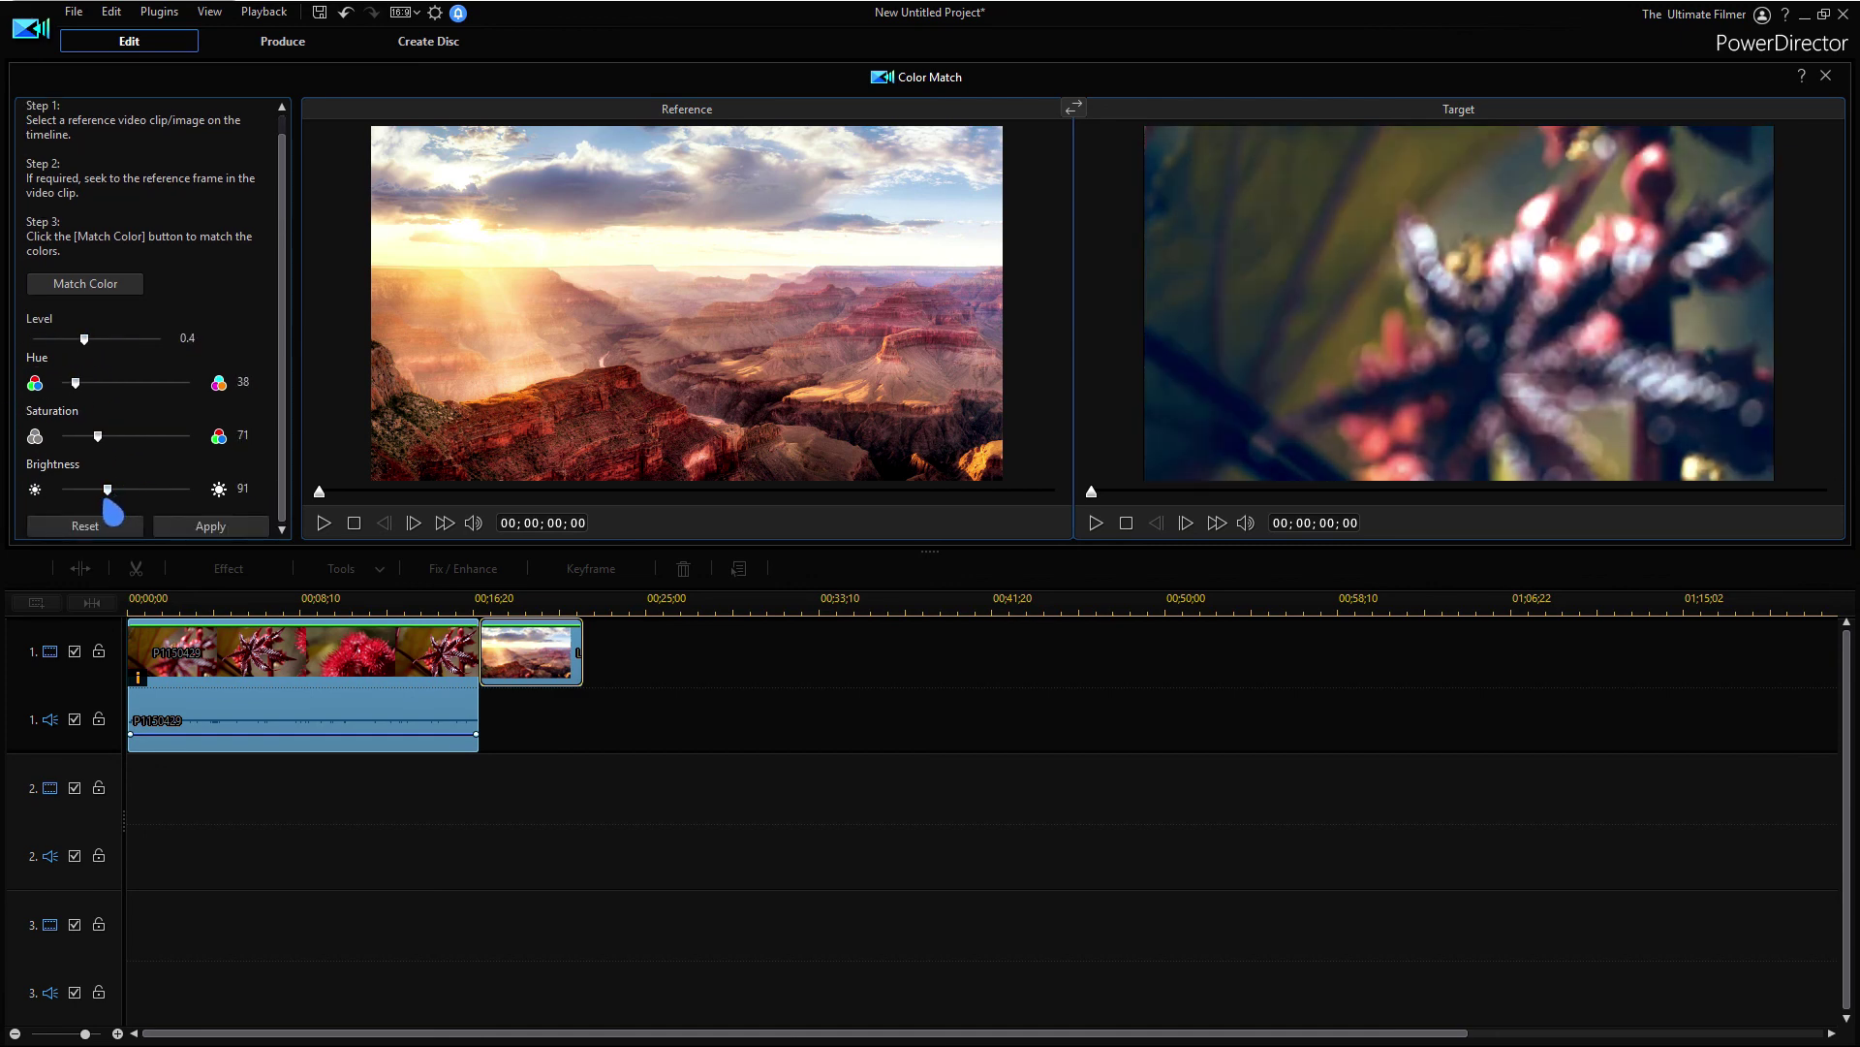
pyautogui.click(228, 531)
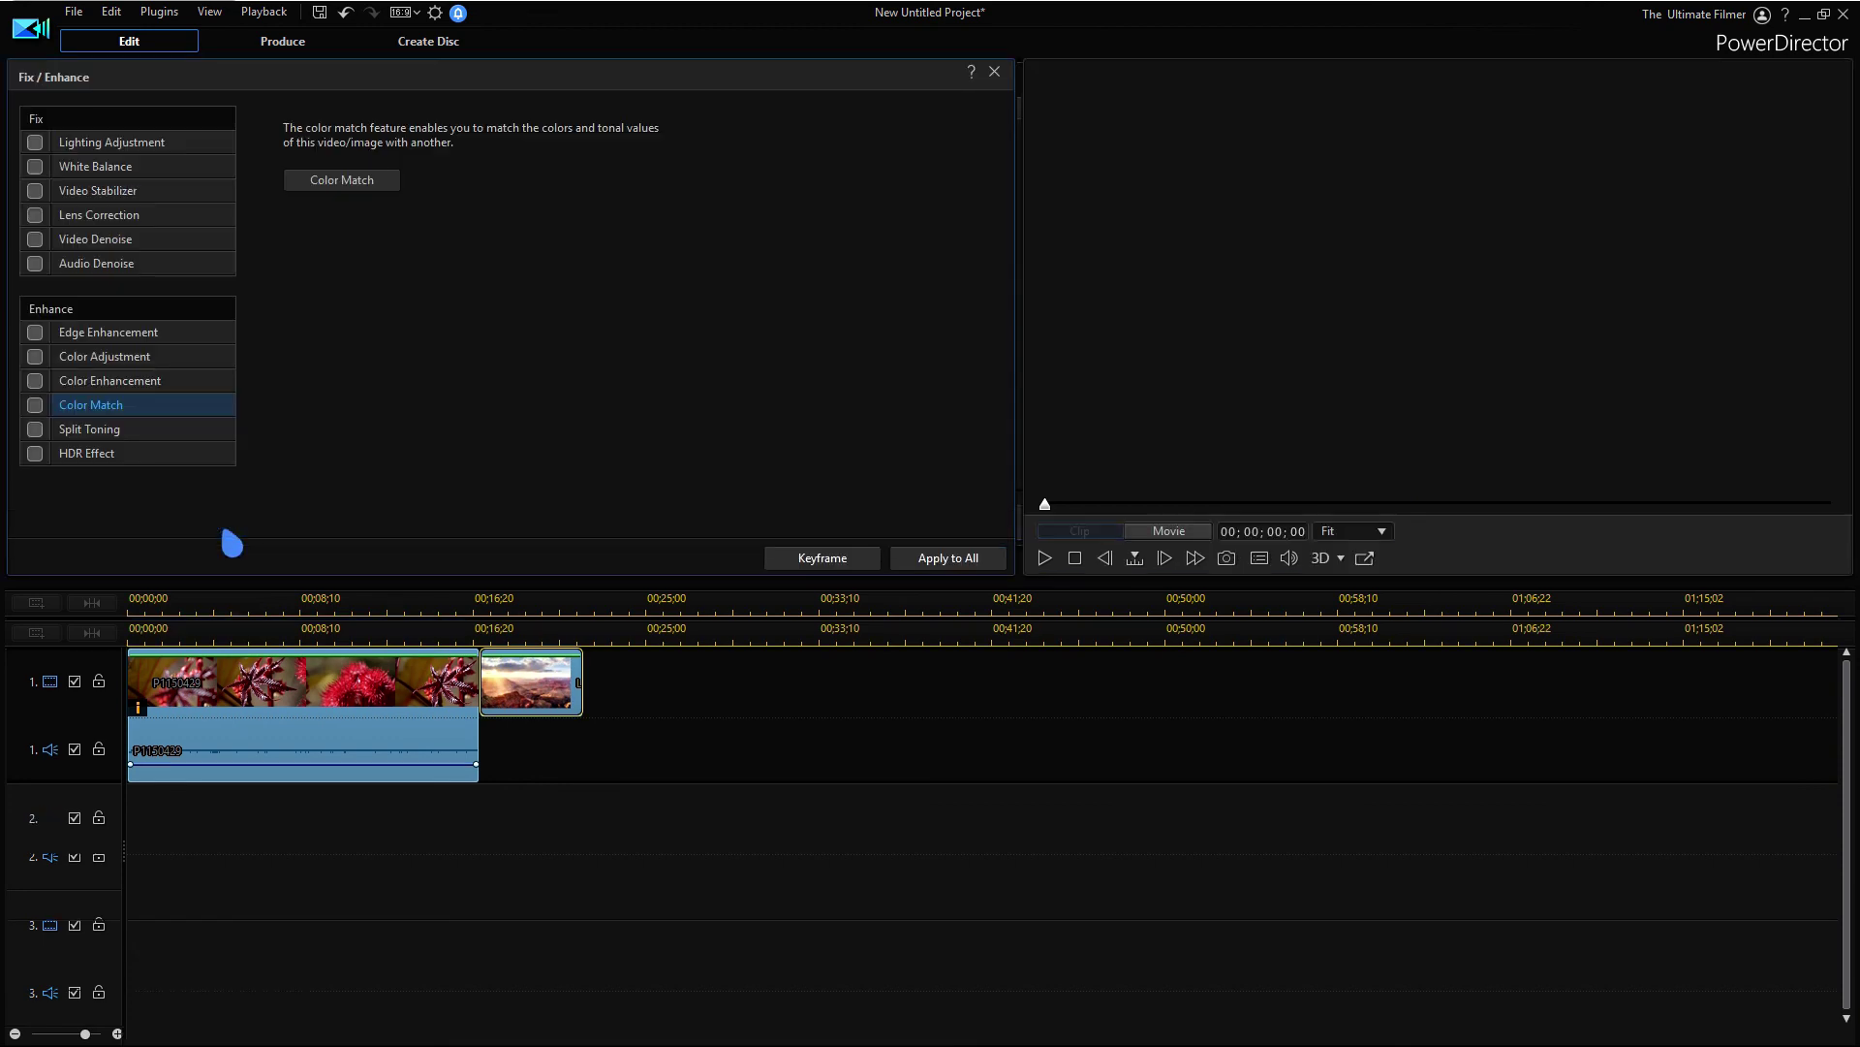
# Leave Fix / Enhance and return to the Media Content library
pyautogui.click(236, 632)
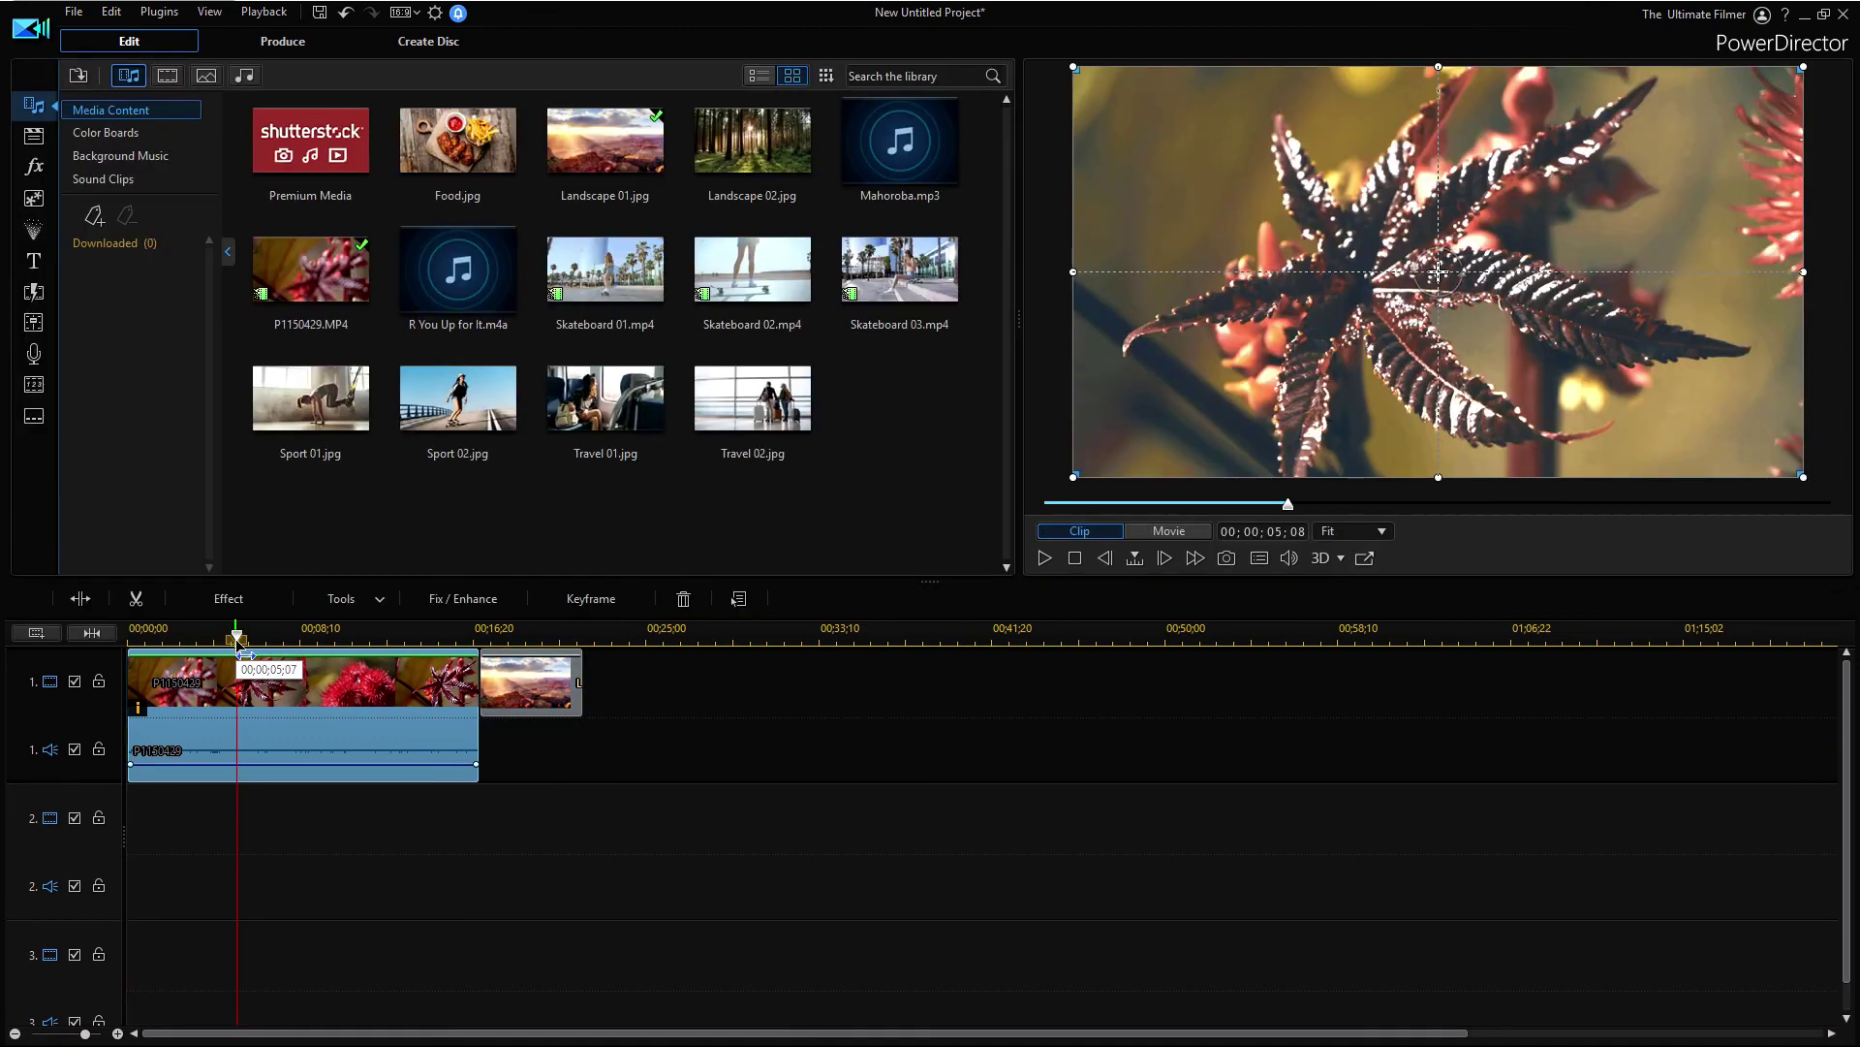